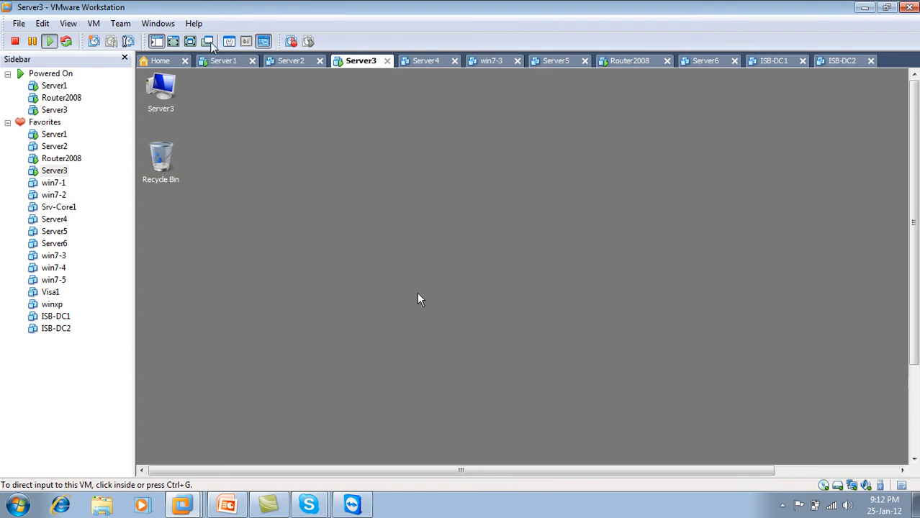
Step: Put Server3 full screen, launch Active Directory Users and Computers and collapse lhrOUs
{"action": "left_click", "coordinate": [190, 41]}
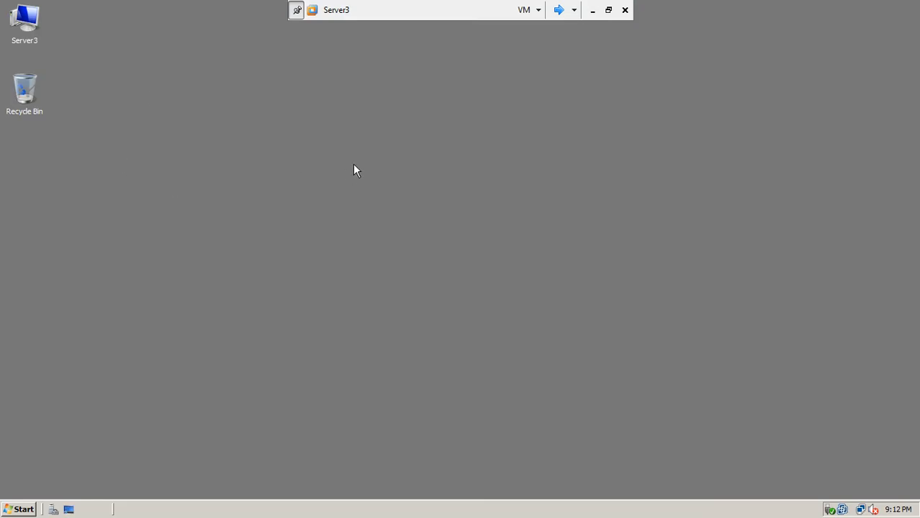
{"action": "left_click", "coordinate": [17, 510]}
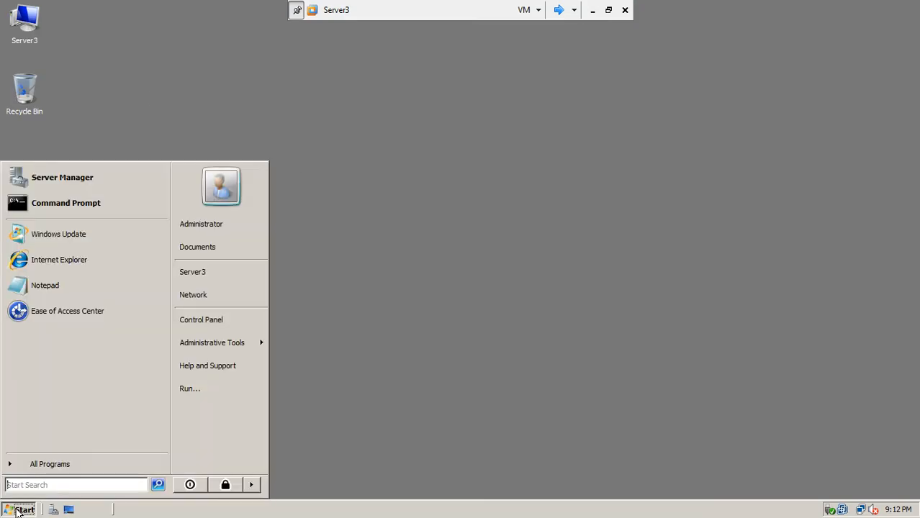
{"action": "mouse_move", "coordinate": [201, 347]}
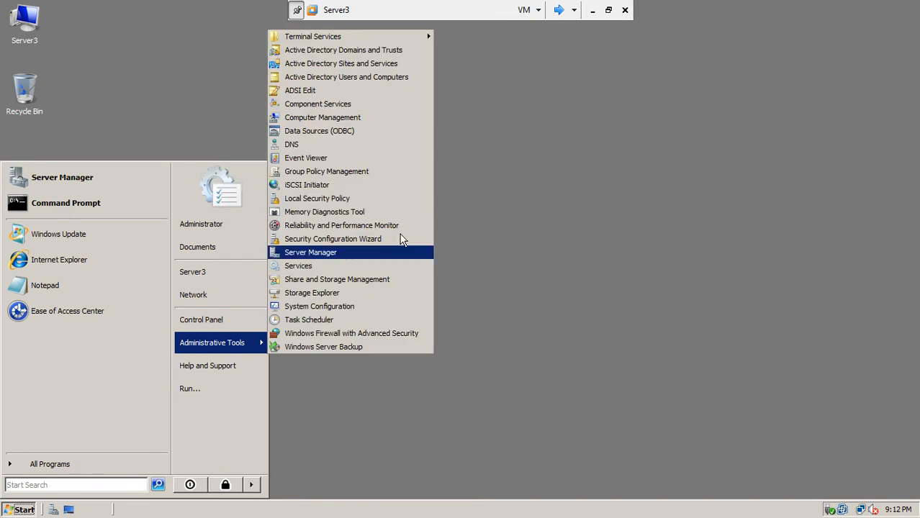
{"action": "left_click", "coordinate": [393, 79]}
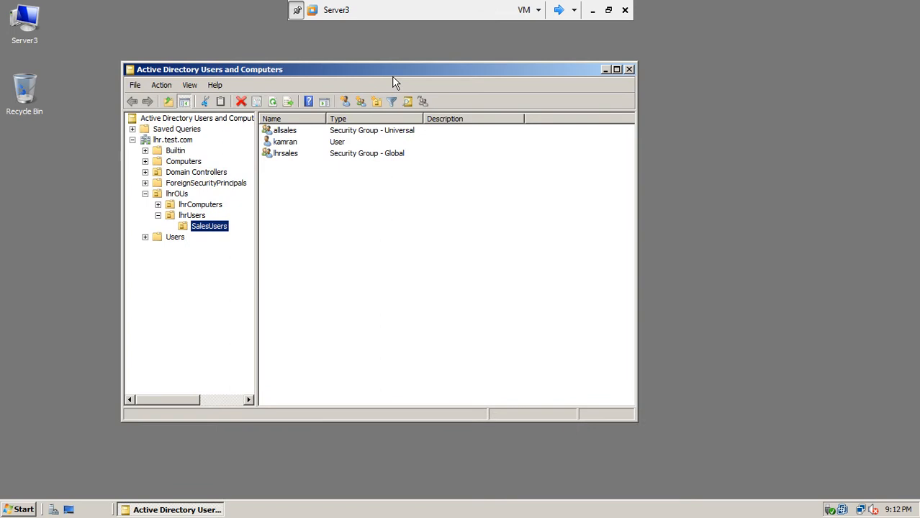
{"action": "left_click", "coordinate": [145, 195]}
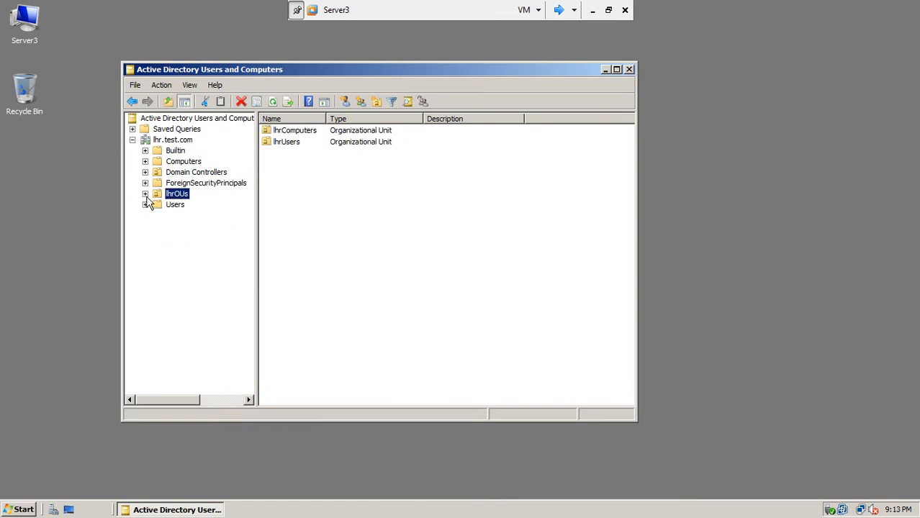
Step: Start a new organizational unit at the lhr.test.com root named FSDOU
{"action": "right_click", "coordinate": [177, 140]}
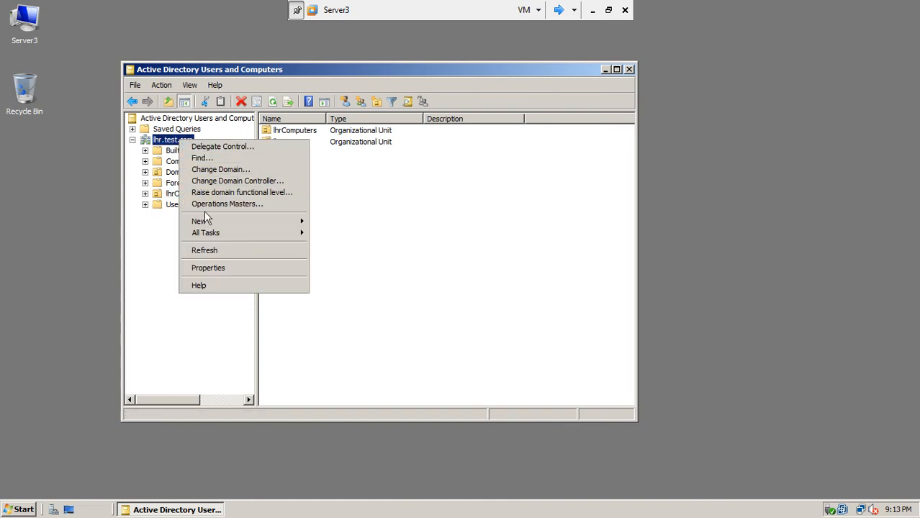
{"action": "mouse_move", "coordinate": [238, 223]}
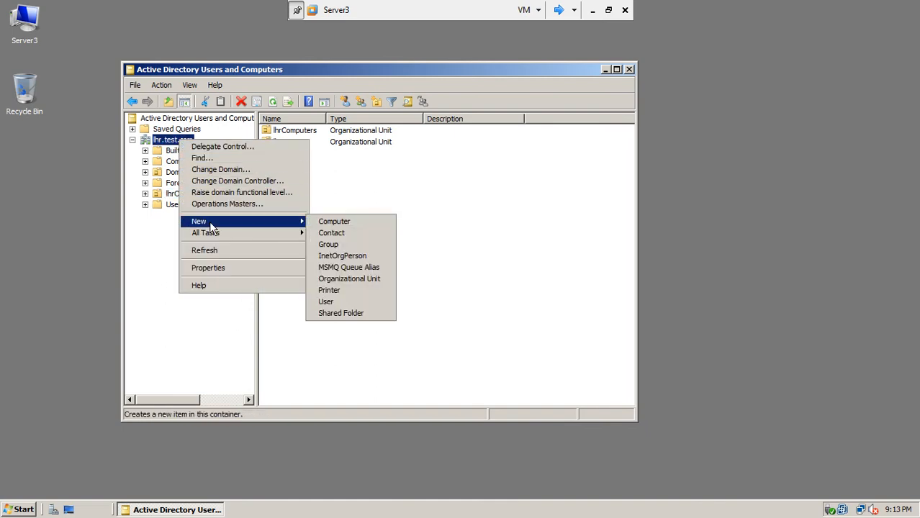
{"action": "left_click", "coordinate": [352, 280]}
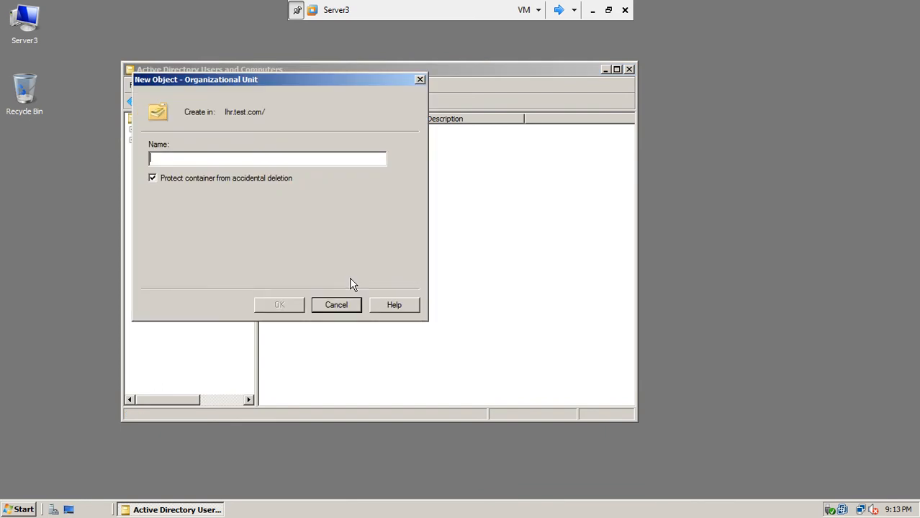
{"action": "type", "text": "FSDOU"}
Step: Minimize the VM to view PowerPoint slide 5, then return to Server3
{"action": "left_click", "coordinate": [591, 11]}
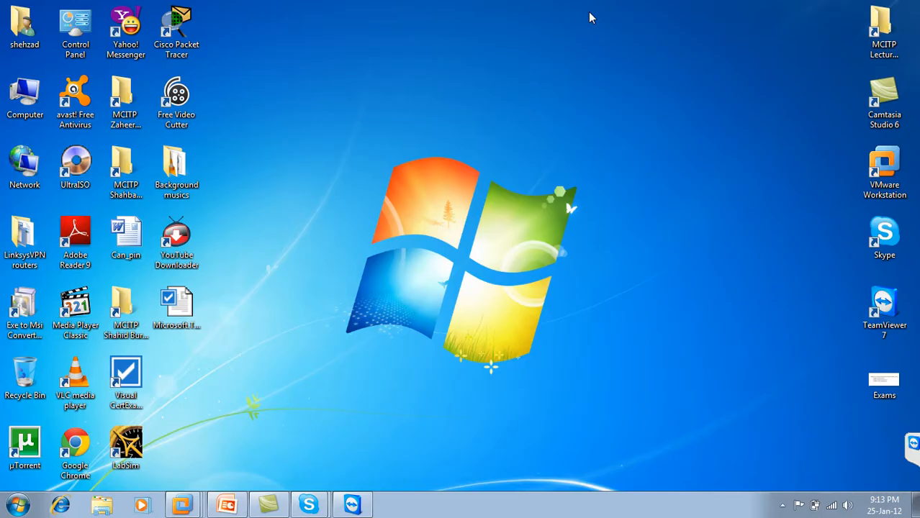
{"action": "left_click", "coordinate": [216, 507]}
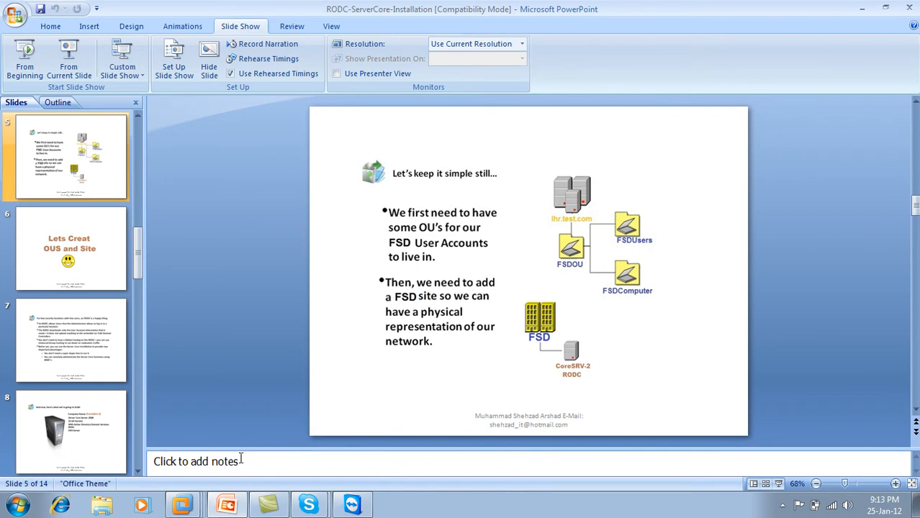
{"action": "mouse_move", "coordinate": [188, 508]}
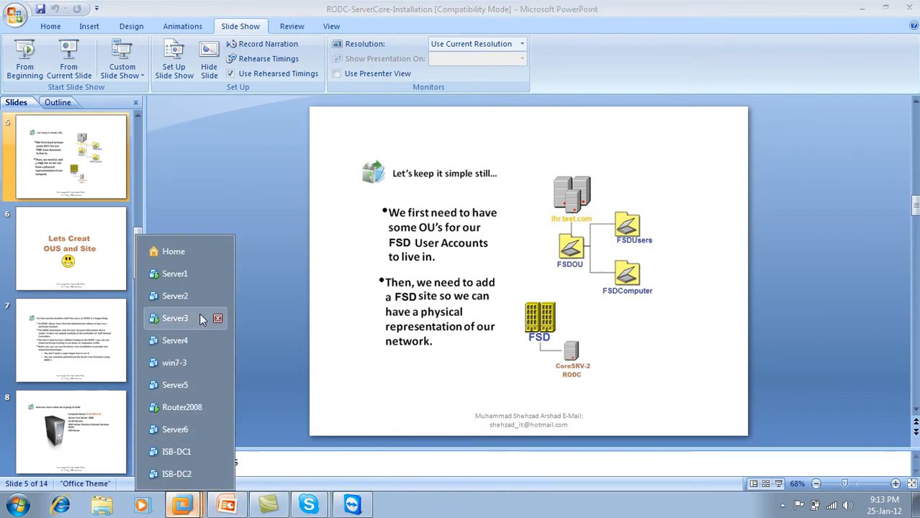
{"action": "left_click", "coordinate": [189, 318]}
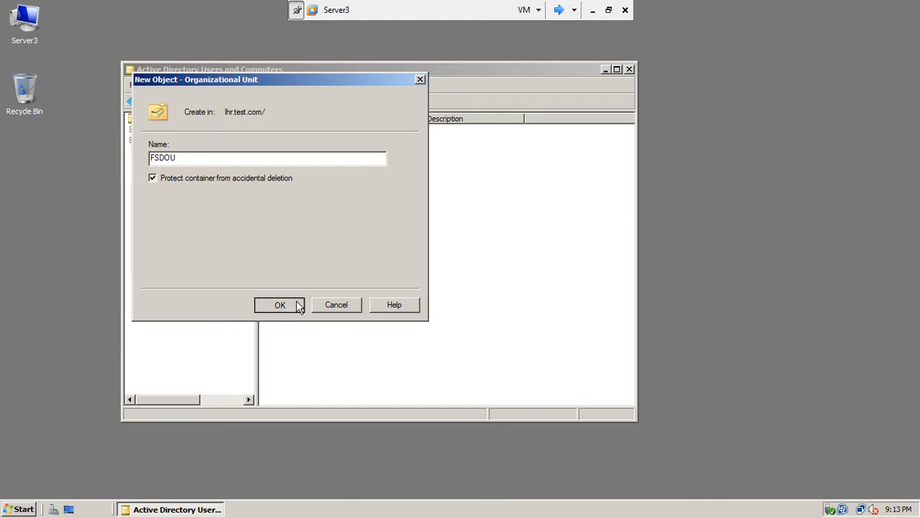
Step: Create FSDOU, then add a child organizational unit named FSDUsers inside it
{"action": "left_click", "coordinate": [298, 304]}
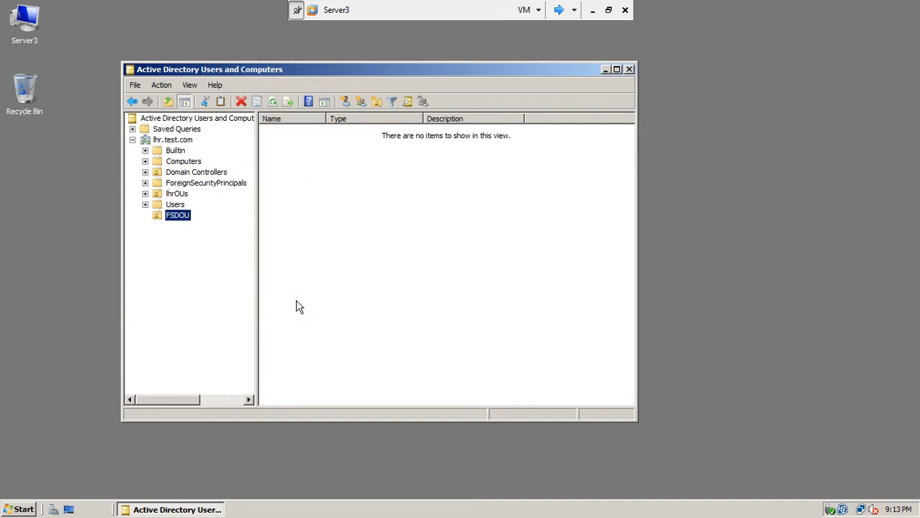
{"action": "right_click", "coordinate": [180, 220]}
{"action": "mouse_move", "coordinate": [201, 264]}
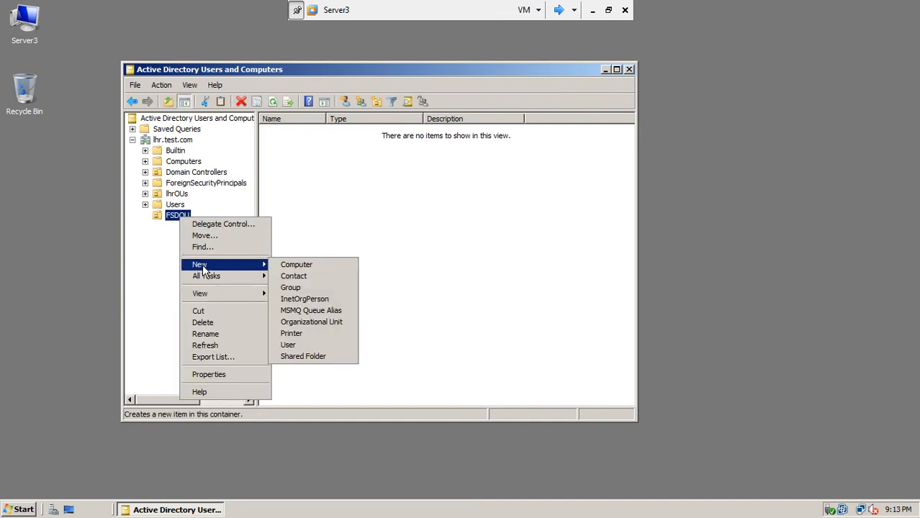
{"action": "left_click", "coordinate": [314, 326]}
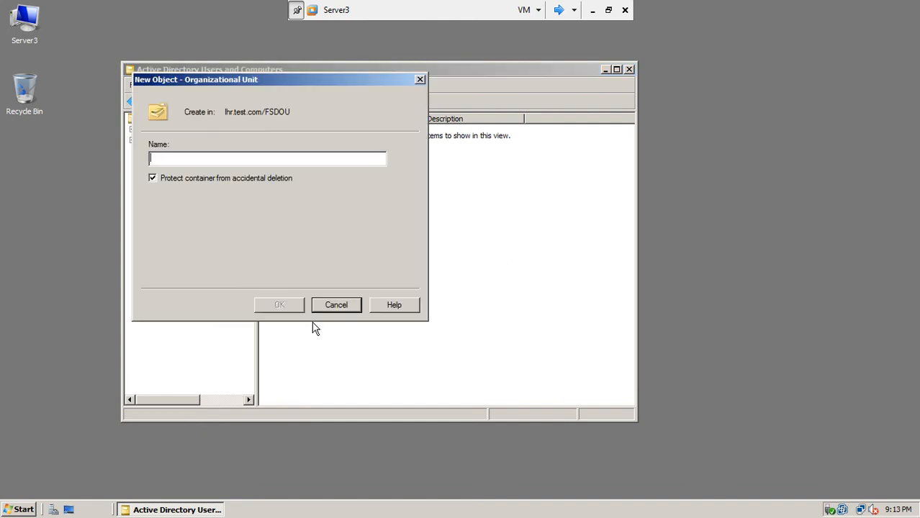
{"action": "type", "text": "FSDUSE"}
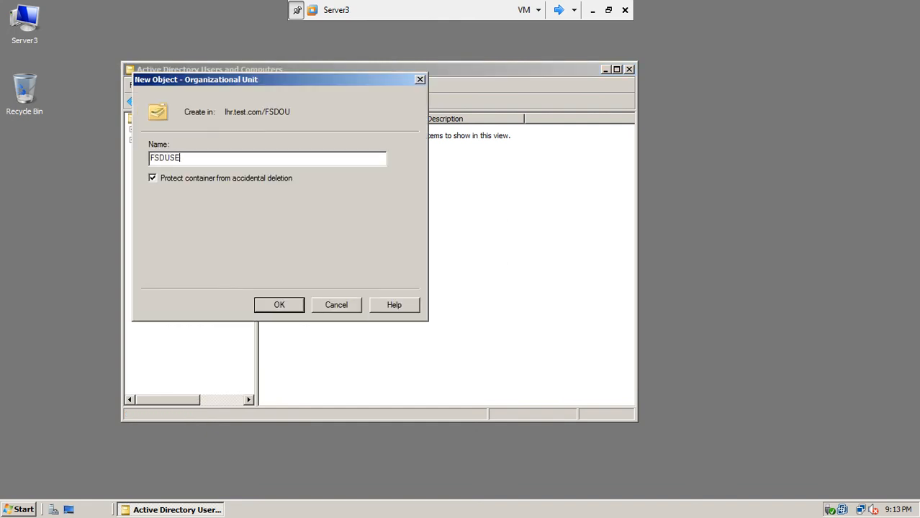
{"action": "type", "text": "r"}
{"action": "key", "text": "BackSpace"}
{"action": "key", "text": "BackSpace"}
{"action": "key", "text": "BackSpace"}
{"action": "type", "text": "serd"}
{"action": "key", "text": "BackSpace"}
{"action": "type", "text": "s"}
{"action": "left_click", "coordinate": [282, 305]}
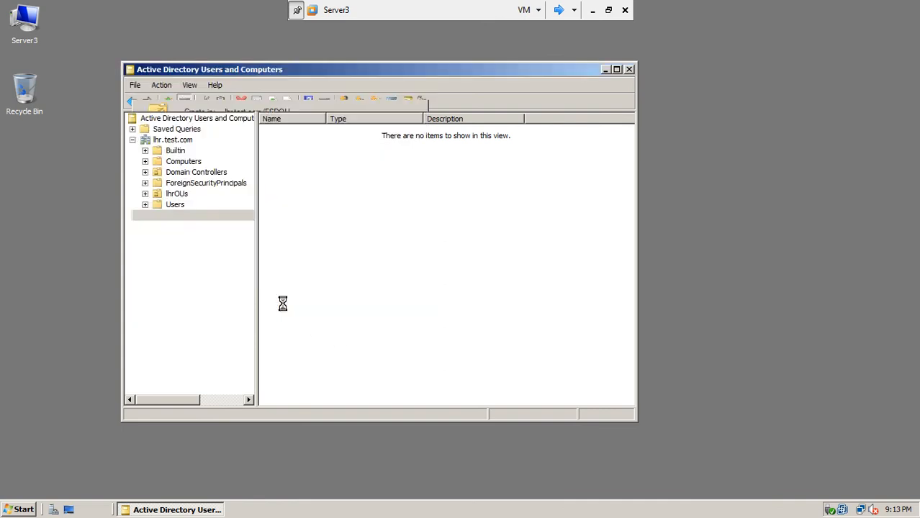
Step: Add a second child organizational unit named FSDComputers inside FSDOU
{"action": "right_click", "coordinate": [173, 216]}
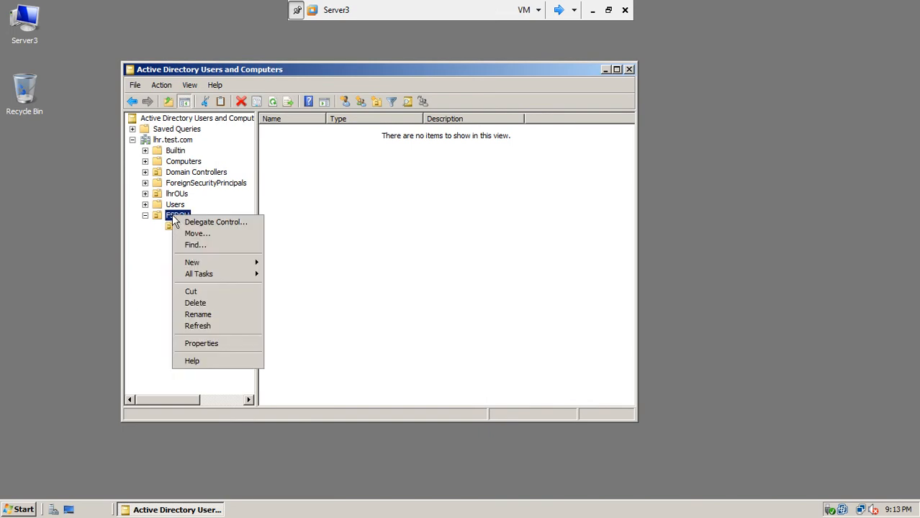
{"action": "mouse_move", "coordinate": [196, 264]}
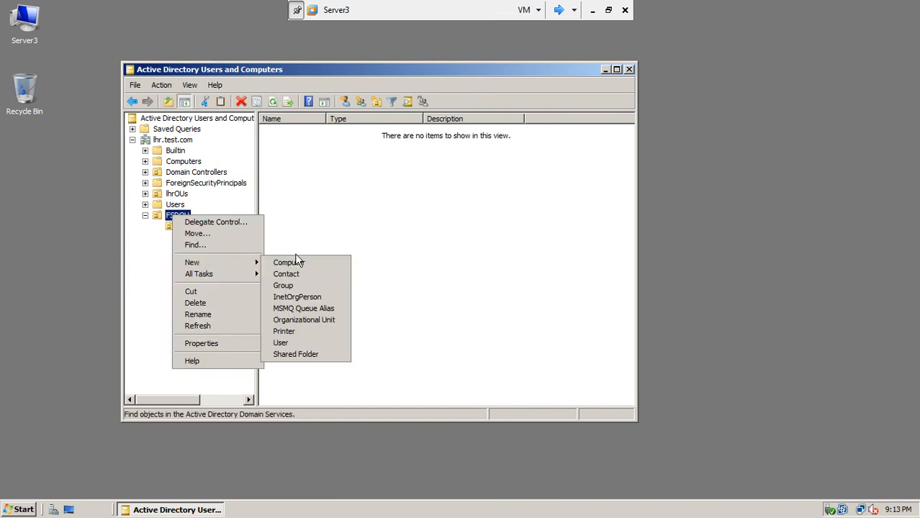
{"action": "left_click", "coordinate": [304, 316]}
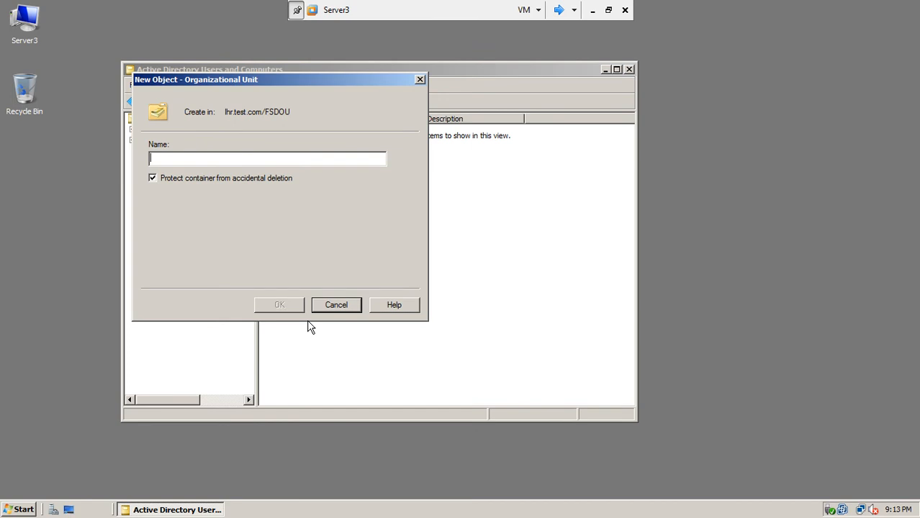
{"action": "type", "text": "FSD"}
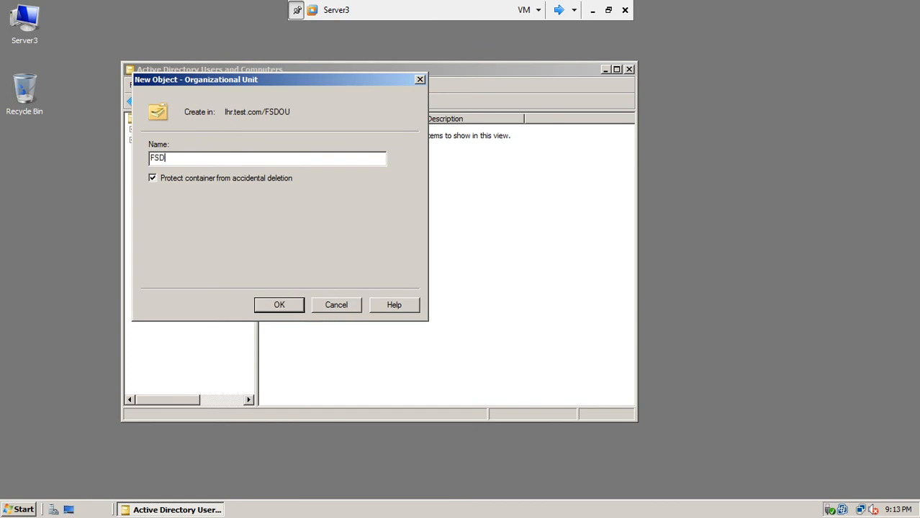
{"action": "type", "text": "Comnpute"}
{"action": "key", "text": "BackSpace"}
{"action": "key", "text": "BackSpace"}
{"action": "key", "text": "BackSpace"}
{"action": "key", "text": "BackSpace"}
{"action": "key", "text": "BackSpace"}
{"action": "type", "text": "puters"}
{"action": "left_click", "coordinate": [280, 308]}
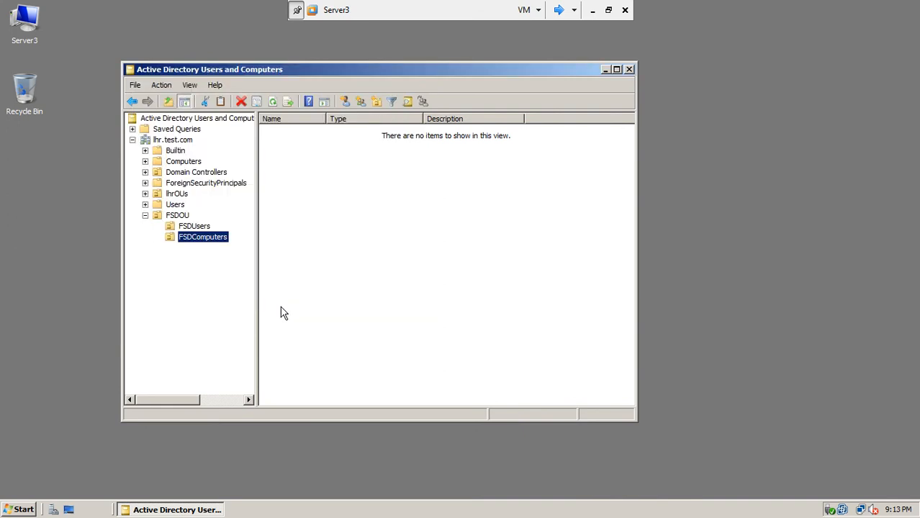
Step: Start a new user in FSDUsers, entering the user's first name and logon name
{"action": "left_click", "coordinate": [201, 228]}
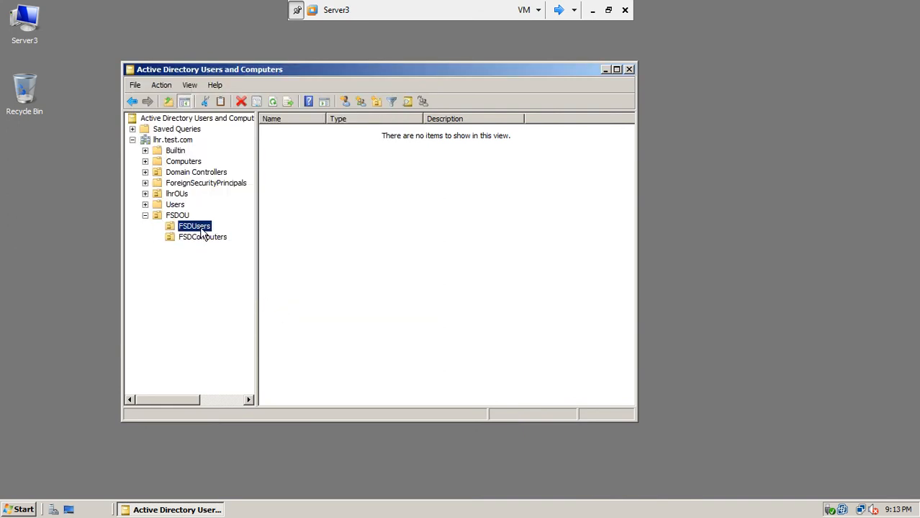
{"action": "right_click", "coordinate": [201, 230]}
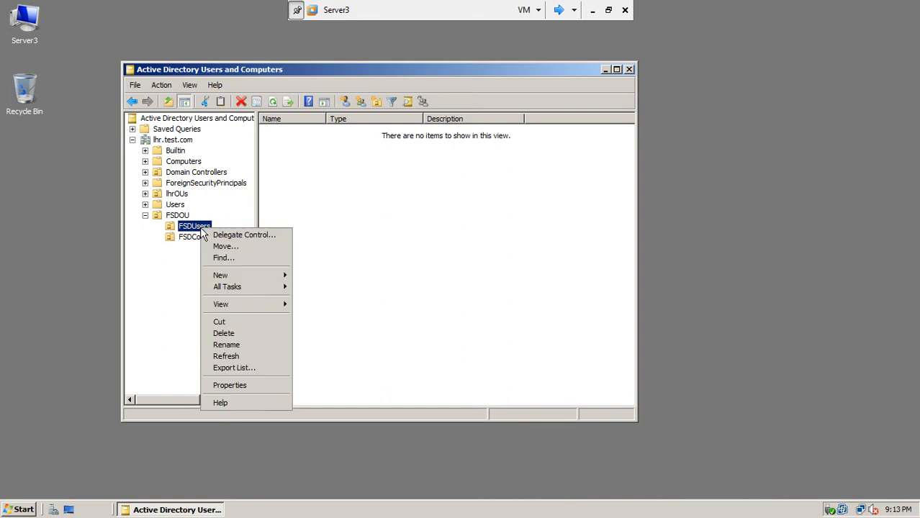
{"action": "mouse_move", "coordinate": [252, 286]}
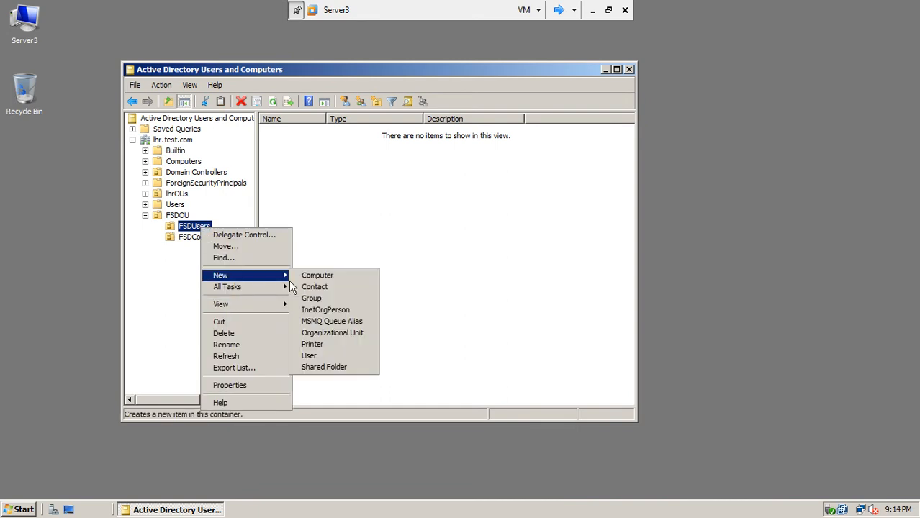
{"action": "left_click", "coordinate": [309, 354]}
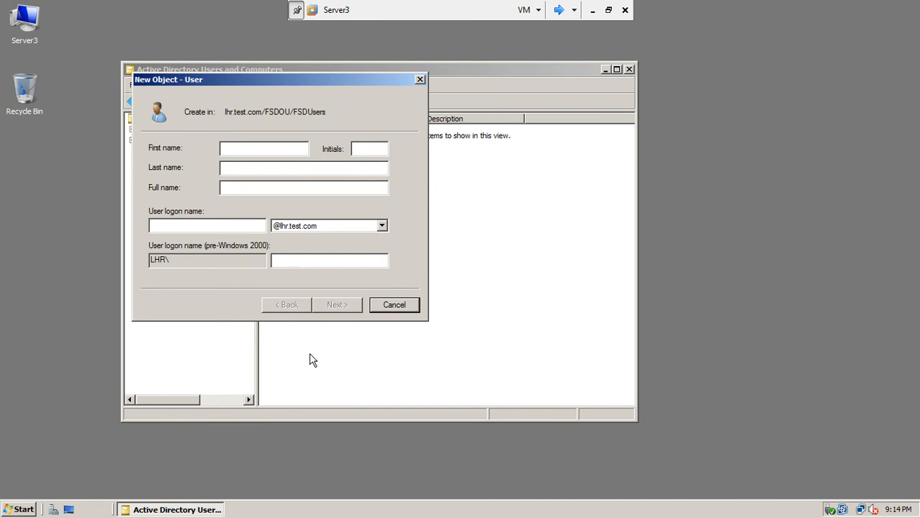
{"action": "left_click", "coordinate": [222, 226]}
{"action": "left_click_drag", "start_coordinate": [251, 153], "coordinate": [183, 138]}
{"action": "left_click", "coordinate": [180, 226]}
{"action": "type", "text": "kashi"}
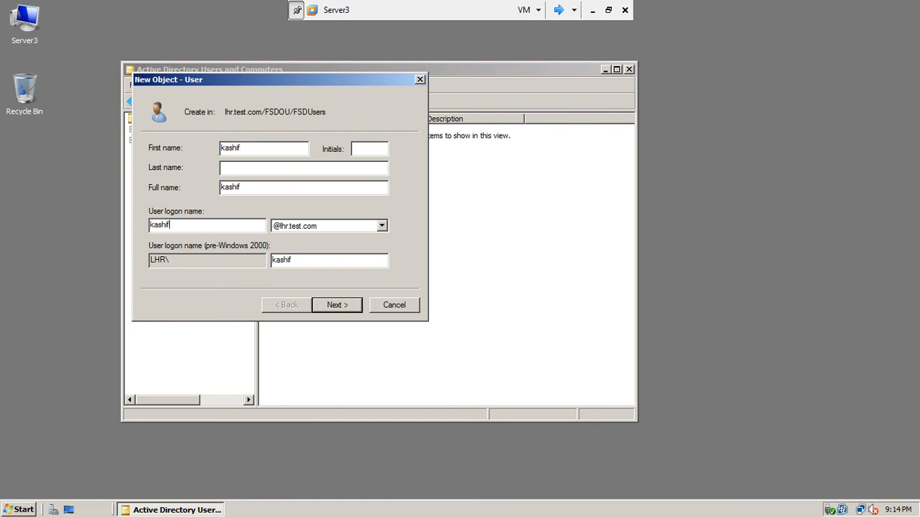
{"action": "left_click", "coordinate": [335, 305]}
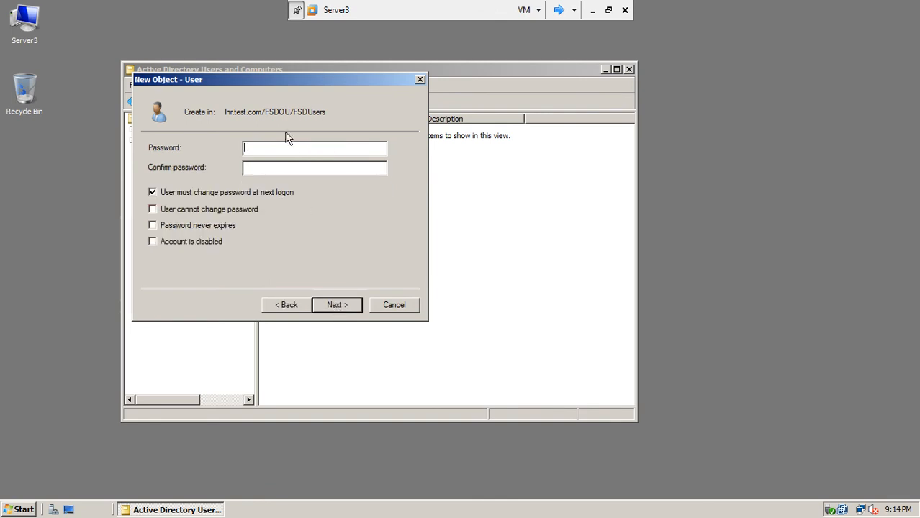
Step: Set the user's password, disable change at next logon, block password changes, and finish
{"action": "type", "text": "12345671234567"}
{"action": "left_click", "coordinate": [221, 192]}
{"action": "left_click", "coordinate": [195, 210]}
{"action": "left_click", "coordinate": [335, 305]}
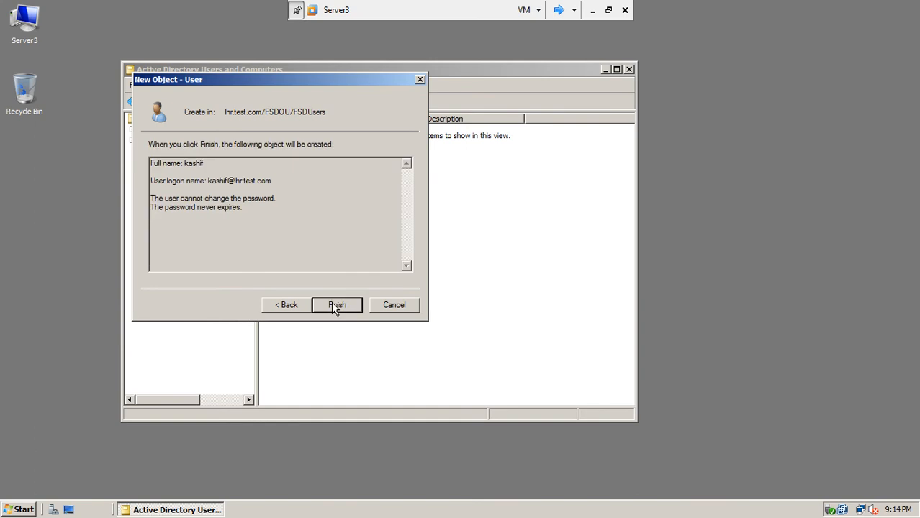
{"action": "left_click", "coordinate": [335, 305]}
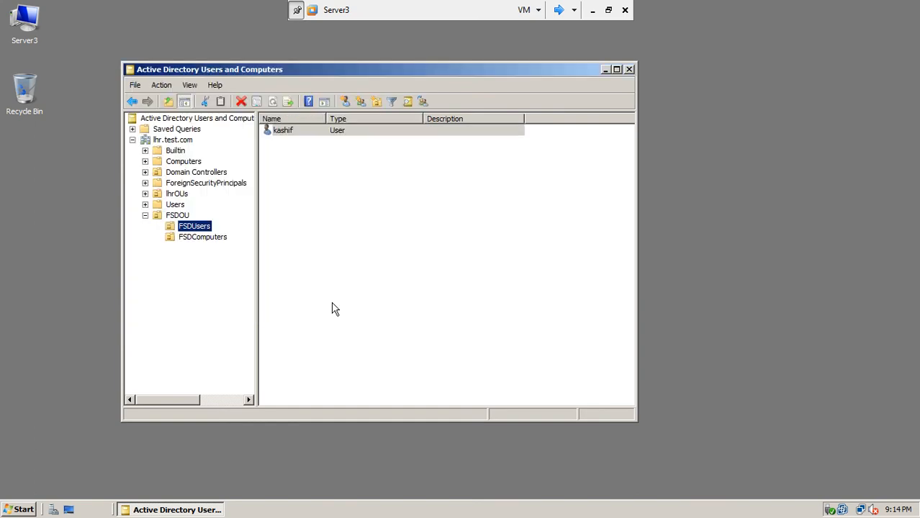
Step: Check the contents of FSDUsers and FSDComputers, then collapse FSDOU
{"action": "left_click", "coordinate": [220, 237]}
{"action": "left_click", "coordinate": [200, 229]}
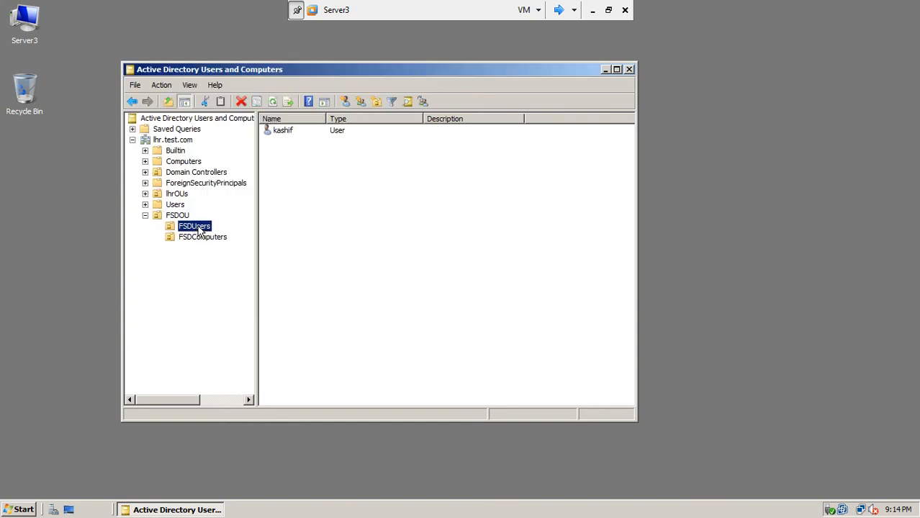
{"action": "left_click", "coordinate": [145, 216]}
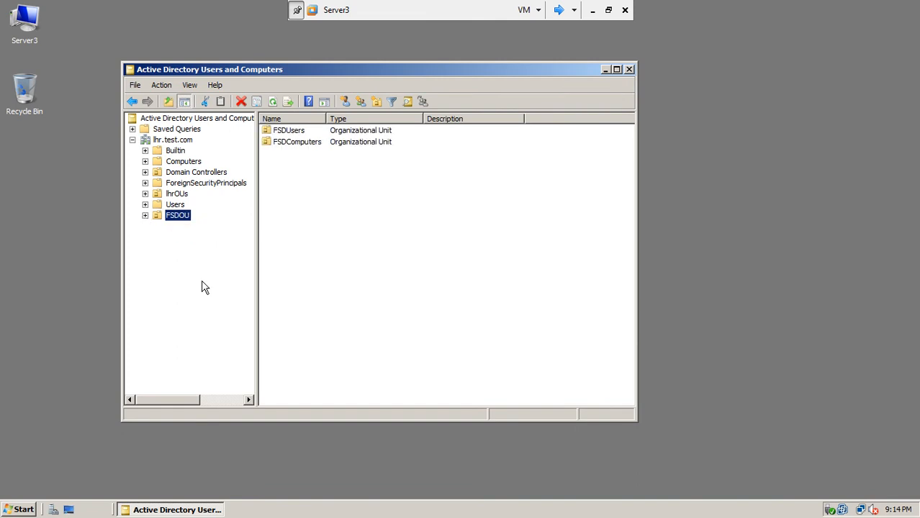
Step: Close Users and Computers and launch Active Directory Sites and Services
{"action": "left_click", "coordinate": [629, 70]}
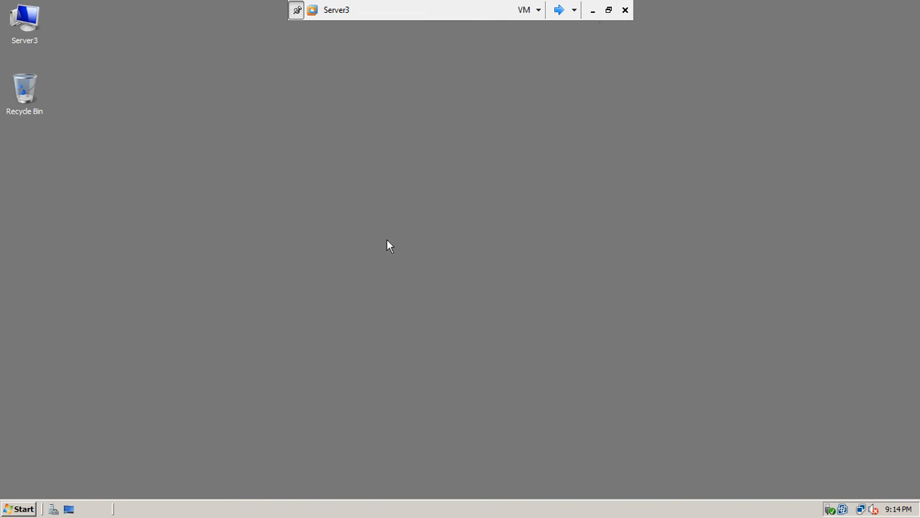
{"action": "left_click", "coordinate": [19, 510]}
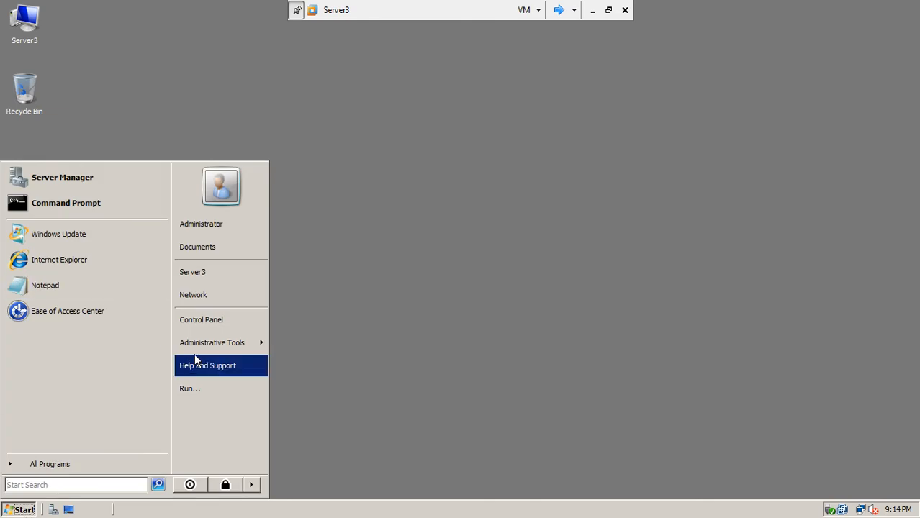
{"action": "mouse_move", "coordinate": [207, 348]}
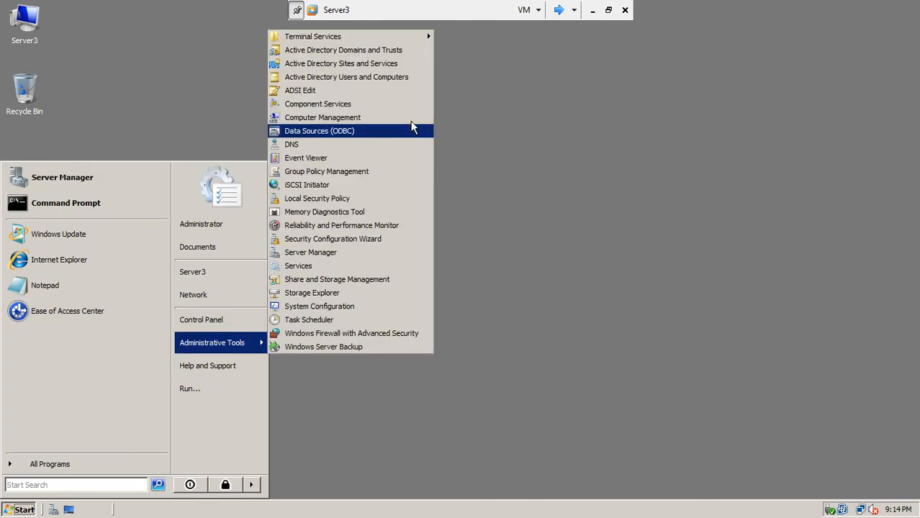
{"action": "left_click", "coordinate": [372, 64]}
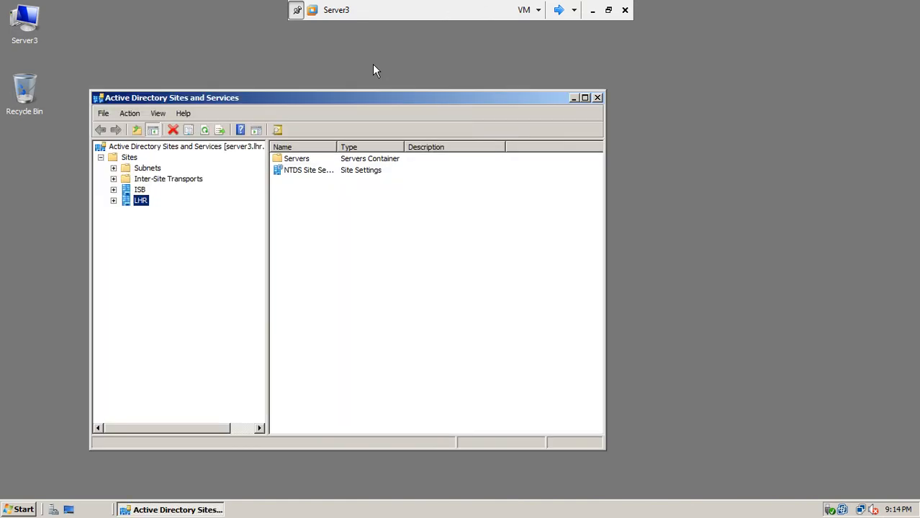
Step: Review the ISB and LHR sites, then switch to the Server1 virtual machine
{"action": "left_click", "coordinate": [139, 190]}
{"action": "left_click", "coordinate": [136, 201]}
{"action": "right_click", "coordinate": [130, 161]}
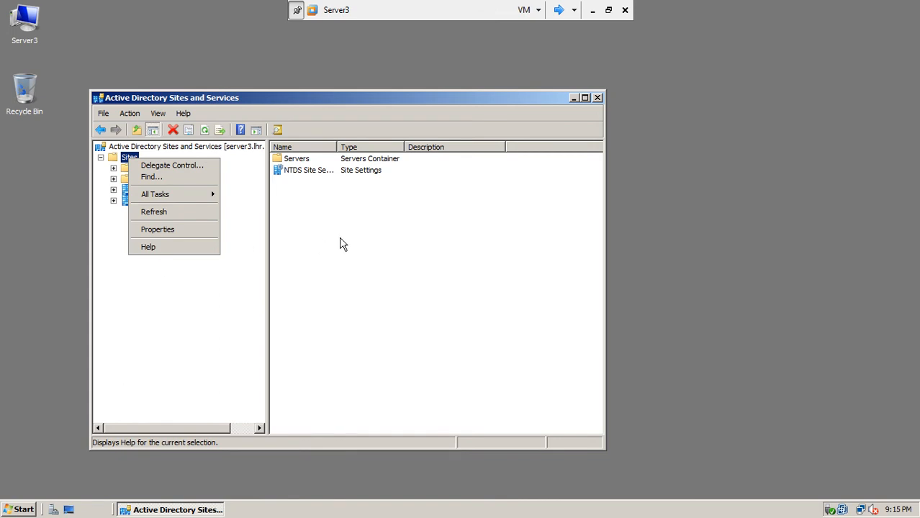
{"action": "left_click", "coordinate": [341, 242]}
{"action": "right_click", "coordinate": [343, 245]}
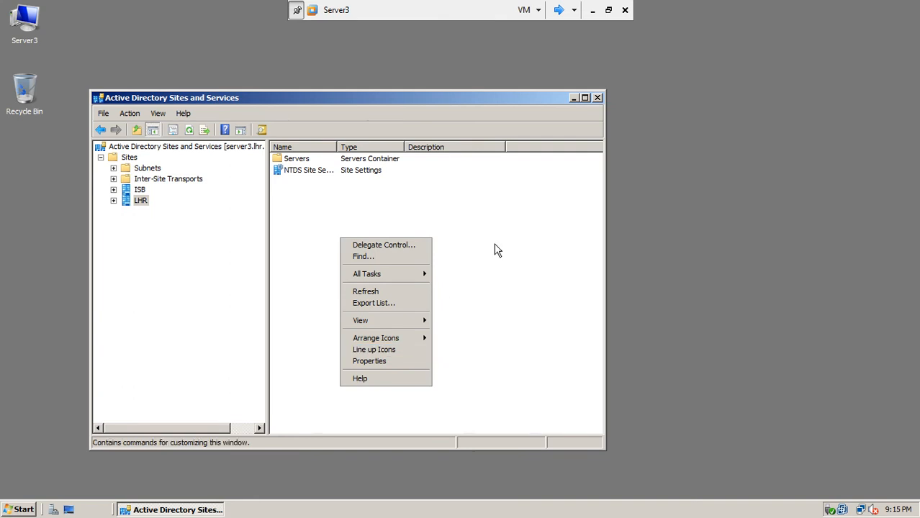
{"action": "left_click", "coordinate": [561, 12]}
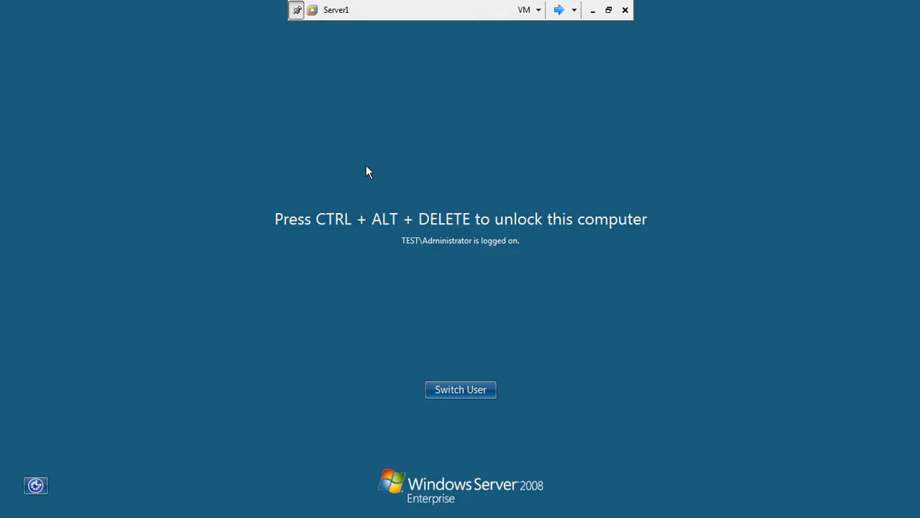
Step: Unlock Server1 by entering the administrator password
{"action": "key", "text": "ctrl+alt+End"}
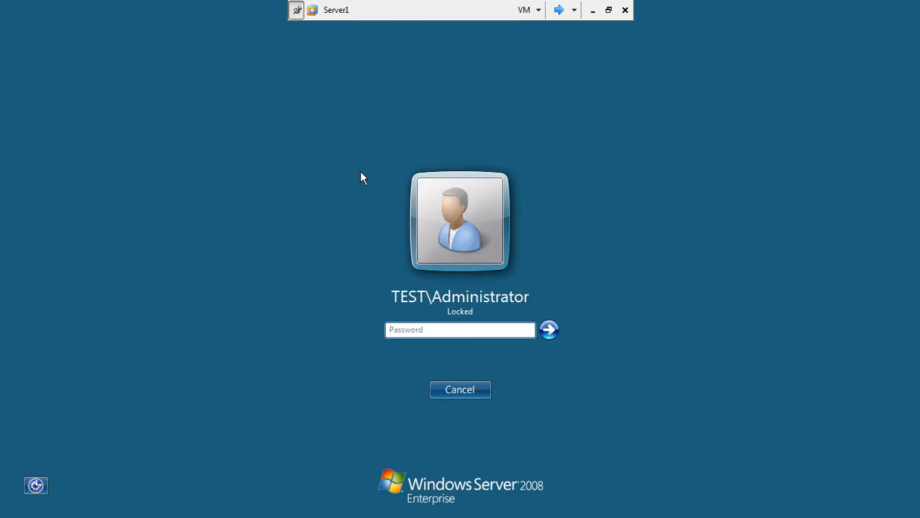
{"action": "type", "text": "••••••••"}
{"action": "key", "text": "Return"}
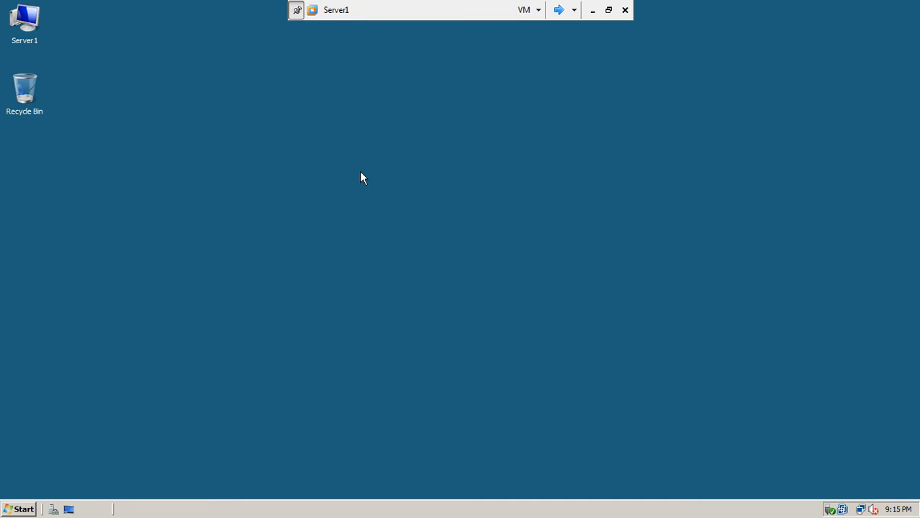
Step: Launch Active Directory Sites and Services on Server1 and bring up the Sites container actions
{"action": "left_click", "coordinate": [18, 510]}
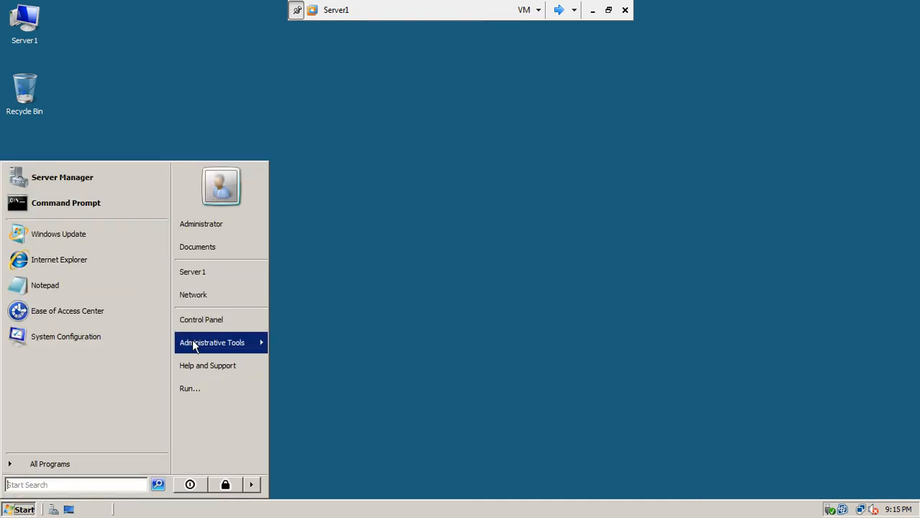
{"action": "mouse_move", "coordinate": [193, 345]}
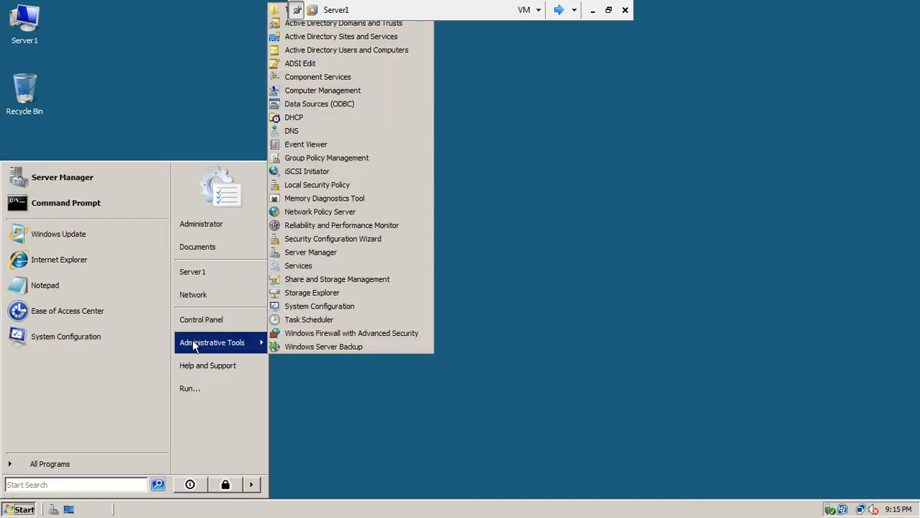
{"action": "left_click", "coordinate": [334, 37]}
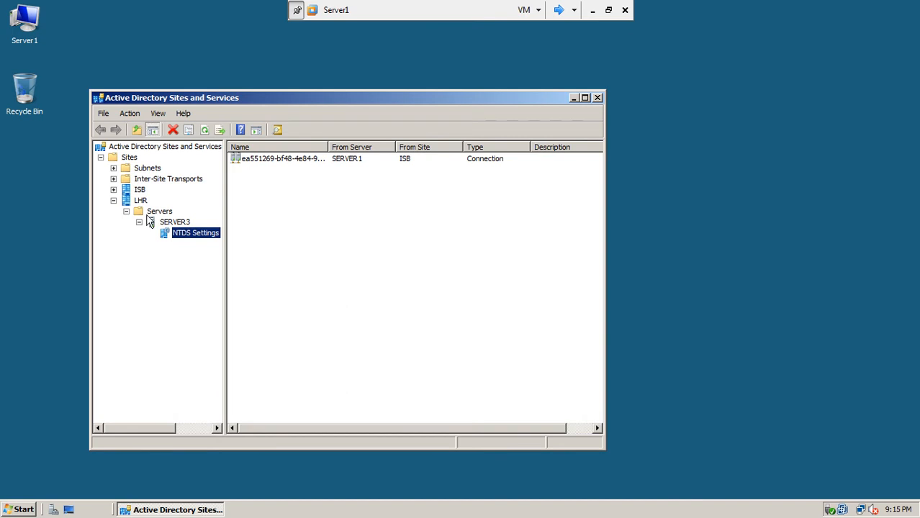
{"action": "left_click", "coordinate": [113, 200]}
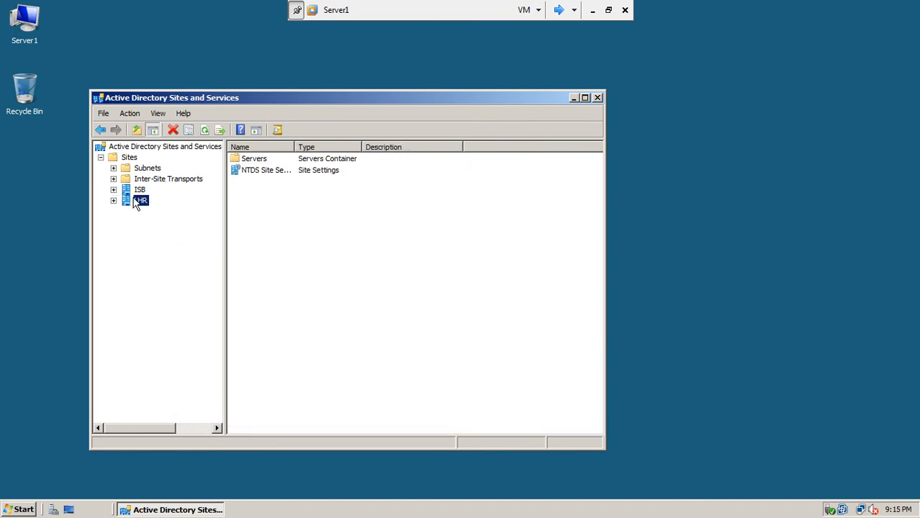
{"action": "left_click", "coordinate": [134, 158]}
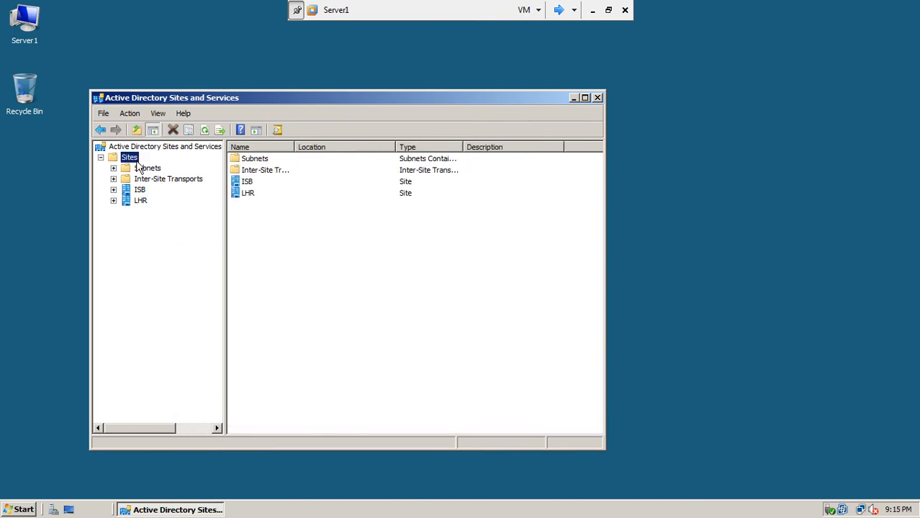
{"action": "right_click", "coordinate": [139, 167]}
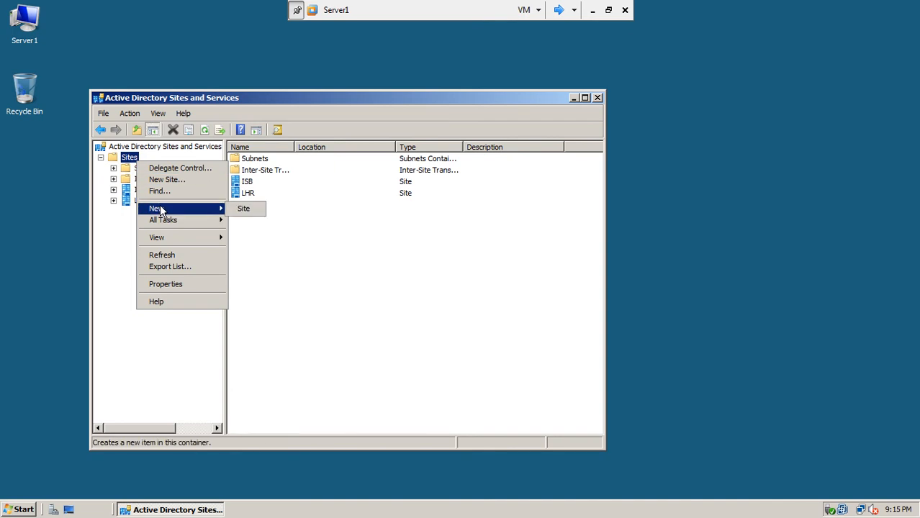
Step: Create a new site named FSD linked to DEFAULTIPSITELINK
{"action": "left_click", "coordinate": [247, 210]}
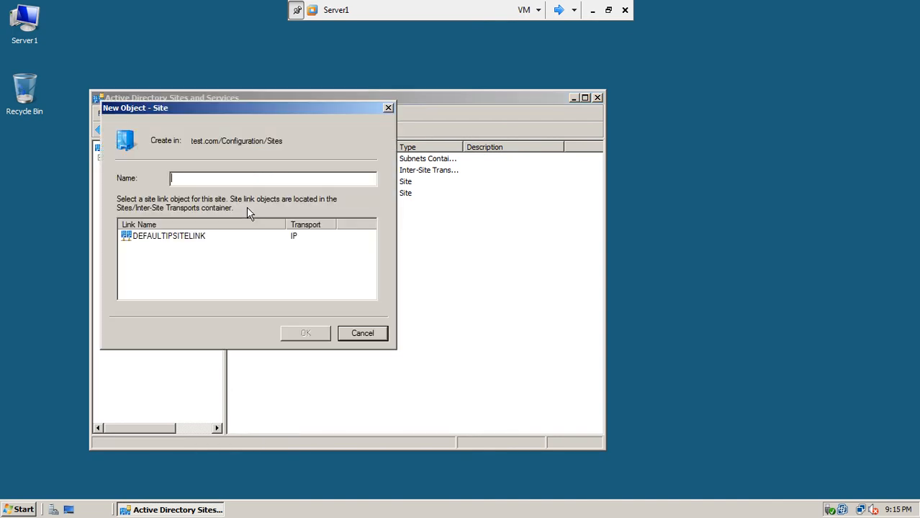
{"action": "type", "text": "FSD"}
{"action": "left_click", "coordinate": [197, 237]}
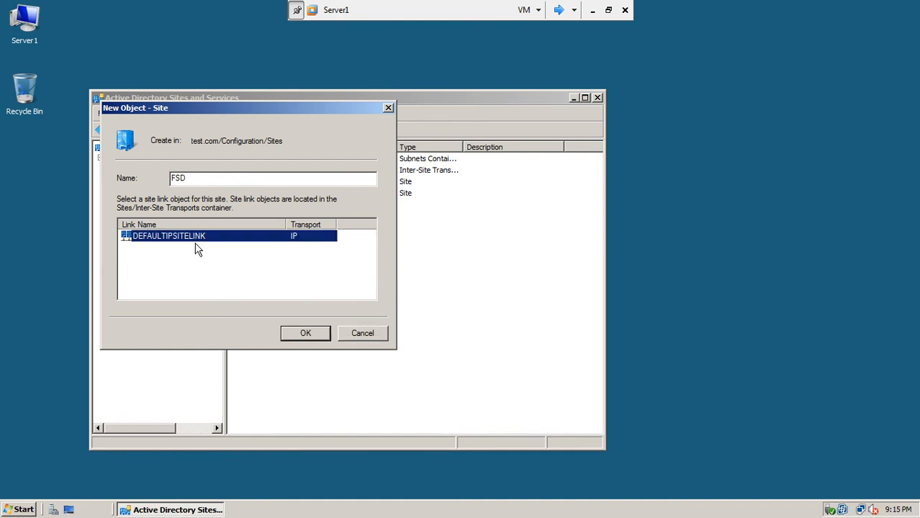
{"action": "left_click", "coordinate": [305, 334]}
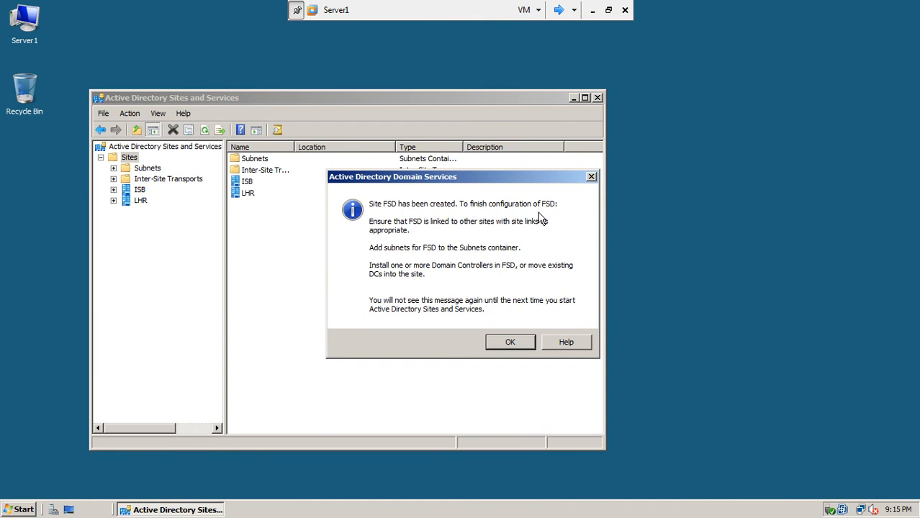
{"action": "left_click", "coordinate": [508, 341]}
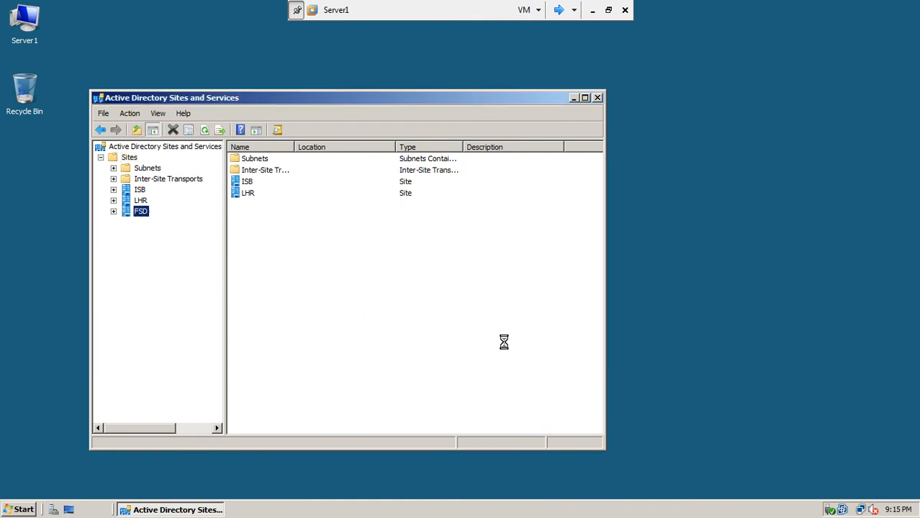
Step: Expand FSD to view its Servers folder, refresh, and minimise the VM
{"action": "left_click", "coordinate": [113, 211]}
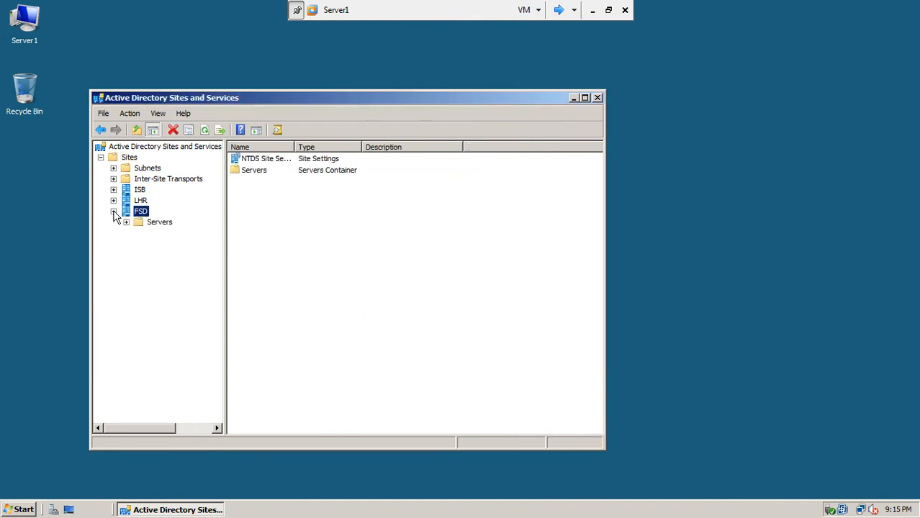
{"action": "left_click", "coordinate": [143, 224]}
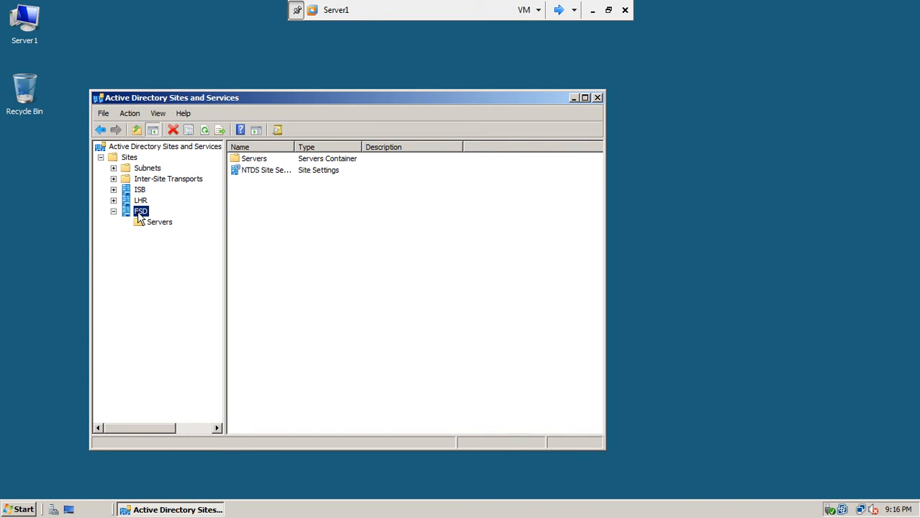
{"action": "left_click", "coordinate": [205, 130]}
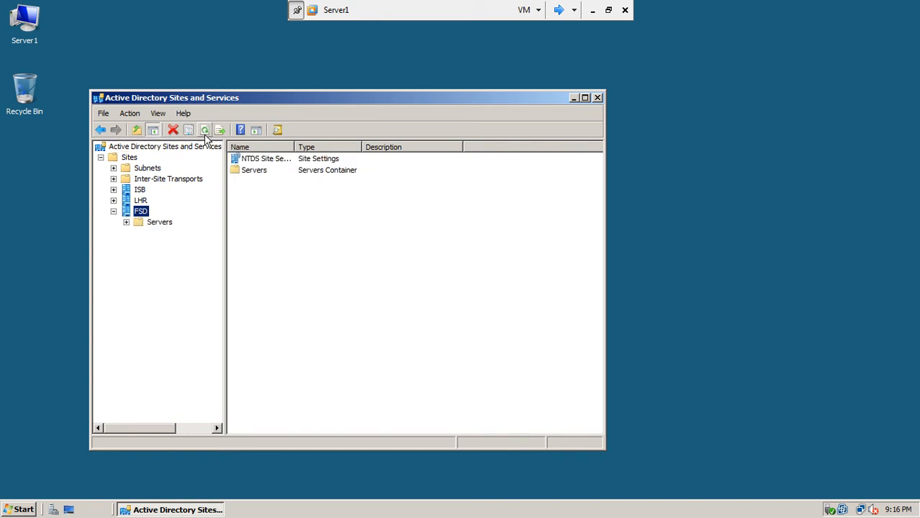
{"action": "left_click", "coordinate": [591, 10]}
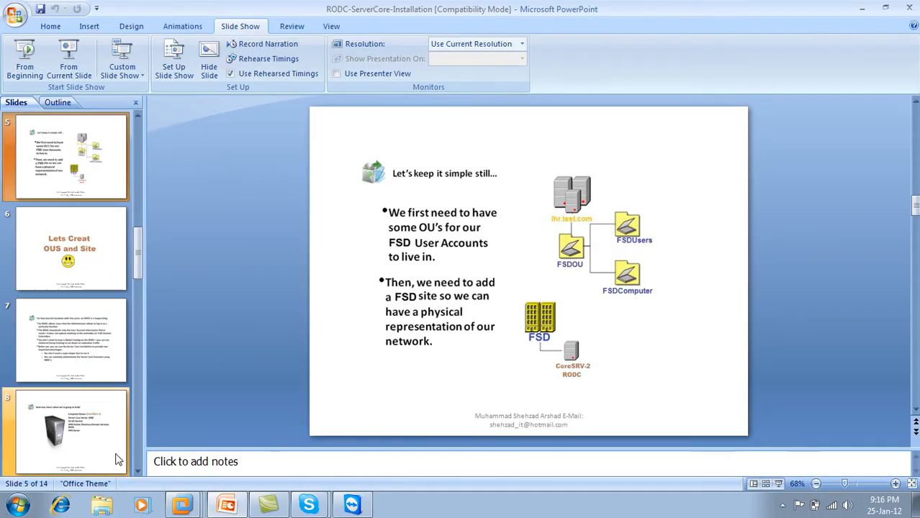
Step: Start the slide show from slide 7 and switch the pointer to the Felt Tip Pen
{"action": "left_click", "coordinate": [81, 348]}
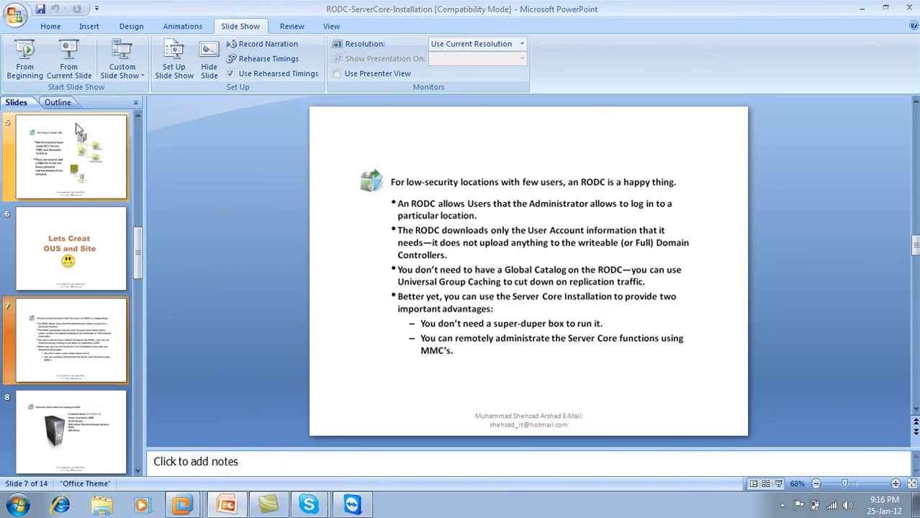
{"action": "left_click", "coordinate": [69, 61]}
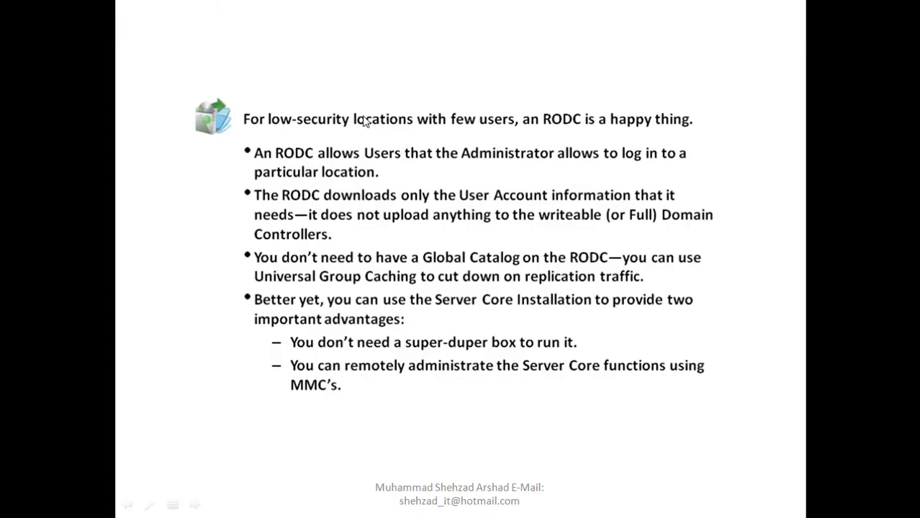
{"action": "right_click", "coordinate": [315, 79]}
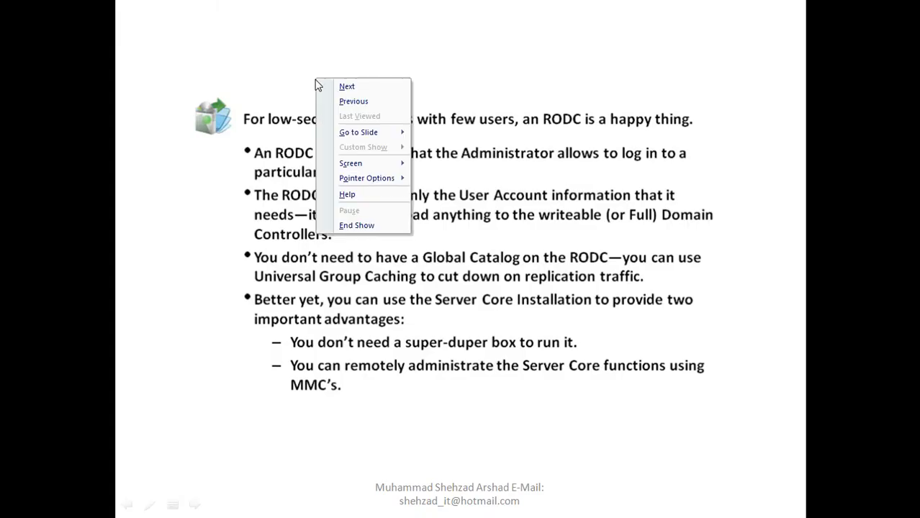
{"action": "mouse_move", "coordinate": [362, 162]}
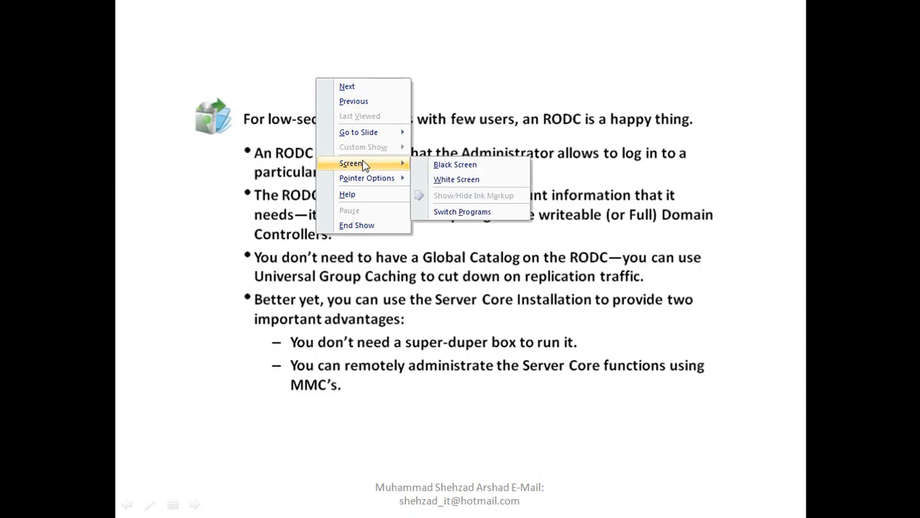
{"action": "mouse_move", "coordinate": [370, 180]}
{"action": "left_click", "coordinate": [461, 208]}
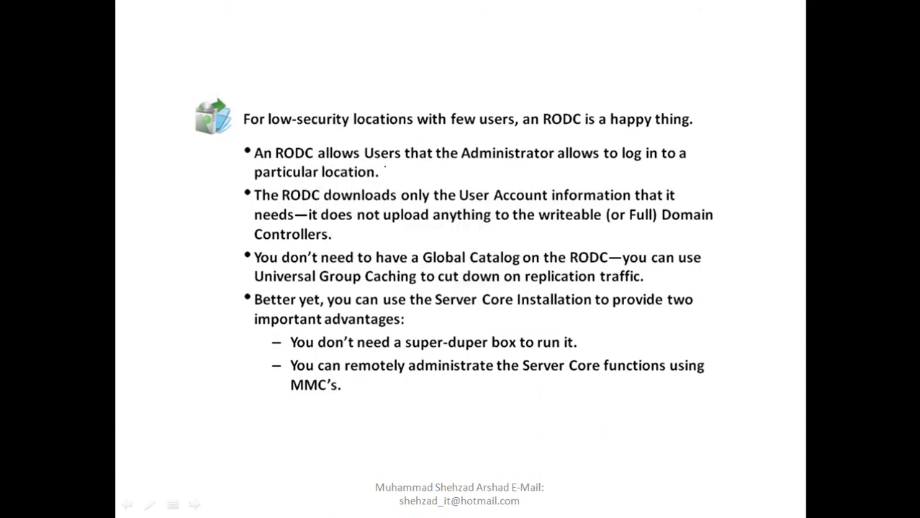
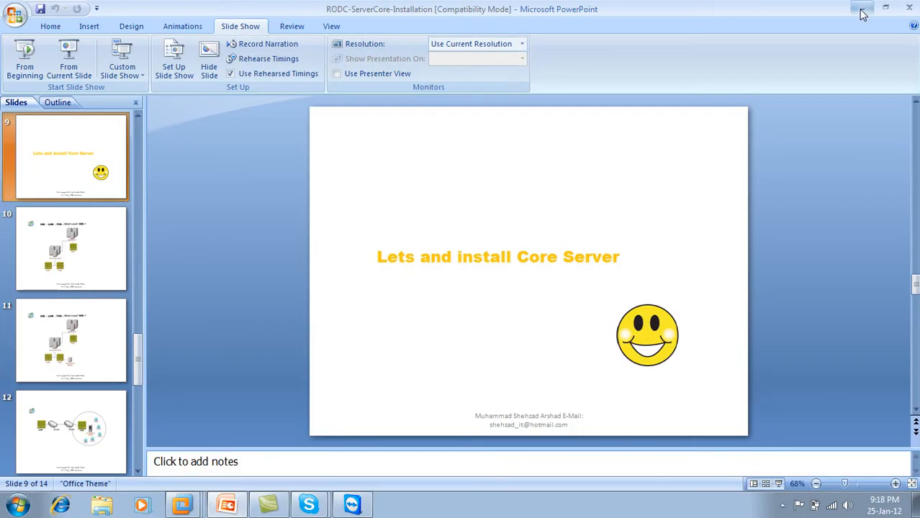
Step: Start the New Virtual Machine Wizard from VMware Home, keeping the Windows Server 2008 installer image
{"action": "left_click", "coordinate": [861, 7]}
{"action": "right_click", "coordinate": [189, 505]}
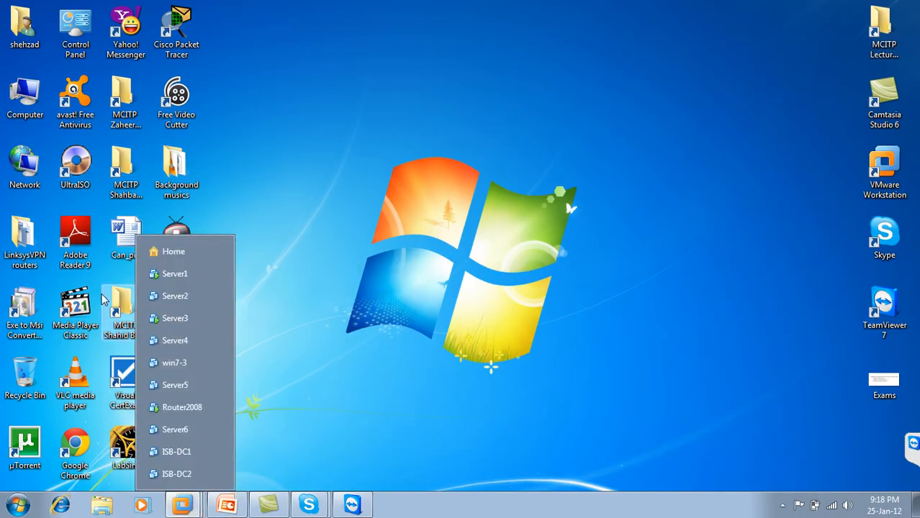
{"action": "left_click", "coordinate": [189, 251]}
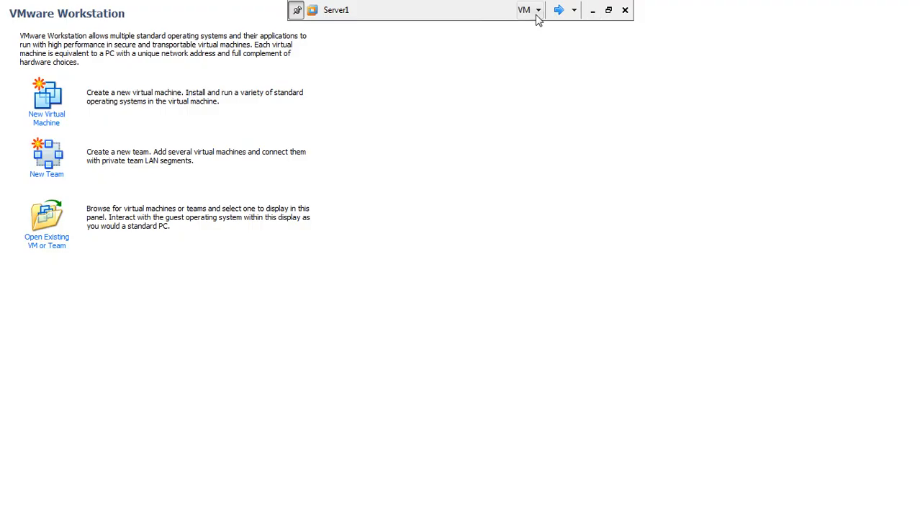
{"action": "left_click", "coordinate": [52, 113]}
{"action": "left_click", "coordinate": [519, 379]}
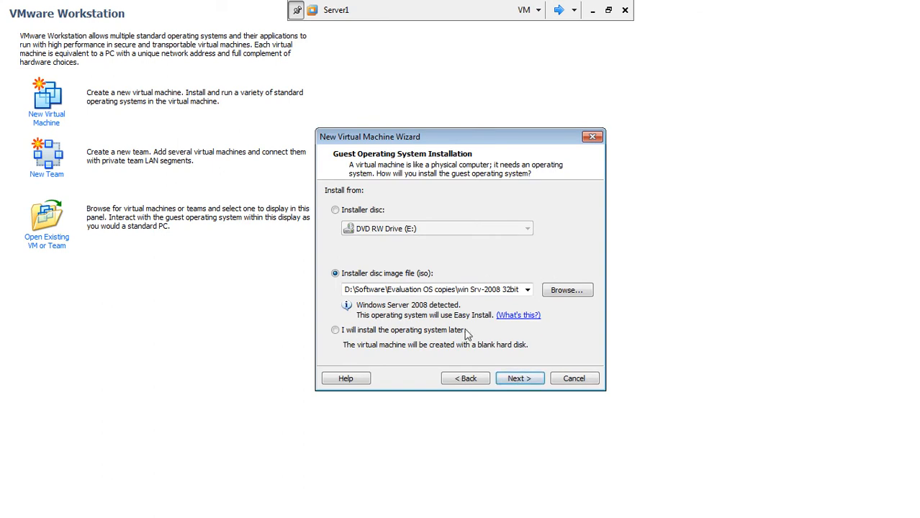
{"action": "left_click", "coordinate": [518, 379]}
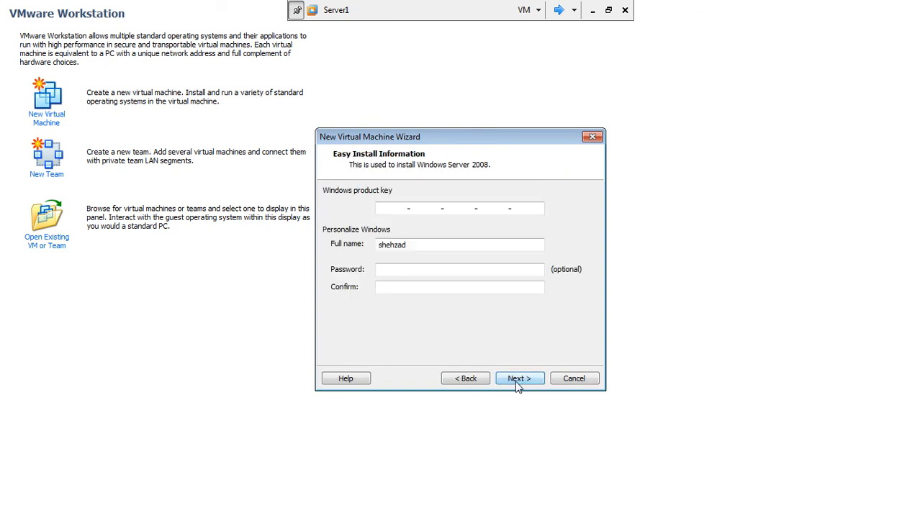
{"action": "left_click", "coordinate": [517, 381]}
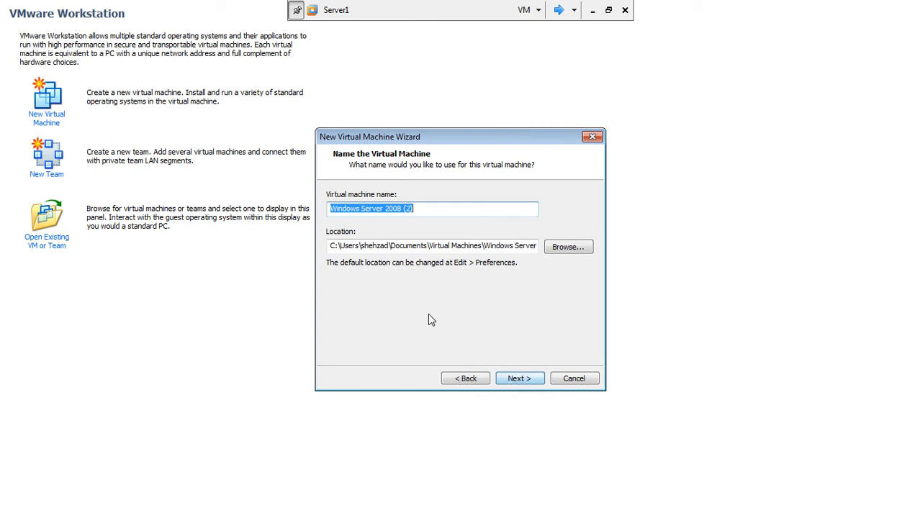
Step: Name the new virtual machine FSD-RODC
{"action": "type", "text": "RODC"}
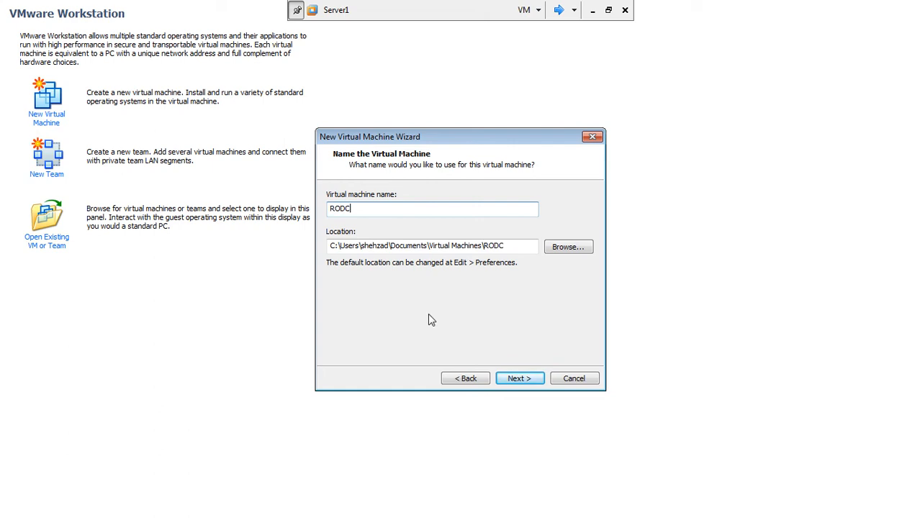
{"action": "type", "text": "-"}
{"action": "type", "text": "FSD"}
{"action": "key", "text": "BackSpace"}
{"action": "key", "text": "BackSpace"}
{"action": "key", "text": "BackSpace"}
{"action": "key", "text": "BackSpace"}
{"action": "key", "text": "BackSpace"}
{"action": "key", "text": "BackSpace"}
{"action": "key", "text": "BackSpace"}
{"action": "key", "text": "BackSpace"}
{"action": "type", "text": "FSD-RODC"}
{"action": "left_click", "coordinate": [523, 378]}
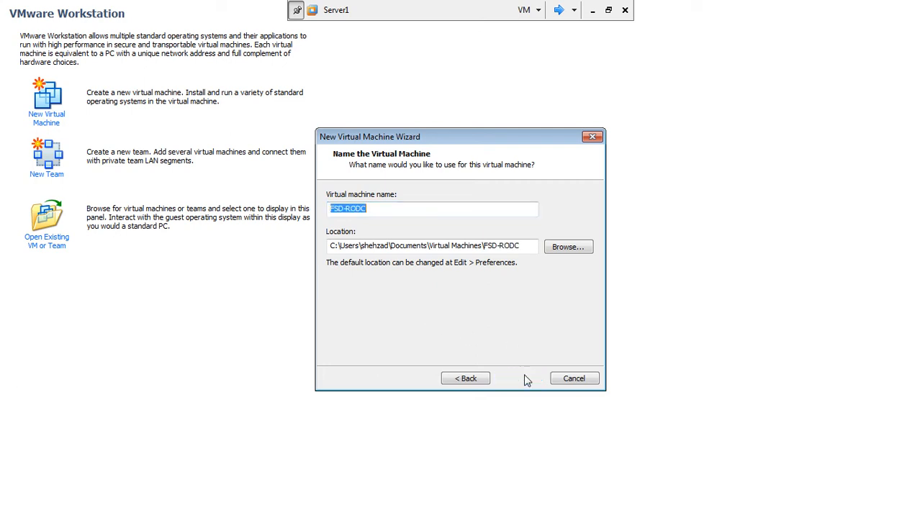
Step: Reduce the maximum disk size from 40 GB to 10 GB
{"action": "left_click", "coordinate": [437, 226]}
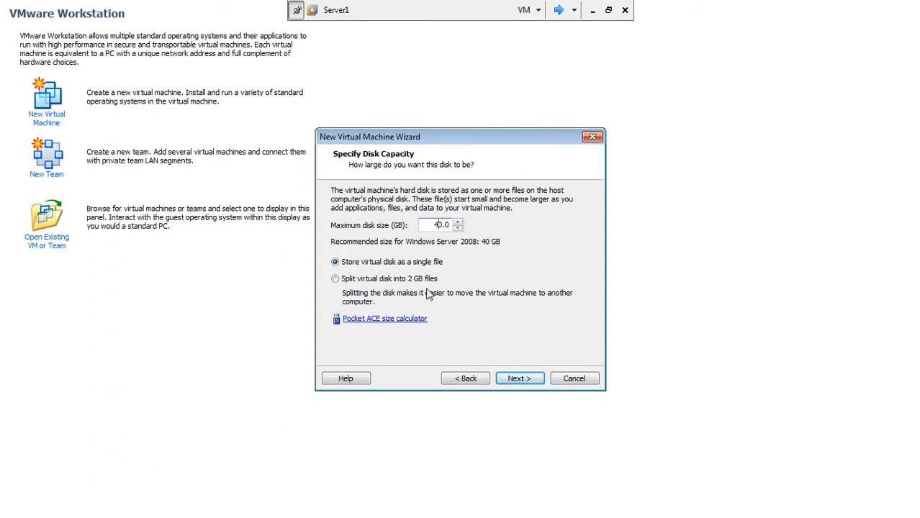
{"action": "key", "text": "BackSpace"}
{"action": "left_click", "coordinate": [515, 378]}
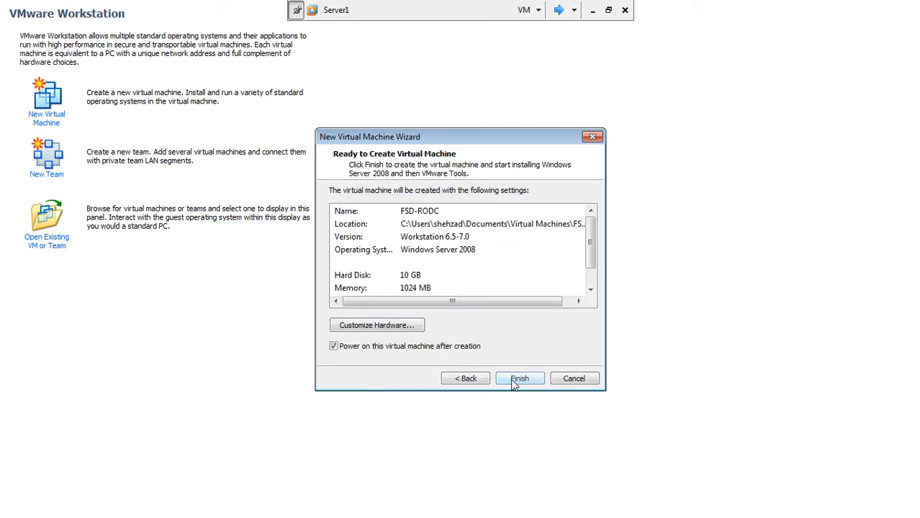
Step: In Customize Hardware, lower the virtual machine's memory to 512 MB
{"action": "left_click", "coordinate": [368, 326]}
{"action": "left_click_drag", "start_coordinate": [516, 187], "coordinate": [502, 191]}
{"action": "left_click", "coordinate": [637, 184]}
{"action": "left_click", "coordinate": [637, 191]}
{"action": "left_click", "coordinate": [637, 191]}
{"action": "left_click", "coordinate": [638, 191]}
{"action": "left_click", "coordinate": [638, 190]}
{"action": "left_click", "coordinate": [638, 190]}
{"action": "left_click", "coordinate": [637, 190]}
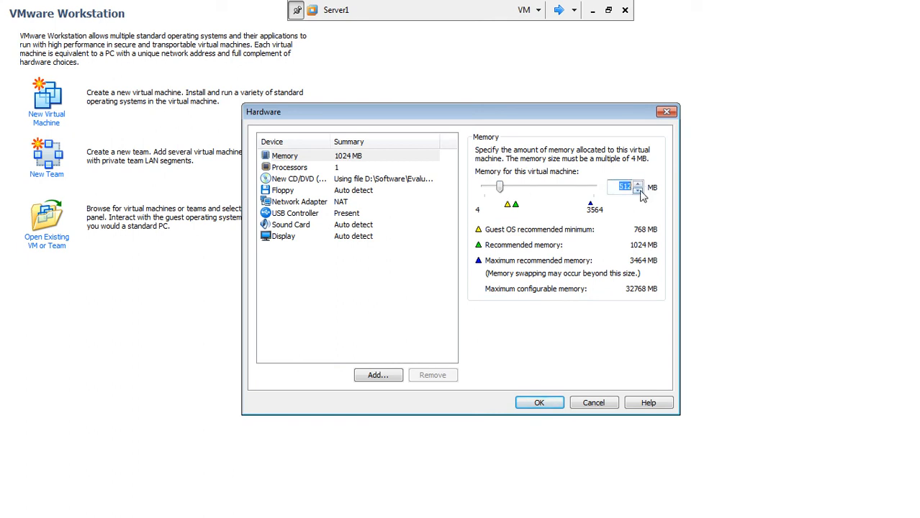
Step: Attach the network adapter to custom VMnet0, save, and create and power on FSD-RODC
{"action": "left_click", "coordinate": [344, 204]}
{"action": "left_click", "coordinate": [480, 256]}
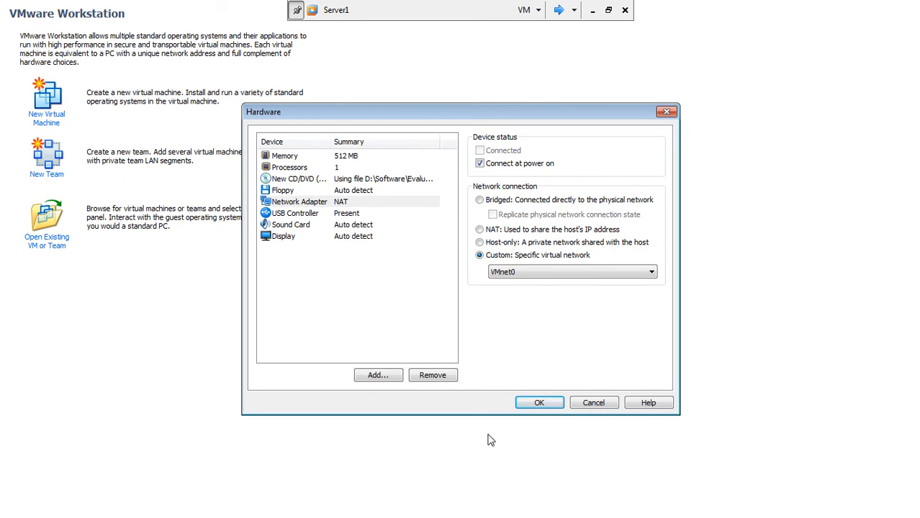
{"action": "left_click", "coordinate": [533, 404]}
{"action": "left_click", "coordinate": [518, 379]}
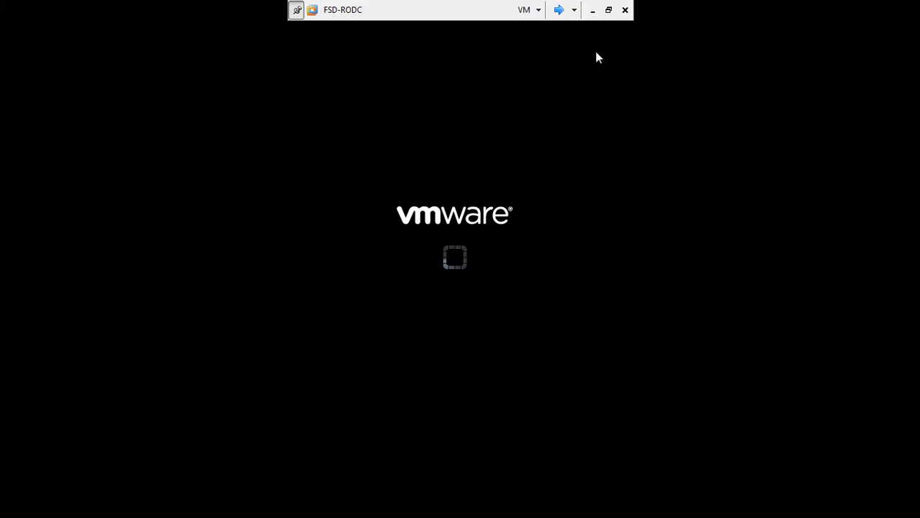
Step: Exit full screen, maximize Workstation, dismiss the Easy Install notice, and show Server3's console
{"action": "left_click", "coordinate": [609, 9]}
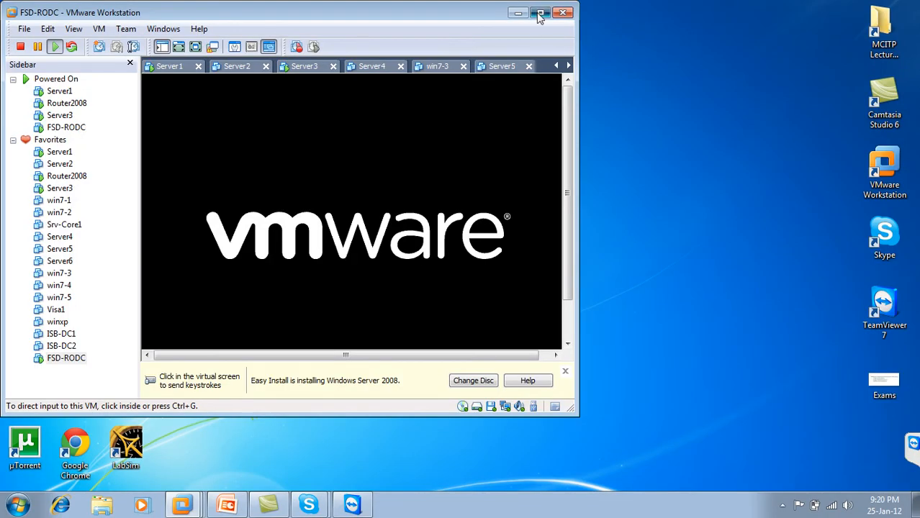
{"action": "left_click", "coordinate": [541, 13]}
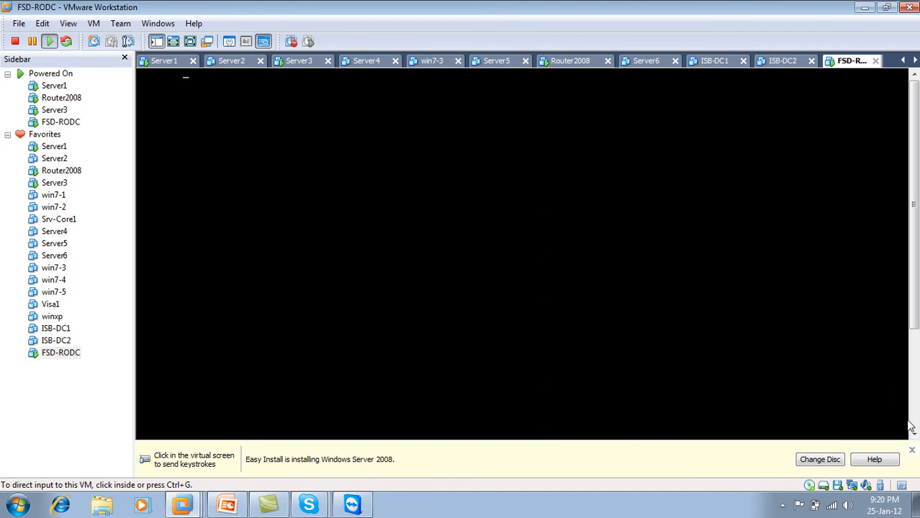
{"action": "left_click", "coordinate": [912, 450]}
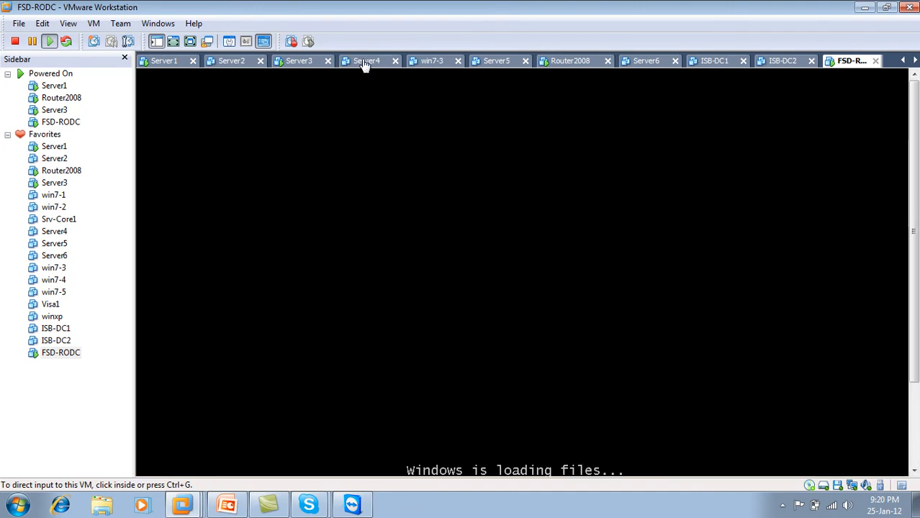
{"action": "left_click", "coordinate": [310, 62]}
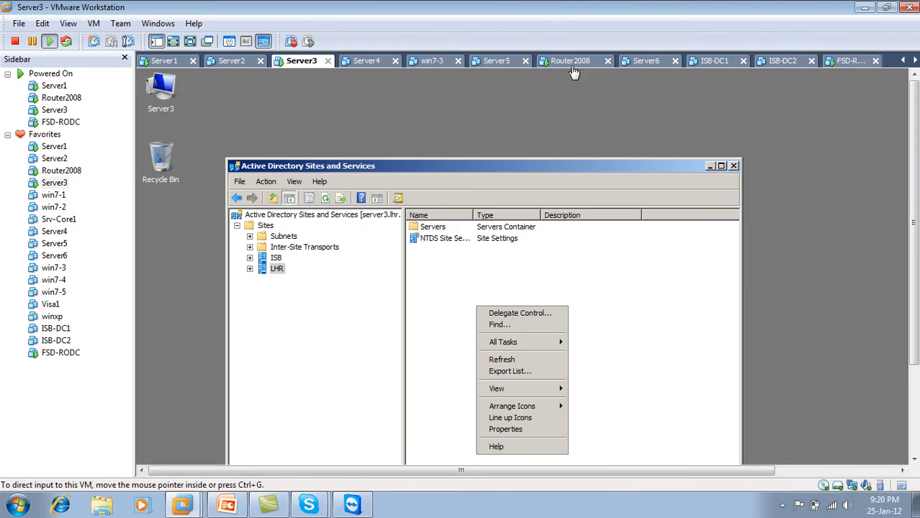
Step: Show the FSD-RODC console while Windows setup reaches the product key page
{"action": "left_click", "coordinate": [60, 353]}
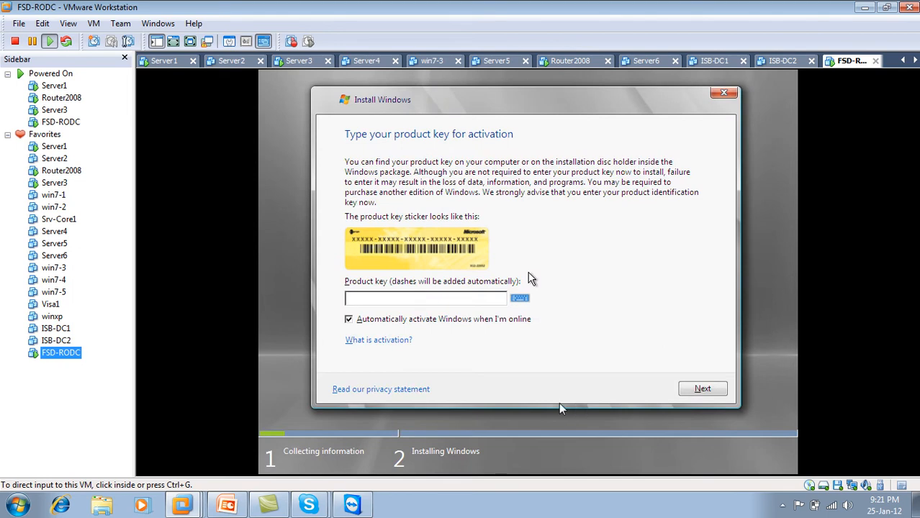
Step: Untick automatic activation, continue without a product key by choosing No, then show Server3
{"action": "left_click", "coordinate": [353, 328]}
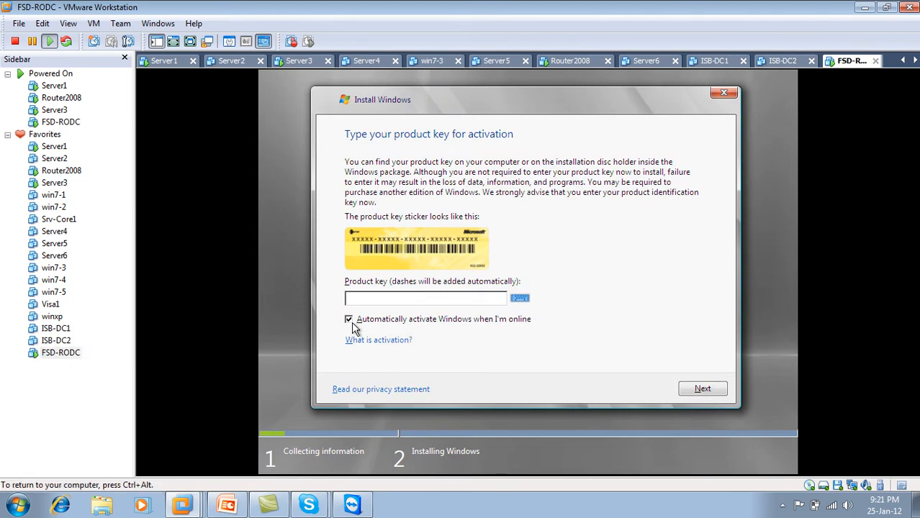
{"action": "left_click", "coordinate": [349, 322]}
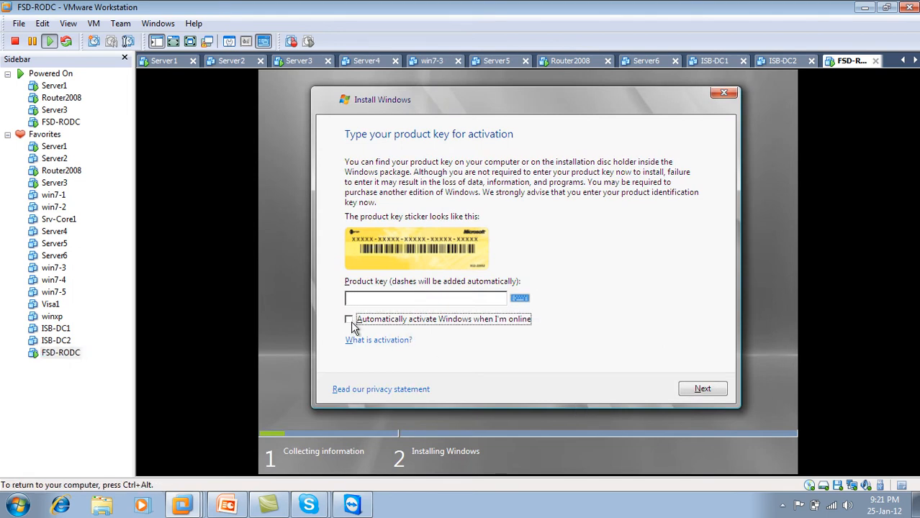
{"action": "left_click", "coordinate": [696, 388]}
{"action": "left_click", "coordinate": [671, 329]}
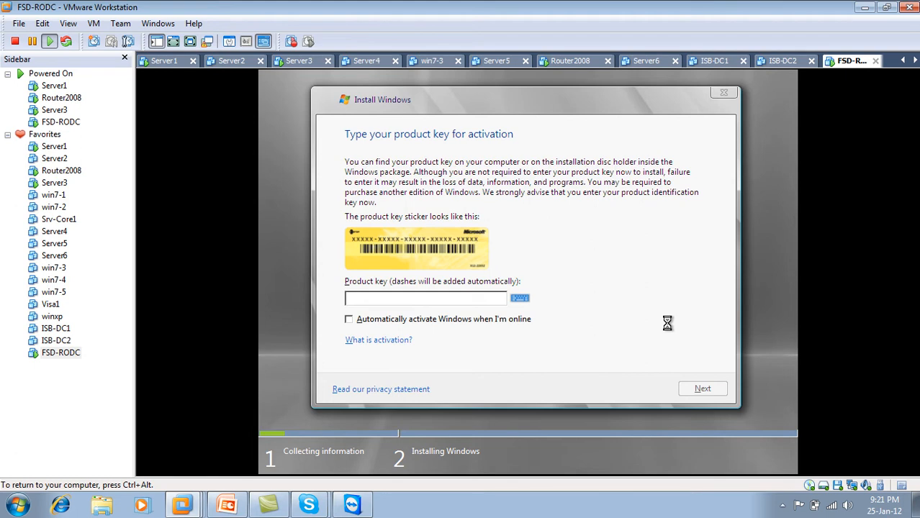
{"action": "left_click", "coordinate": [295, 61]}
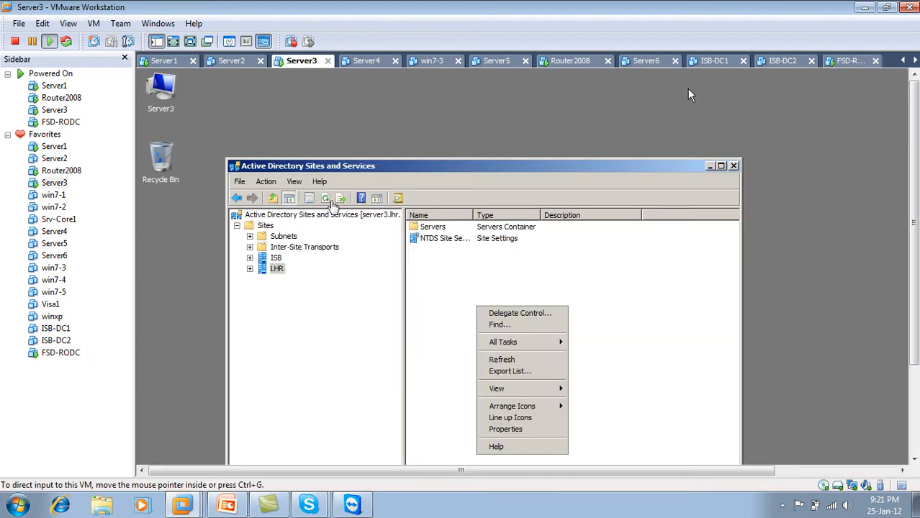
Step: Refresh the LHR site twice, close Sites and Services, and return to the FSD-RODC console
{"action": "left_click", "coordinate": [325, 201]}
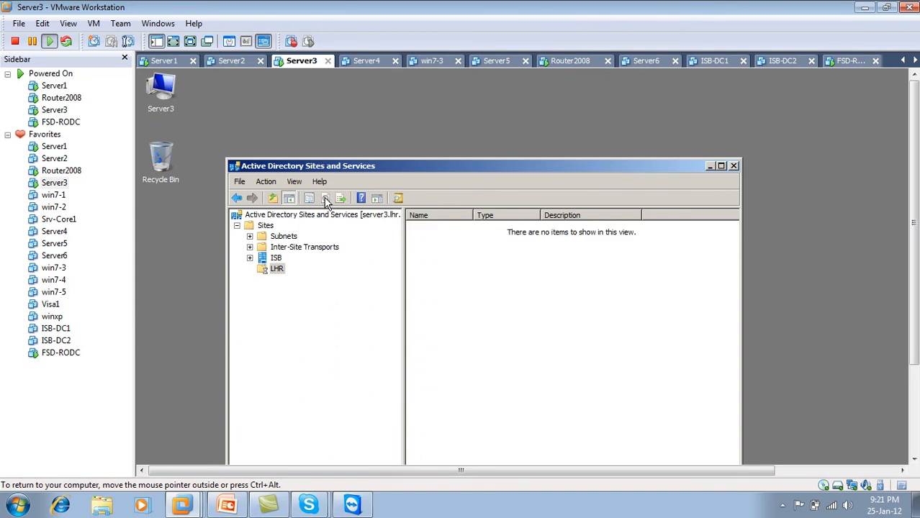
{"action": "left_click", "coordinate": [325, 199]}
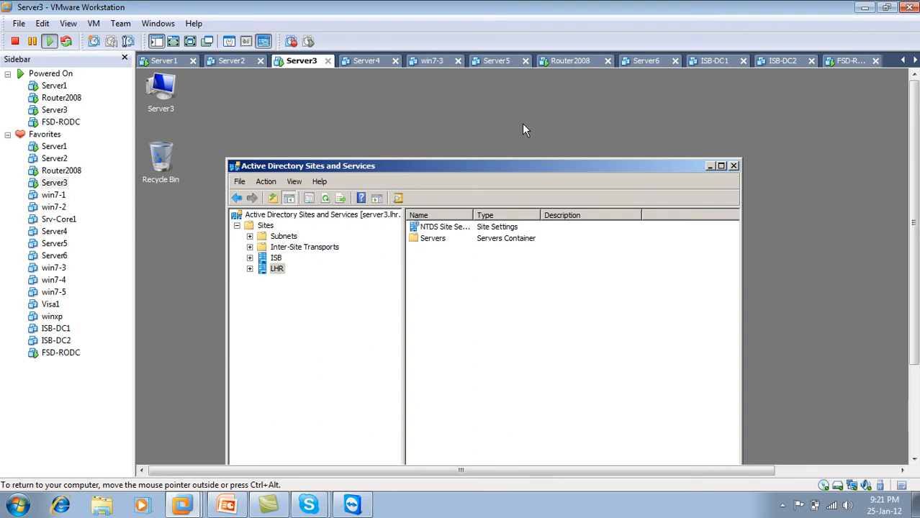
{"action": "left_click", "coordinate": [734, 166]}
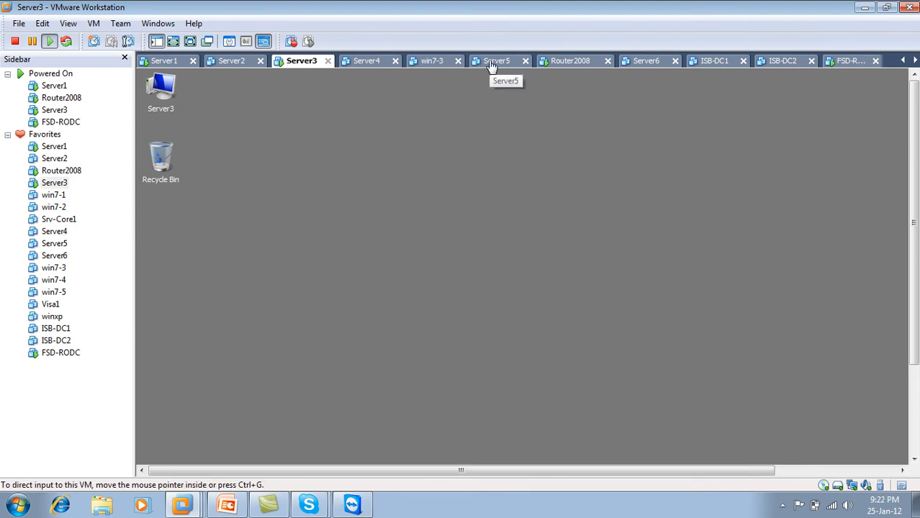
{"action": "left_click", "coordinate": [852, 62]}
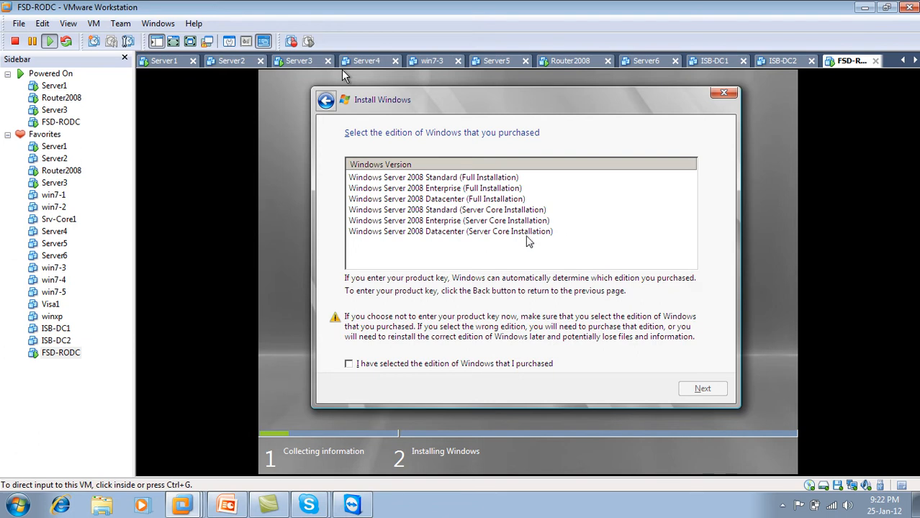
Step: Select Windows Server 2008 Enterprise (Server Core Installation), confirm it, proceed, then switch to Server3
{"action": "left_click", "coordinate": [486, 219]}
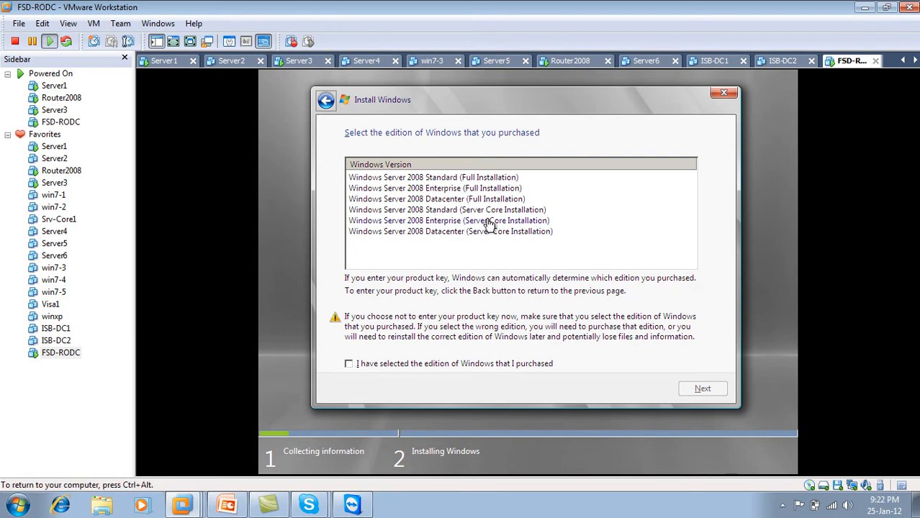
{"action": "left_click", "coordinate": [488, 222]}
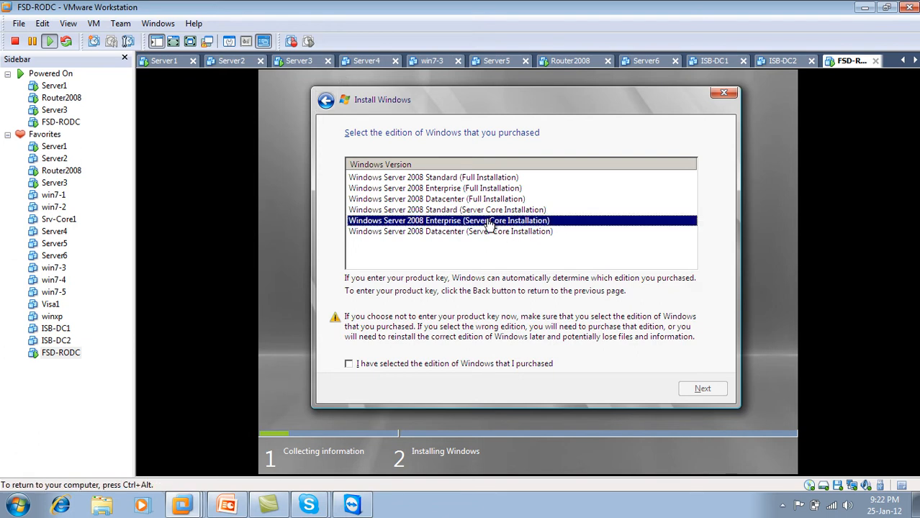
{"action": "left_click", "coordinate": [350, 365]}
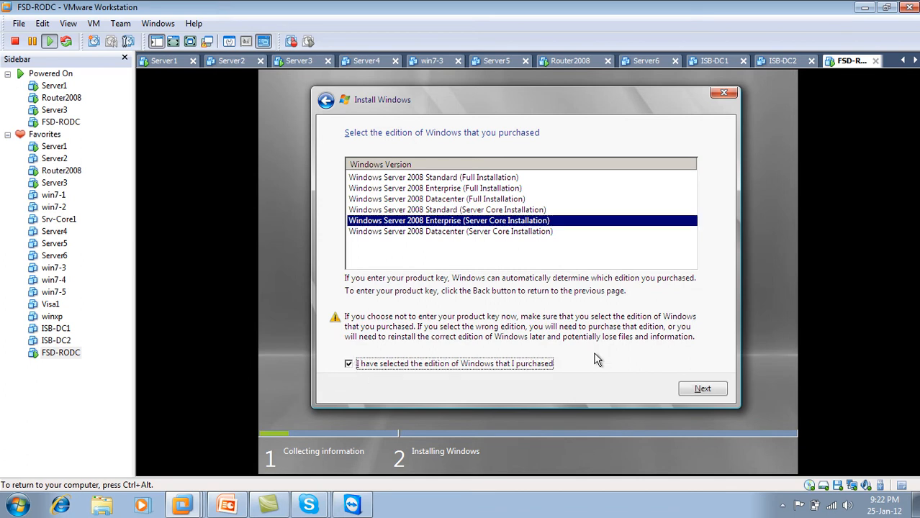
{"action": "left_click", "coordinate": [705, 392]}
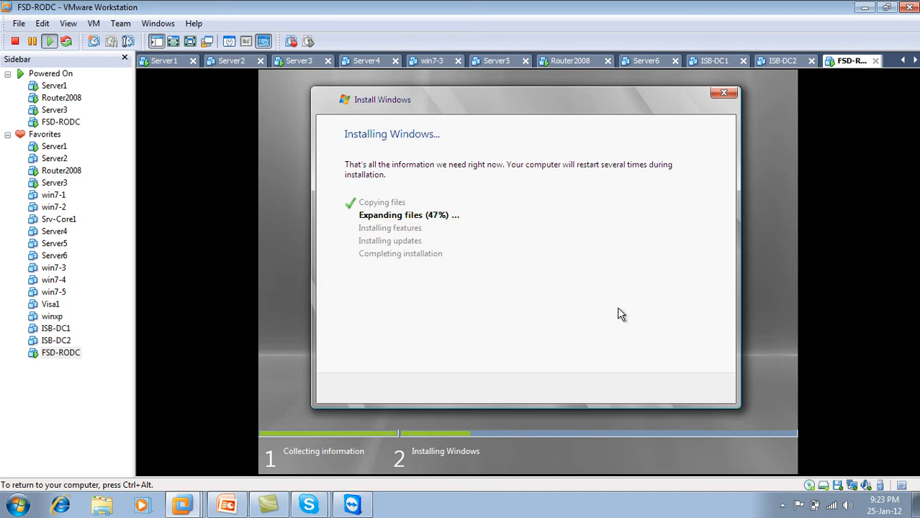
{"action": "left_click", "coordinate": [299, 62]}
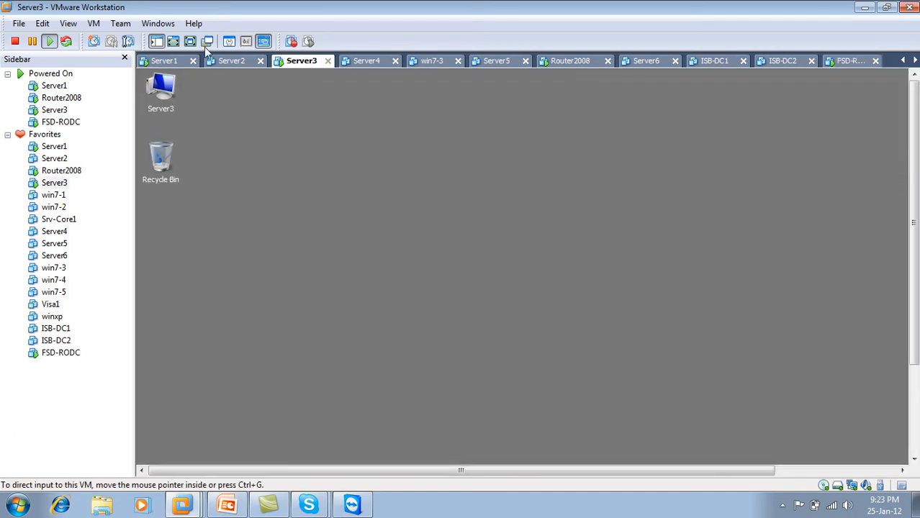
Step: Put Server3 in full screen, launch Active Directory Sites and Services, and refresh it
{"action": "left_click", "coordinate": [189, 41]}
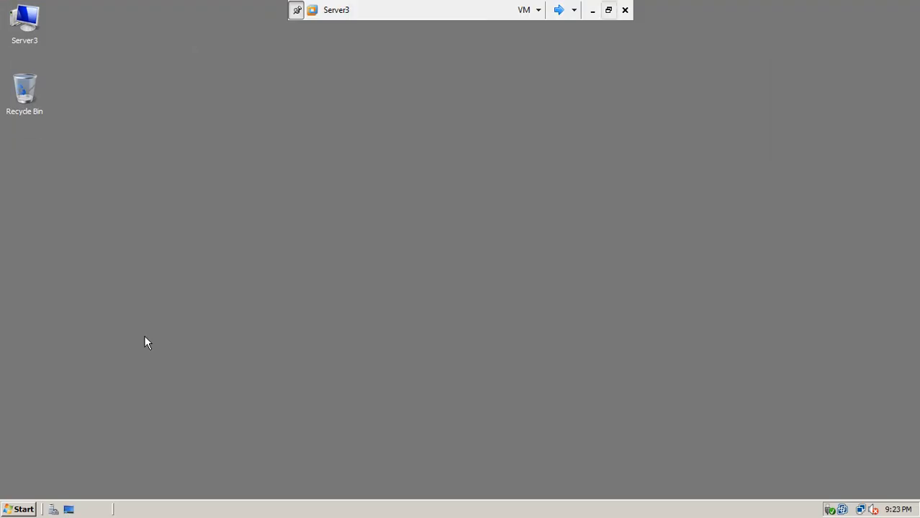
{"action": "left_click", "coordinate": [24, 510]}
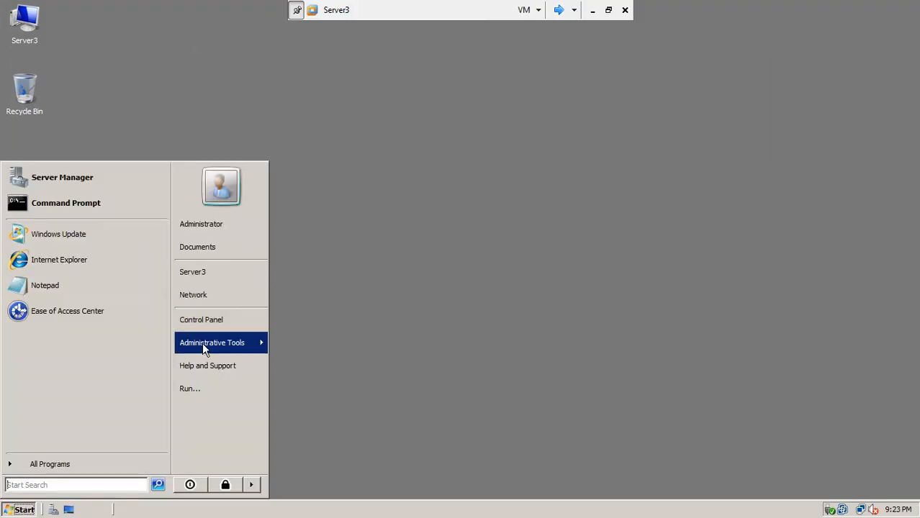
{"action": "mouse_move", "coordinate": [202, 342]}
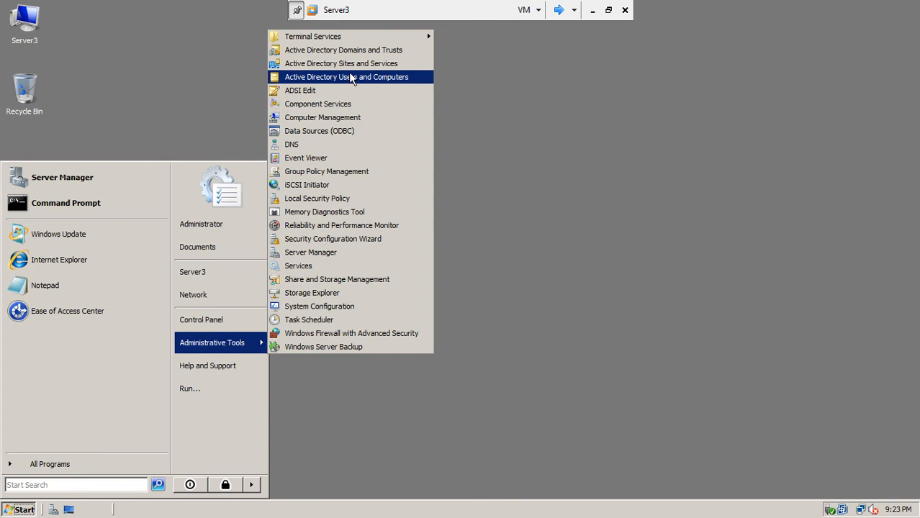
{"action": "left_click", "coordinate": [353, 77]}
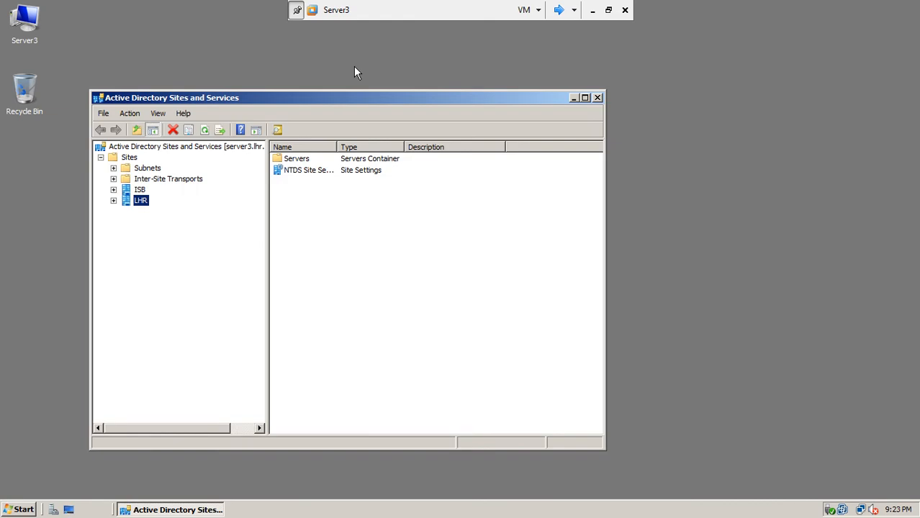
{"action": "left_click", "coordinate": [206, 130]}
{"action": "left_click", "coordinate": [206, 131]}
{"action": "left_click", "coordinate": [206, 130]}
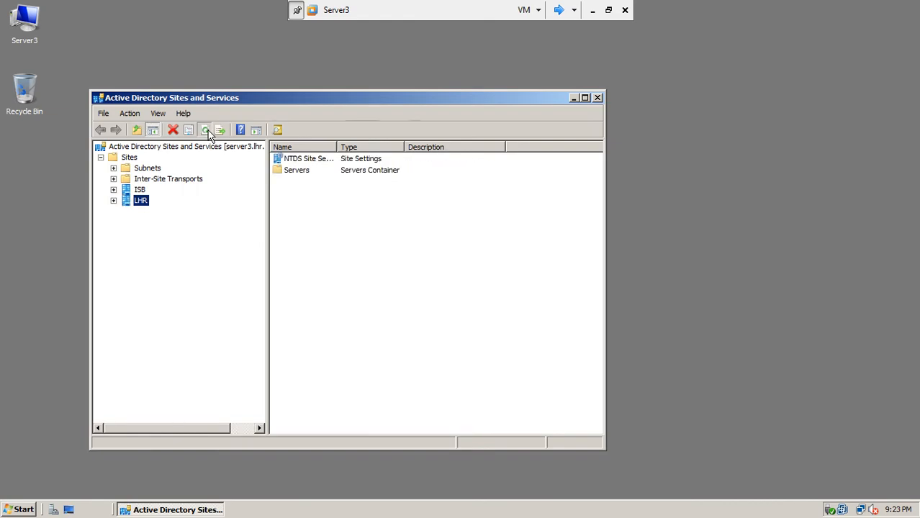
Step: Expand and collapse the ISB and LHR sites, then refresh the site contents list
{"action": "left_click", "coordinate": [113, 190]}
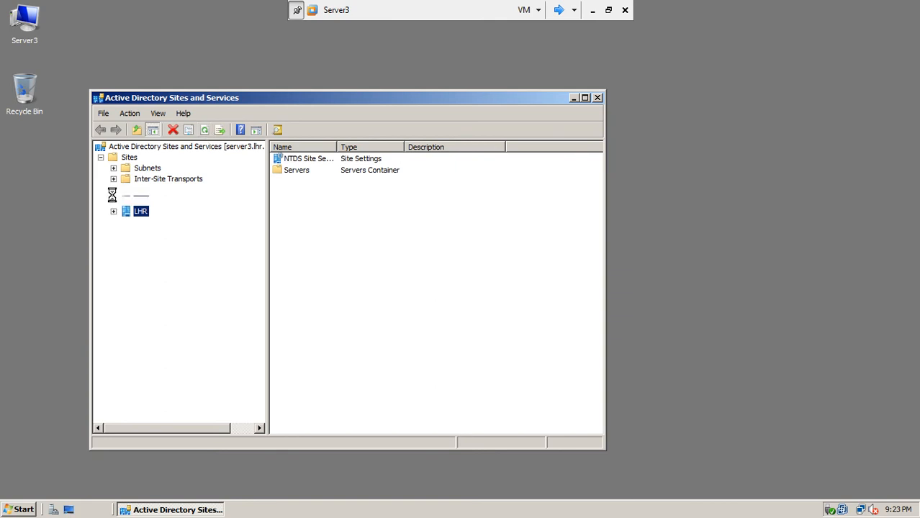
{"action": "left_click", "coordinate": [113, 212]}
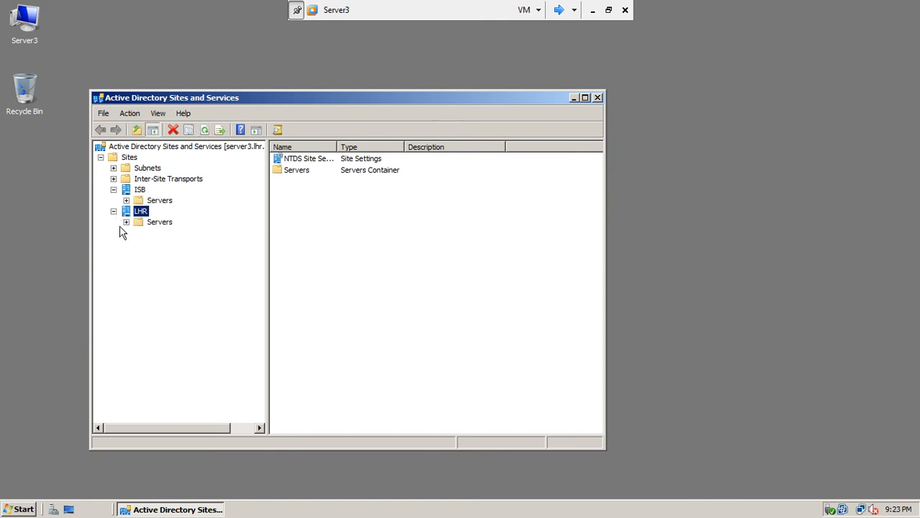
{"action": "left_click", "coordinate": [113, 212]}
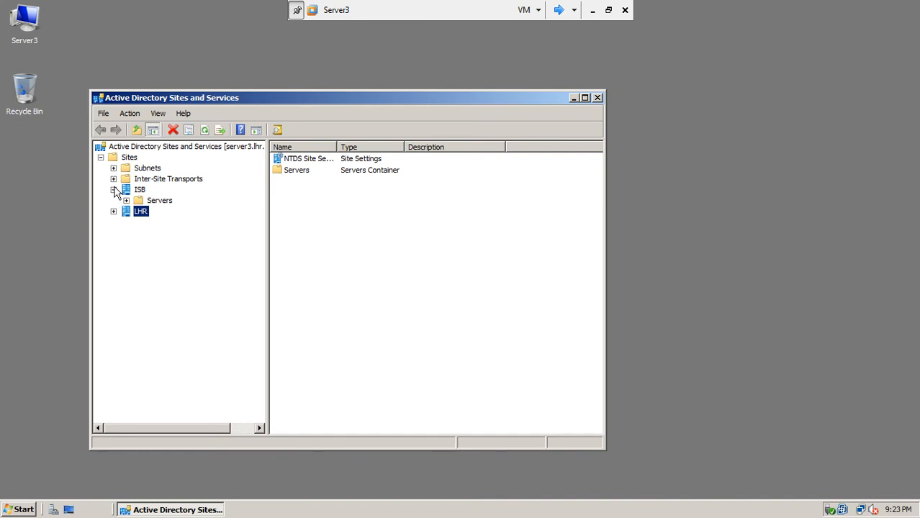
{"action": "left_click", "coordinate": [113, 190]}
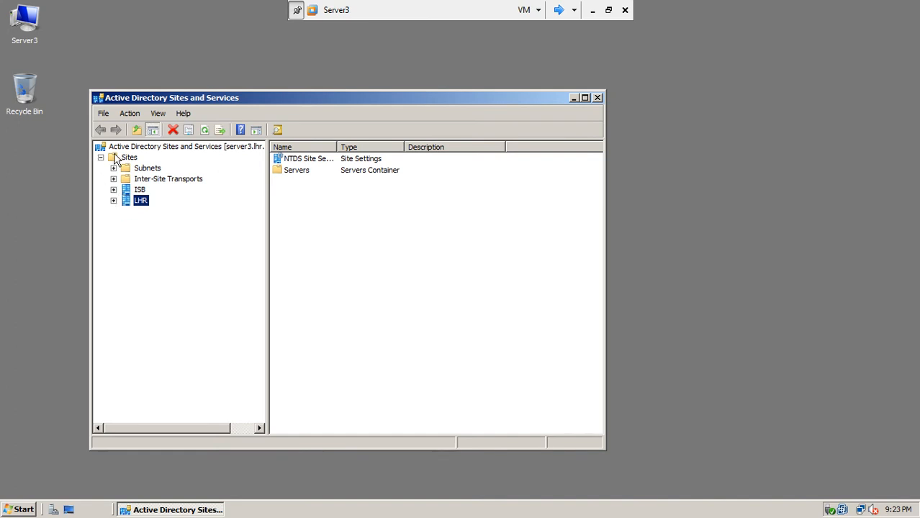
{"action": "right_click", "coordinate": [123, 159]}
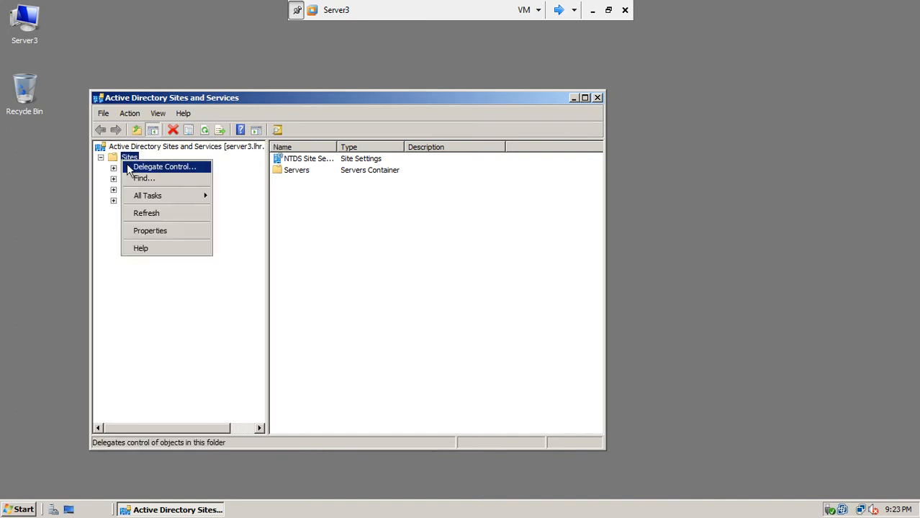
{"action": "key", "text": "Escape"}
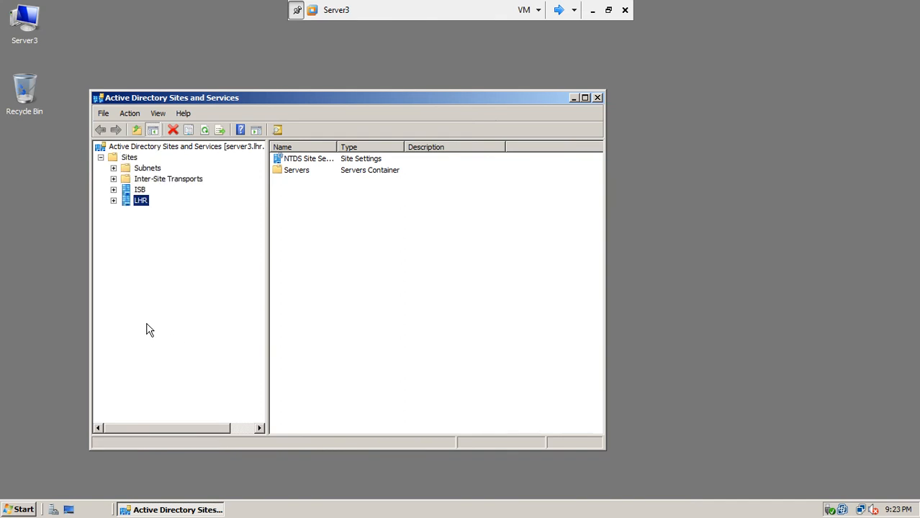
{"action": "right_click", "coordinate": [323, 268]}
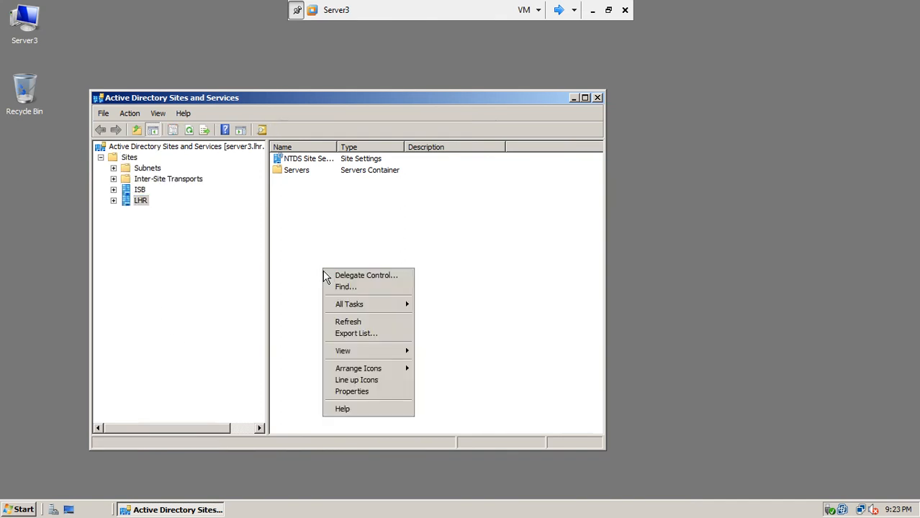
{"action": "left_click", "coordinate": [347, 322]}
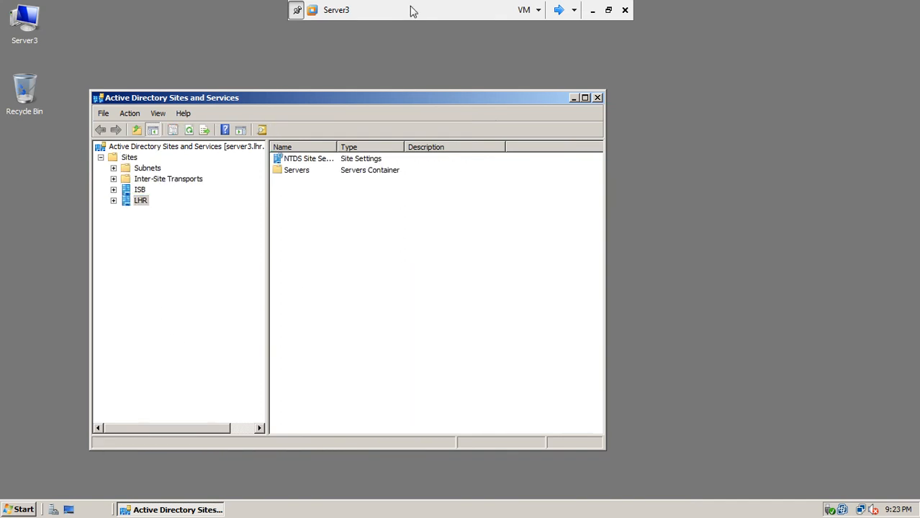
Step: Cycle to Server1, leave full screen, maximize the Workstation window, and return to full screen
{"action": "left_click", "coordinate": [558, 10]}
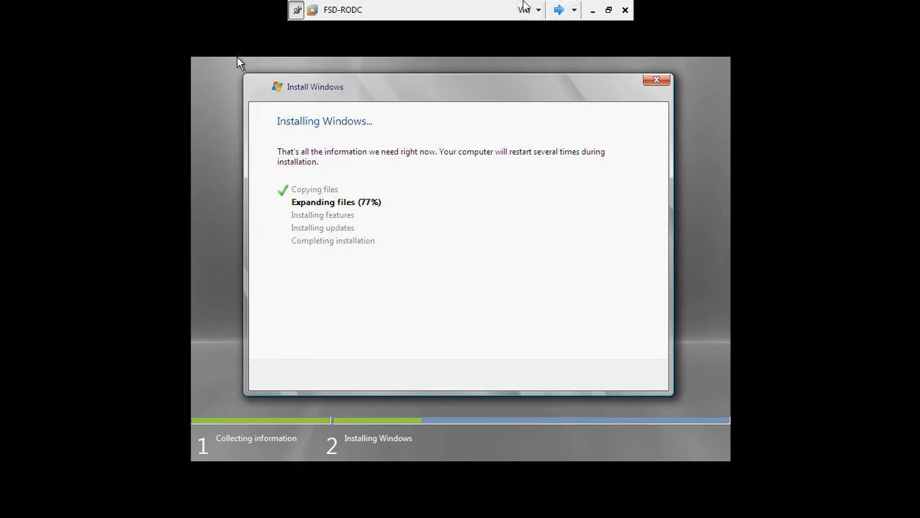
{"action": "left_click", "coordinate": [558, 11]}
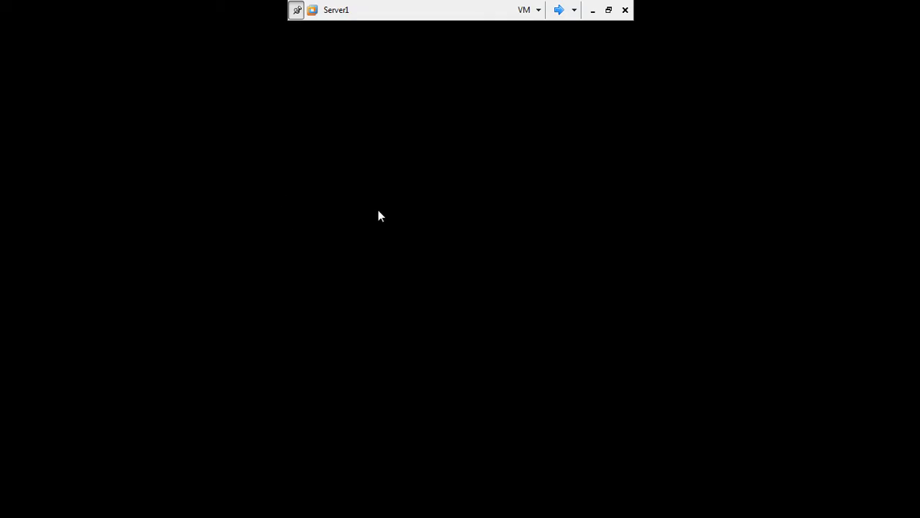
{"action": "left_click", "coordinate": [608, 9]}
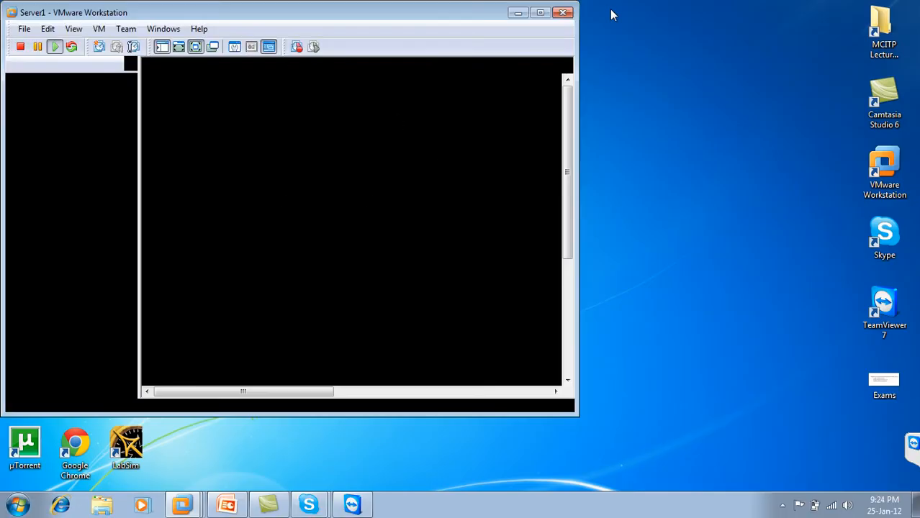
{"action": "double_click", "coordinate": [415, 19]}
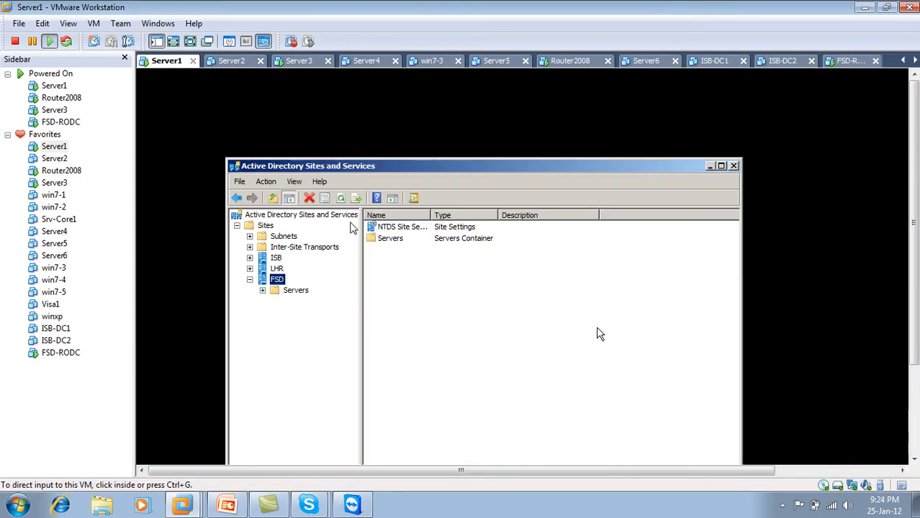
{"action": "left_click", "coordinate": [190, 41]}
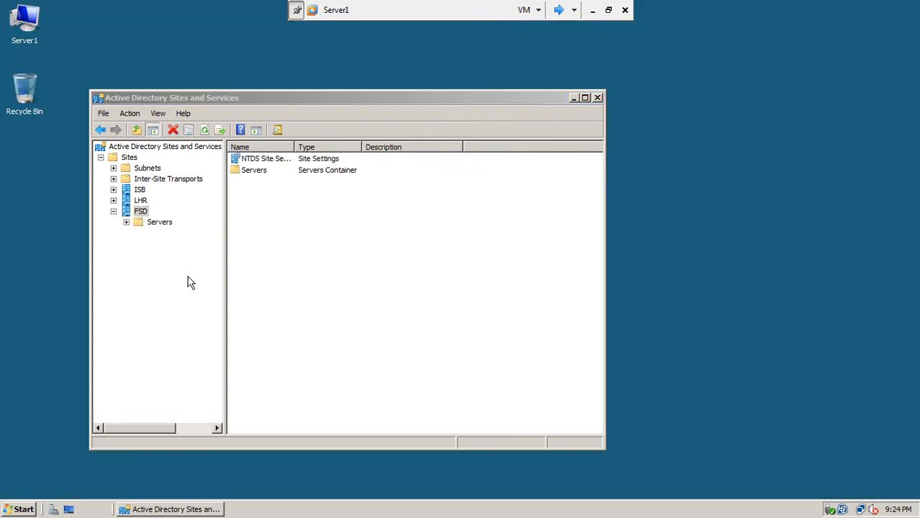
Step: Refresh Server1's site tree twice and refresh its desktop
{"action": "left_click", "coordinate": [206, 132]}
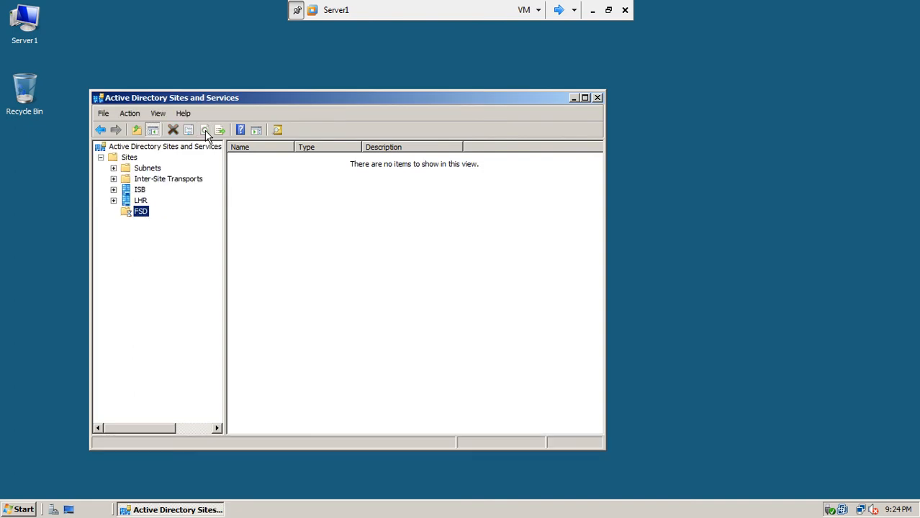
{"action": "left_click", "coordinate": [205, 132]}
{"action": "right_click", "coordinate": [670, 202]}
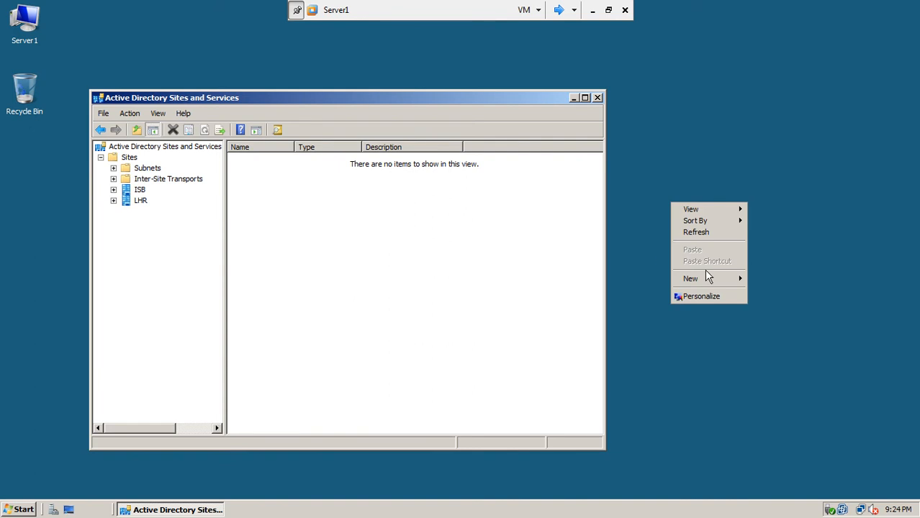
{"action": "left_click", "coordinate": [716, 232]}
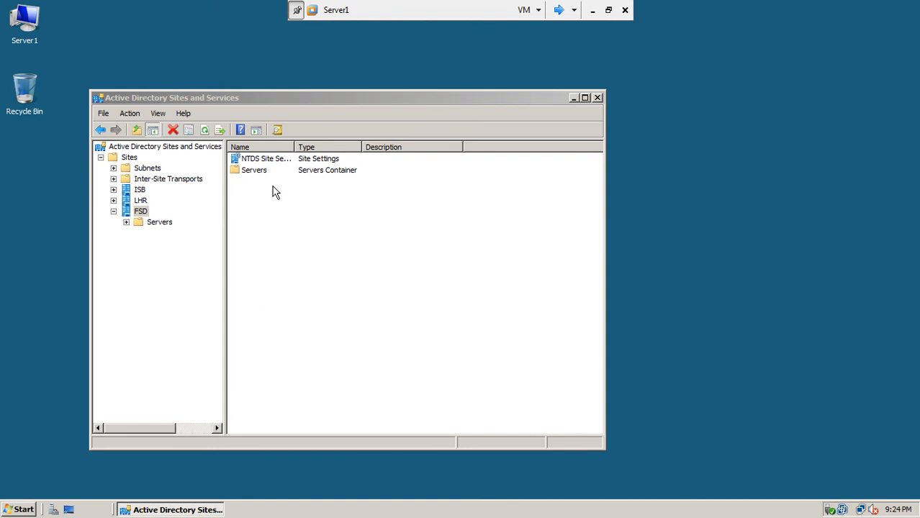
Step: Cycle to Server3 and refresh its site list twice to look for FSD
{"action": "left_click", "coordinate": [559, 11]}
{"action": "left_click", "coordinate": [559, 11]}
{"action": "left_click", "coordinate": [558, 11]}
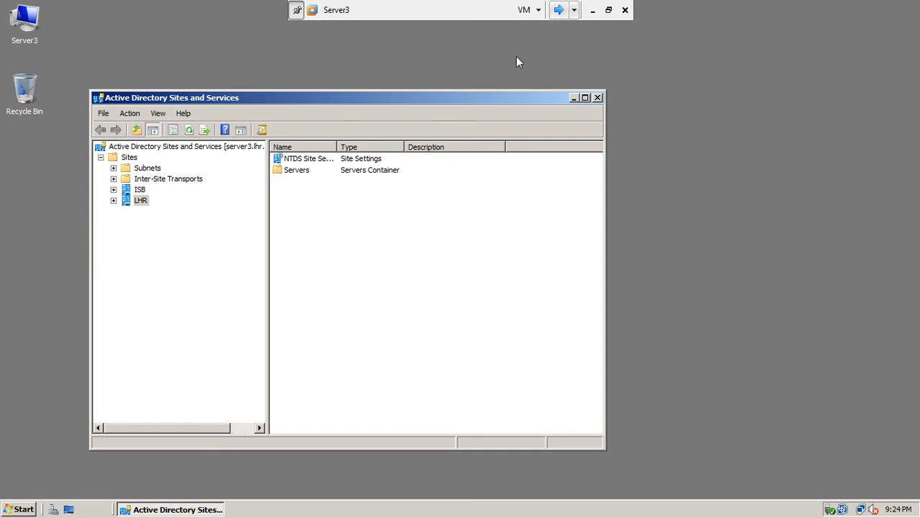
{"action": "left_click", "coordinate": [192, 131]}
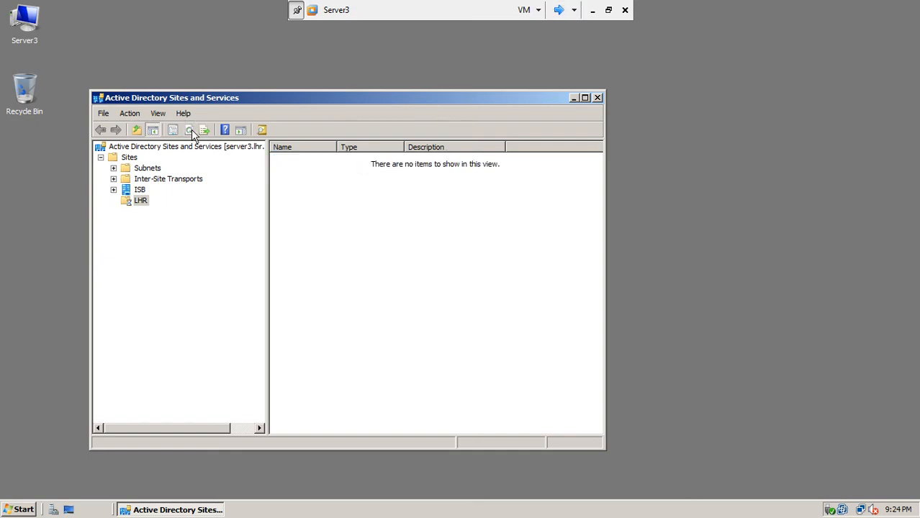
{"action": "left_click", "coordinate": [192, 132]}
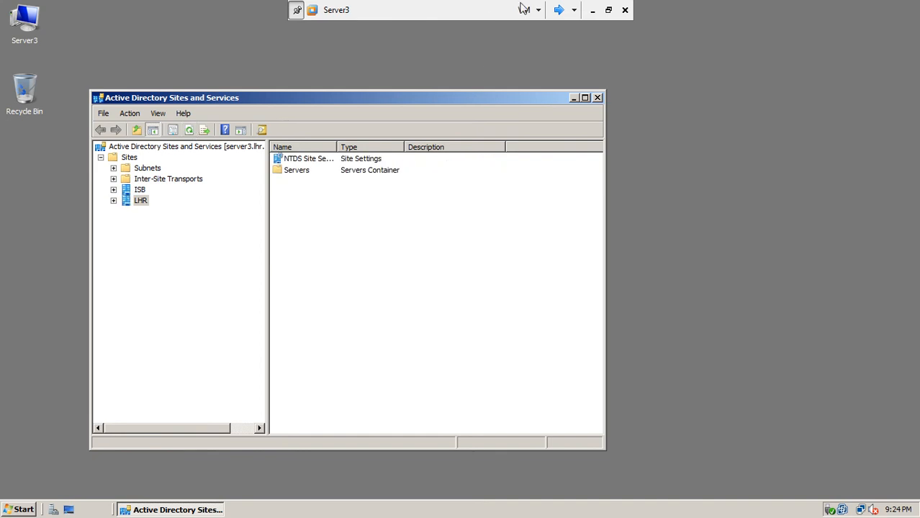
{"action": "left_click", "coordinate": [570, 17]}
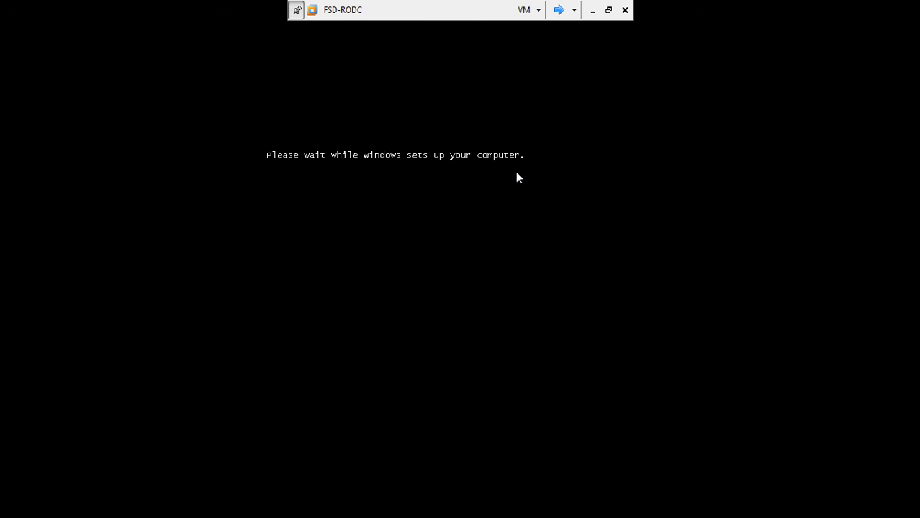
{"action": "left_click", "coordinate": [558, 10]}
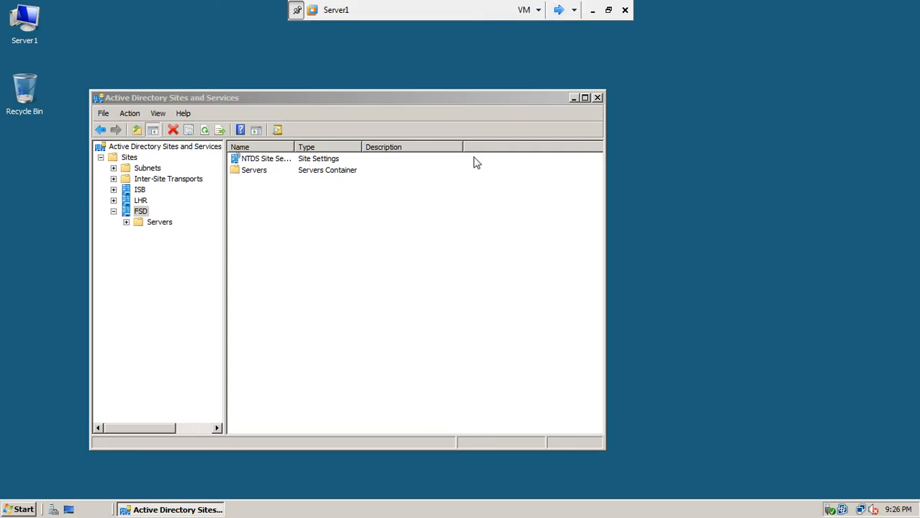
{"action": "left_click", "coordinate": [561, 10]}
{"action": "left_click", "coordinate": [558, 9]}
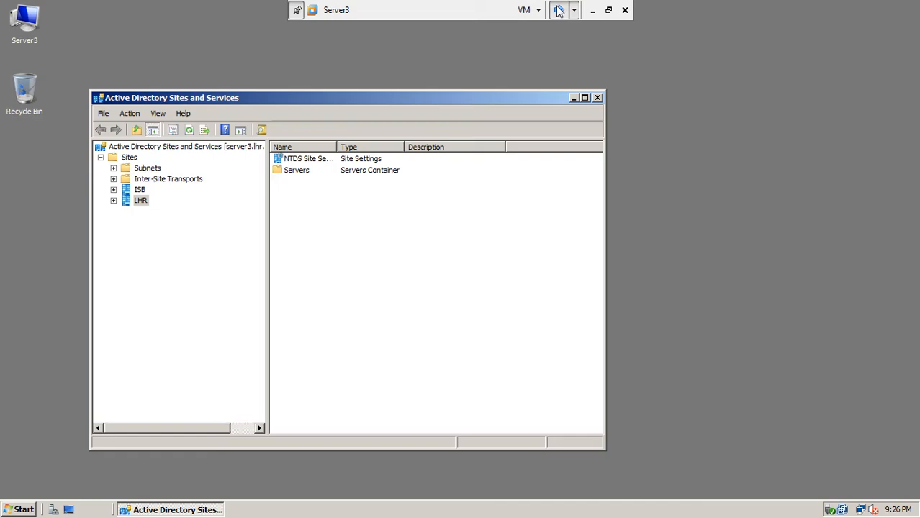
{"action": "left_click", "coordinate": [189, 131]}
{"action": "left_click", "coordinate": [189, 131]}
{"action": "left_click", "coordinate": [189, 131]}
{"action": "left_click", "coordinate": [188, 131]}
{"action": "left_click", "coordinate": [189, 131]}
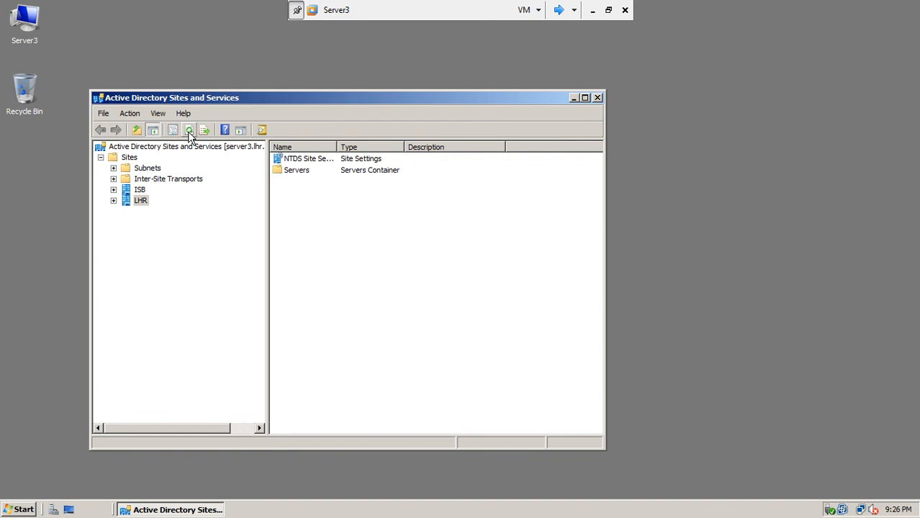
Step: On Server3, run Replicate Now on SERVER1's connection from SERVER2 and dismiss the RPC-server-unavailable error
{"action": "left_click", "coordinate": [114, 191]}
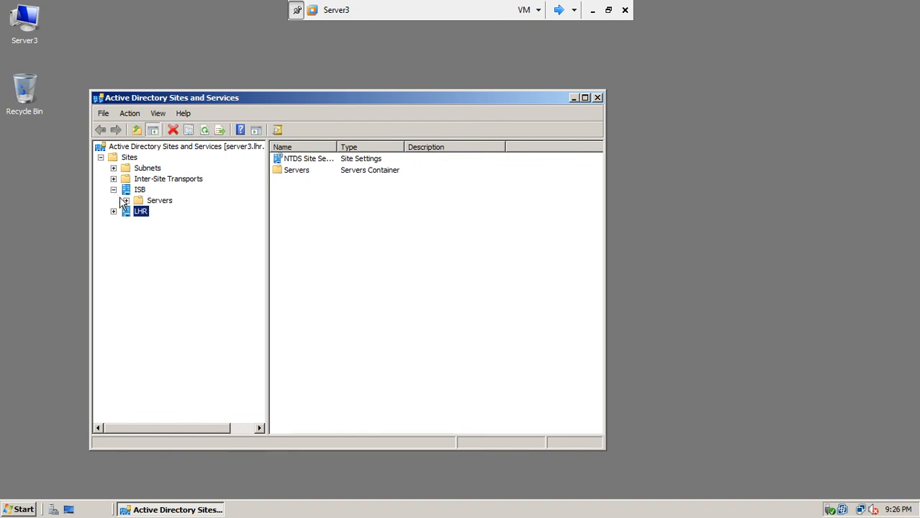
{"action": "left_click", "coordinate": [125, 200]}
{"action": "left_click", "coordinate": [149, 213]}
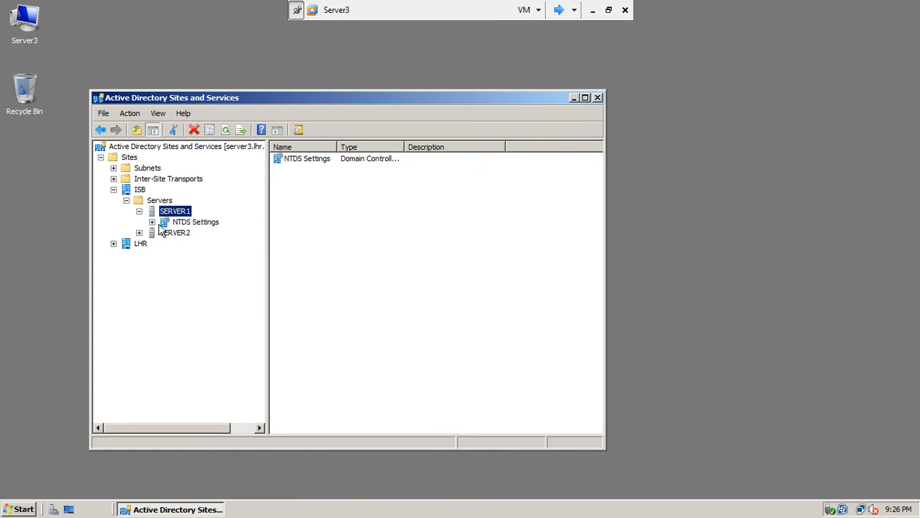
{"action": "left_click", "coordinate": [171, 224]}
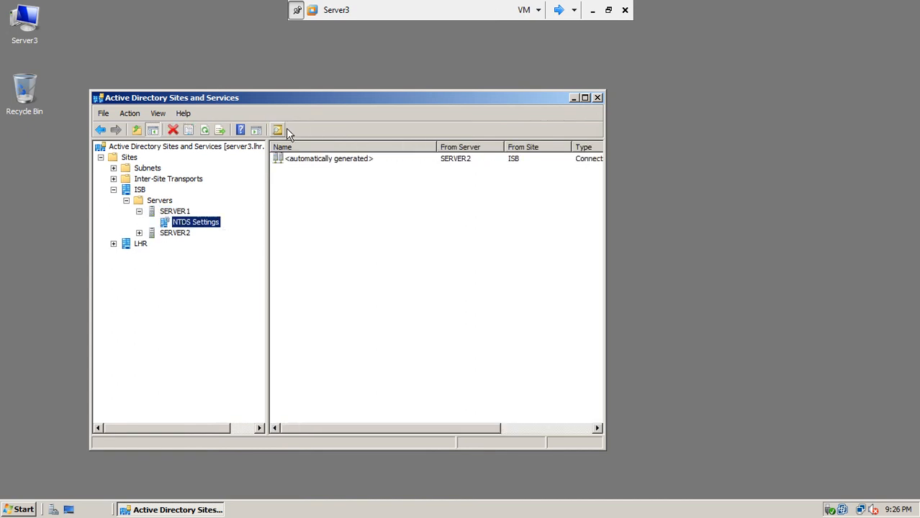
{"action": "right_click", "coordinate": [309, 159]}
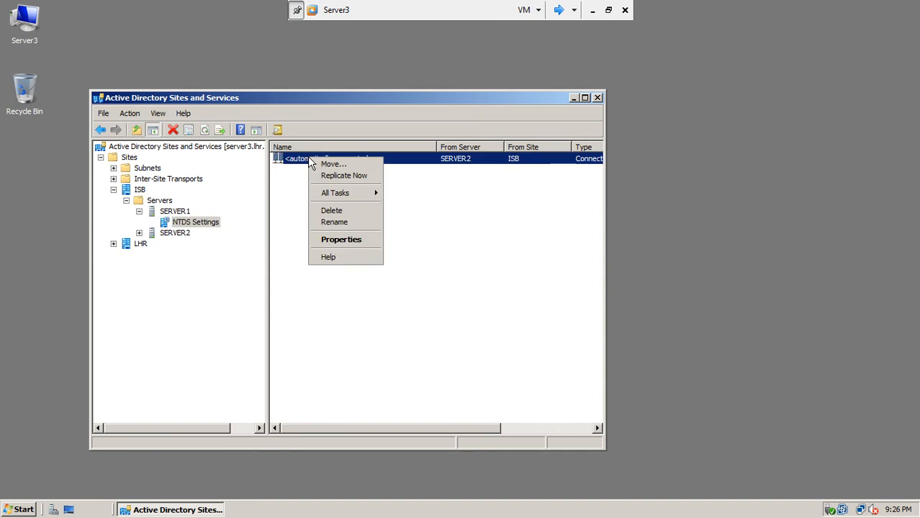
{"action": "left_click", "coordinate": [321, 175]}
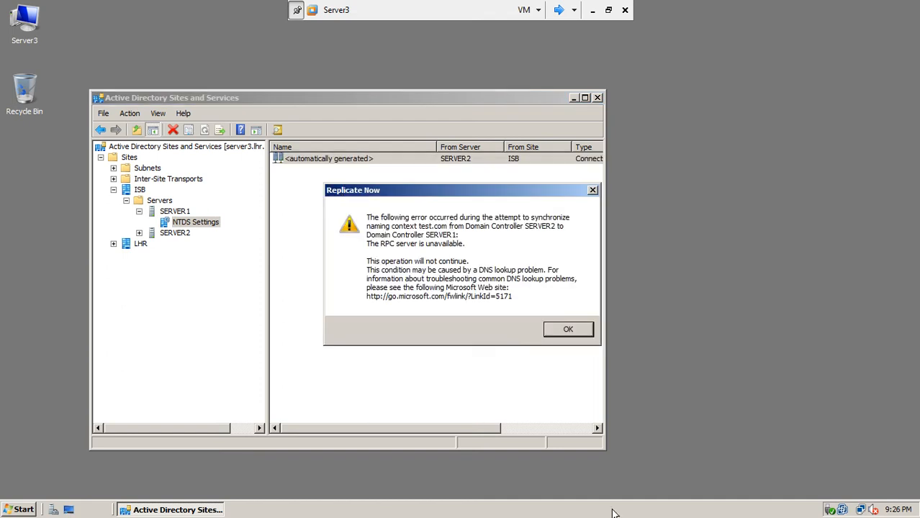
{"action": "left_click", "coordinate": [568, 330]}
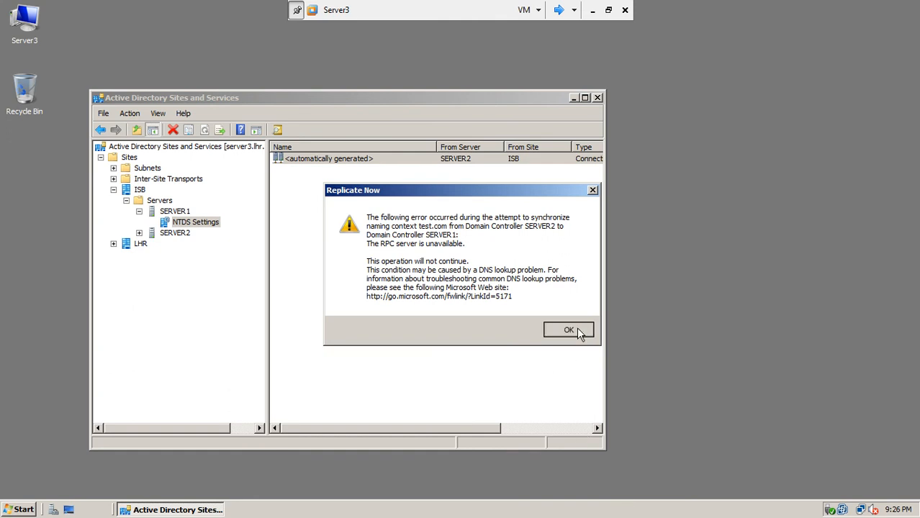
Step: Run Replicate Now on SERVER2's connection from SERVER1 and acknowledge the replication error
{"action": "left_click", "coordinate": [139, 233]}
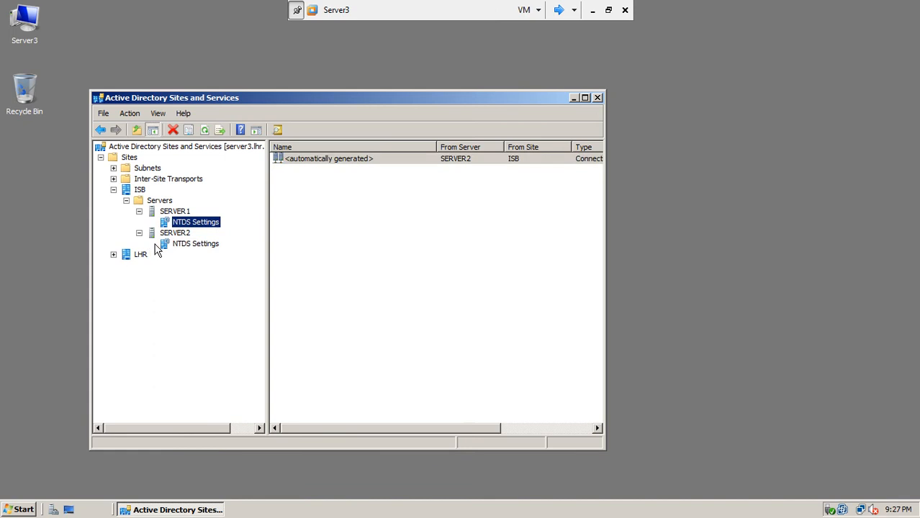
{"action": "left_click", "coordinate": [180, 246]}
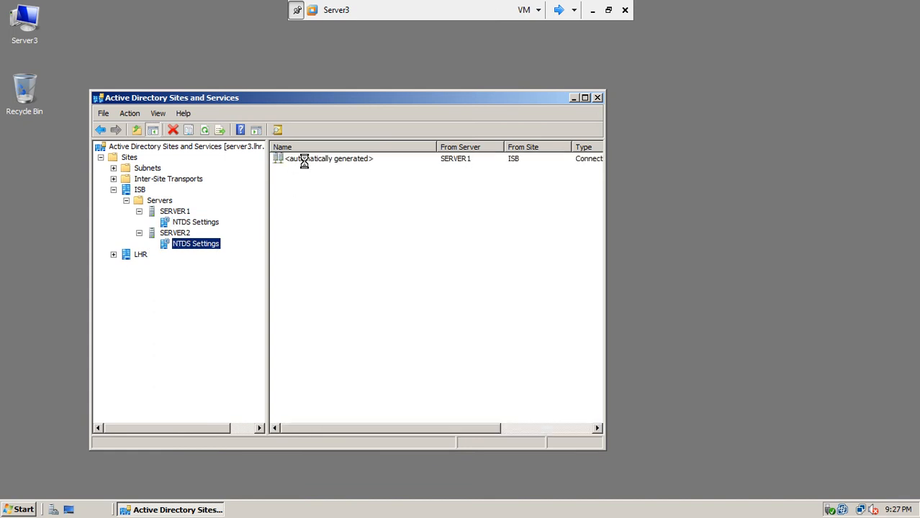
{"action": "right_click", "coordinate": [304, 162]}
{"action": "left_click", "coordinate": [313, 181]}
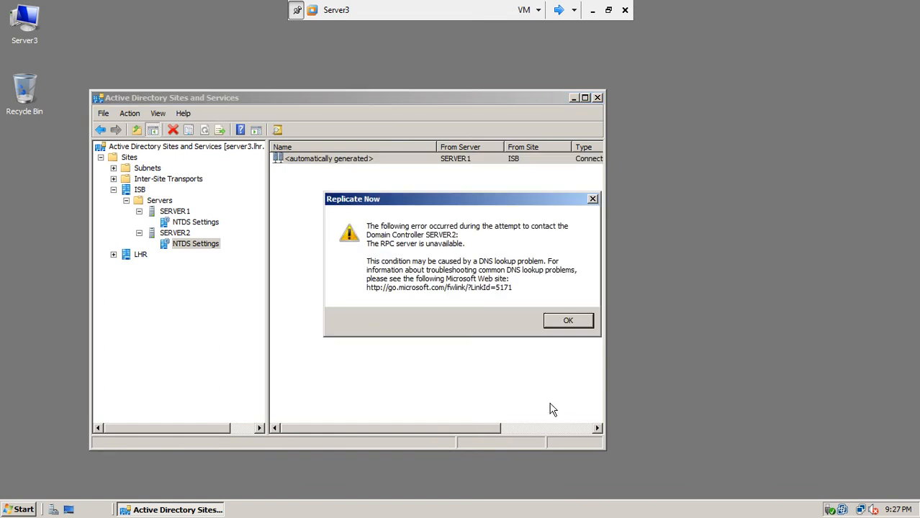
{"action": "left_click", "coordinate": [559, 319]}
Step: Collapse the ISB site, close Active Directory Sites and Services, and switch to the next VM
{"action": "left_click", "coordinate": [114, 189]}
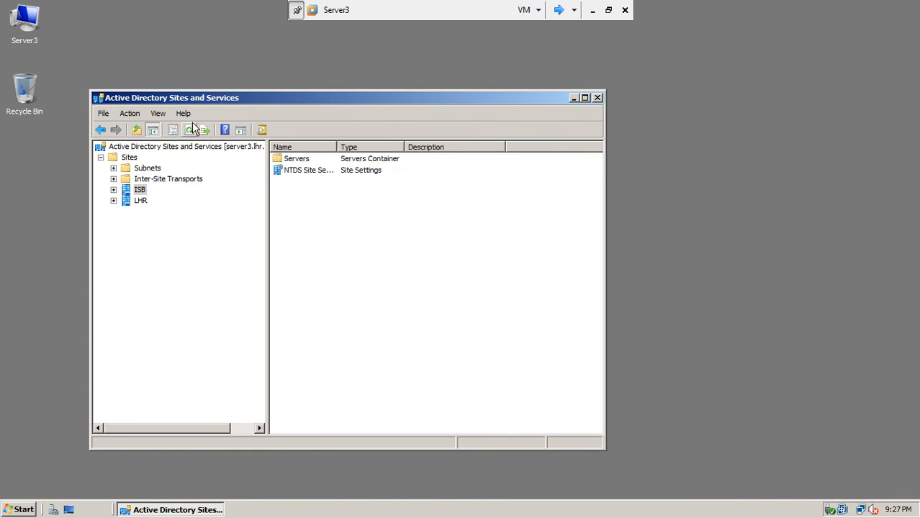
{"action": "left_click", "coordinate": [598, 97]}
{"action": "left_click", "coordinate": [556, 10]}
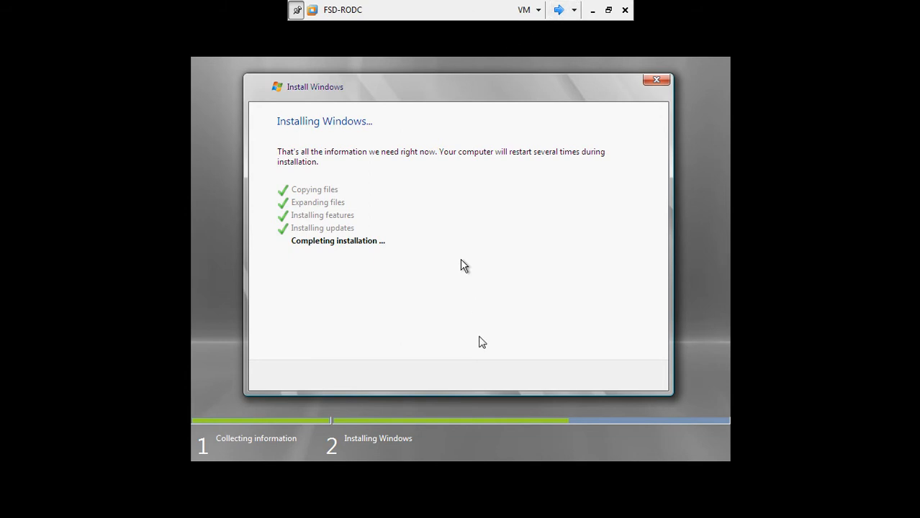
Step: On Server1, replicate SERVER1's connection from SERVER3 and acknowledge the cross-site replication notice
{"action": "left_click", "coordinate": [558, 10]}
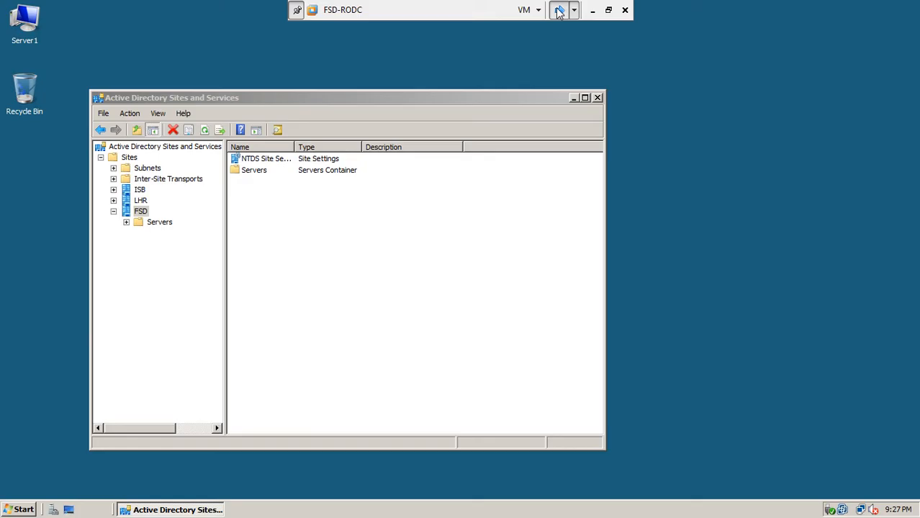
{"action": "left_click", "coordinate": [113, 189]}
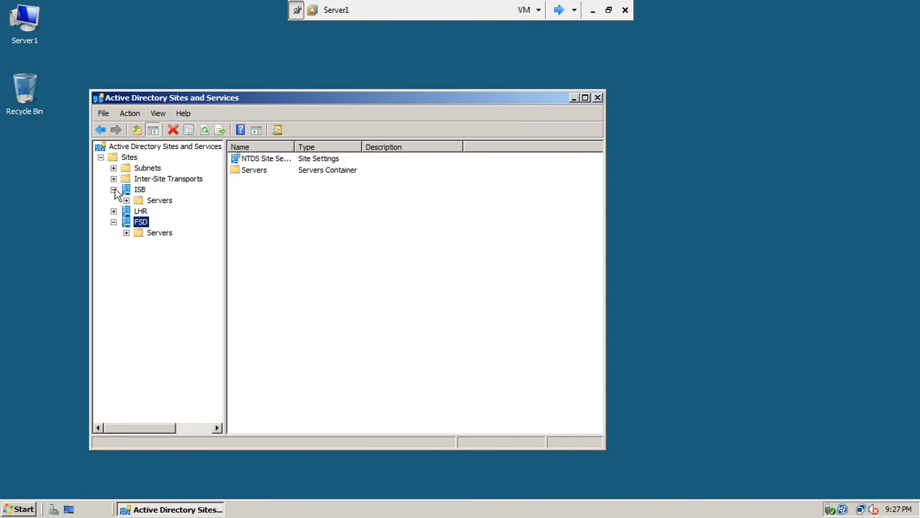
{"action": "left_click", "coordinate": [127, 201]}
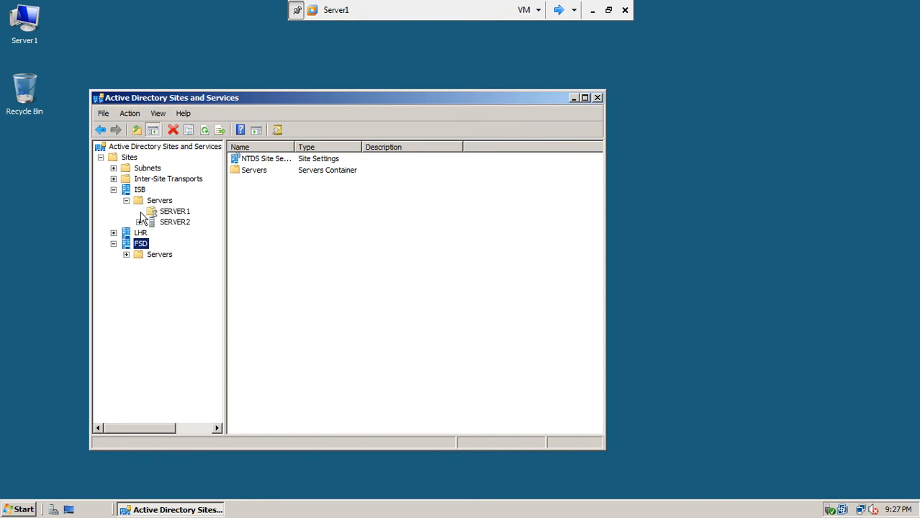
{"action": "left_click", "coordinate": [139, 211]}
{"action": "left_click", "coordinate": [177, 224]}
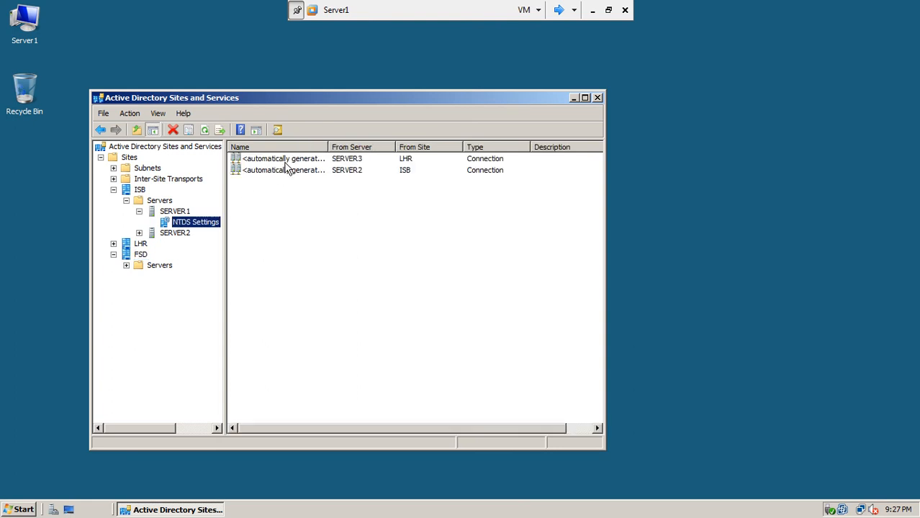
{"action": "right_click", "coordinate": [287, 161]}
{"action": "left_click", "coordinate": [302, 179]}
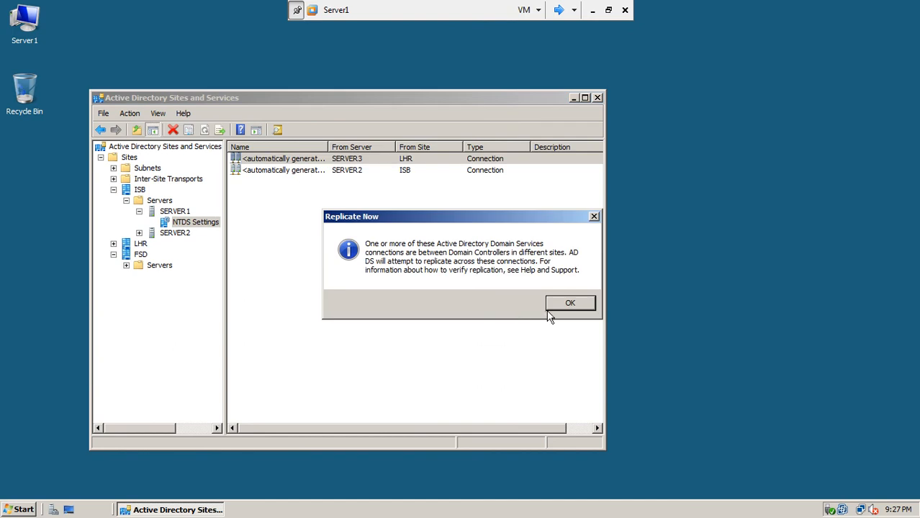
{"action": "left_click", "coordinate": [553, 307]}
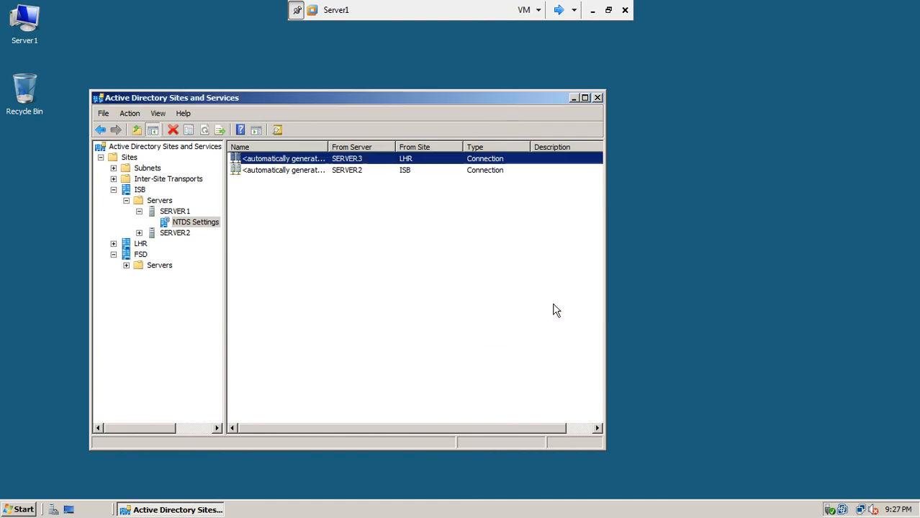
Step: Replicate SERVER1's connection from SERVER2, dismiss the RPC-unavailable error, and move on to Server3
{"action": "left_click", "coordinate": [283, 175]}
{"action": "right_click", "coordinate": [283, 176]}
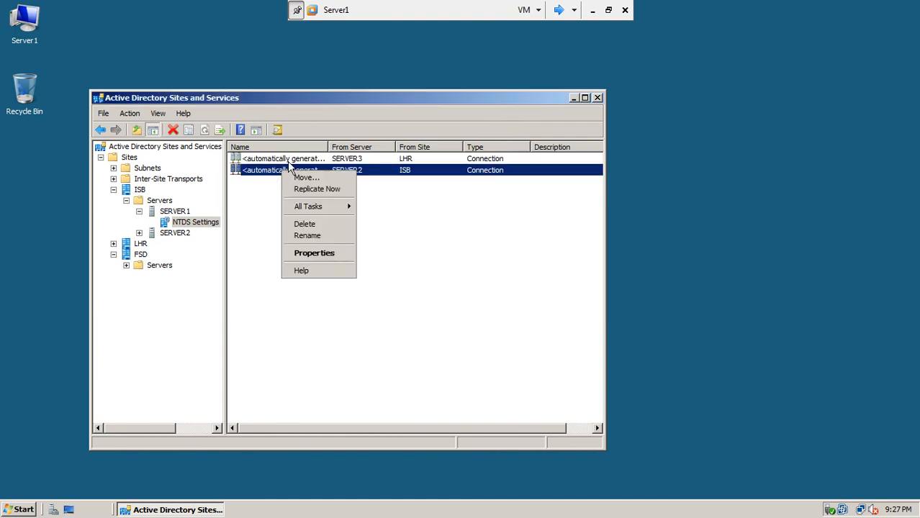
{"action": "left_click", "coordinate": [295, 188]}
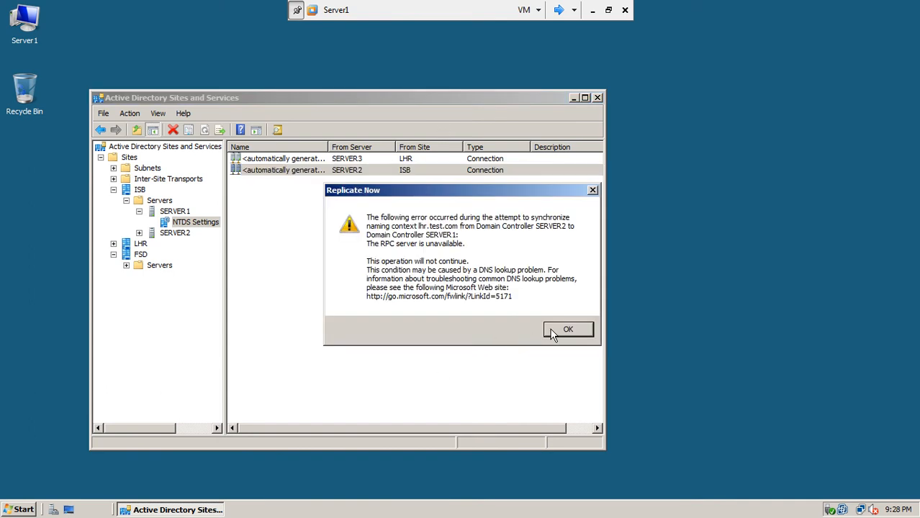
{"action": "left_click", "coordinate": [565, 331]}
{"action": "left_click", "coordinate": [560, 10]}
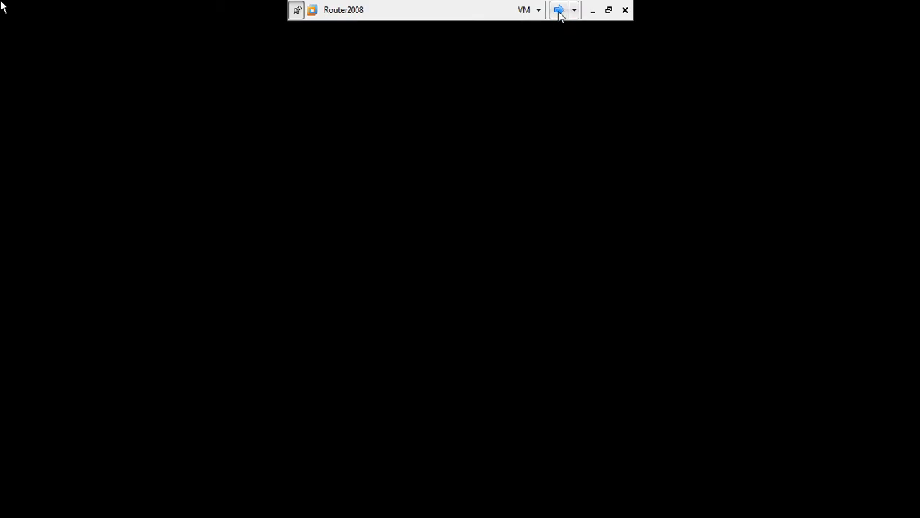
{"action": "left_click", "coordinate": [558, 11]}
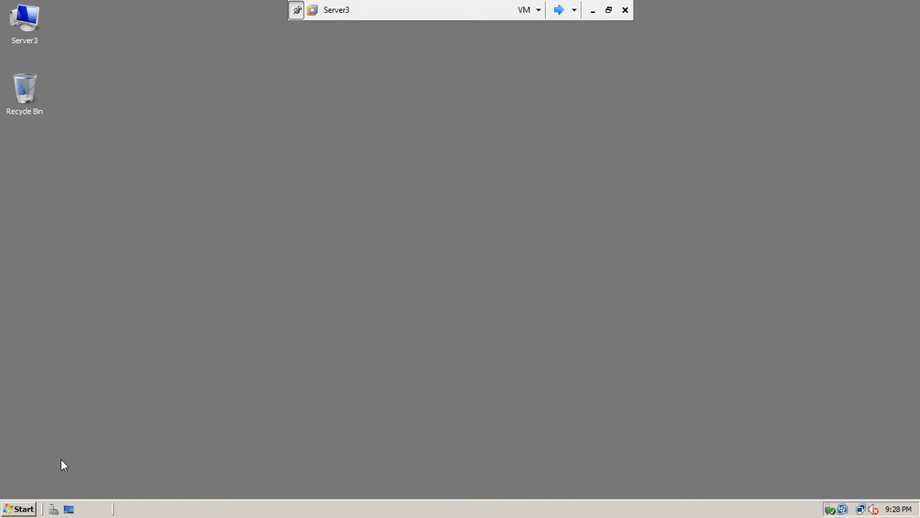
Step: Launch Active Directory Sites and Services on Server3 from Administrative Tools and refresh the sites list
{"action": "left_click", "coordinate": [19, 510]}
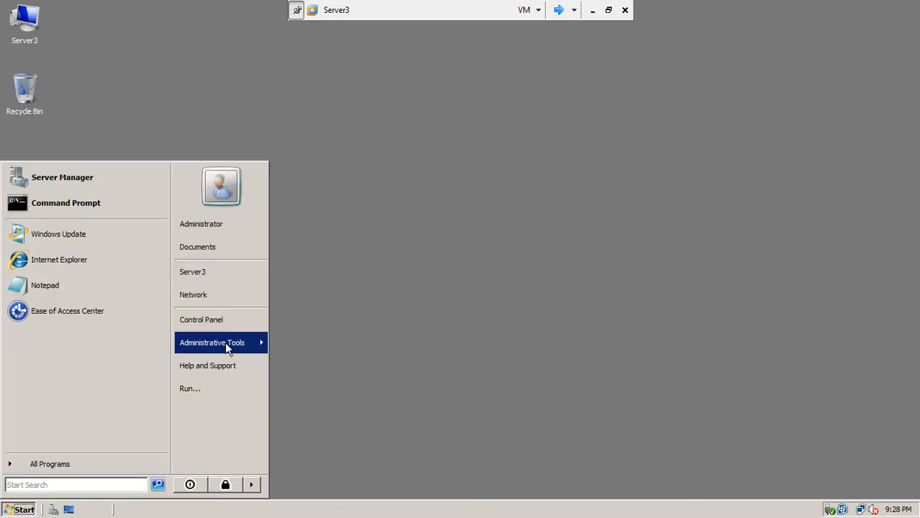
{"action": "mouse_move", "coordinate": [226, 342]}
{"action": "left_click", "coordinate": [389, 65]}
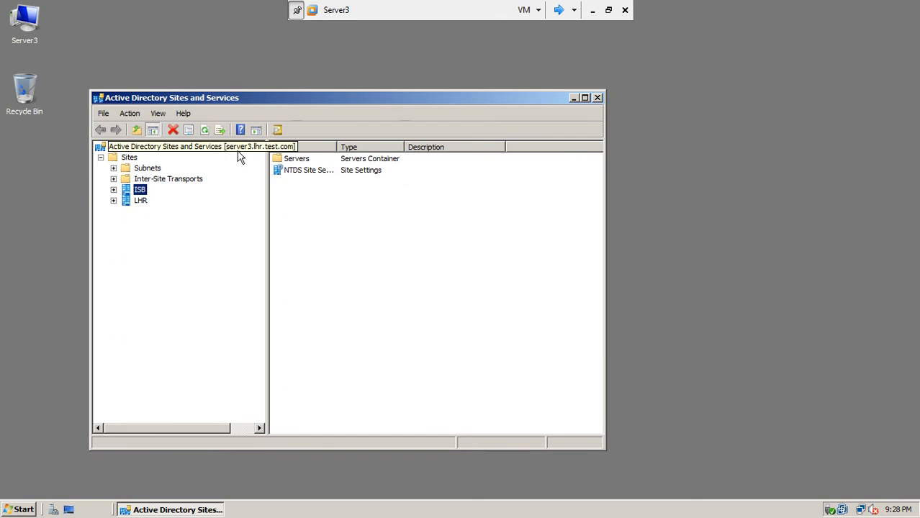
{"action": "left_click", "coordinate": [205, 134]}
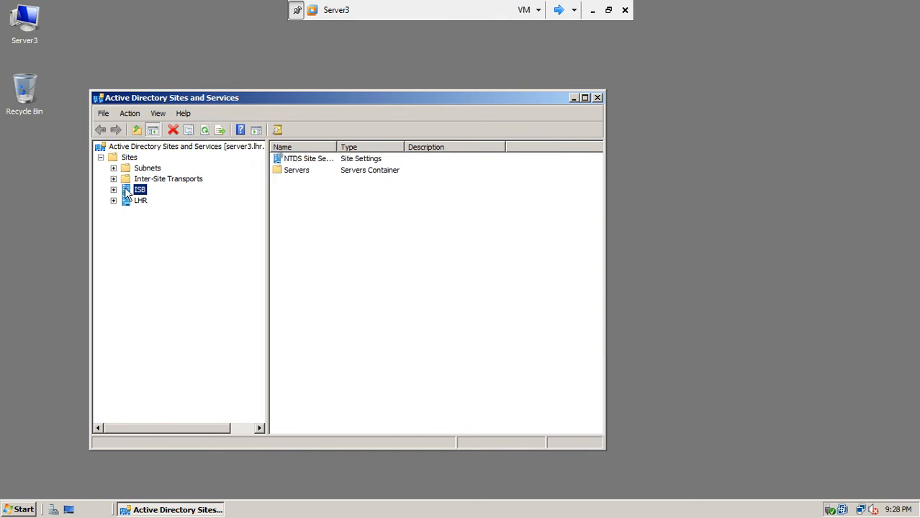
Step: Expand and collapse the ISB and LHR sites to check them, then switch to FSD-RODC
{"action": "left_click", "coordinate": [113, 190]}
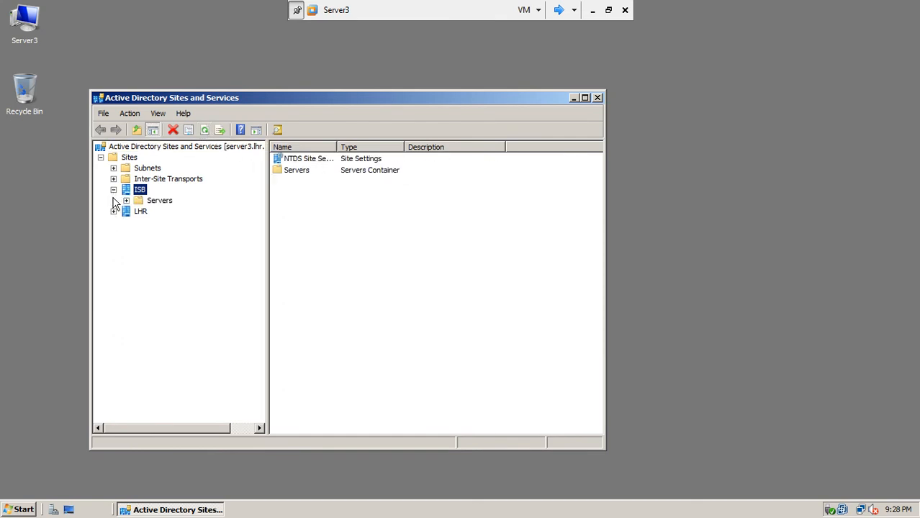
{"action": "left_click", "coordinate": [113, 190]}
{"action": "left_click", "coordinate": [114, 201]}
{"action": "left_click", "coordinate": [113, 201]}
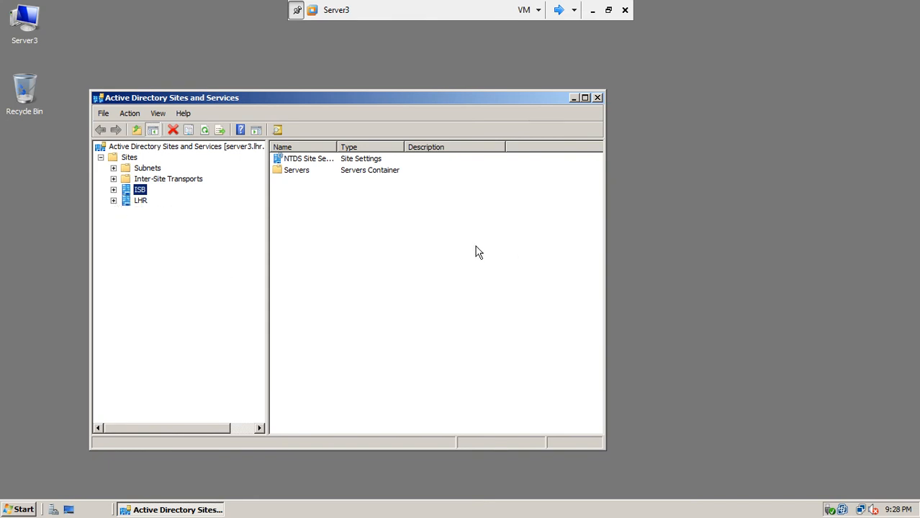
{"action": "left_click", "coordinate": [559, 10]}
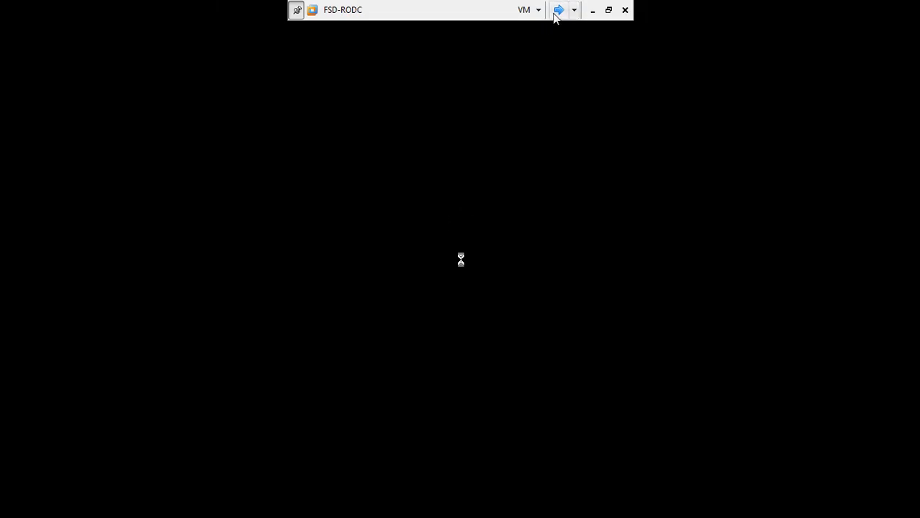
Step: On Server1, collapse the ISB site and view the LHR site
{"action": "left_click", "coordinate": [559, 10]}
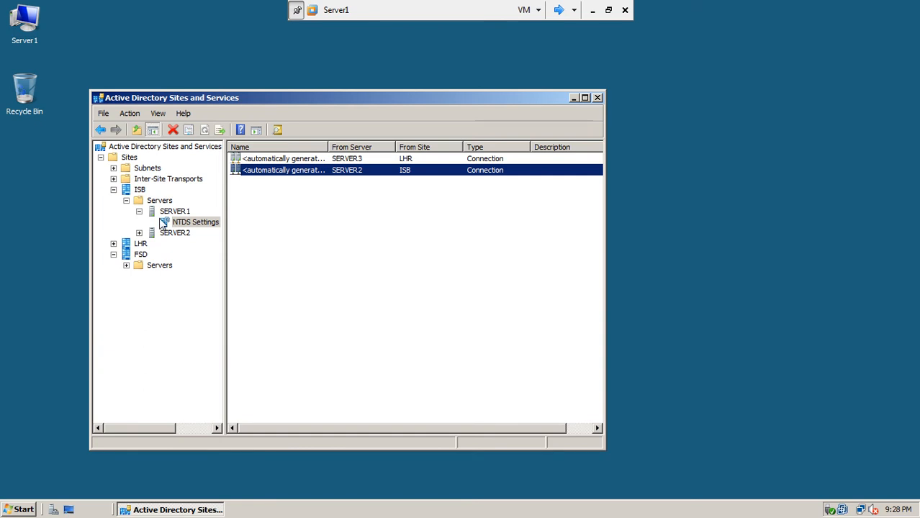
{"action": "left_click", "coordinate": [113, 190]}
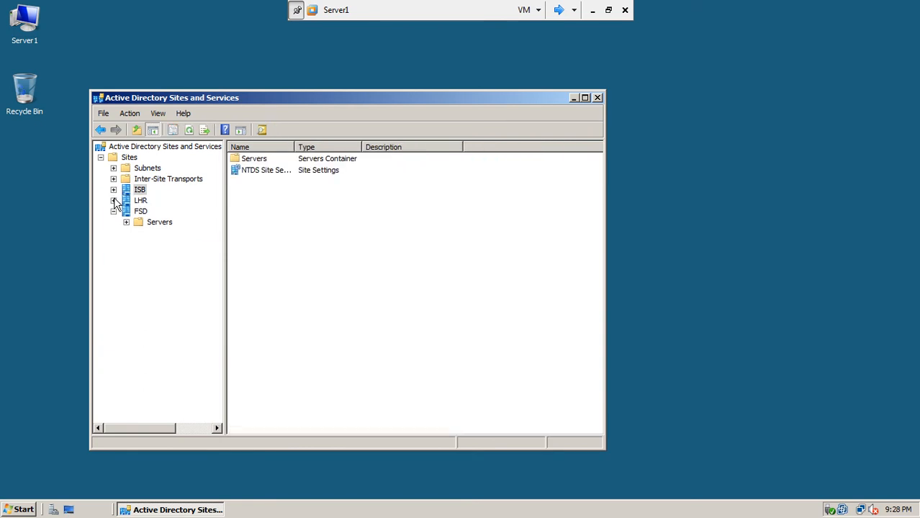
{"action": "left_click", "coordinate": [139, 201]}
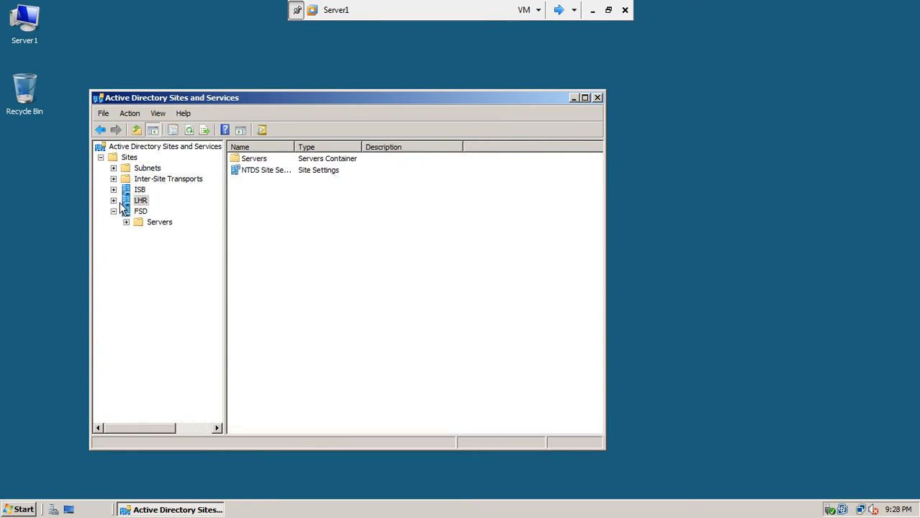
Step: Refresh the ISB site's contents on Server3, then switch to the FSD-RODC console
{"action": "left_click", "coordinate": [561, 9]}
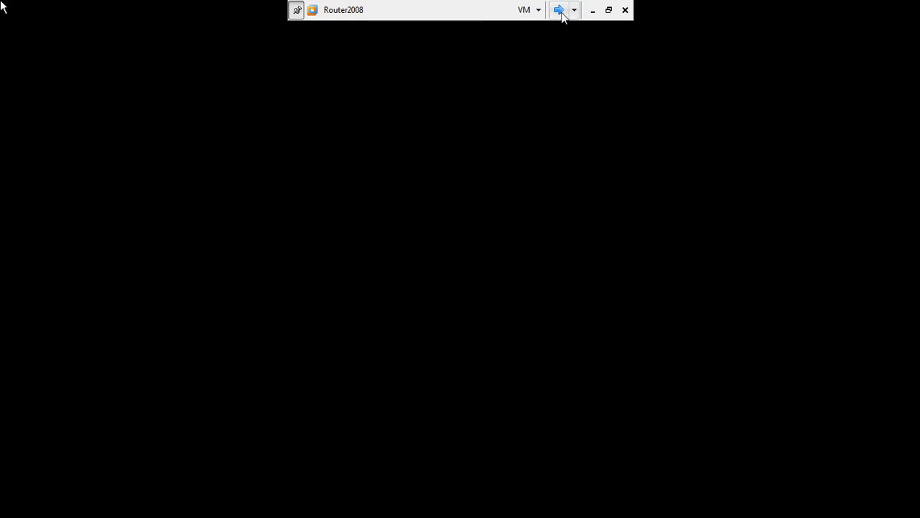
{"action": "left_click", "coordinate": [561, 10]}
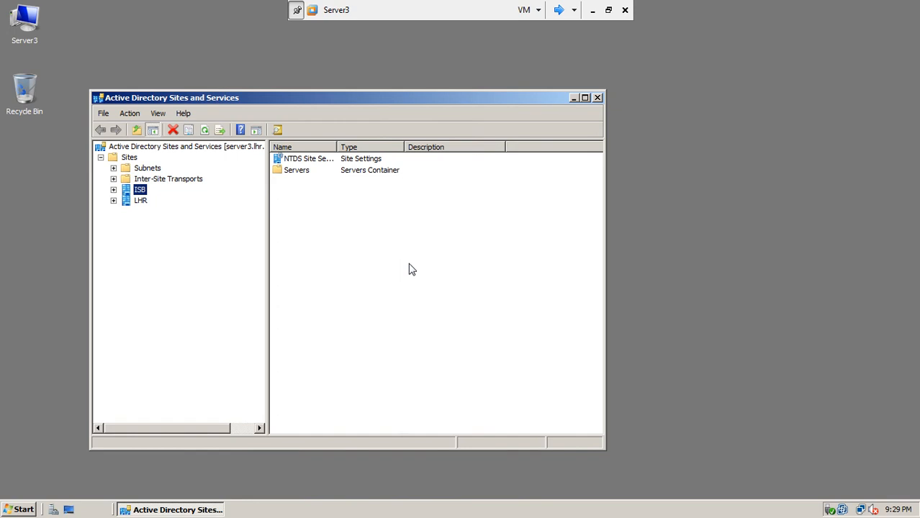
{"action": "left_click", "coordinate": [205, 129]}
{"action": "left_click", "coordinate": [559, 10]}
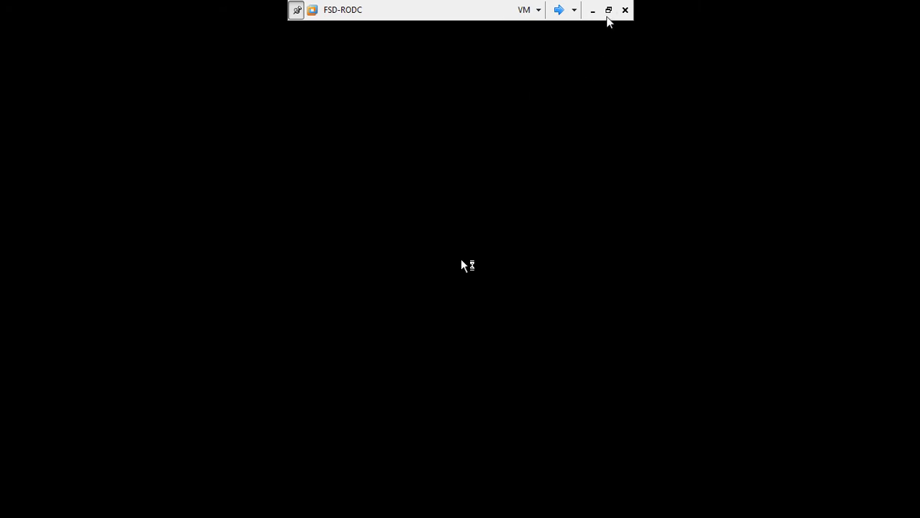
Step: Exit full-screen, maximize the VMware window, and check host memory (3.02 GB, 78%) in Task Manager
{"action": "left_click", "coordinate": [608, 10]}
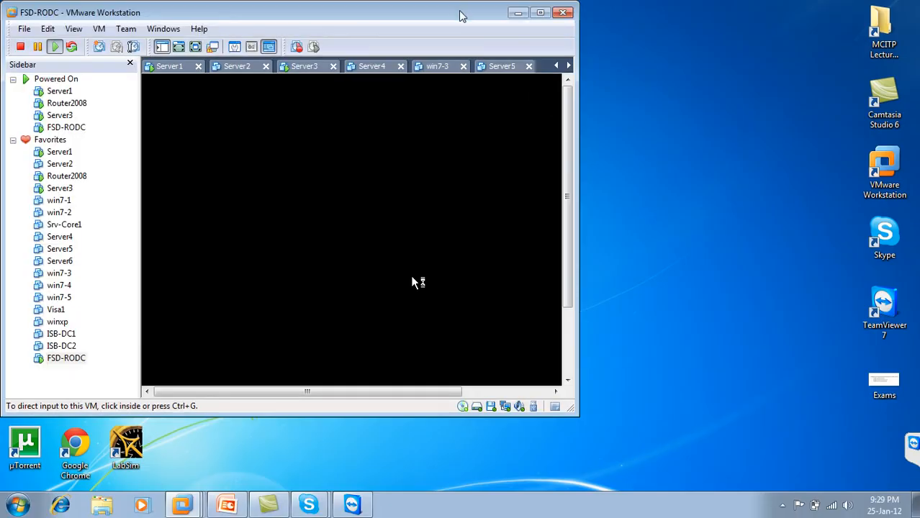
{"action": "double_click", "coordinate": [460, 11]}
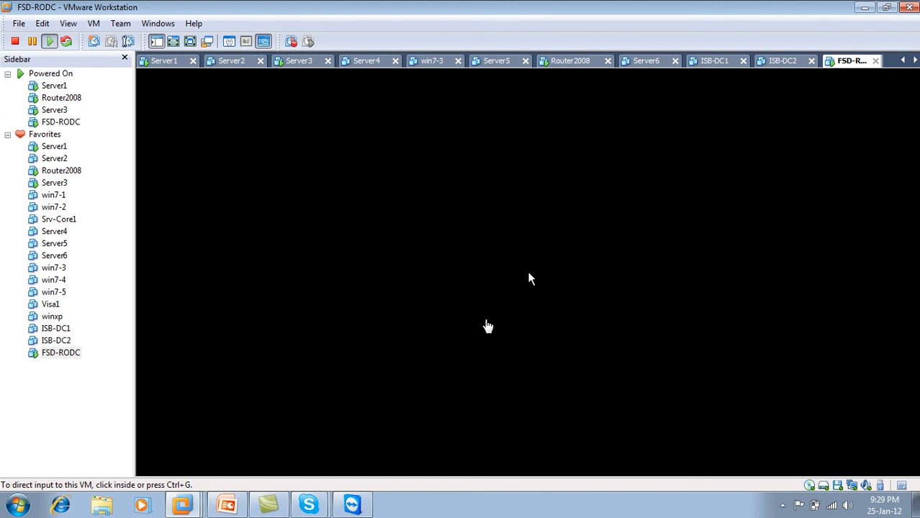
{"action": "right_click", "coordinate": [432, 506]}
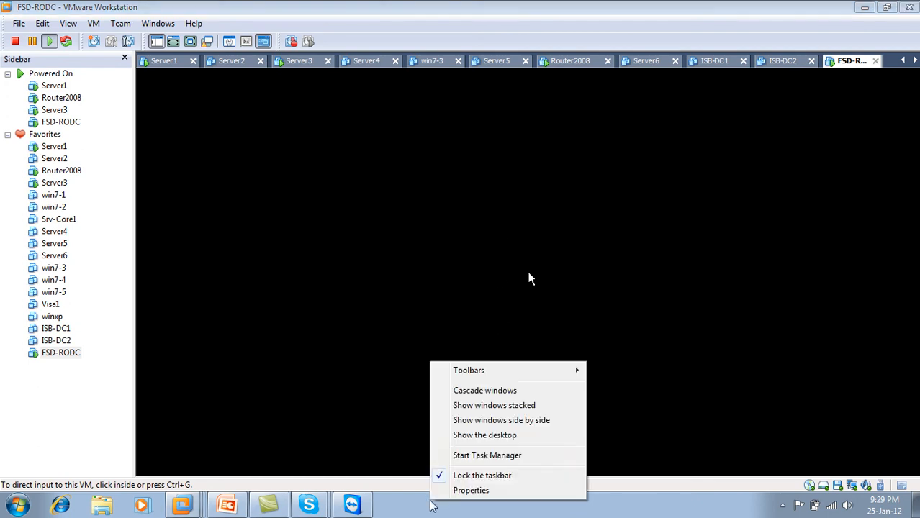
{"action": "left_click", "coordinate": [487, 456]}
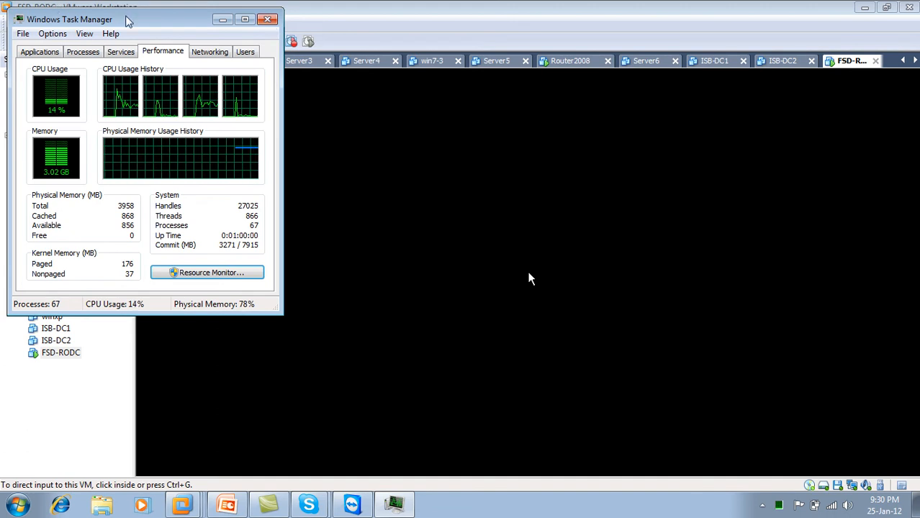
{"action": "left_click_drag", "start_coordinate": [128, 22], "coordinate": [168, 56]}
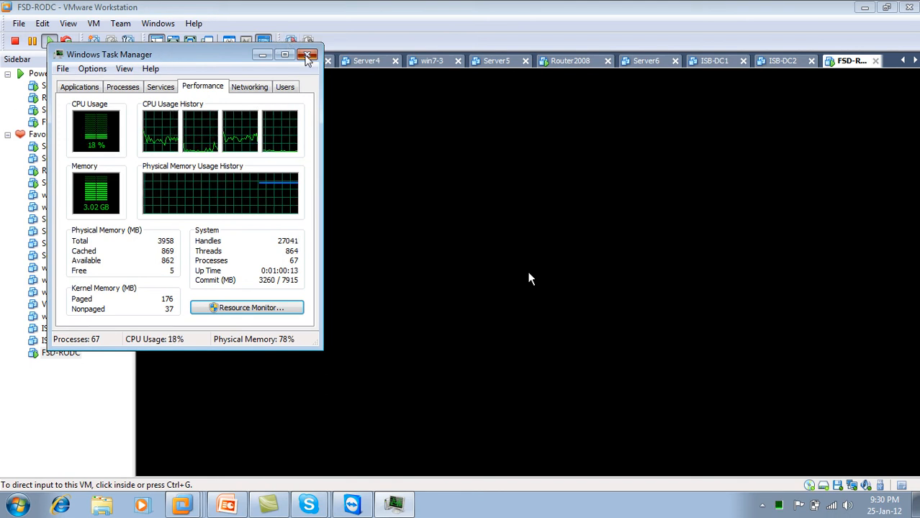
{"action": "left_click", "coordinate": [307, 54]}
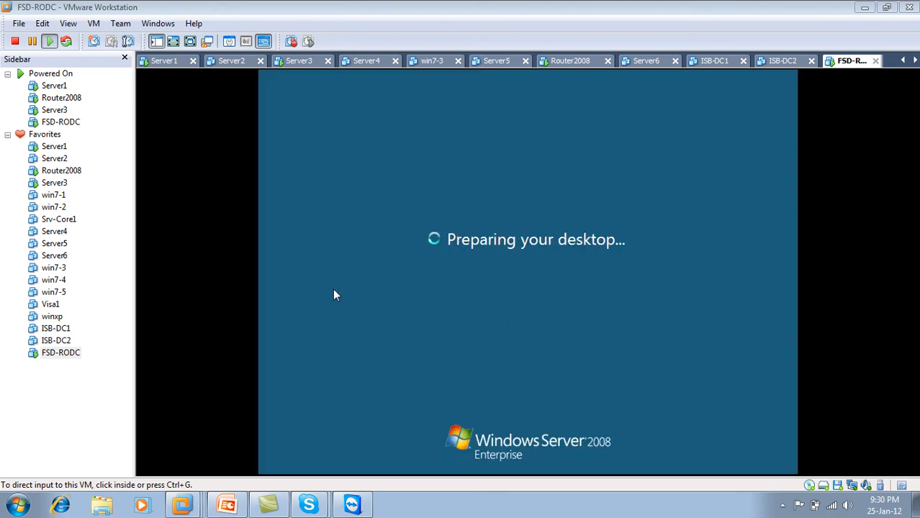
Step: Power on Server2 with Ctrl+B, check host memory in Task Manager, and return to FSD-RODC
{"action": "left_click", "coordinate": [239, 61]}
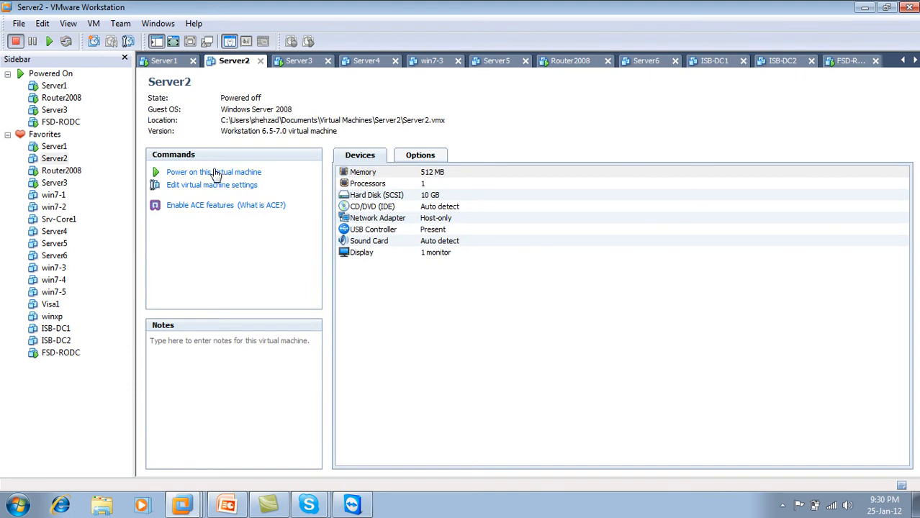
{"action": "key", "text": "ctrl+b"}
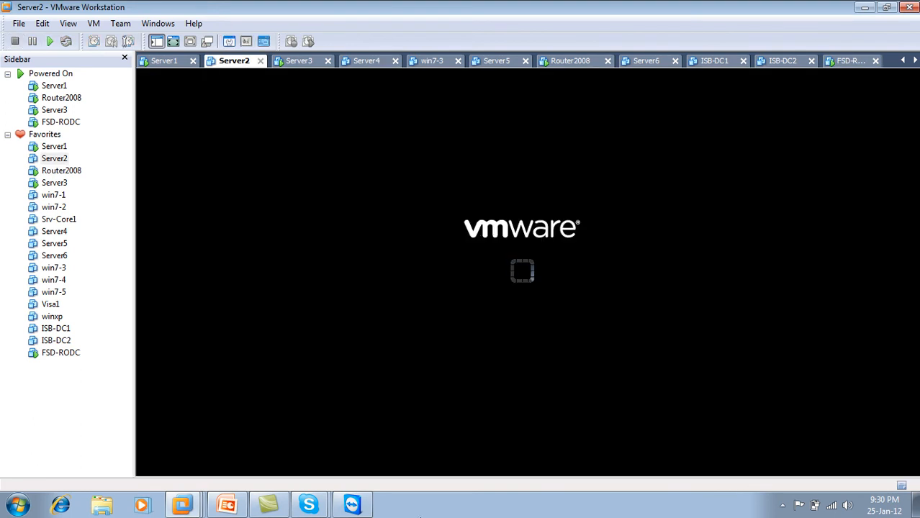
{"action": "right_click", "coordinate": [405, 509]}
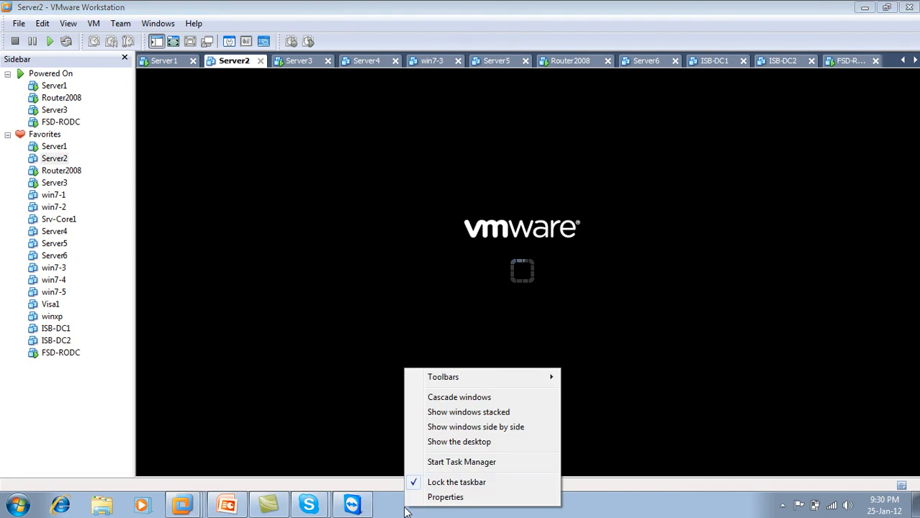
{"action": "left_click", "coordinate": [455, 464]}
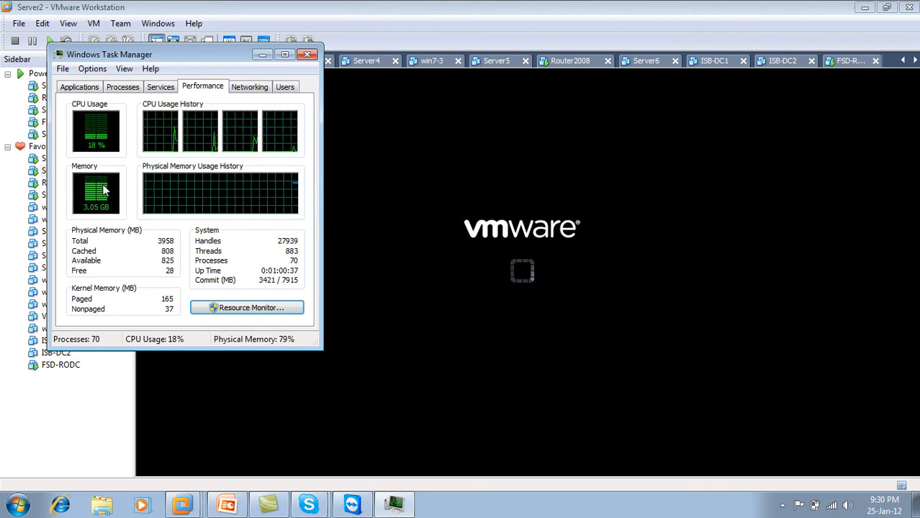
{"action": "left_click", "coordinate": [308, 56]}
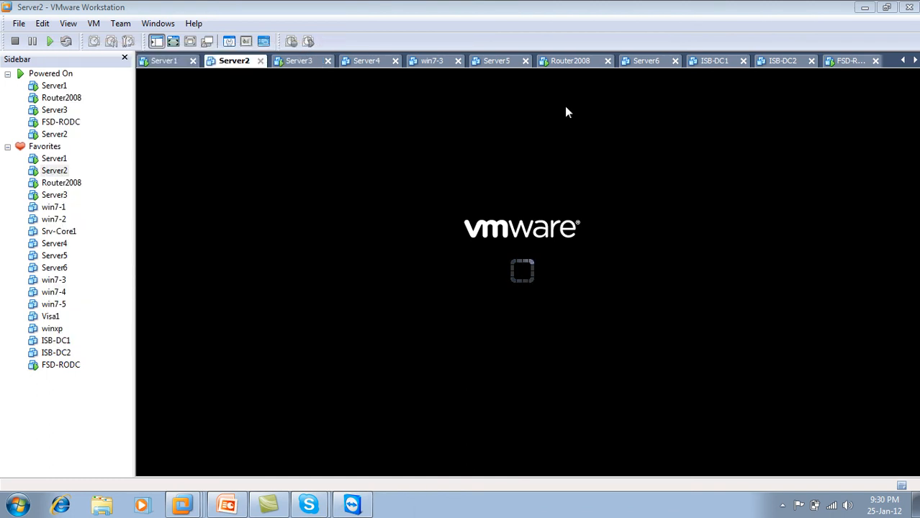
{"action": "left_click", "coordinate": [853, 62]}
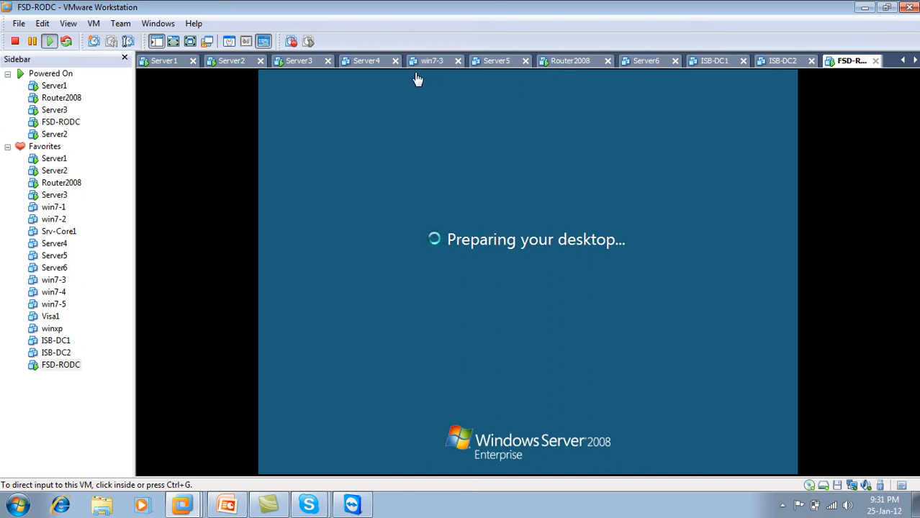
Step: Compare Server1's and Server3's site lists, refreshing and expanding LHR, then return to FSD-RODC
{"action": "left_click", "coordinate": [222, 65]}
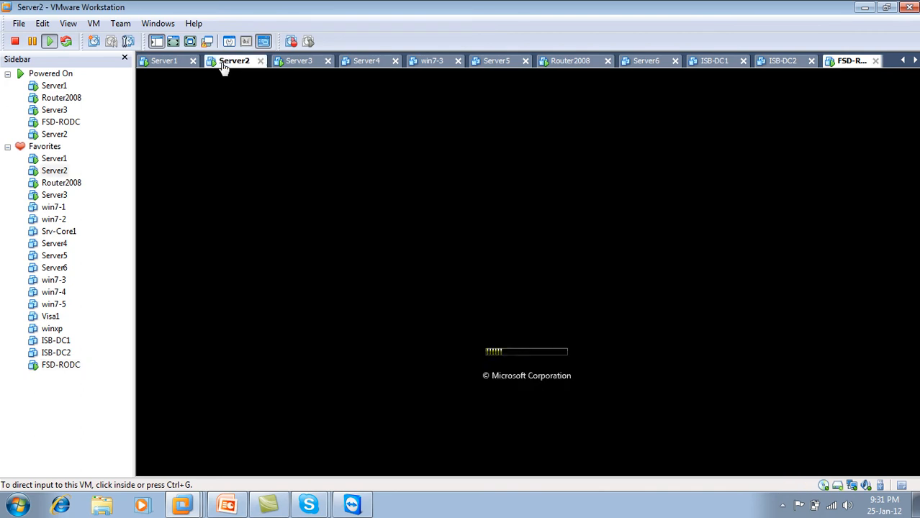
{"action": "left_click", "coordinate": [177, 63]}
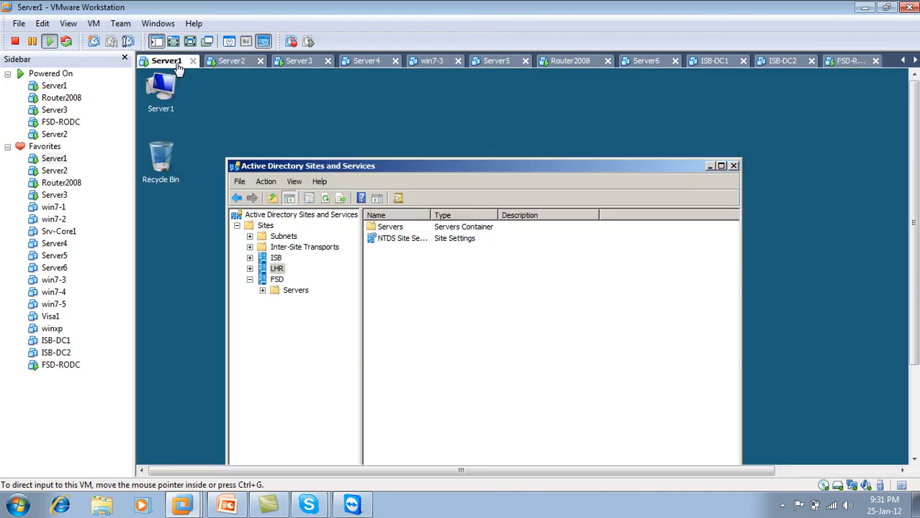
{"action": "left_click", "coordinate": [304, 64]}
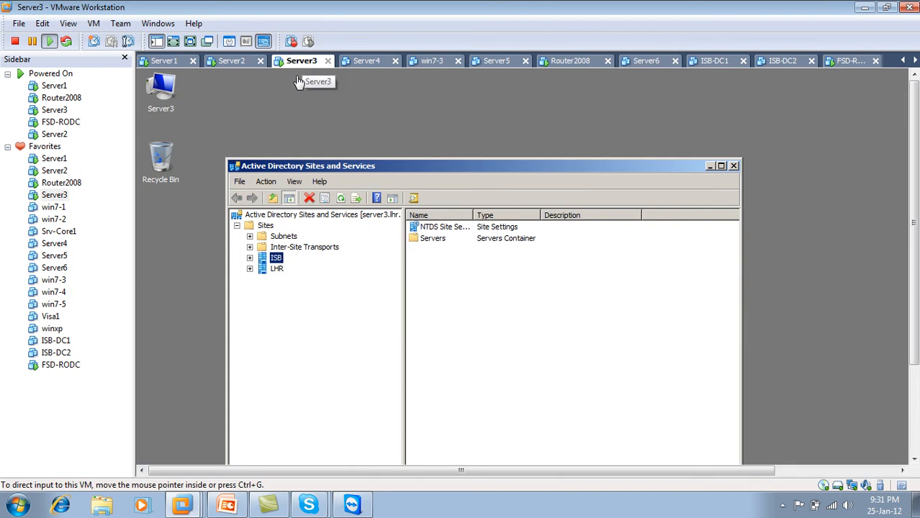
{"action": "left_click", "coordinate": [342, 204]}
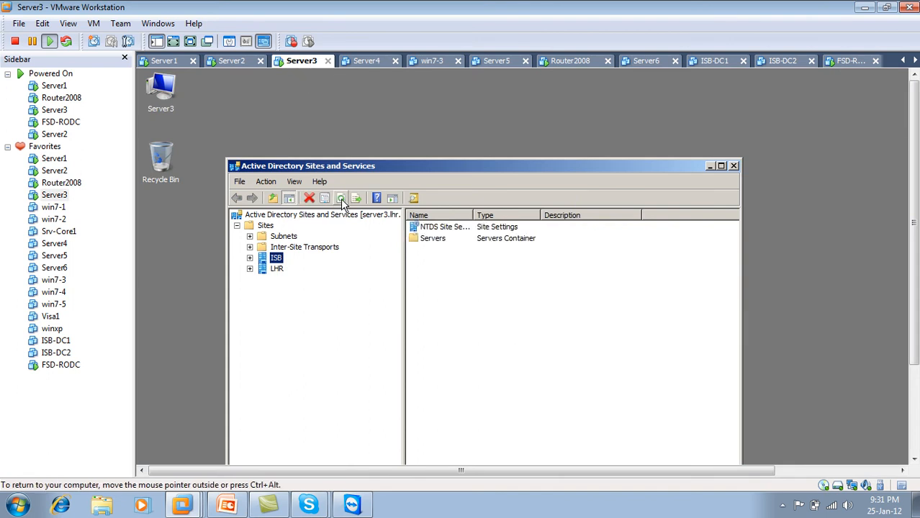
{"action": "left_click", "coordinate": [250, 269]}
{"action": "left_click", "coordinate": [249, 269]}
{"action": "left_click", "coordinate": [851, 62]}
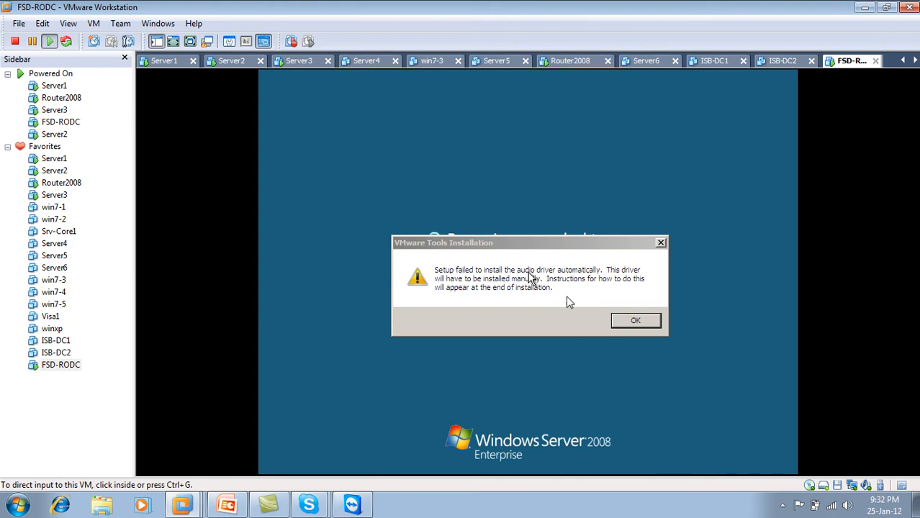
Step: Dismiss the VMware Tools audio-driver warning on FSD-RODC and release input with Ctrl+Alt
{"action": "left_click", "coordinate": [632, 320]}
{"action": "left_click", "coordinate": [634, 321]}
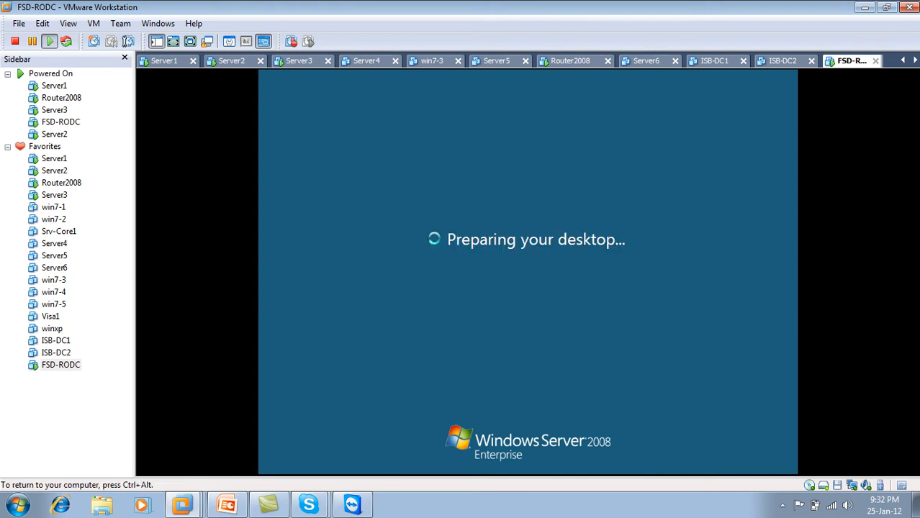
{"action": "key", "text": "ctrl+alt"}
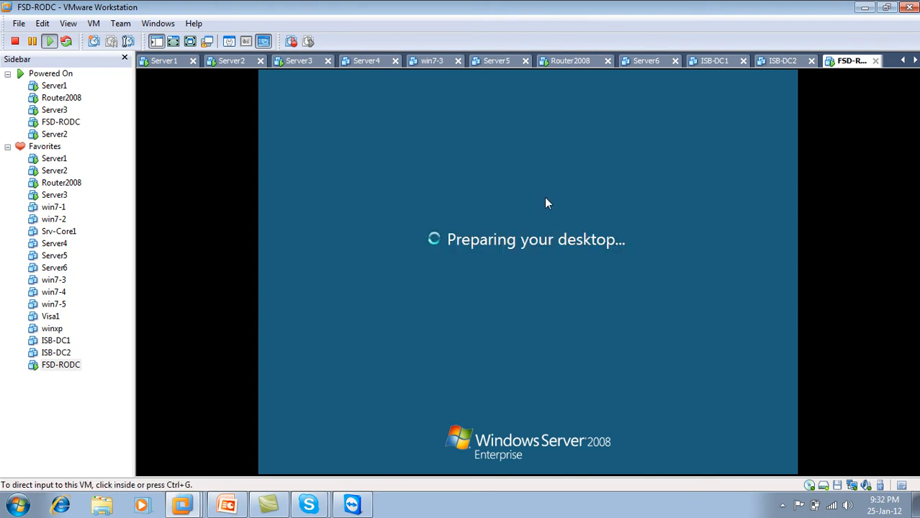
Step: Refresh the sites views on Server3 and Server1, then show Server2's console
{"action": "left_click", "coordinate": [302, 62]}
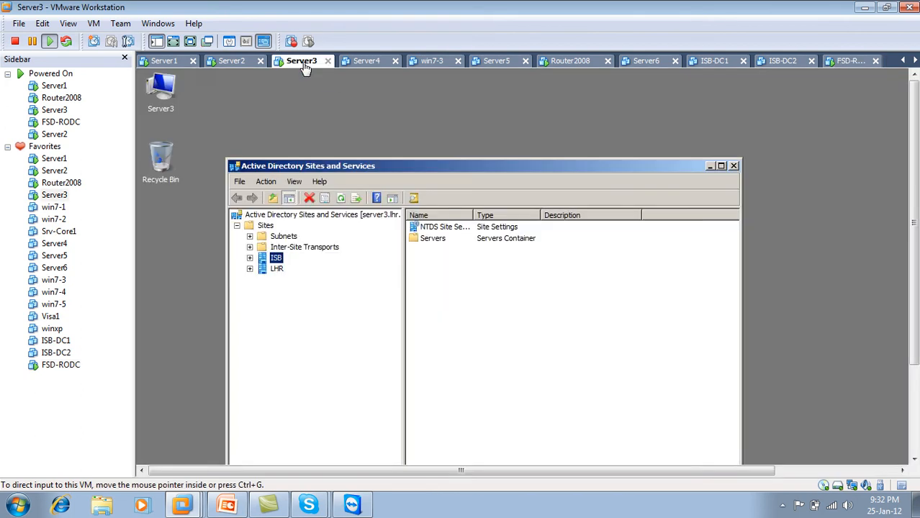
{"action": "left_click", "coordinate": [343, 203]}
{"action": "left_click", "coordinate": [343, 203]}
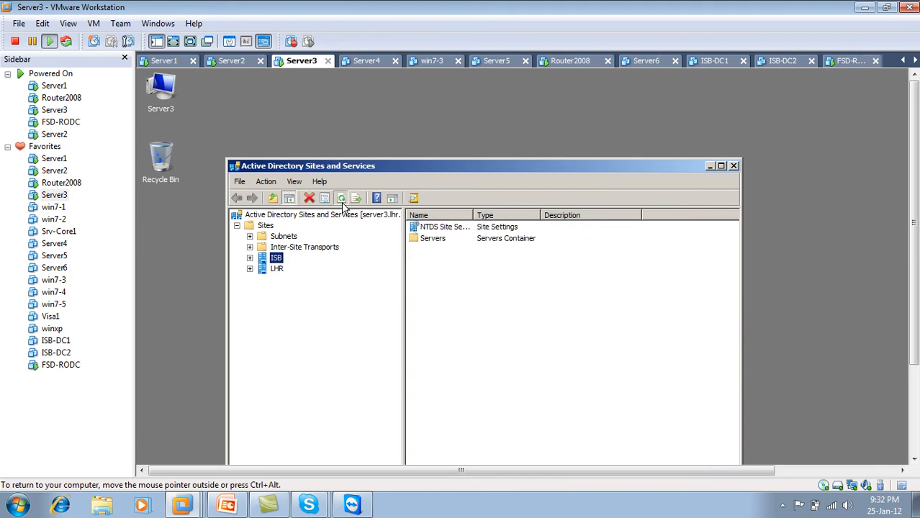
{"action": "left_click", "coordinate": [181, 63]}
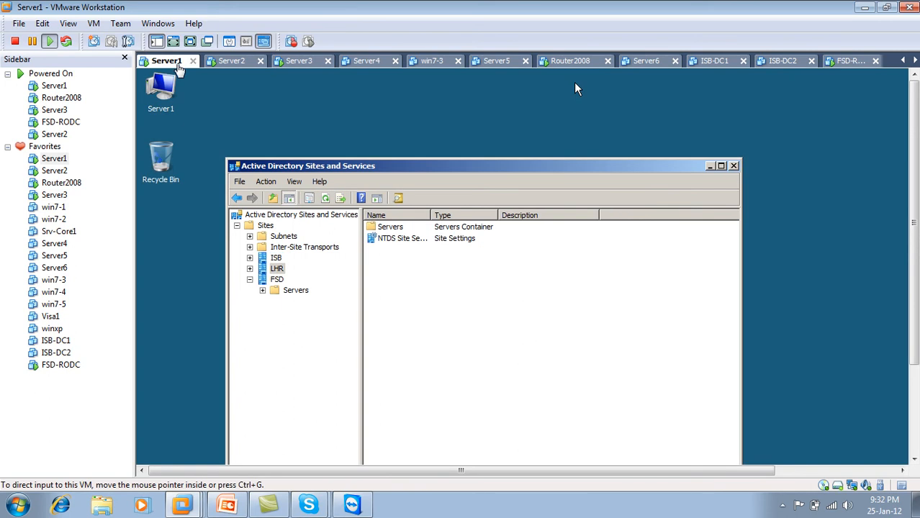
{"action": "left_click", "coordinate": [326, 198]}
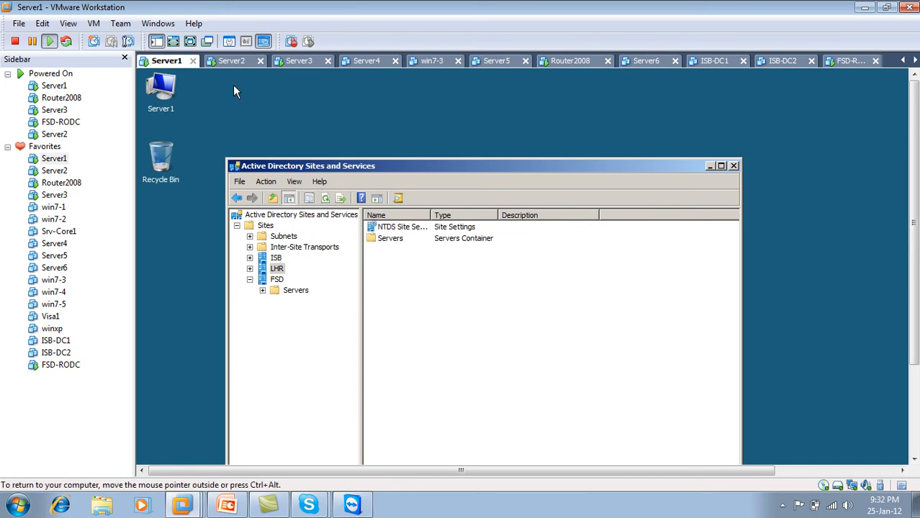
{"action": "left_click", "coordinate": [232, 60]}
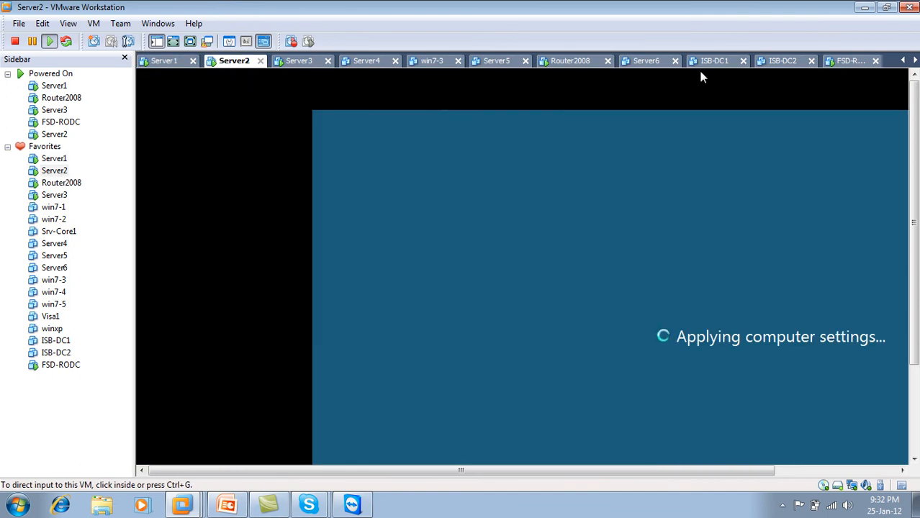
Step: Check the VMware Tools installer on FSD-RODC, then refresh Server3's ISB site view
{"action": "left_click", "coordinate": [852, 61]}
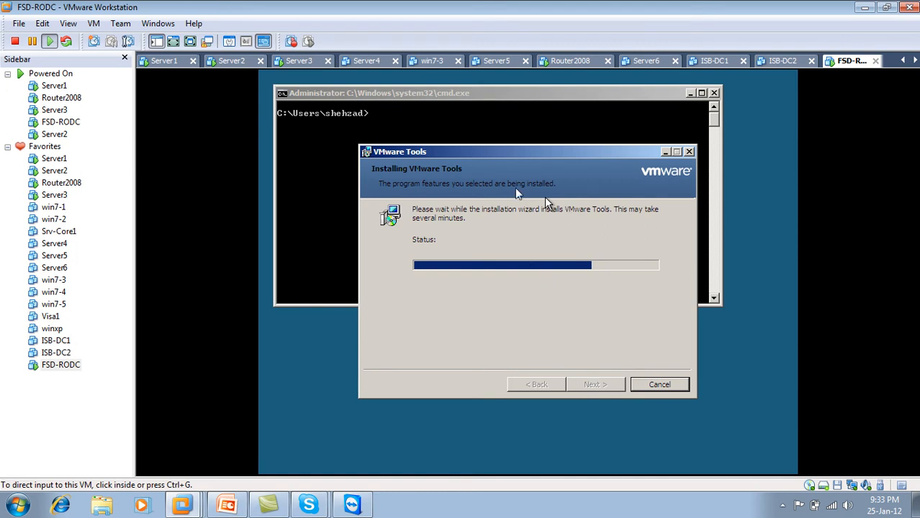
{"action": "left_click", "coordinate": [521, 197]}
{"action": "key", "text": "ctrl+alt"}
{"action": "left_click", "coordinate": [292, 64]}
{"action": "left_click", "coordinate": [341, 200]}
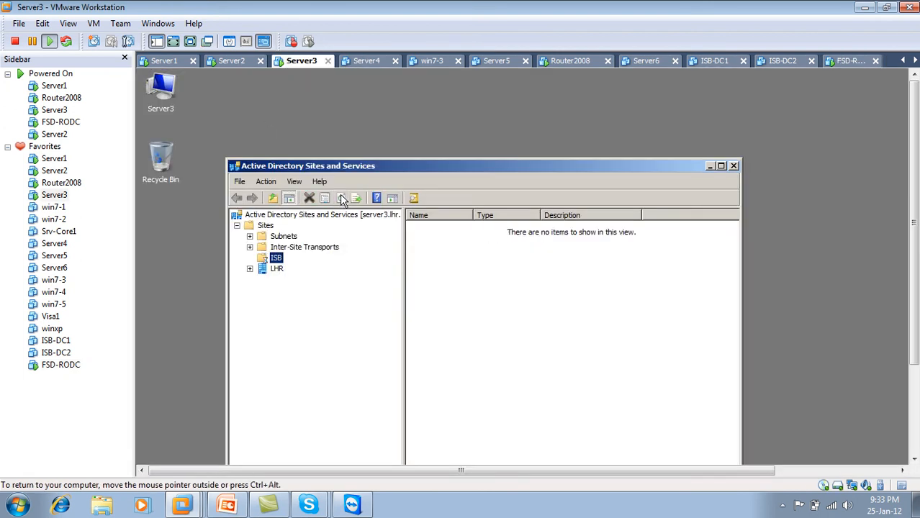
Step: Cycle through the Server2, Server1 and Server3 consoles, returning to FSD-RODC
{"action": "left_click", "coordinate": [233, 62]}
{"action": "left_click", "coordinate": [158, 63]}
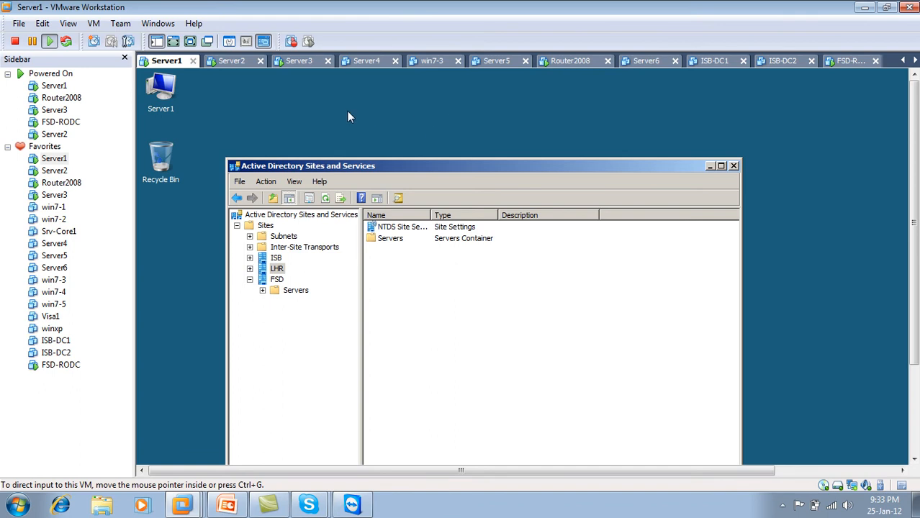
{"action": "left_click", "coordinate": [245, 62]}
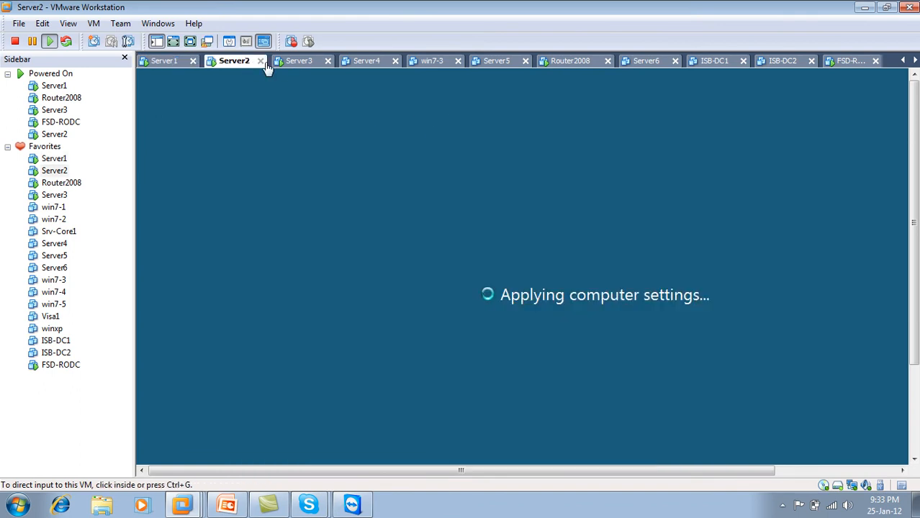
{"action": "left_click", "coordinate": [306, 63]}
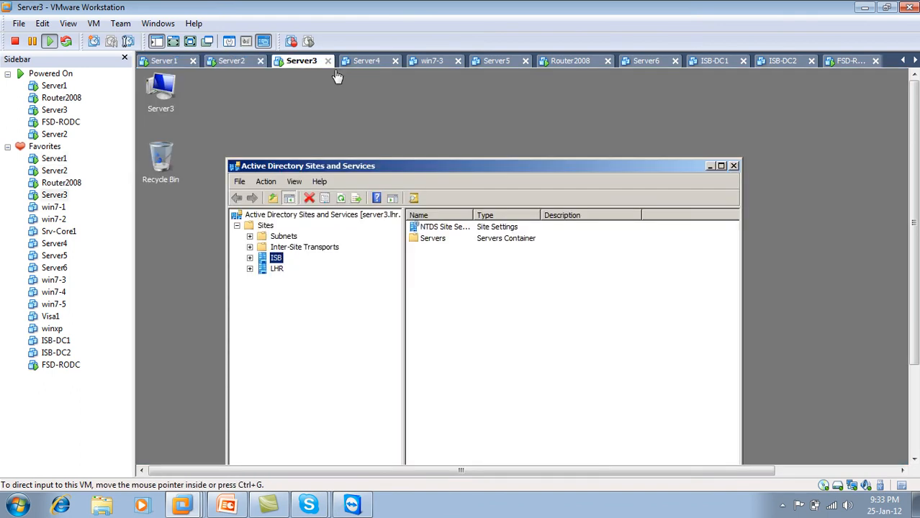
{"action": "left_click", "coordinate": [861, 64]}
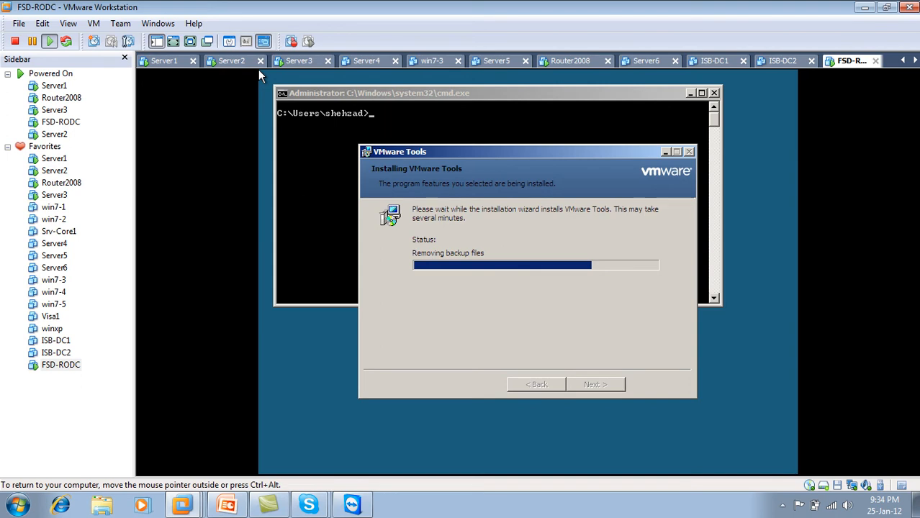
Step: Reposition the VMware Tools installer, check host performance in Task Manager, then bring up Server2's logon screen
{"action": "left_click_drag", "start_coordinate": [573, 152], "coordinate": [552, 154]}
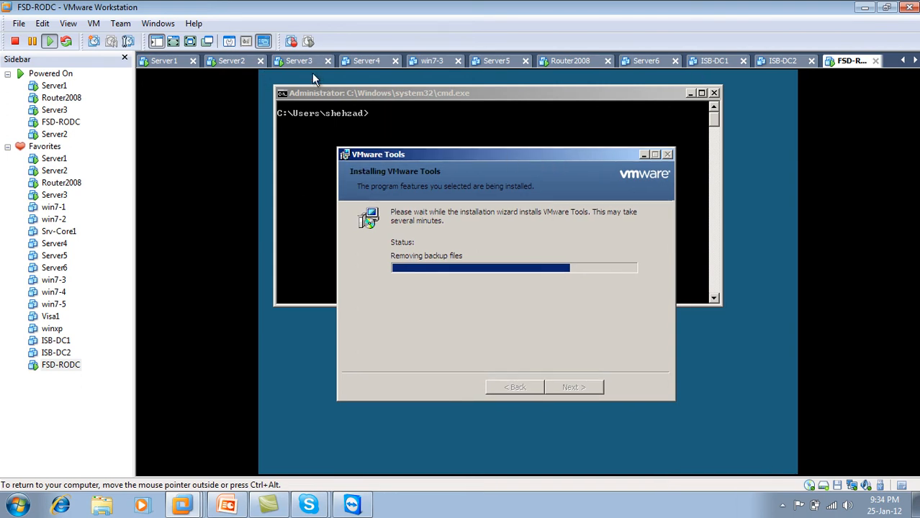
{"action": "right_click", "coordinate": [414, 505]}
{"action": "left_click", "coordinate": [468, 455]}
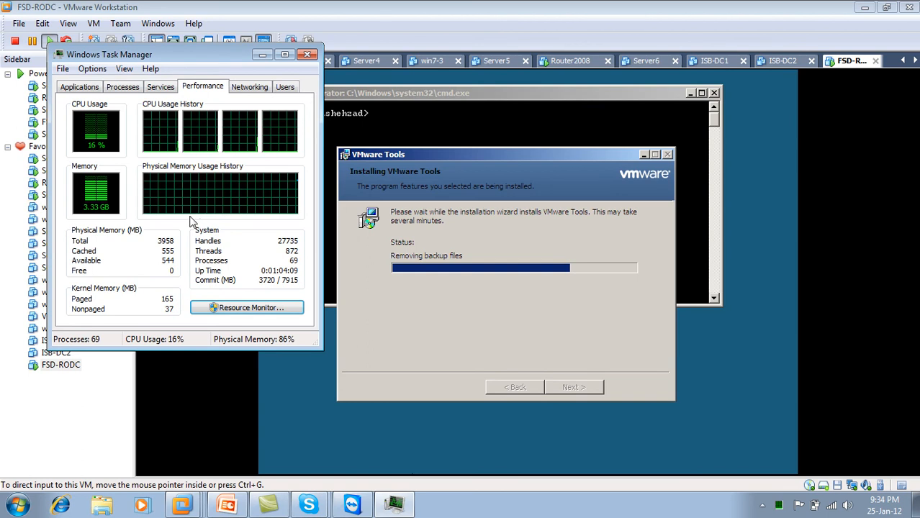
{"action": "left_click", "coordinate": [309, 55]}
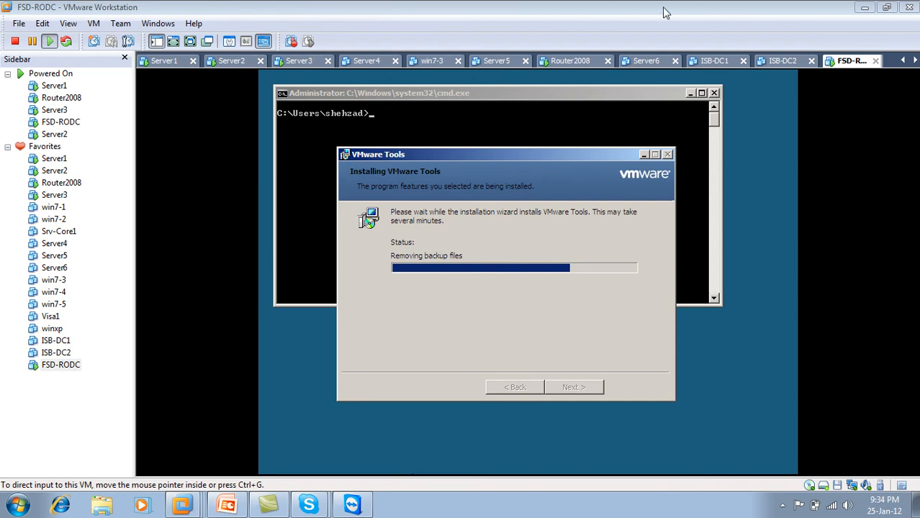
{"action": "left_click", "coordinate": [503, 159]}
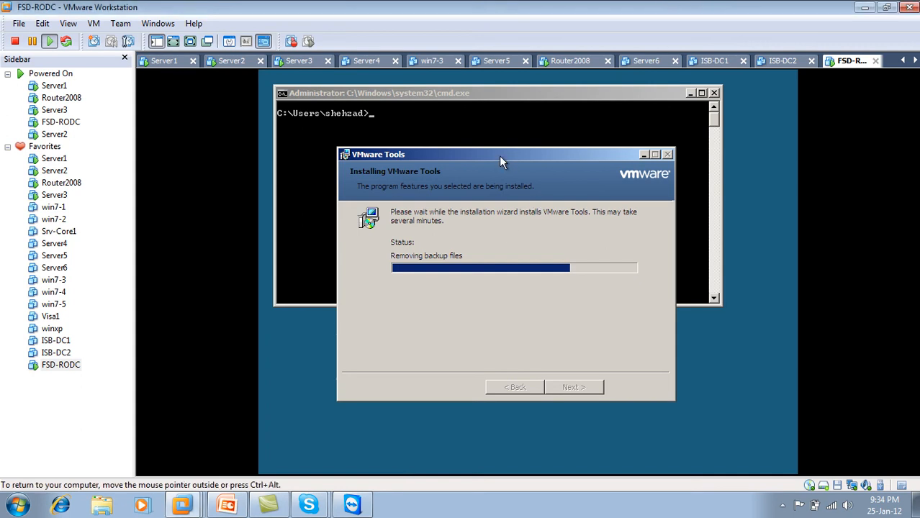
{"action": "left_click_drag", "start_coordinate": [489, 156], "coordinate": [504, 166]}
{"action": "key", "text": "ctrl+alt"}
{"action": "left_click", "coordinate": [238, 64]}
{"action": "left_click", "coordinate": [360, 227]}
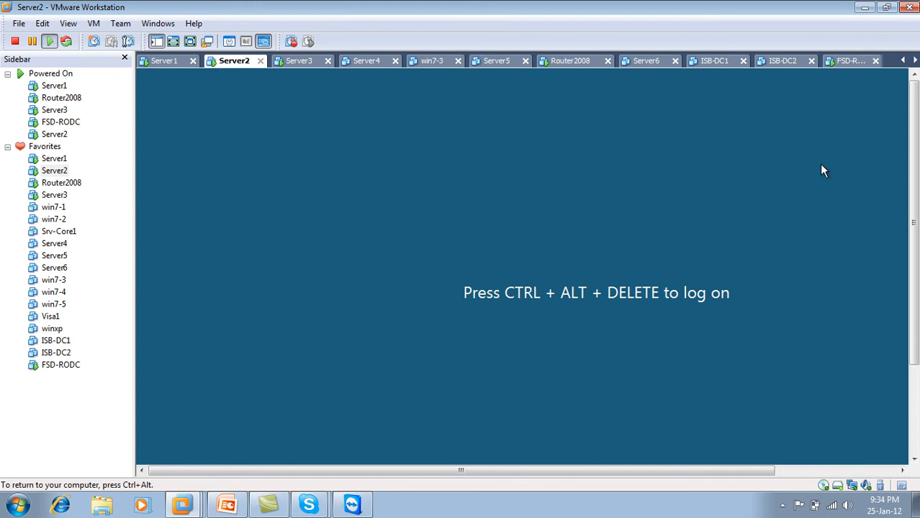
Step: Shift FSD-RODC's installer window right, then sign in to Server2 with the administrator password
{"action": "left_click", "coordinate": [848, 61]}
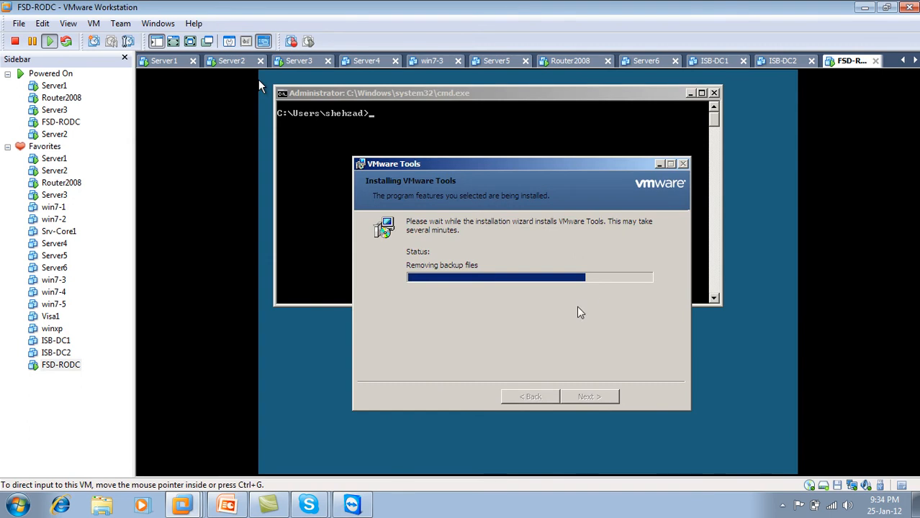
{"action": "left_click_drag", "start_coordinate": [567, 162], "coordinate": [660, 165]}
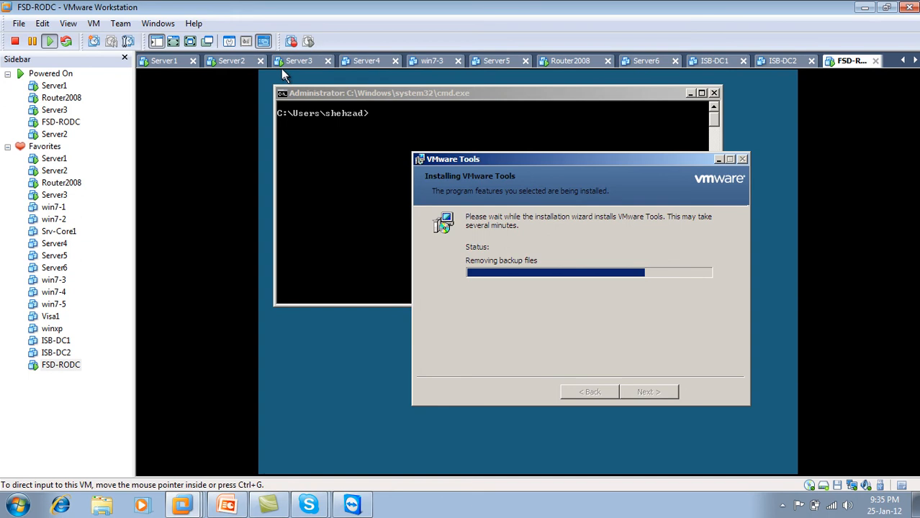
{"action": "left_click", "coordinate": [235, 64]}
{"action": "left_click", "coordinate": [565, 400]}
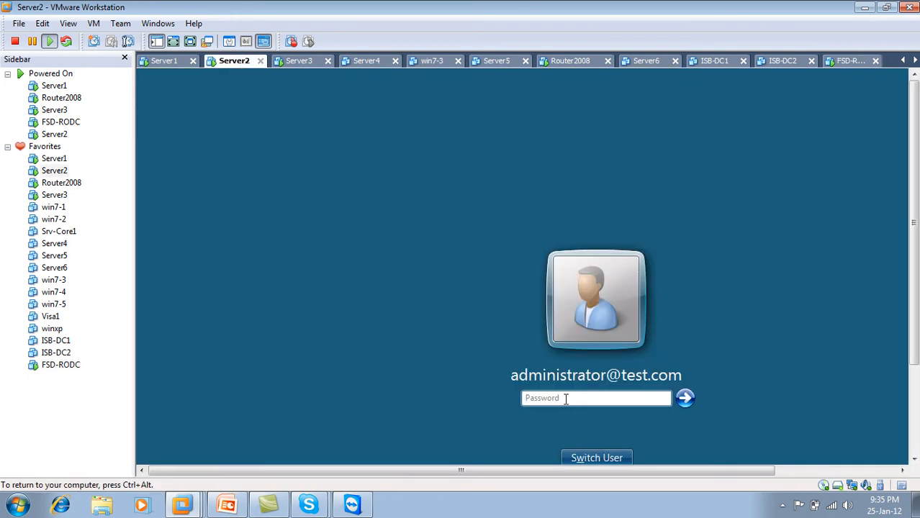
{"action": "left_click", "coordinate": [565, 399]}
{"action": "type", "text": "•••••••"}
{"action": "key", "text": "Return"}
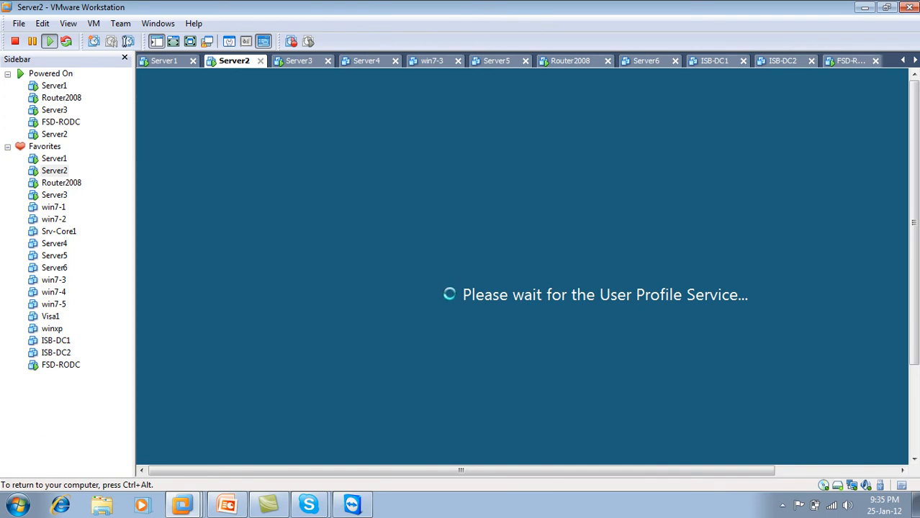
{"action": "key", "text": "ctrl+alt"}
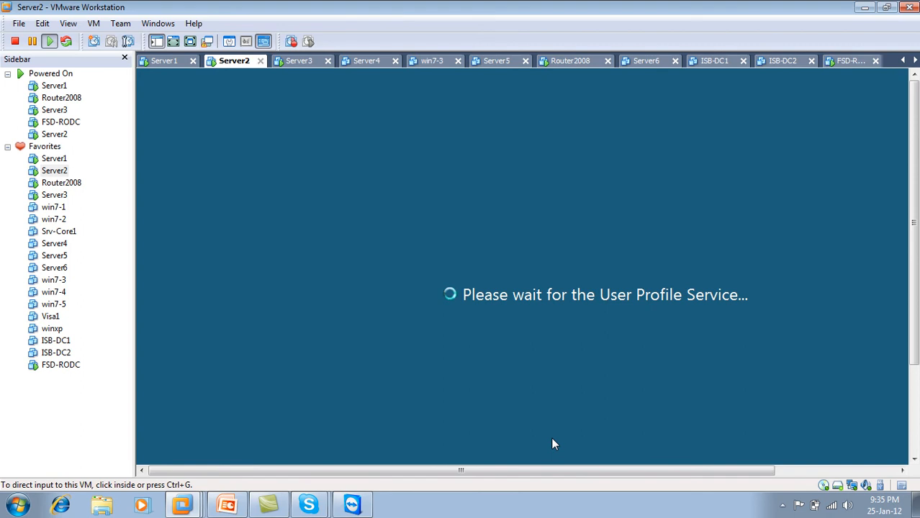
Step: Check FSD-RODC and Server2's loading desktop, then bring up Server1's Sites and Services listing ISB, LHR and FSD
{"action": "left_click", "coordinate": [851, 63]}
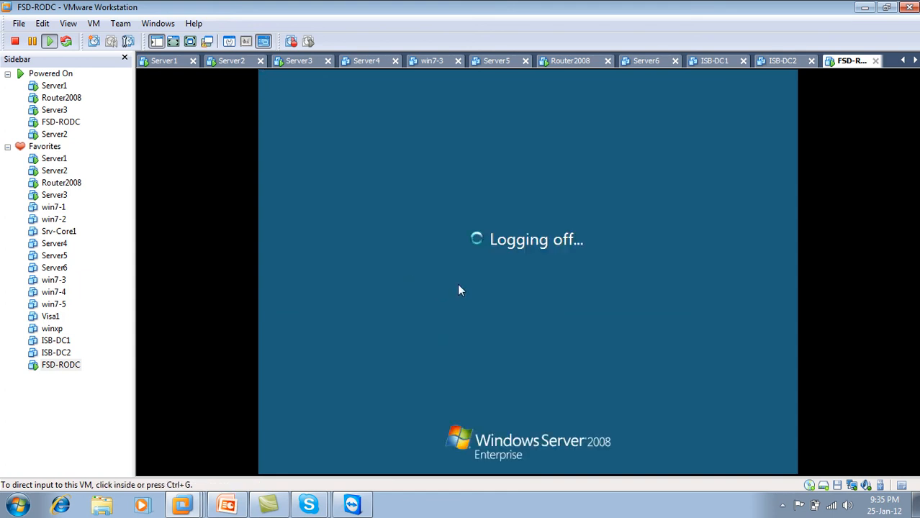
{"action": "key", "text": "ctrl+alt"}
{"action": "left_click", "coordinate": [231, 62]}
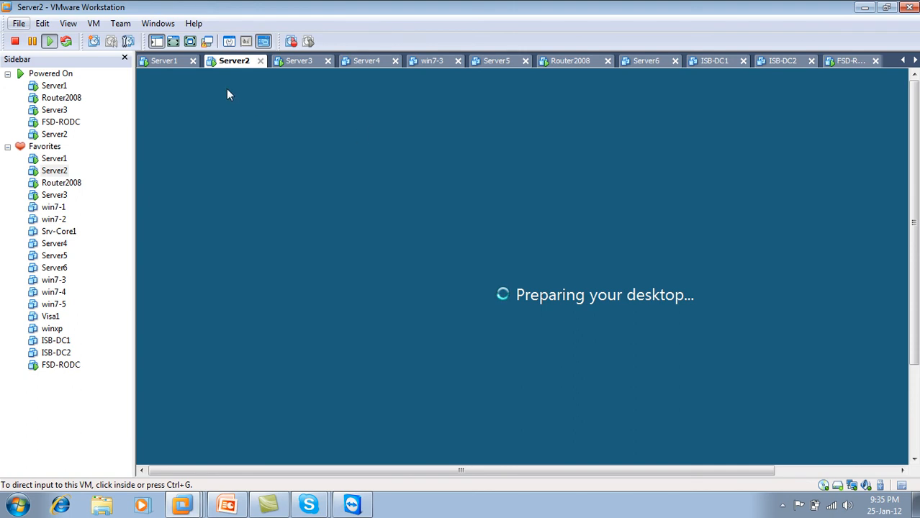
{"action": "left_click", "coordinate": [164, 60]}
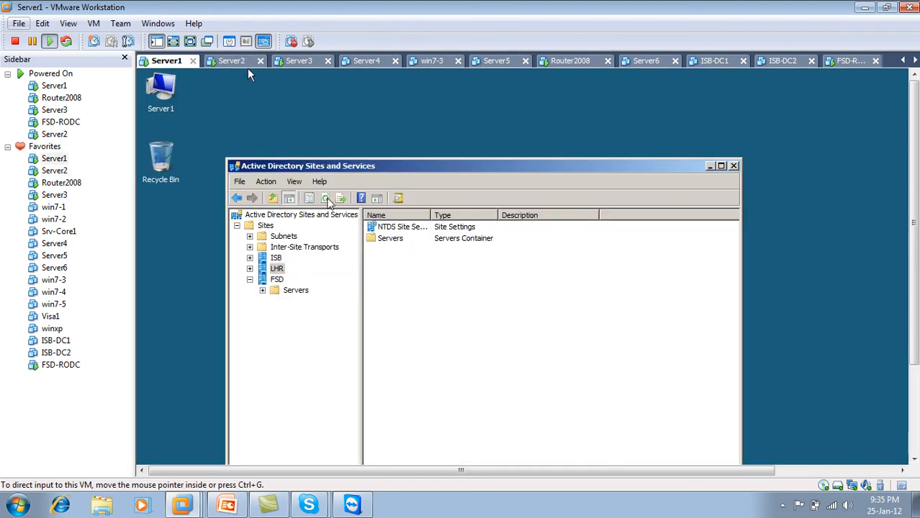
Step: Compare Server2, Server1, Server3 and FSD-RODC, then display Server3 full screen showing sites ISB and LHR
{"action": "left_click", "coordinate": [230, 62]}
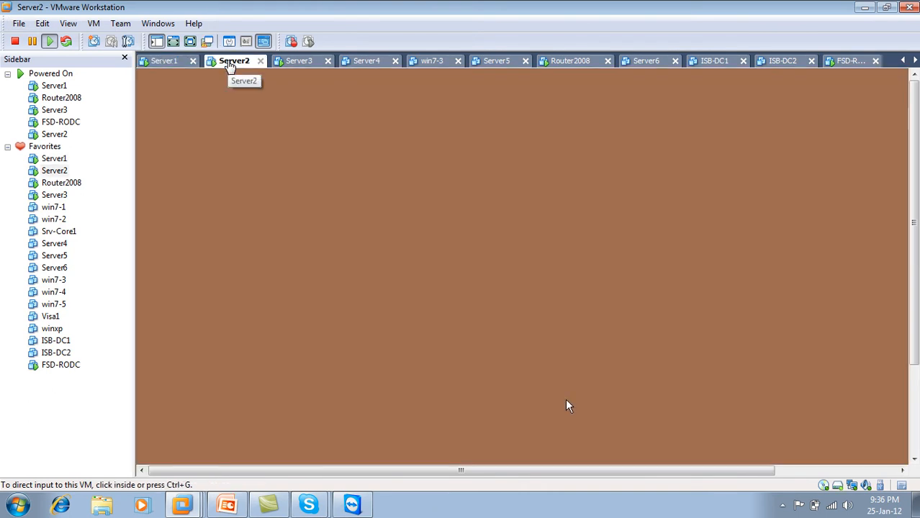
{"action": "left_click", "coordinate": [180, 59]}
{"action": "left_click", "coordinate": [229, 63]}
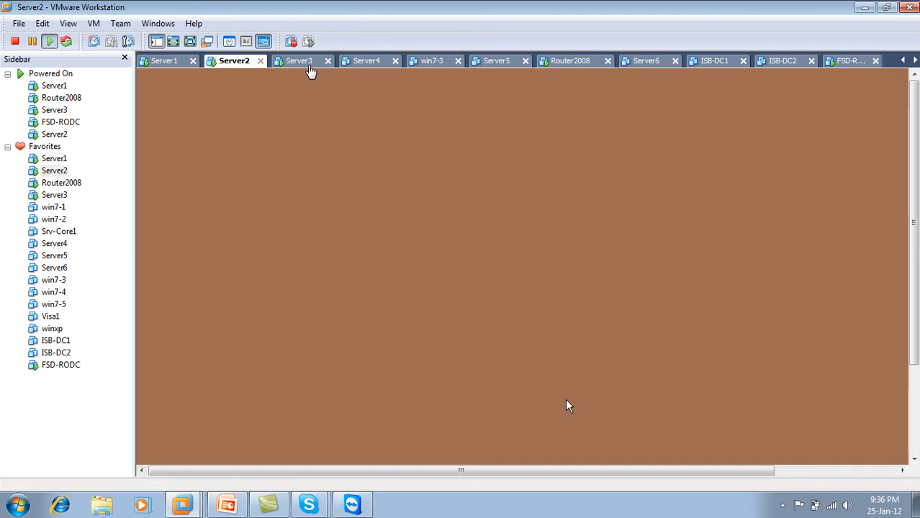
{"action": "left_click", "coordinate": [308, 68]}
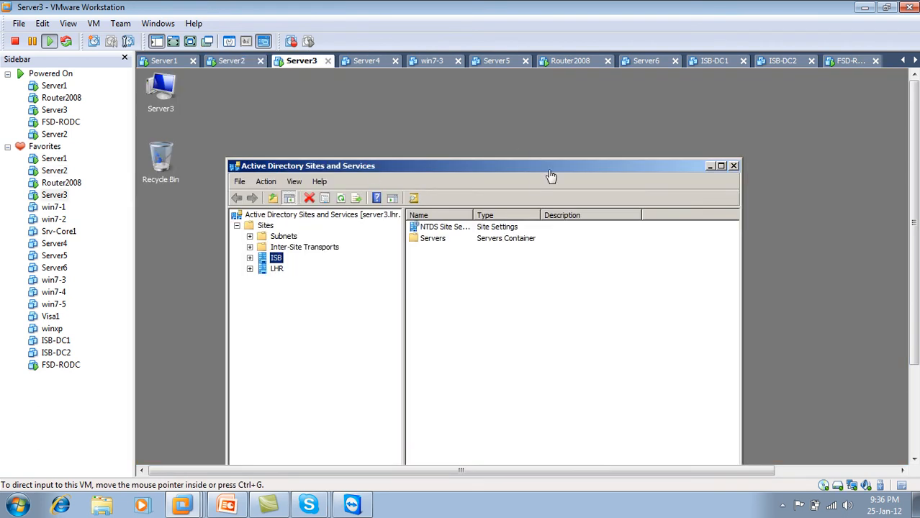
{"action": "left_click", "coordinate": [851, 63]}
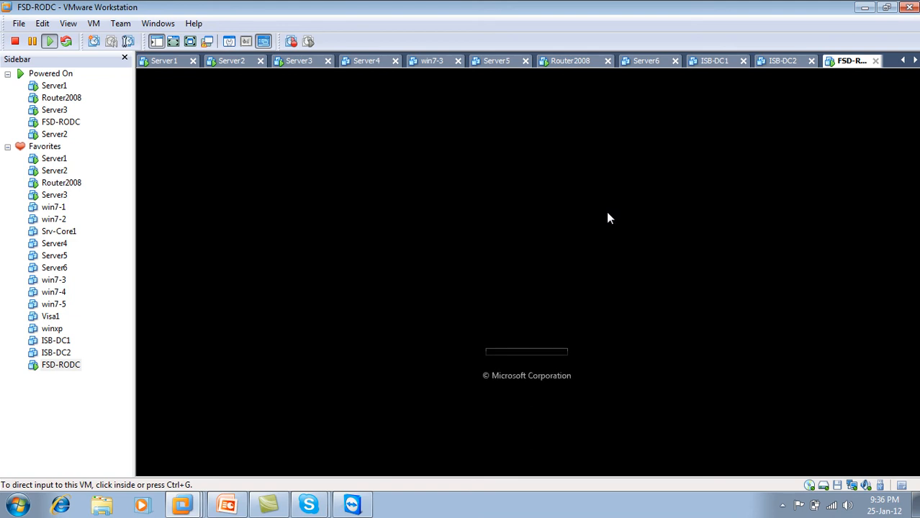
{"action": "left_click", "coordinate": [227, 62]}
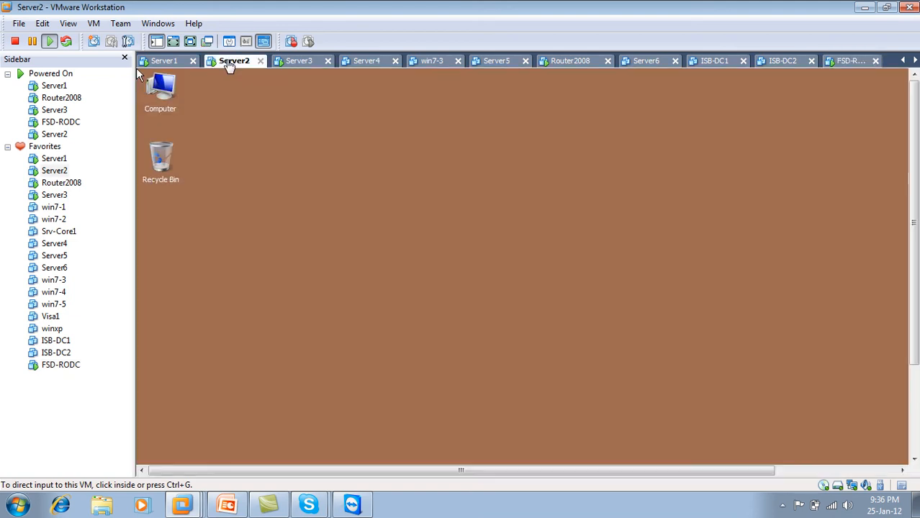
{"action": "left_click", "coordinate": [295, 65]}
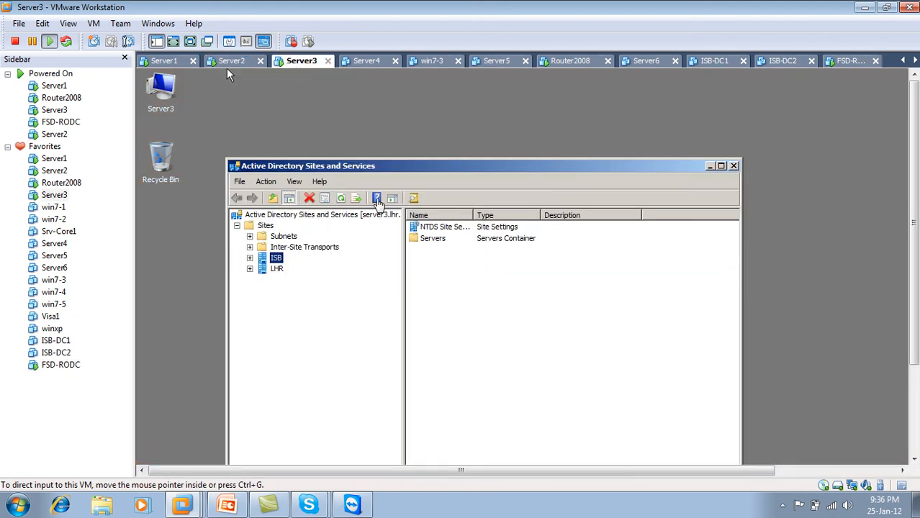
{"action": "left_click", "coordinate": [190, 41]}
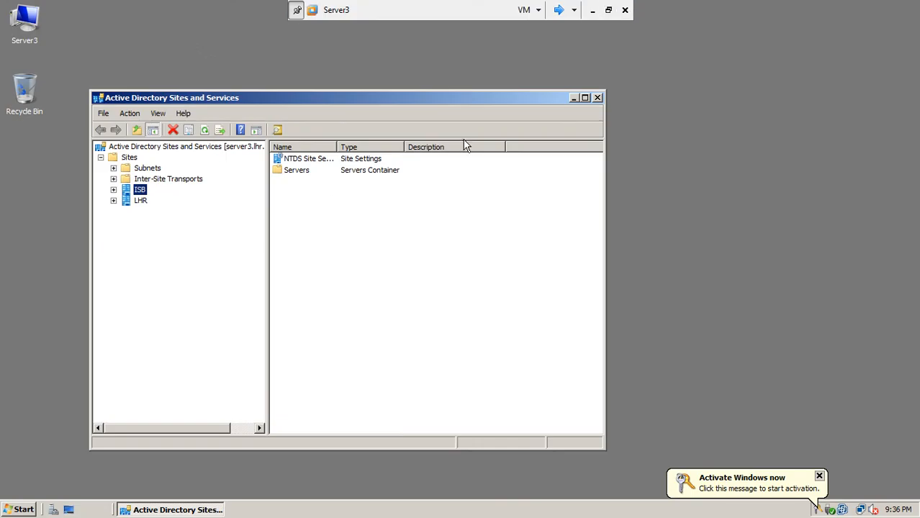
Step: Close Sites and Services and run ipconfig on Server3 to confirm 192.168.5.4, then move to FSD-RODC
{"action": "left_click", "coordinate": [597, 98]}
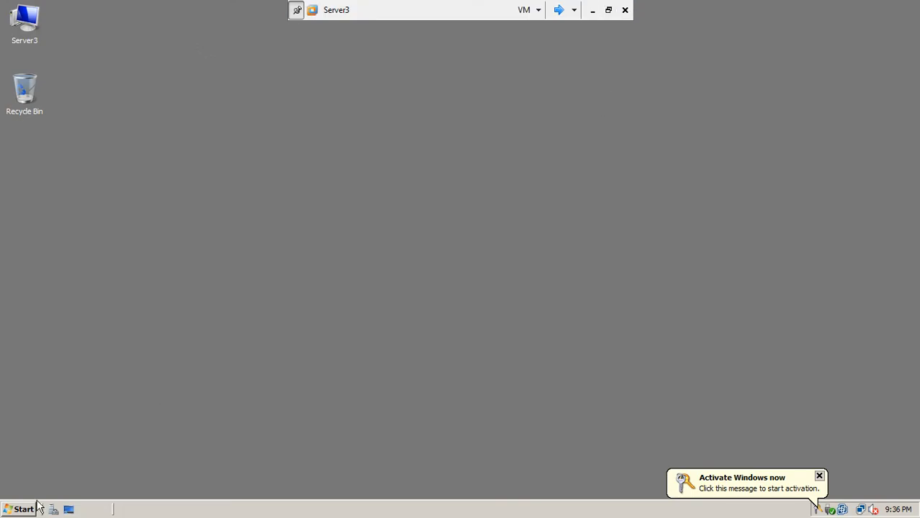
{"action": "left_click", "coordinate": [21, 510]}
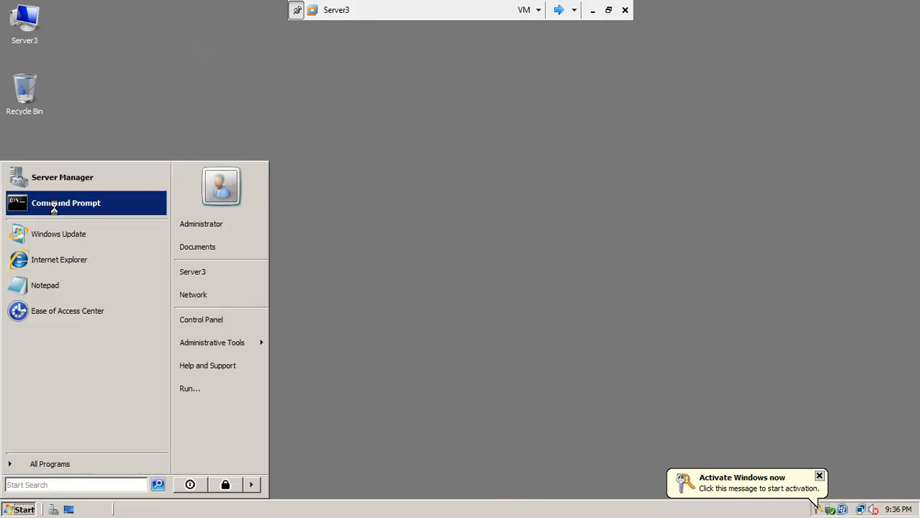
{"action": "left_click", "coordinate": [54, 203]}
{"action": "type", "text": "ipconfig"}
{"action": "key", "text": "Return"}
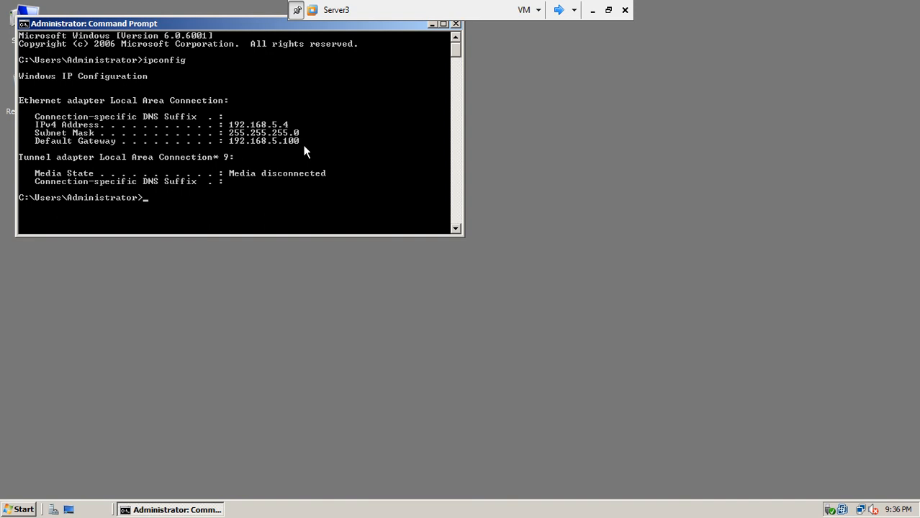
{"action": "left_click_drag", "start_coordinate": [253, 27], "coordinate": [395, 134]}
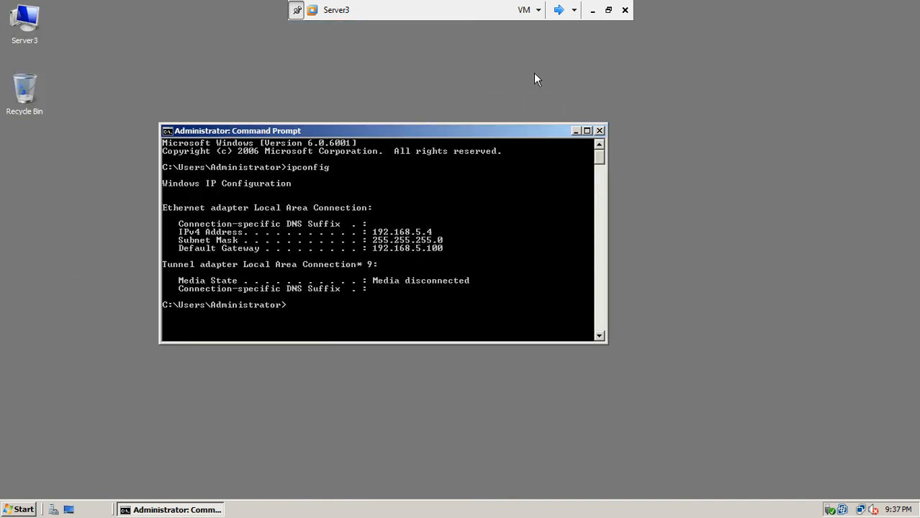
{"action": "left_click", "coordinate": [558, 10]}
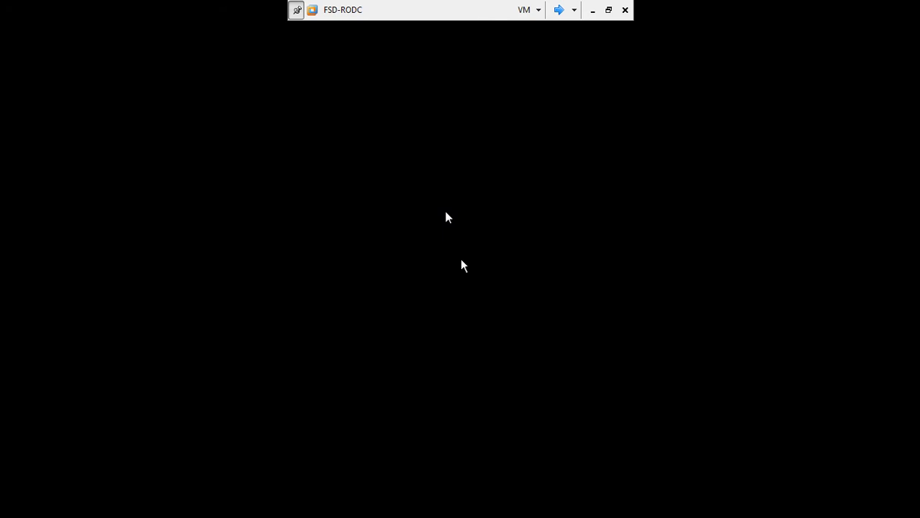
{"action": "left_click", "coordinate": [560, 10]}
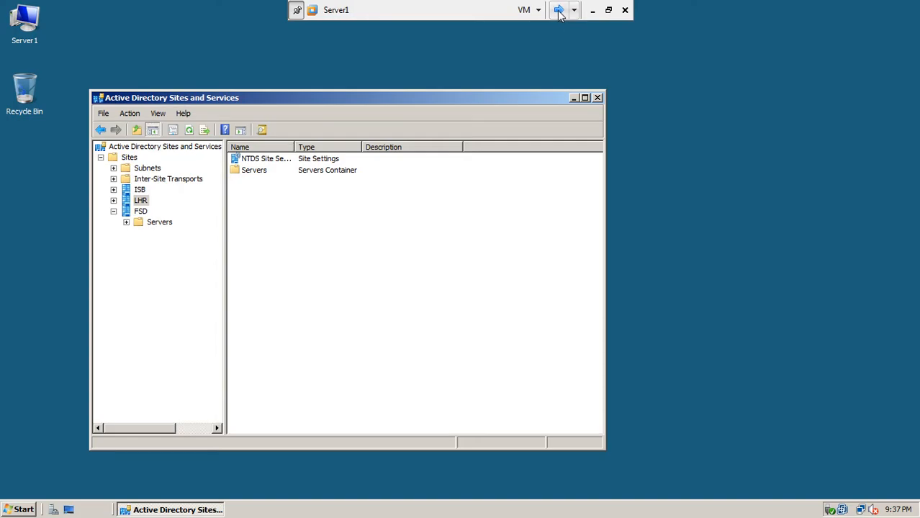
{"action": "left_click", "coordinate": [559, 10]}
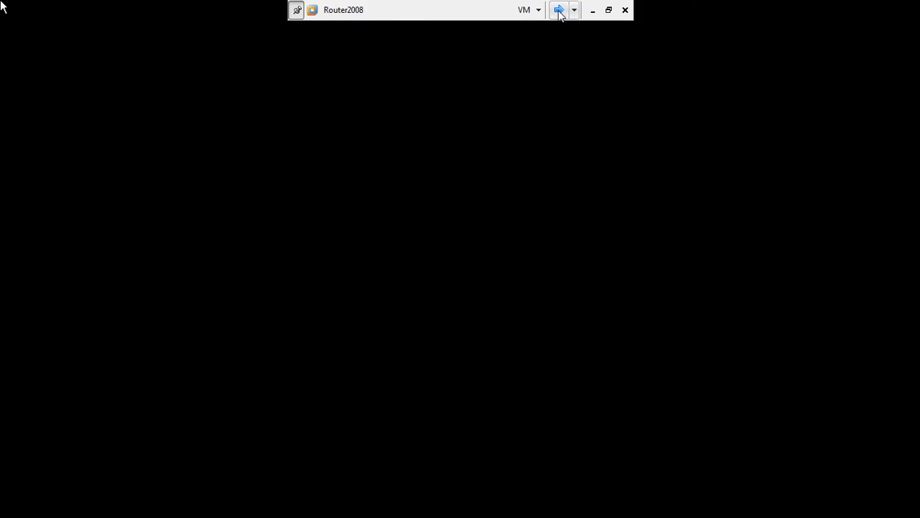
{"action": "left_click", "coordinate": [559, 10]}
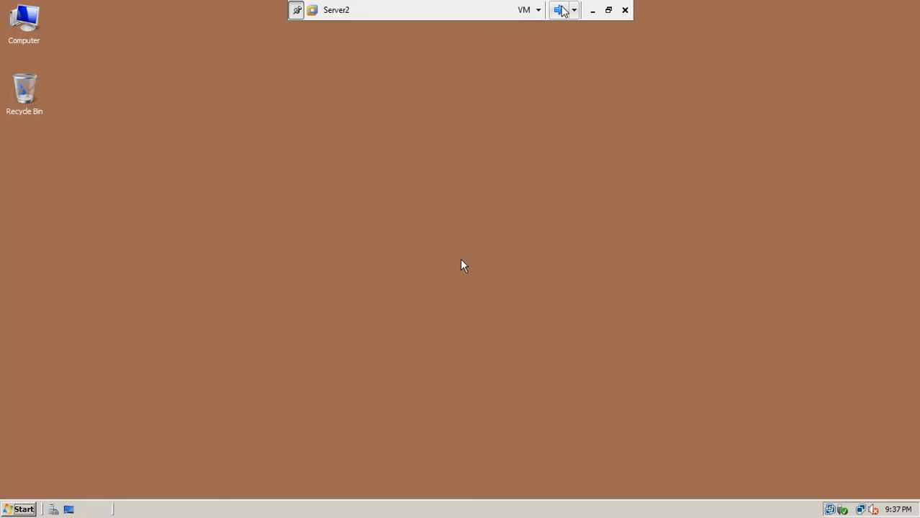
{"action": "left_click", "coordinate": [558, 10]}
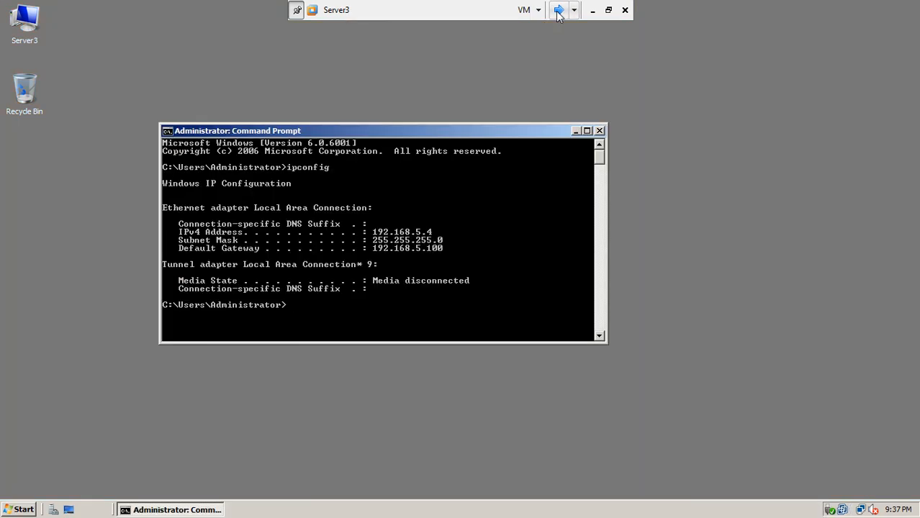
{"action": "left_click", "coordinate": [559, 10]}
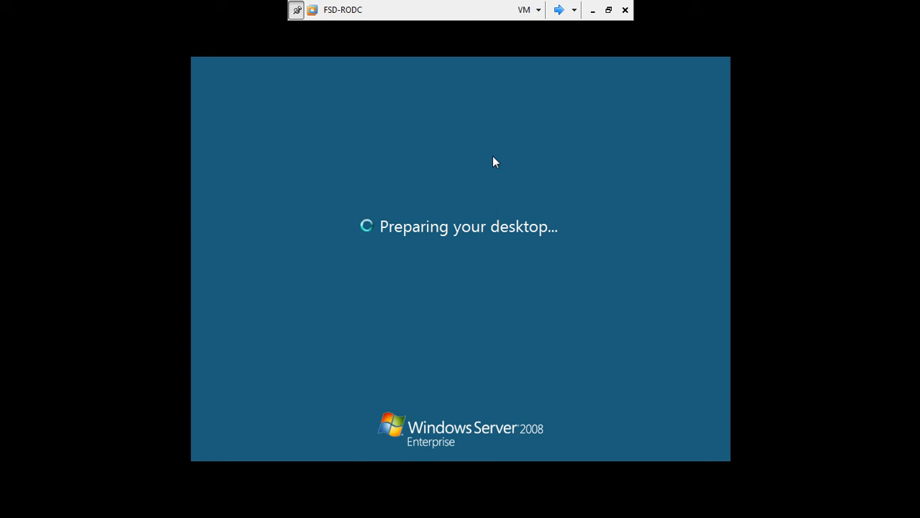
{"action": "left_click", "coordinate": [558, 9]}
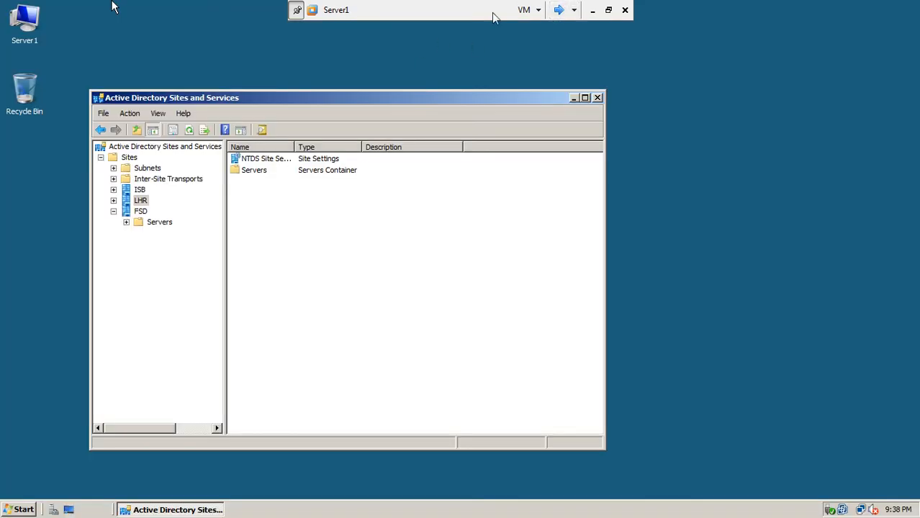
{"action": "left_click", "coordinate": [558, 9]}
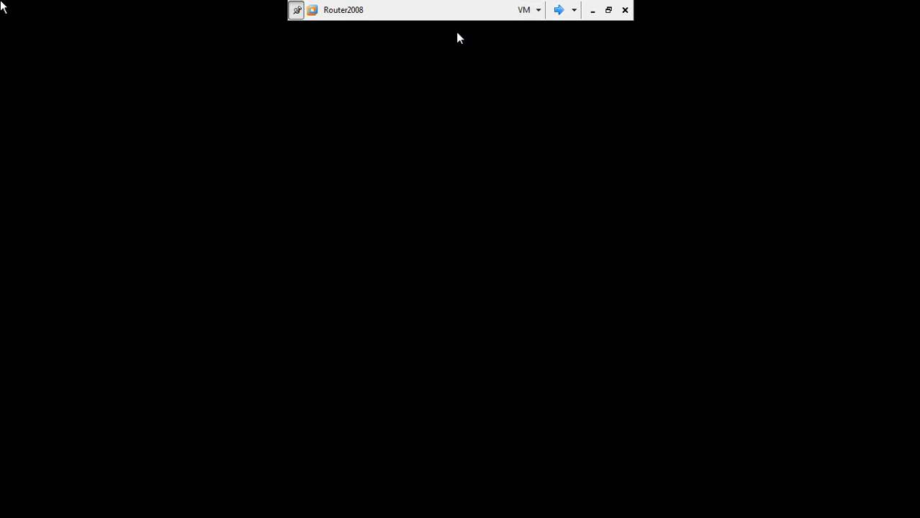
{"action": "left_click", "coordinate": [558, 9]}
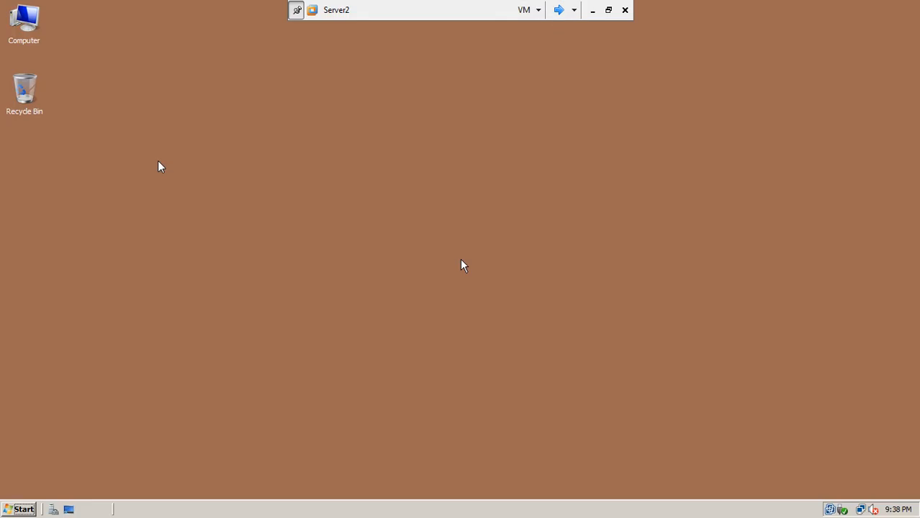
Step: Launch Active Directory Sites and Services on Server2 from Administrative Tools, collapse ISB and select FSD
{"action": "left_click", "coordinate": [20, 509]}
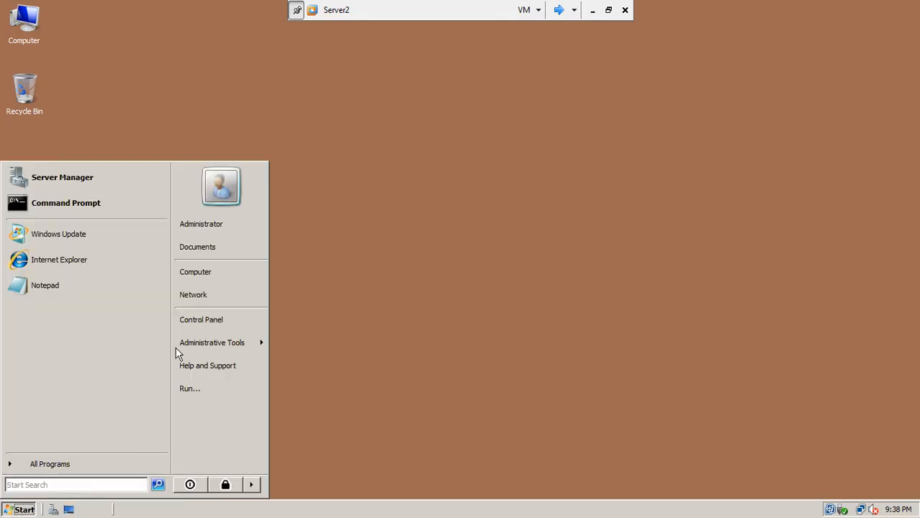
{"action": "mouse_move", "coordinate": [225, 341]}
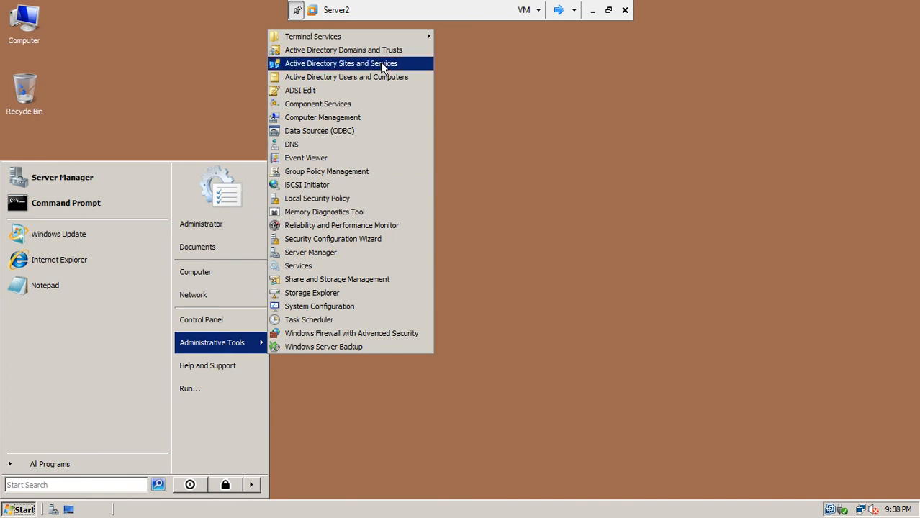
{"action": "left_click", "coordinate": [381, 63]}
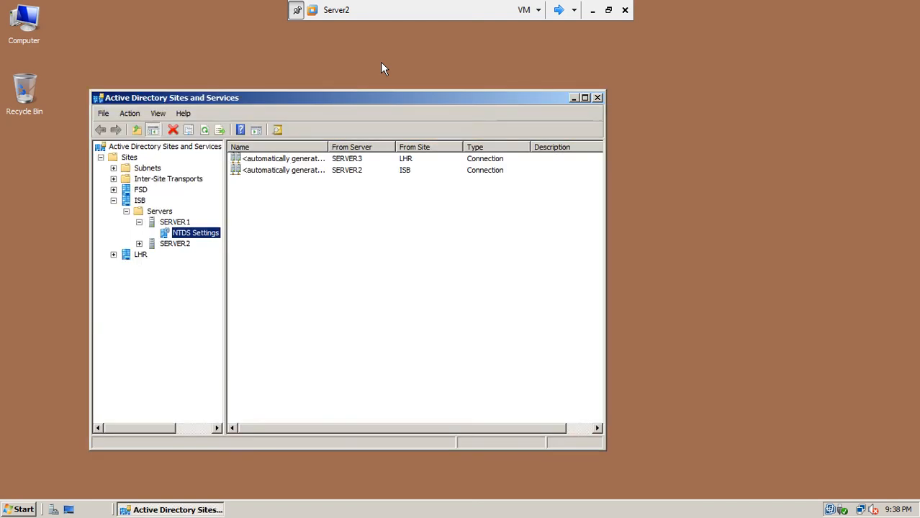
{"action": "left_click", "coordinate": [113, 201]}
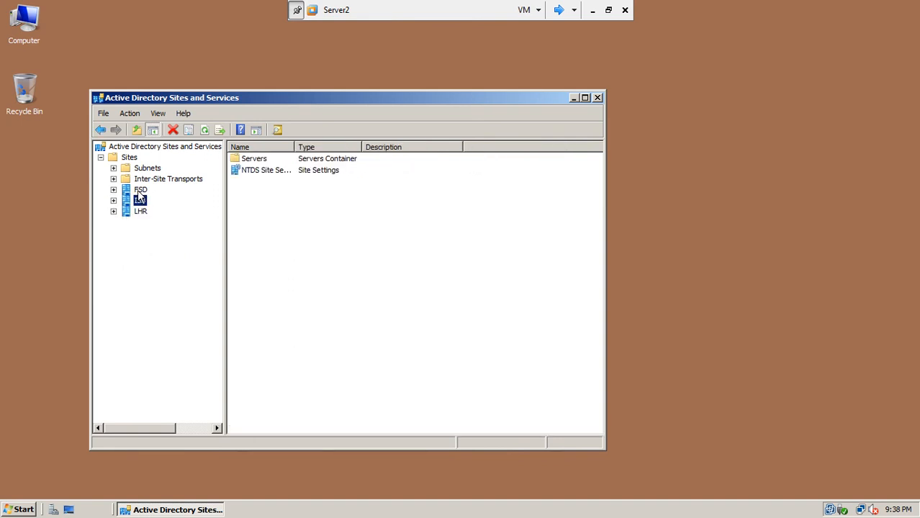
{"action": "left_click", "coordinate": [141, 191]}
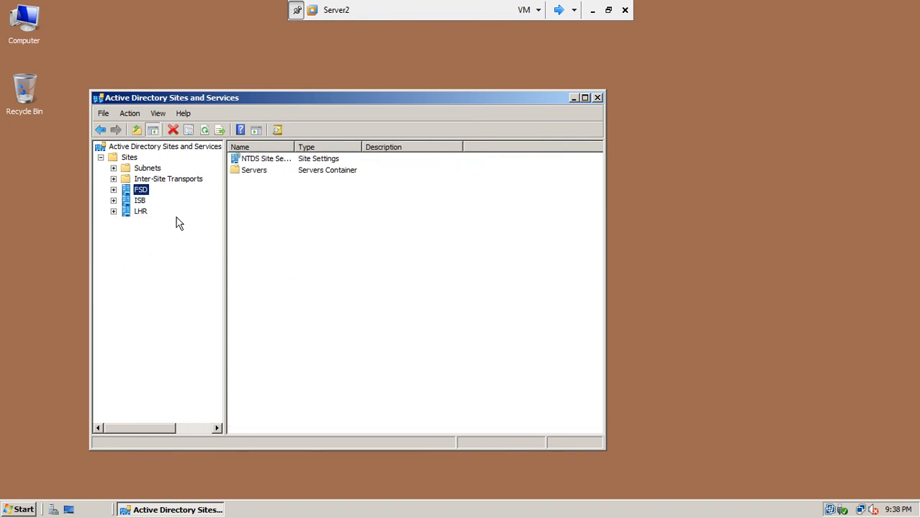
{"action": "left_click", "coordinate": [560, 9]}
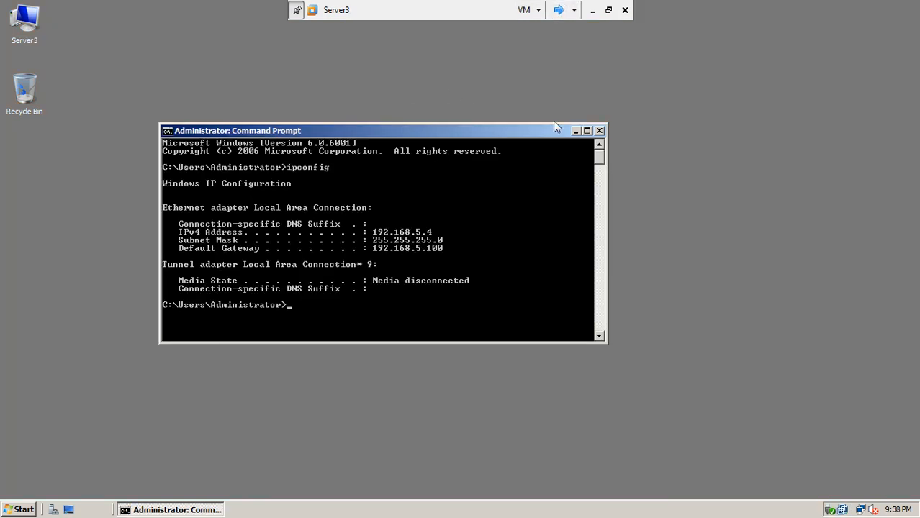
Step: Close Server3's command prompt, open and refresh Sites and Services, and expand ISB > Servers > SERVER1 NTDS Settings
{"action": "left_click", "coordinate": [598, 131]}
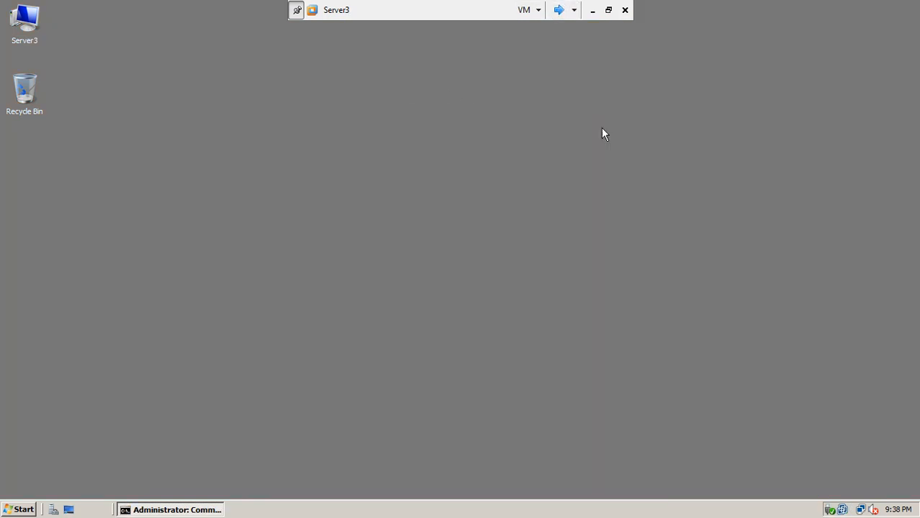
{"action": "left_click", "coordinate": [16, 513]}
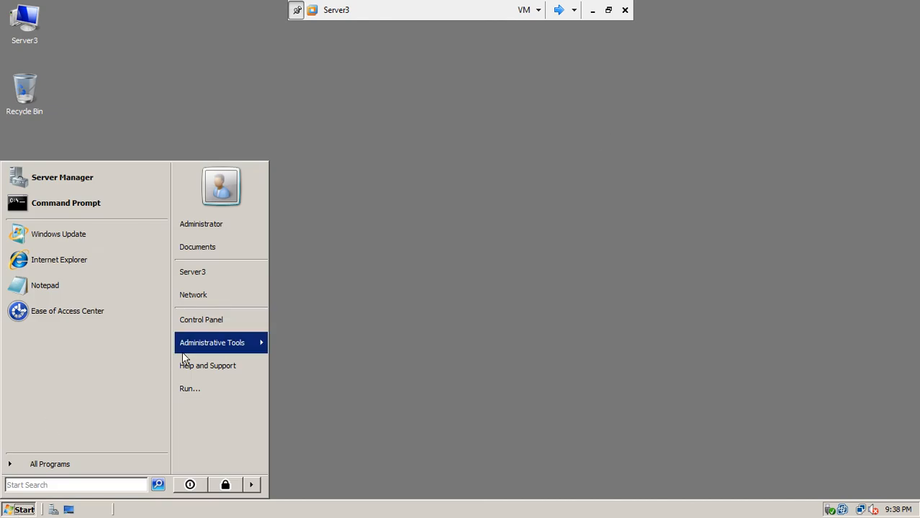
{"action": "mouse_move", "coordinate": [222, 346]}
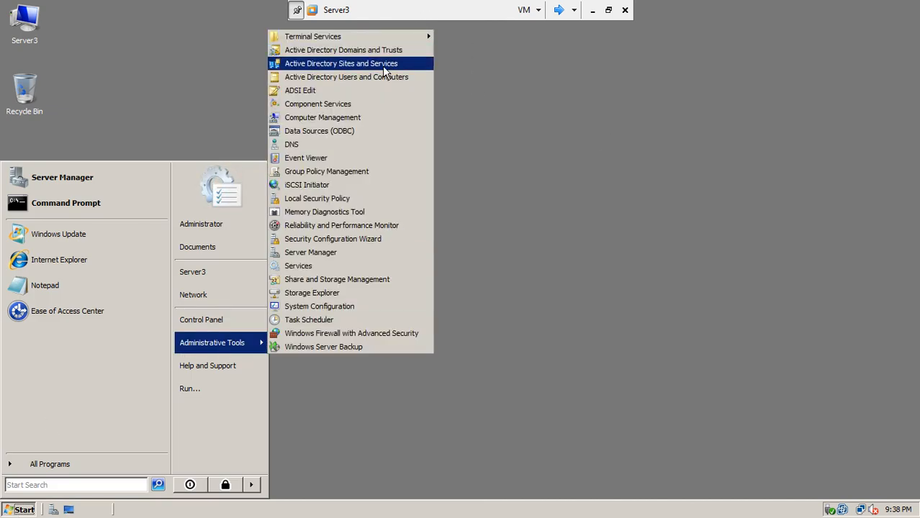
{"action": "left_click", "coordinate": [383, 64]}
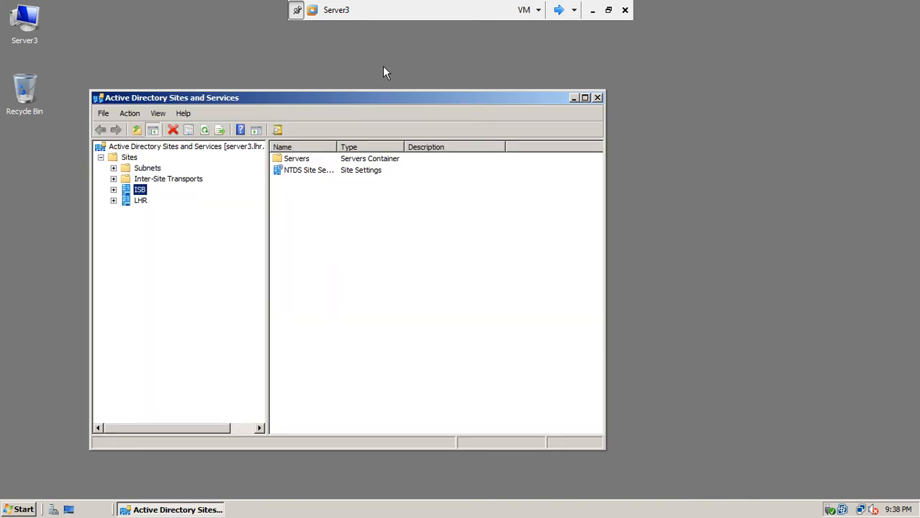
{"action": "left_click", "coordinate": [205, 131]}
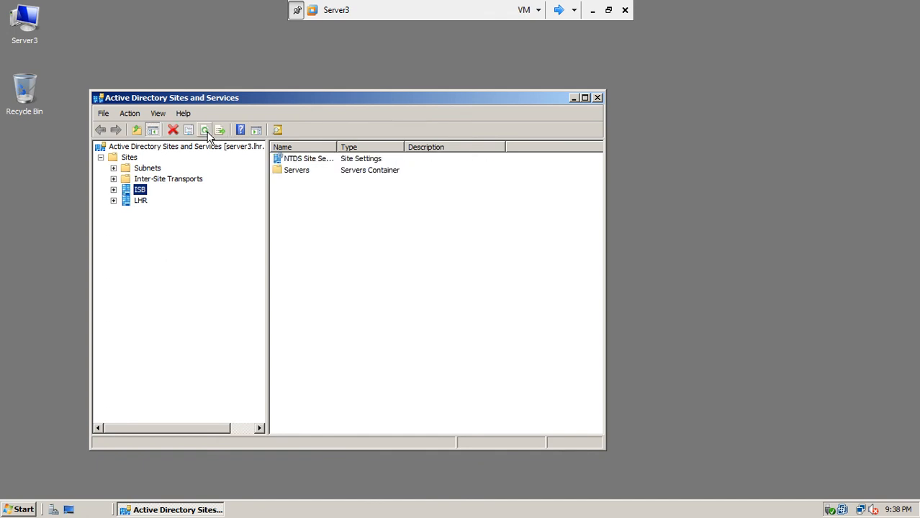
{"action": "left_click", "coordinate": [113, 190]}
{"action": "left_click", "coordinate": [126, 200]}
{"action": "left_click", "coordinate": [139, 211]}
{"action": "left_click", "coordinate": [181, 223]}
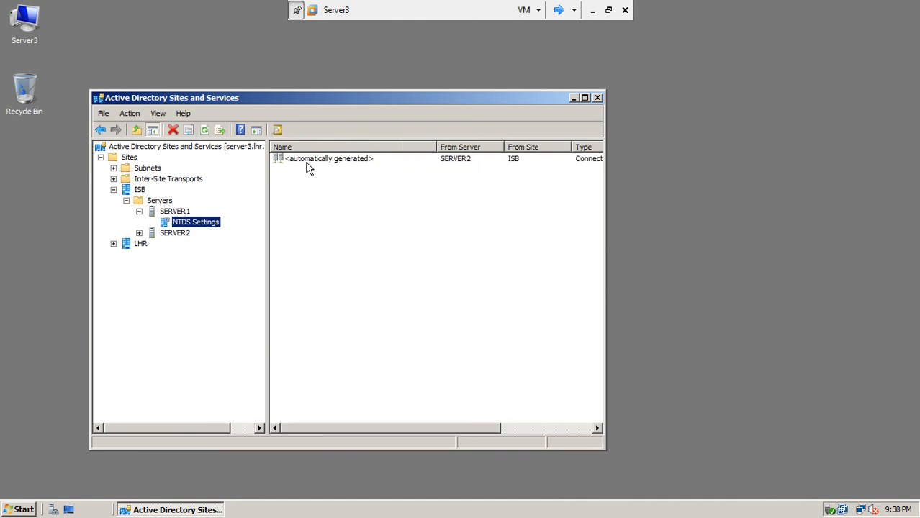
Step: Replicate SERVER1's automatically generated connection from SERVER2 now and acknowledge the success message
{"action": "right_click", "coordinate": [307, 165]}
{"action": "left_click", "coordinate": [323, 183]}
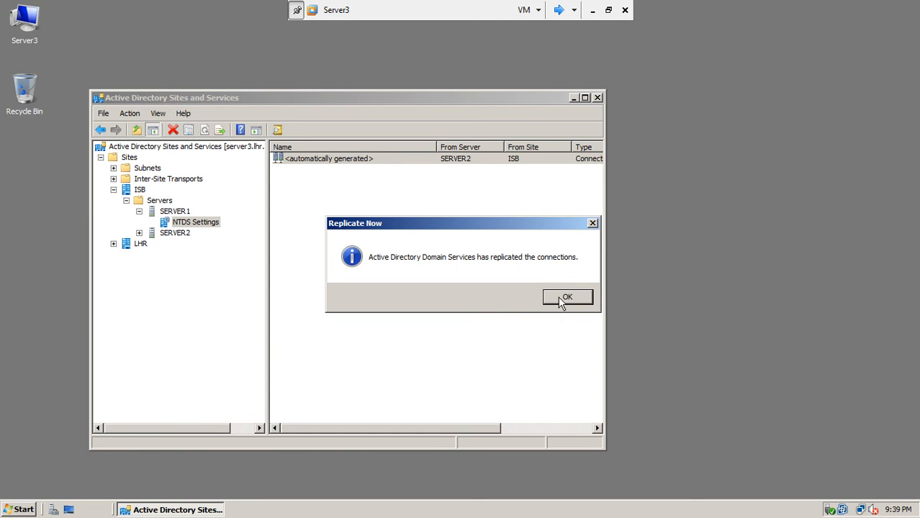
{"action": "left_click", "coordinate": [566, 298]}
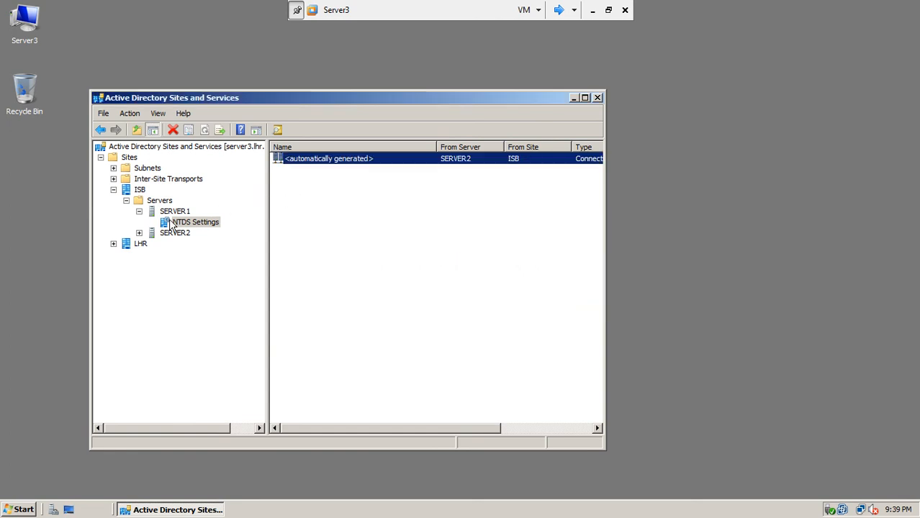
Step: Open SERVER2's NTDS Settings and replicate its automatically generated connection from SERVER1 now
{"action": "left_click", "coordinate": [139, 232]}
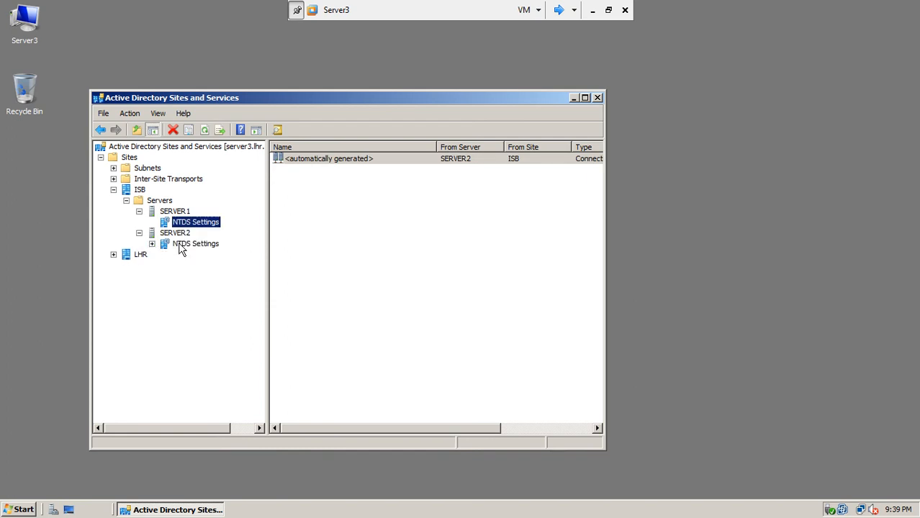
{"action": "right_click", "coordinate": [180, 248]}
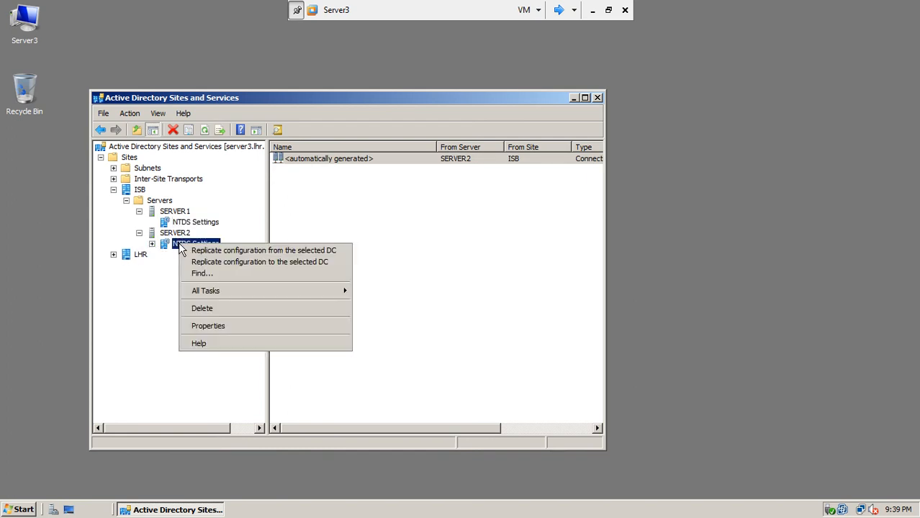
{"action": "key", "text": "Escape"}
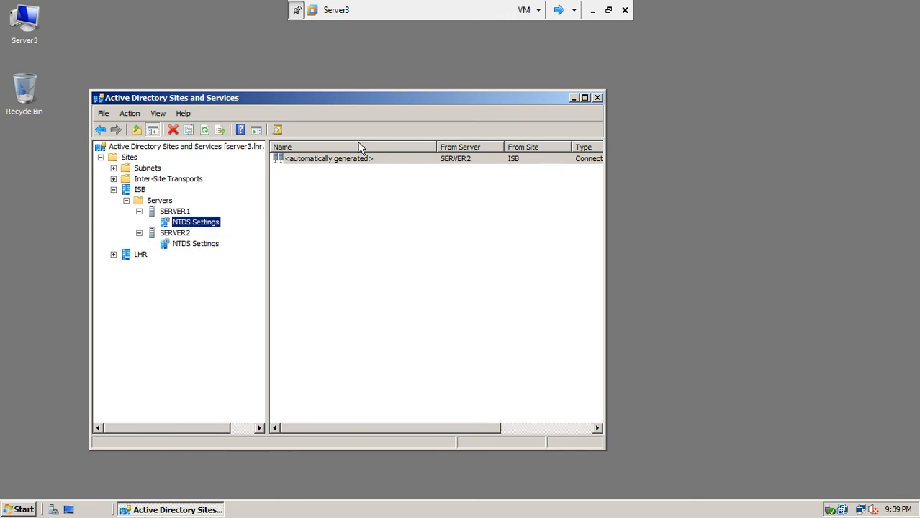
{"action": "left_click", "coordinate": [347, 160]}
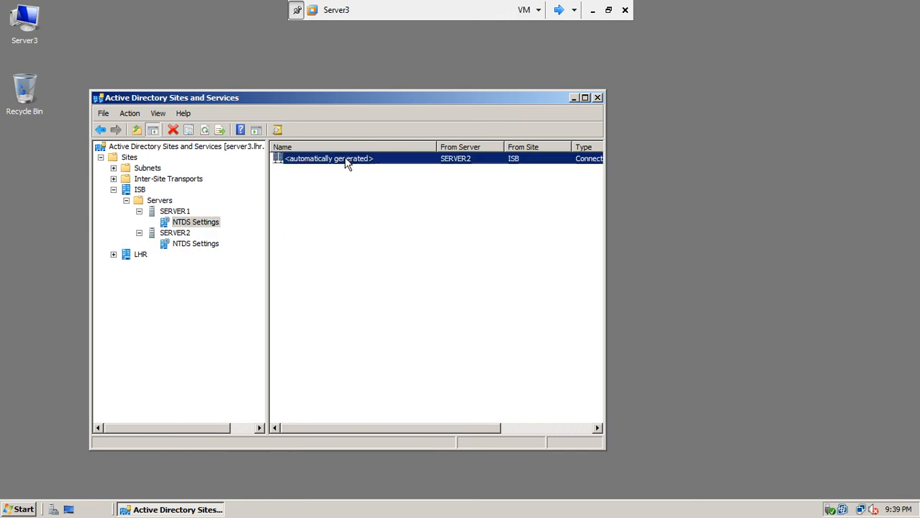
{"action": "left_click", "coordinate": [191, 245]}
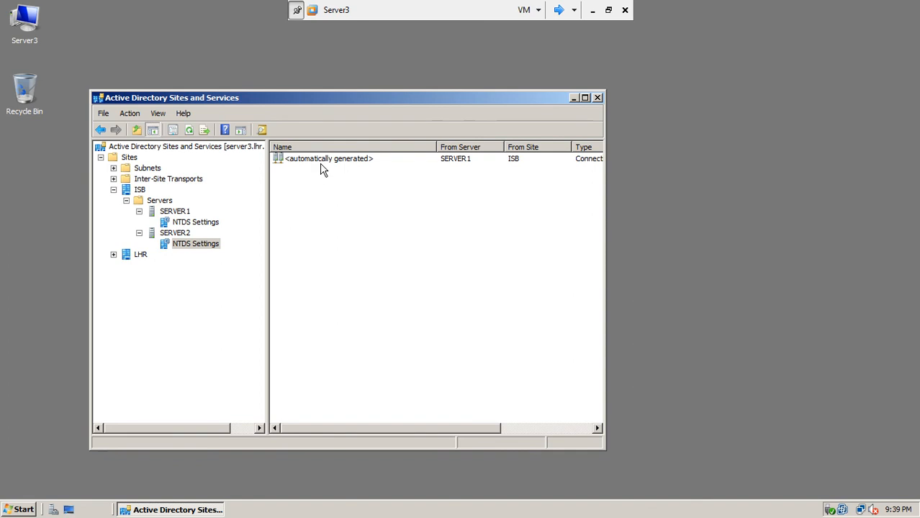
{"action": "right_click", "coordinate": [320, 160]}
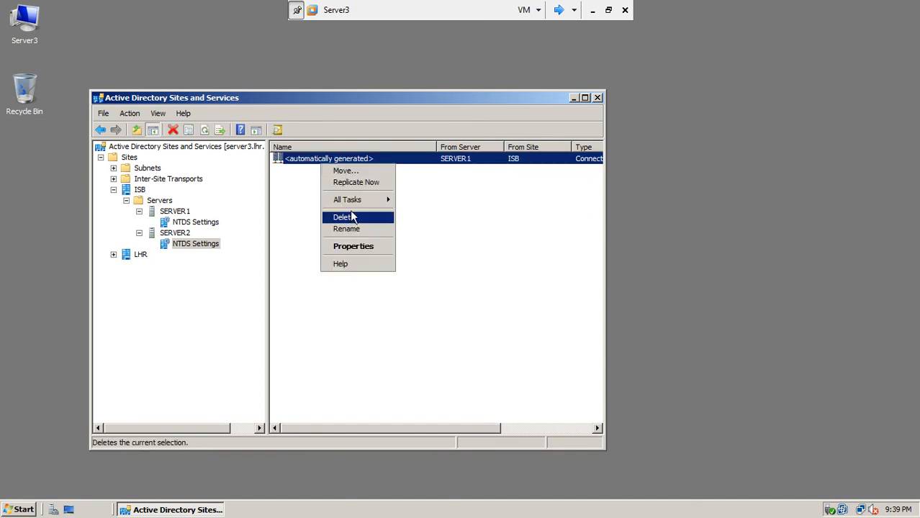
{"action": "left_click", "coordinate": [372, 186]}
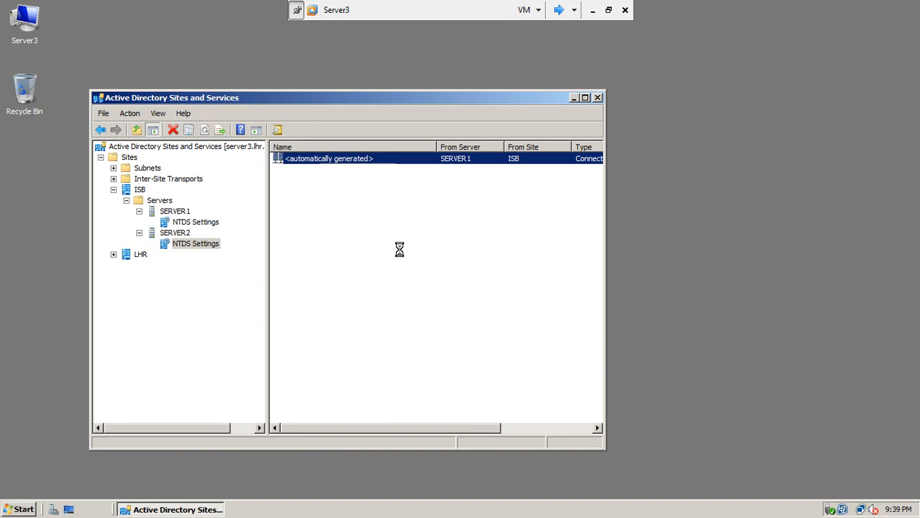
Step: Sign out of FSD-RODC by running logoff at its command prompt
{"action": "left_click", "coordinate": [559, 12]}
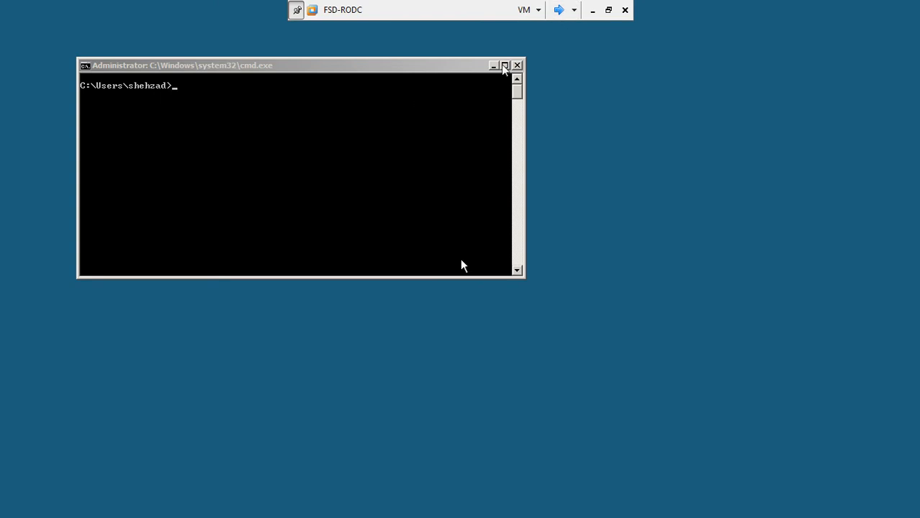
{"action": "left_click", "coordinate": [421, 135]}
{"action": "type", "text": "logoff"}
{"action": "key", "text": "Return"}
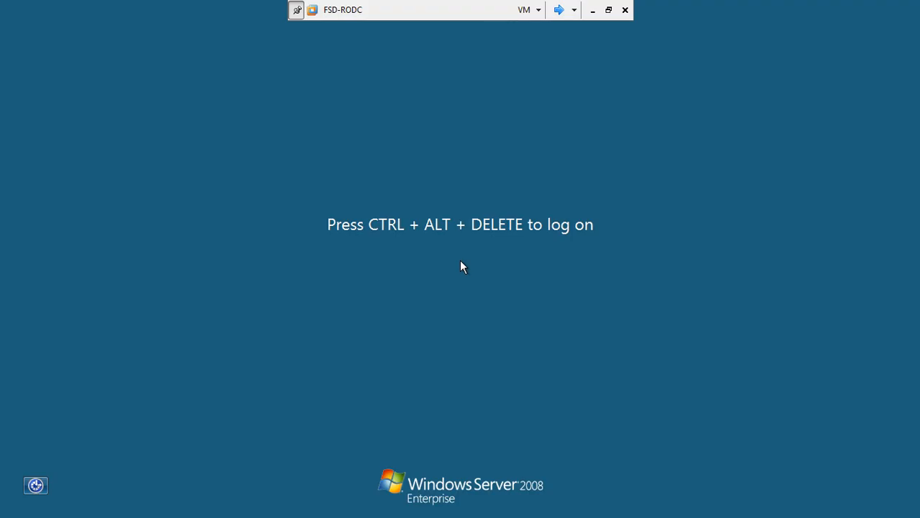
Step: Log back on to FSD-RODC as administrator and set a new administrator password at first logon
{"action": "key", "text": "ctrl+alt+End"}
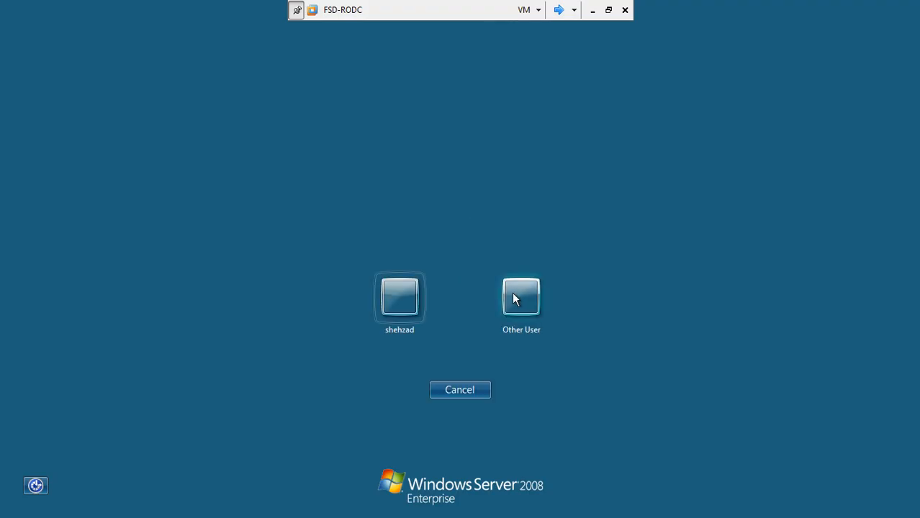
{"action": "left_click", "coordinate": [515, 299]}
{"action": "type", "text": "administrator"}
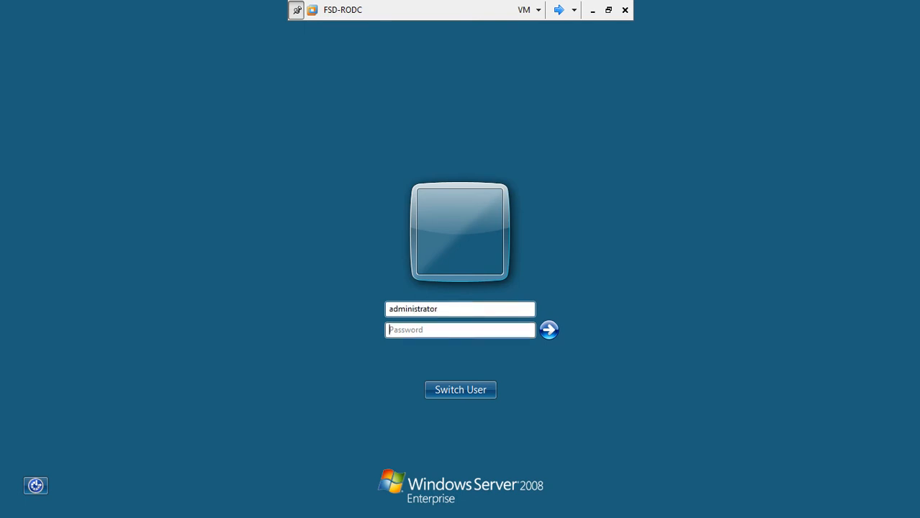
{"action": "key", "text": "Return"}
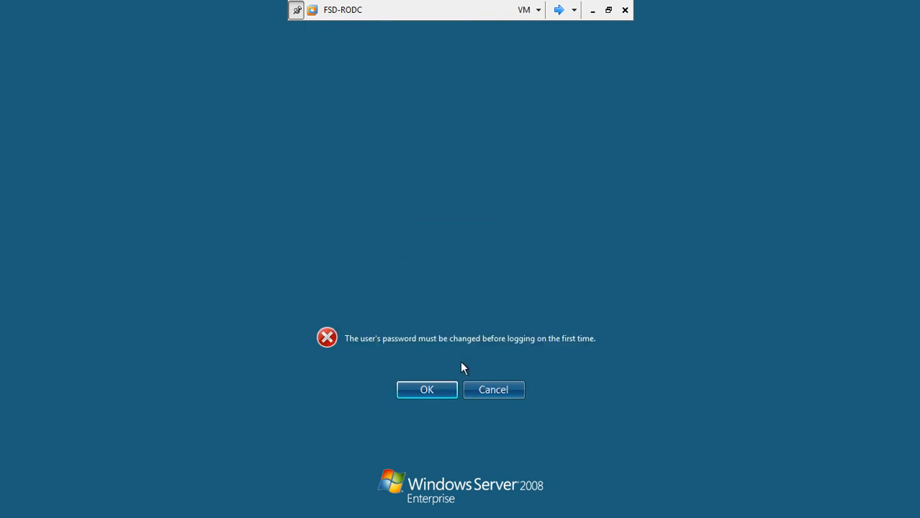
{"action": "left_click", "coordinate": [438, 386]}
{"action": "type", "text": "Pa$"}
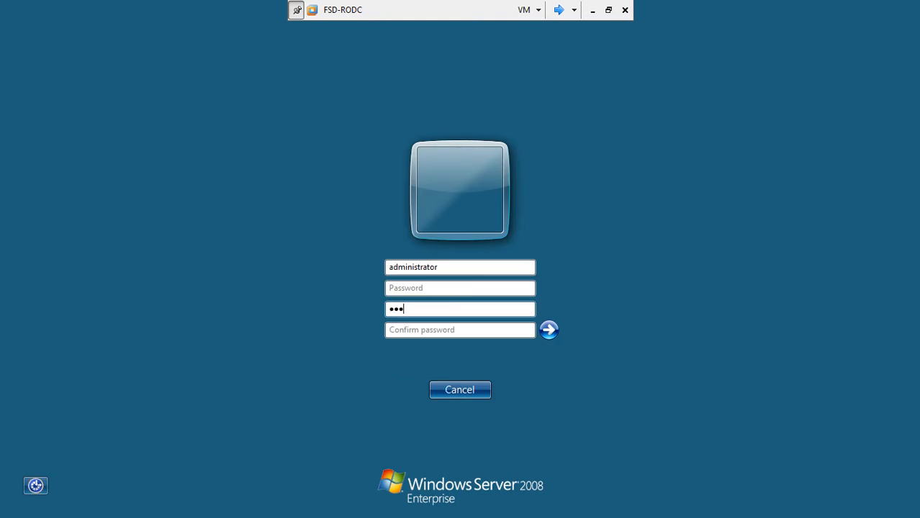
{"action": "type", "text": "Pa$$w0rd"}
{"action": "key", "text": "Return"}
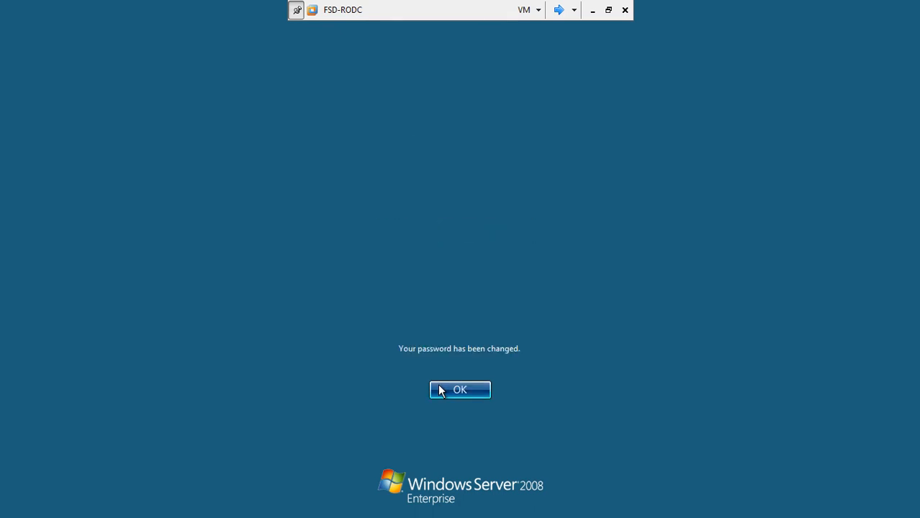
{"action": "left_click", "coordinate": [439, 387]}
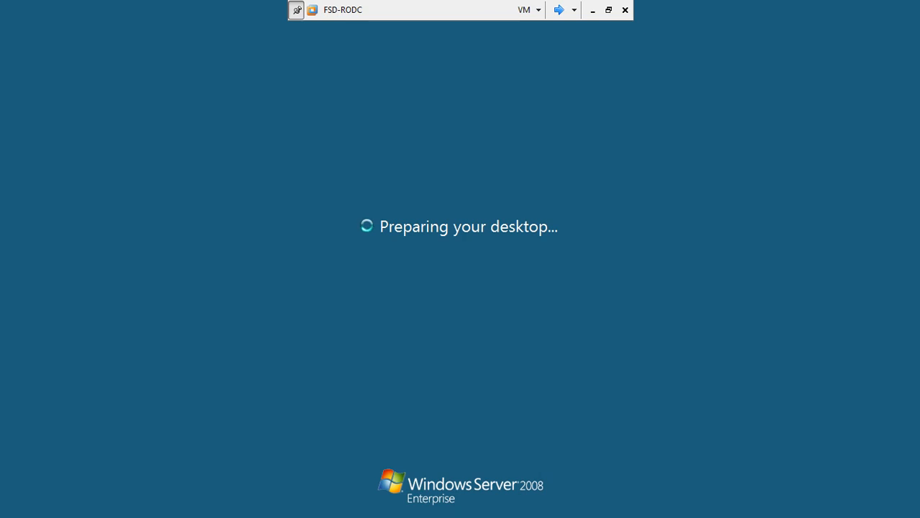
{"action": "left_click", "coordinate": [559, 9]}
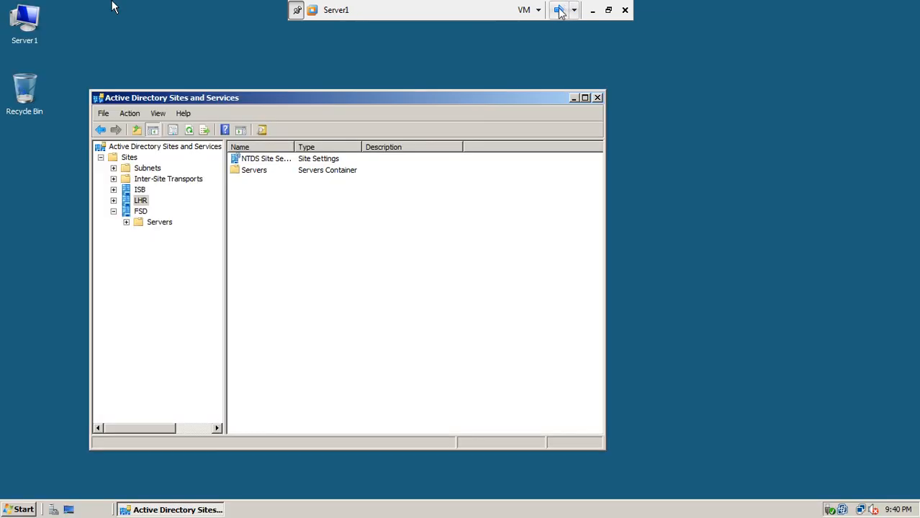
Step: On Server3, dismiss the SERVER2 replication error and relaunch Active Directory Sites and Services
{"action": "left_click", "coordinate": [558, 10]}
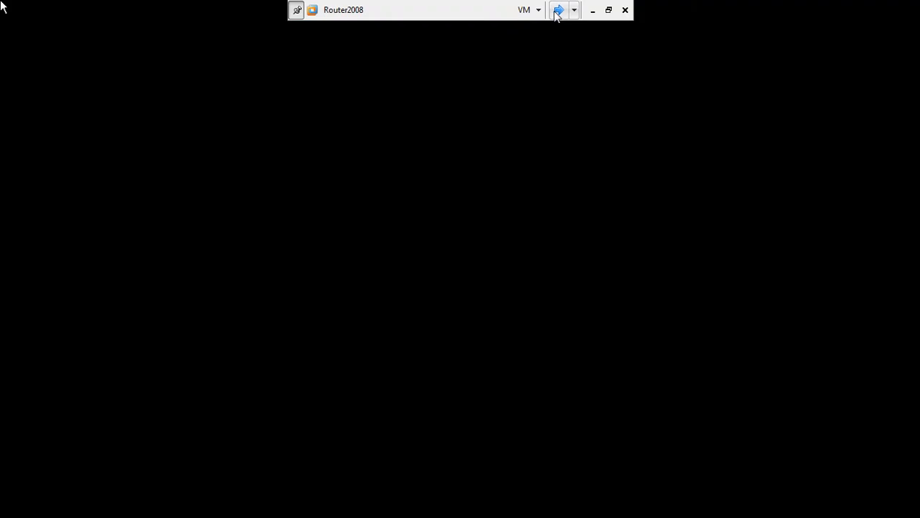
{"action": "left_click", "coordinate": [558, 10]}
{"action": "left_click", "coordinate": [559, 11]}
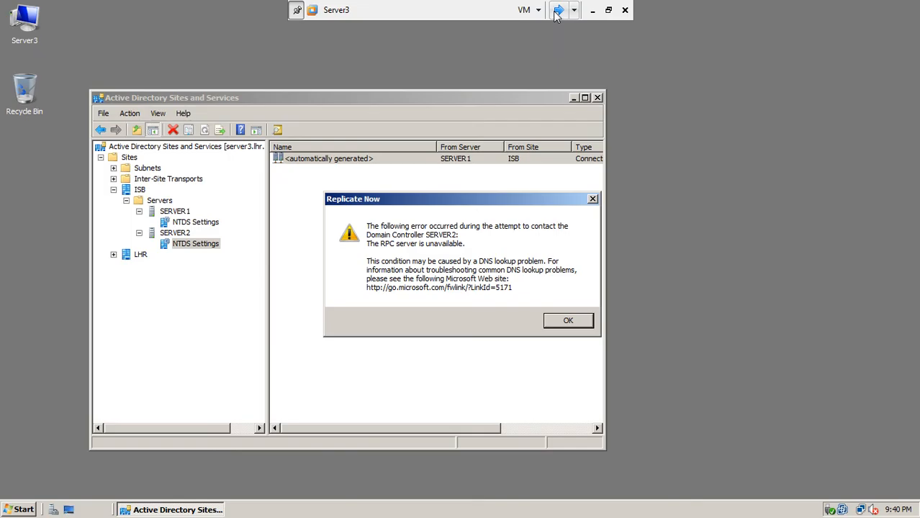
{"action": "left_click", "coordinate": [556, 323]}
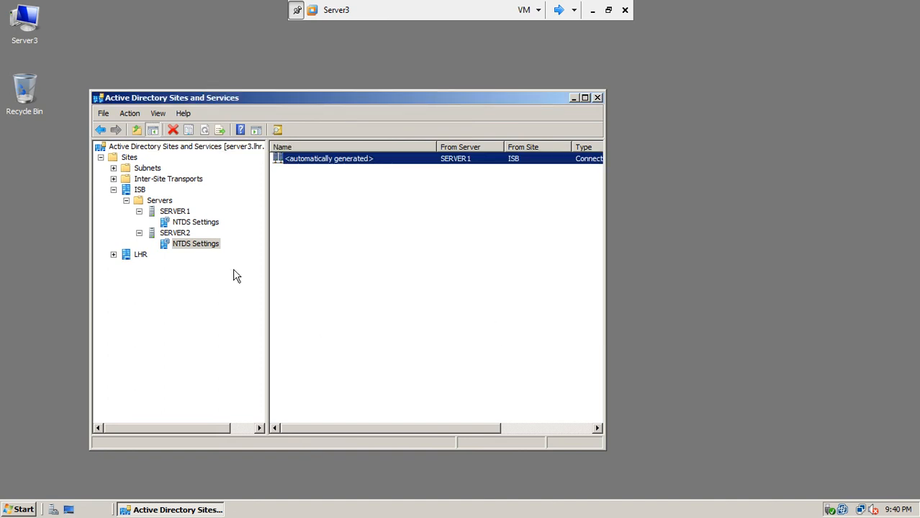
{"action": "left_click", "coordinate": [597, 98]}
{"action": "left_click", "coordinate": [21, 509]}
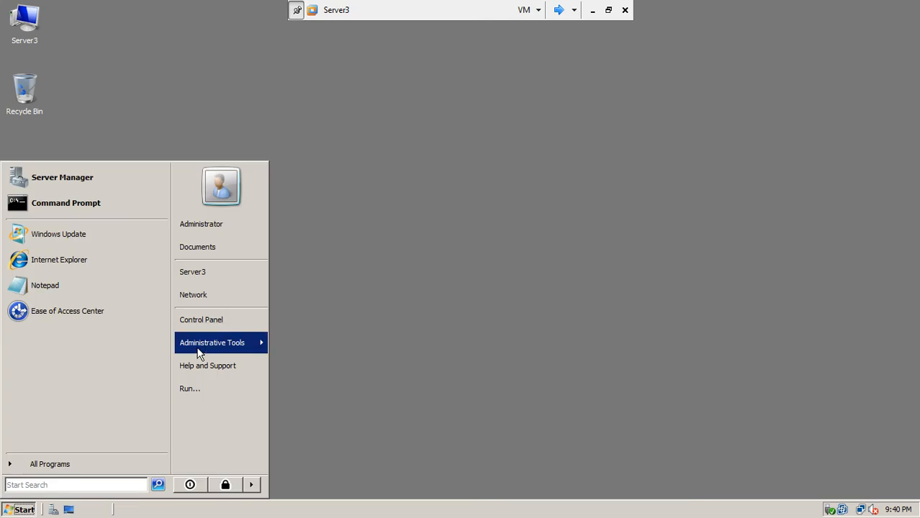
{"action": "mouse_move", "coordinate": [199, 348]}
{"action": "left_click", "coordinate": [353, 63]}
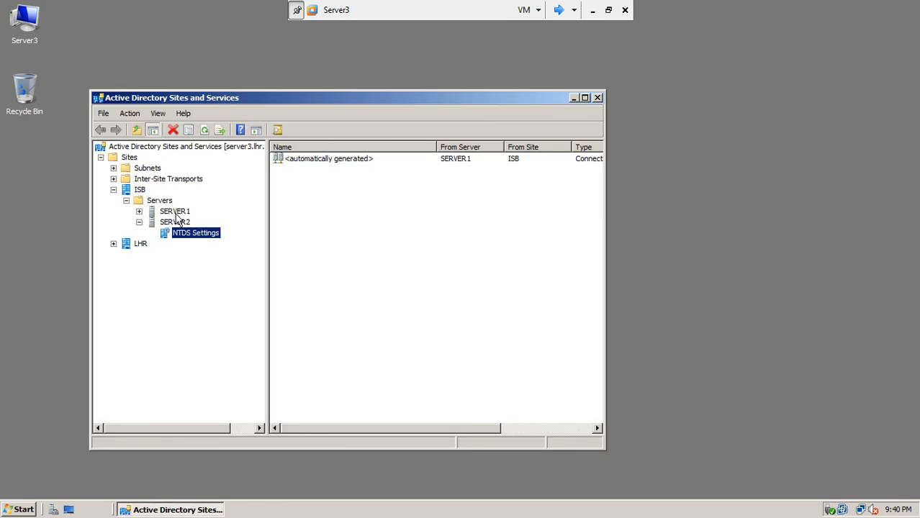
Step: Collapse ISB, refresh the site list repeatedly, and review the LHR and ISB sites
{"action": "left_click", "coordinate": [113, 189]}
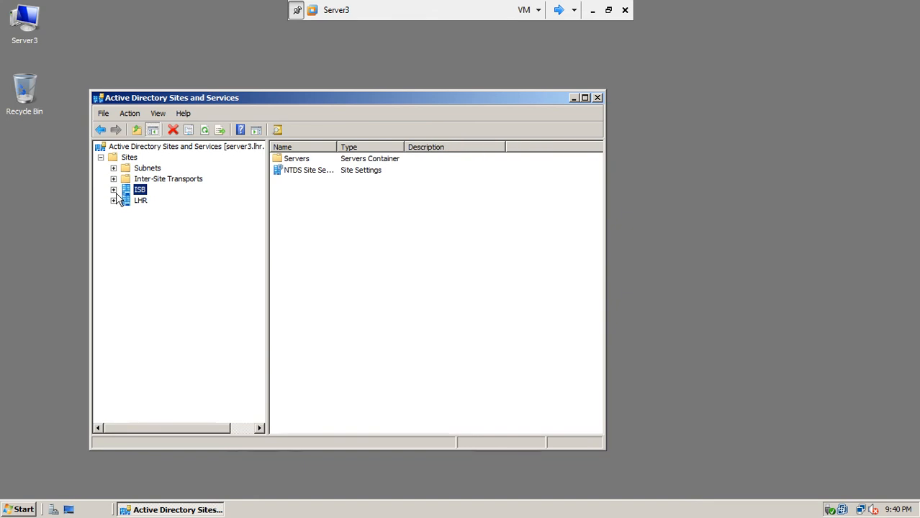
{"action": "left_click", "coordinate": [205, 132]}
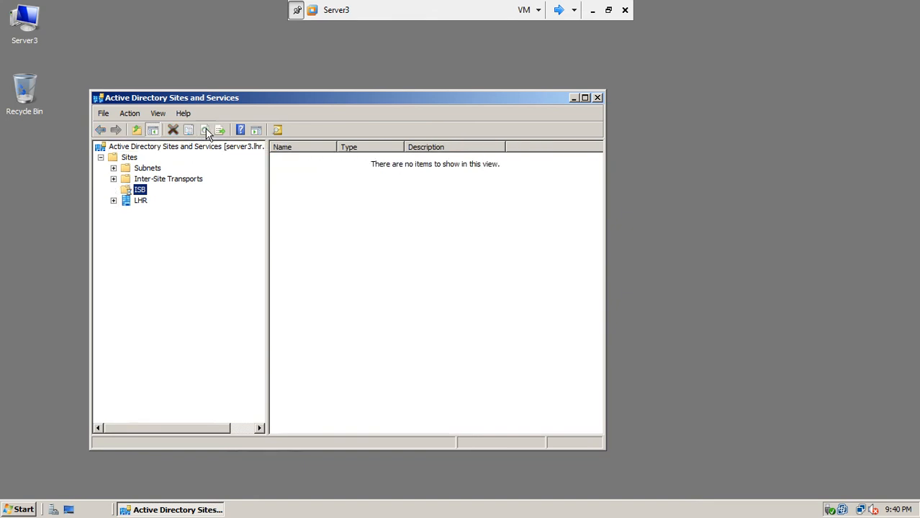
{"action": "left_click", "coordinate": [206, 131]}
{"action": "left_click", "coordinate": [206, 132]}
{"action": "left_click", "coordinate": [205, 131]}
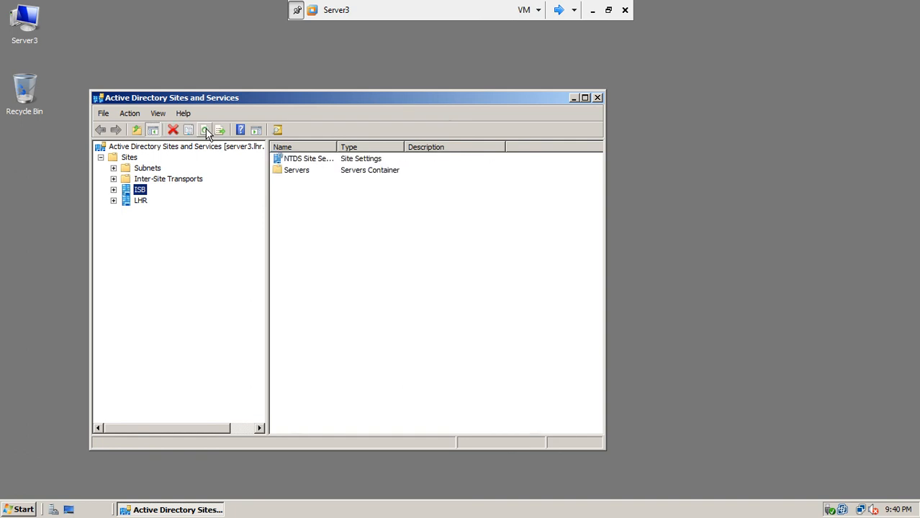
{"action": "left_click", "coordinate": [139, 201]}
{"action": "left_click", "coordinate": [138, 190]}
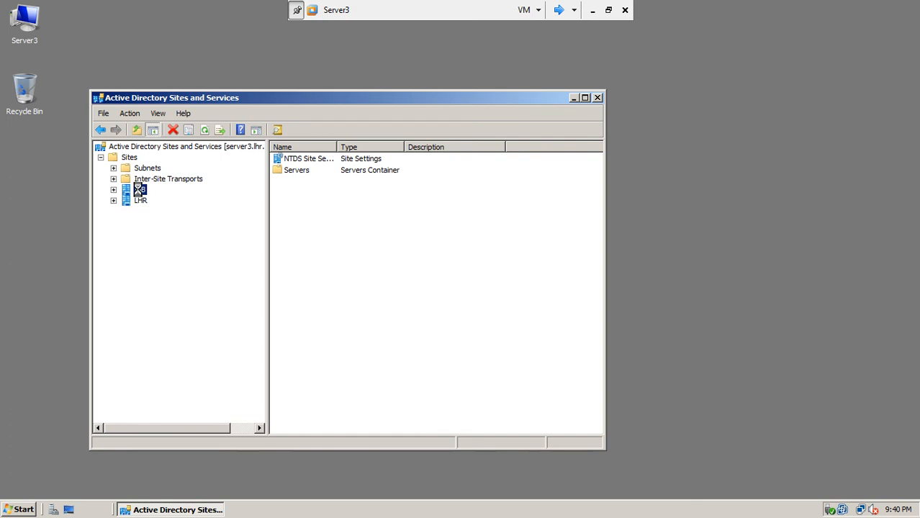
{"action": "left_click", "coordinate": [565, 10]}
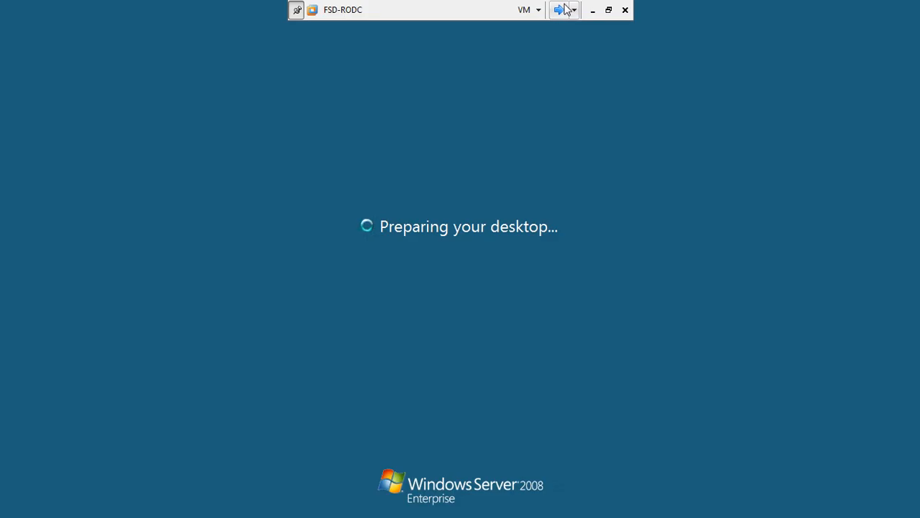
Step: On Server1, expand ISB's servers and replicate SERVER1's connections from SERVER3 and SERVER2 now
{"action": "left_click", "coordinate": [565, 10]}
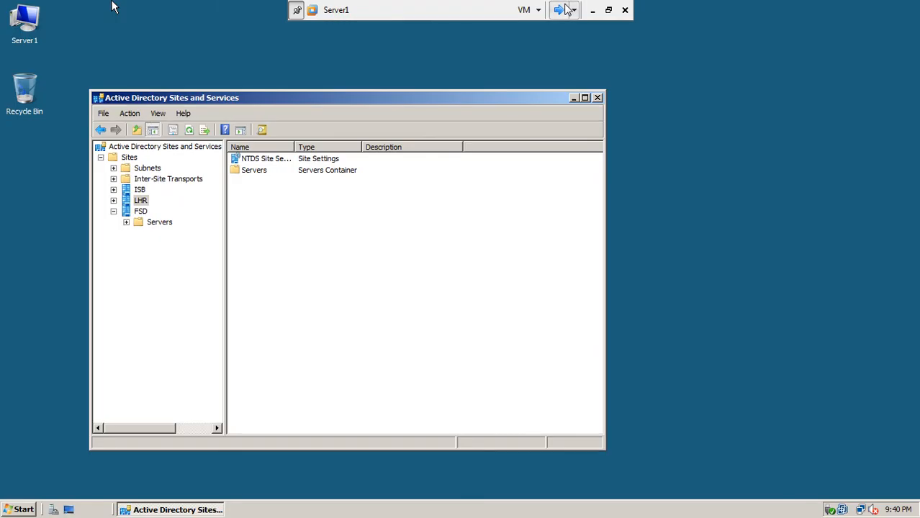
{"action": "left_click", "coordinate": [113, 189]}
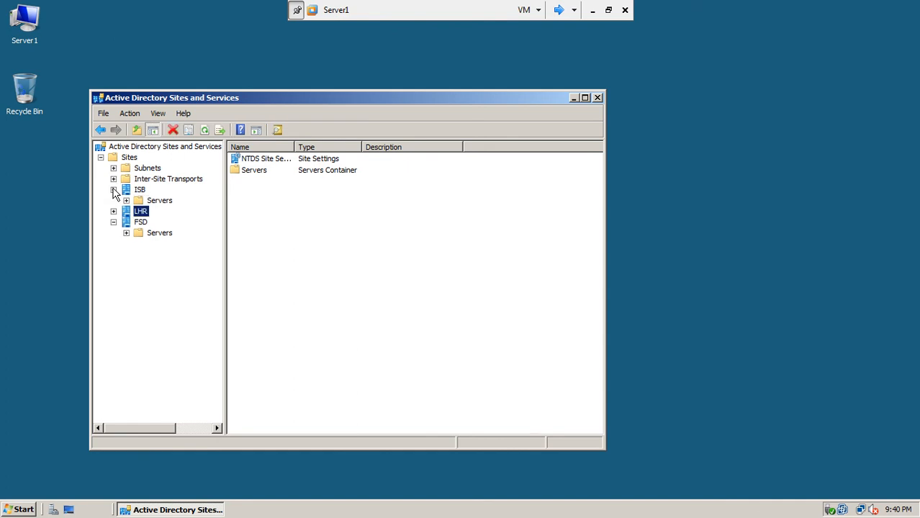
{"action": "left_click", "coordinate": [126, 201]}
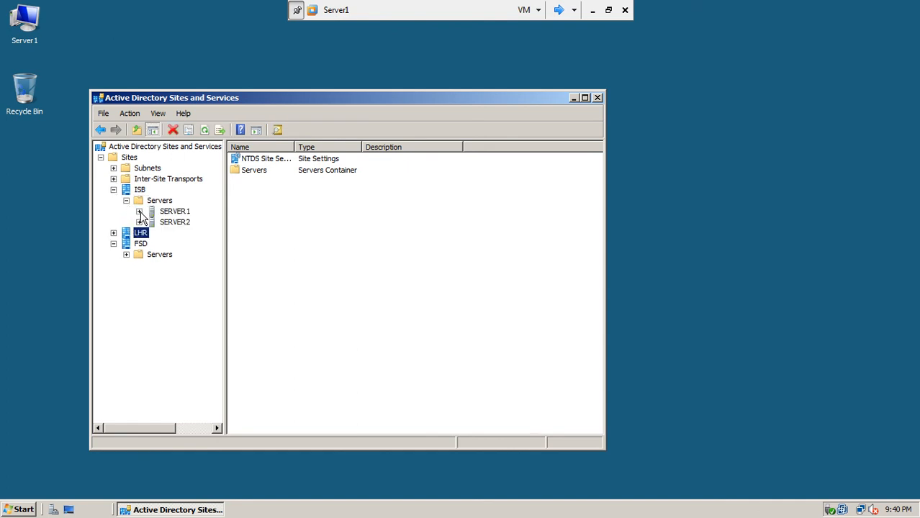
{"action": "left_click", "coordinate": [139, 211]}
{"action": "left_click", "coordinate": [139, 233]}
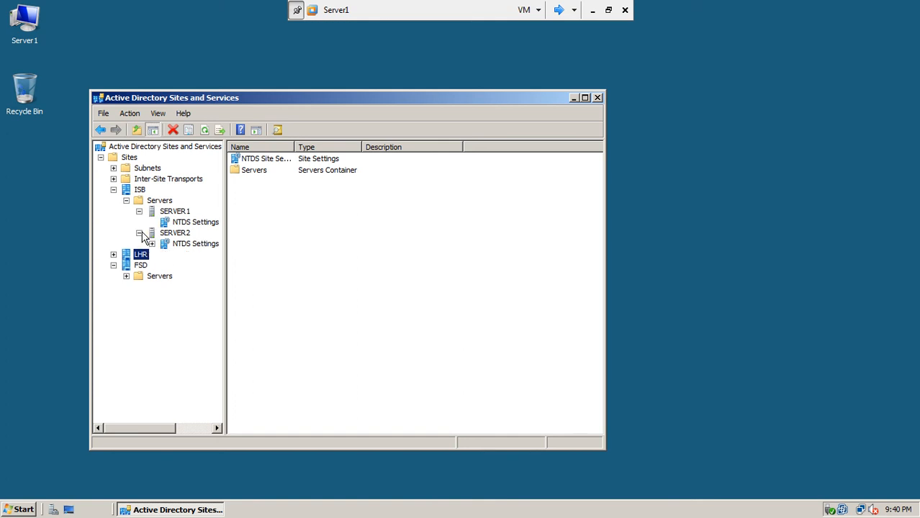
{"action": "left_click", "coordinate": [188, 222]}
{"action": "right_click", "coordinate": [288, 163]}
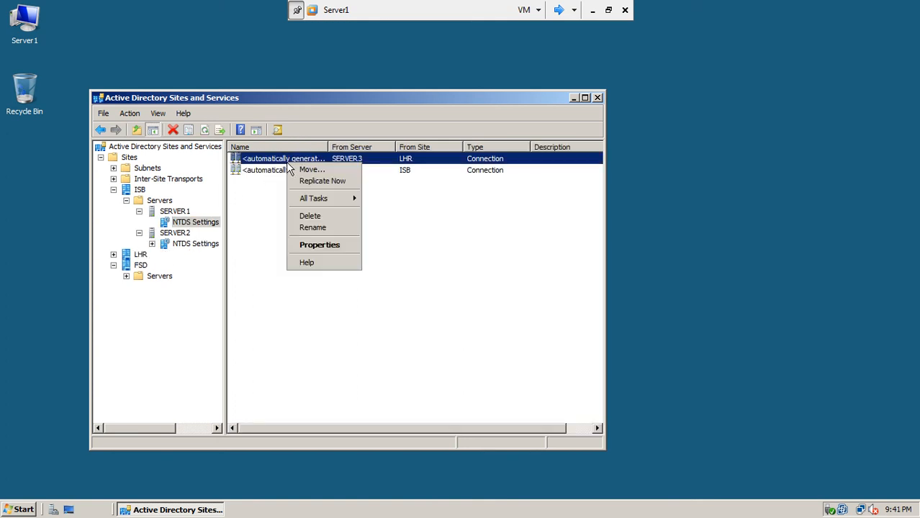
{"action": "left_click", "coordinate": [302, 183]}
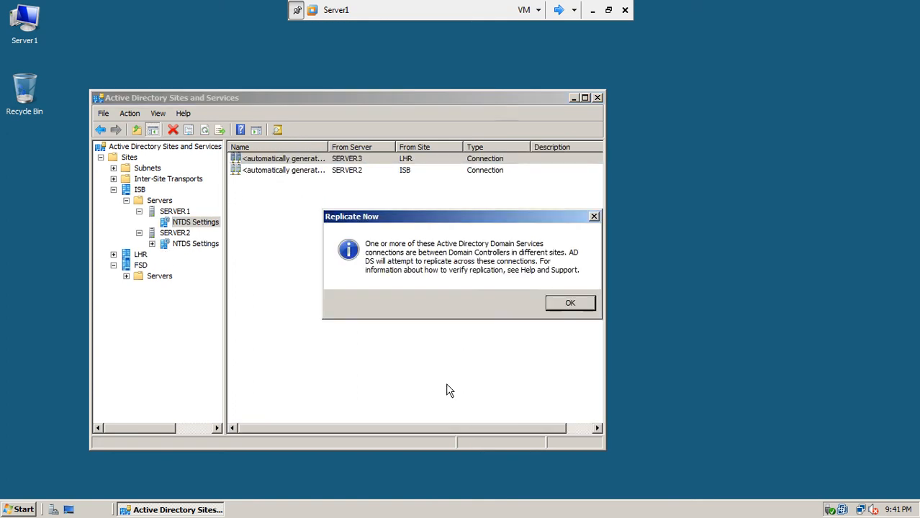
{"action": "left_click", "coordinate": [556, 305]}
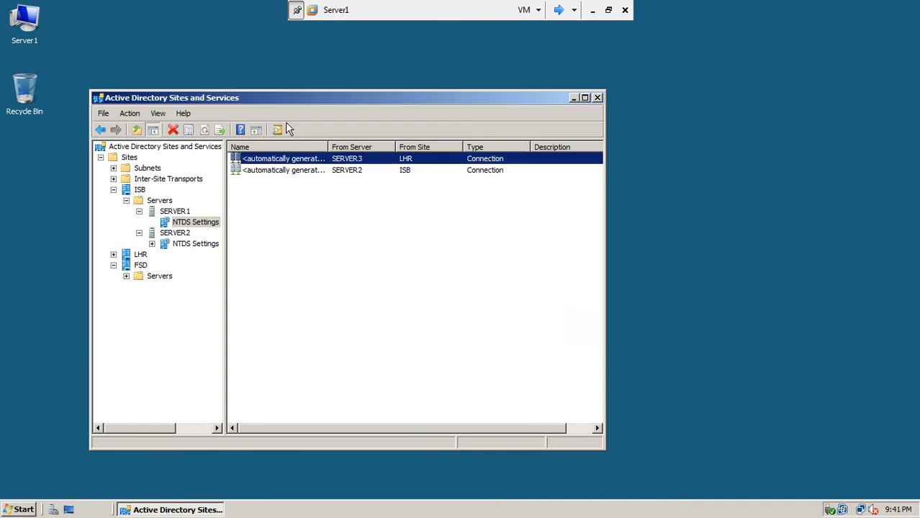
{"action": "right_click", "coordinate": [289, 173]}
{"action": "left_click", "coordinate": [303, 191]}
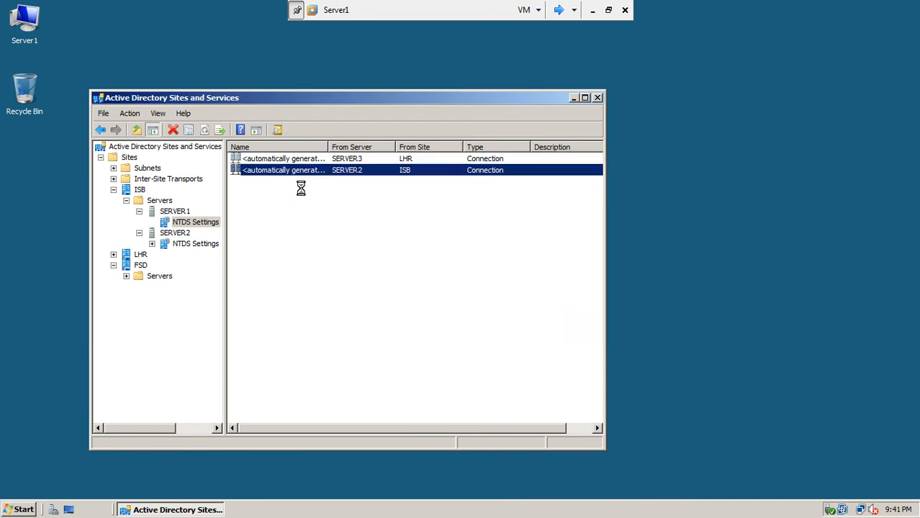
{"action": "left_click", "coordinate": [565, 298]}
Step: Replicate SERVER2's connection from SERVER1 now and acknowledge the confirmation
{"action": "left_click", "coordinate": [152, 245]}
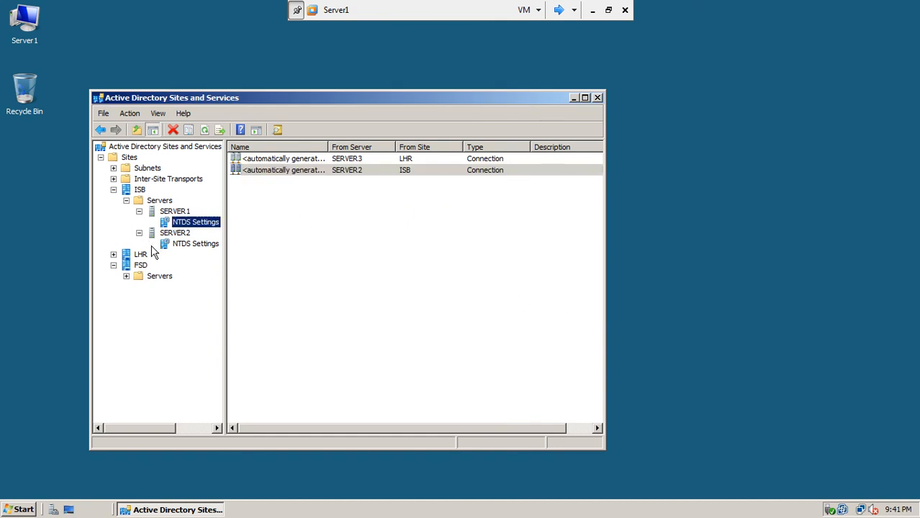
{"action": "left_click", "coordinate": [191, 245]}
{"action": "right_click", "coordinate": [275, 166]}
{"action": "left_click", "coordinate": [289, 180]}
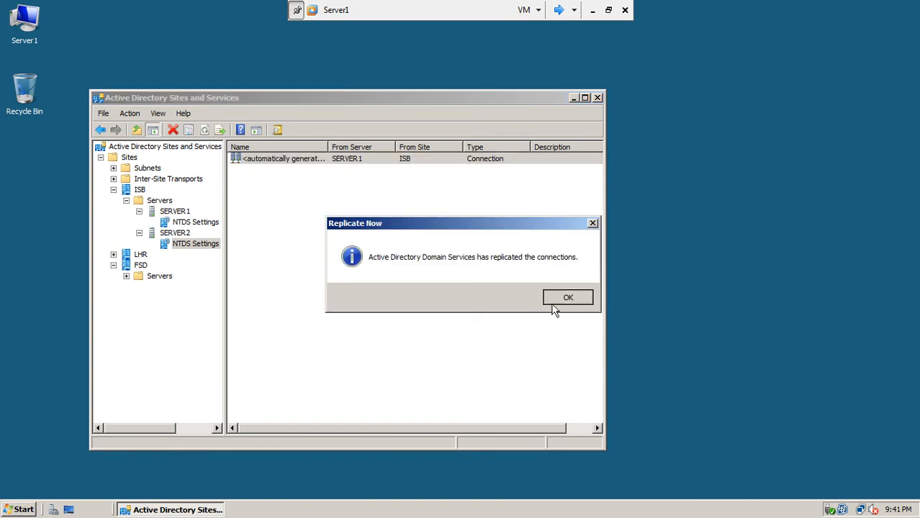
{"action": "left_click", "coordinate": [566, 297]}
Step: Replicate SERVER3's LHR connection from SERVER1 now, then expand the FSD site's Servers container
{"action": "left_click", "coordinate": [113, 254]}
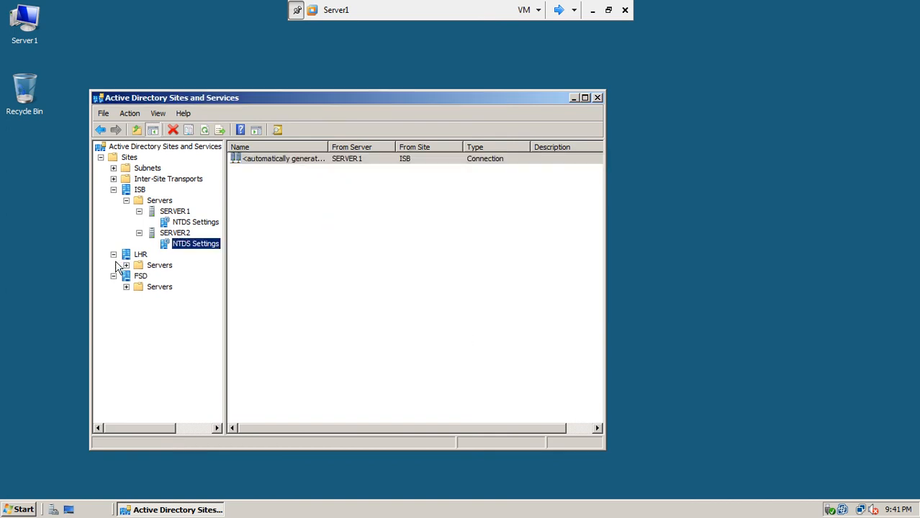
{"action": "left_click", "coordinate": [126, 266]}
{"action": "left_click", "coordinate": [157, 276]}
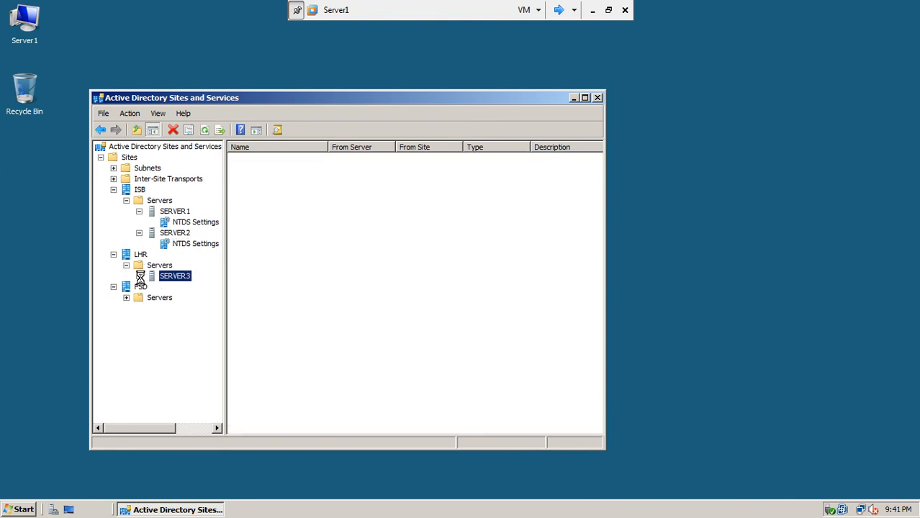
{"action": "left_click", "coordinate": [138, 277]}
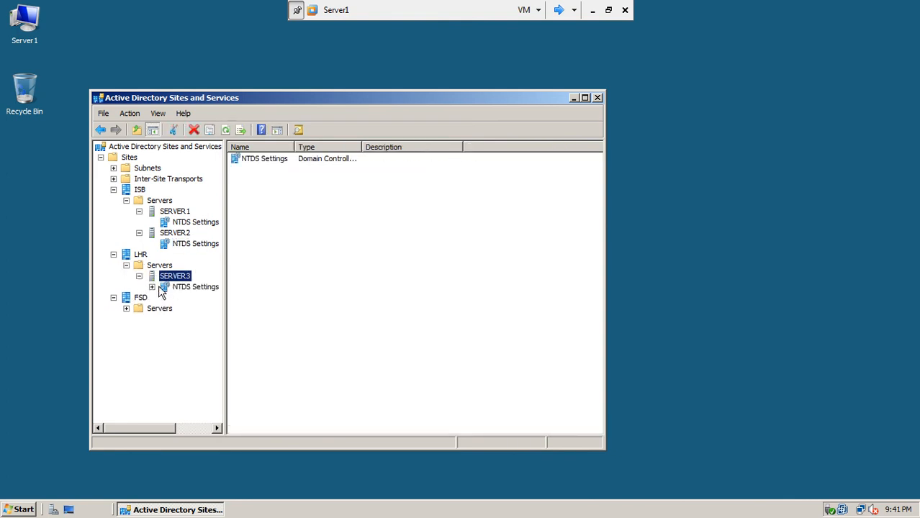
{"action": "left_click", "coordinate": [186, 288]}
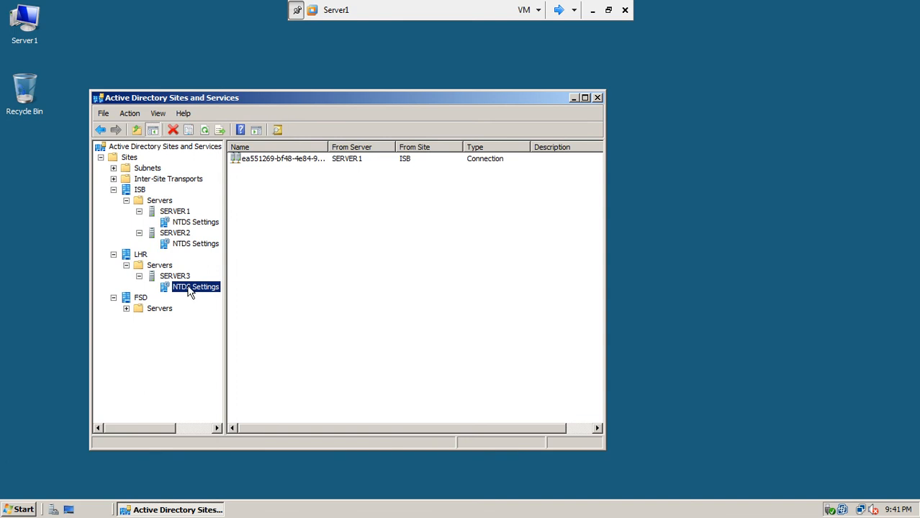
{"action": "right_click", "coordinate": [285, 159]}
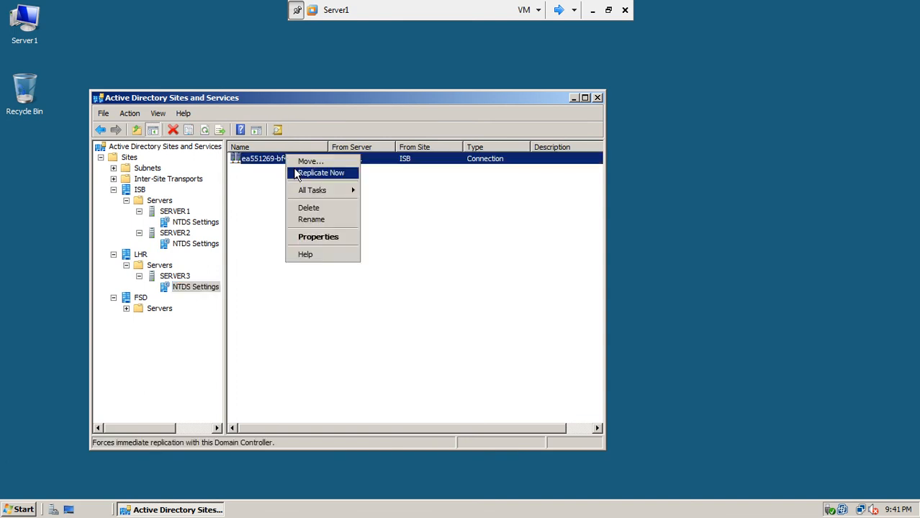
{"action": "left_click", "coordinate": [294, 173]}
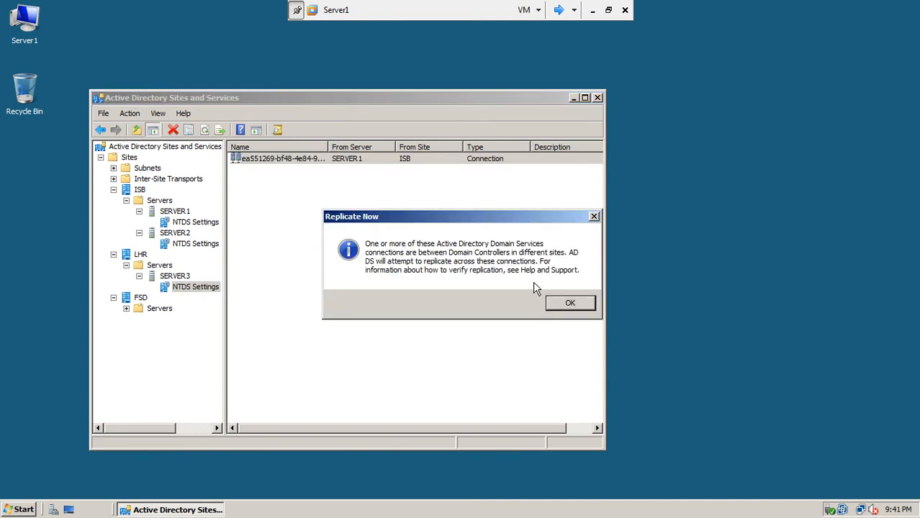
{"action": "left_click", "coordinate": [557, 306]}
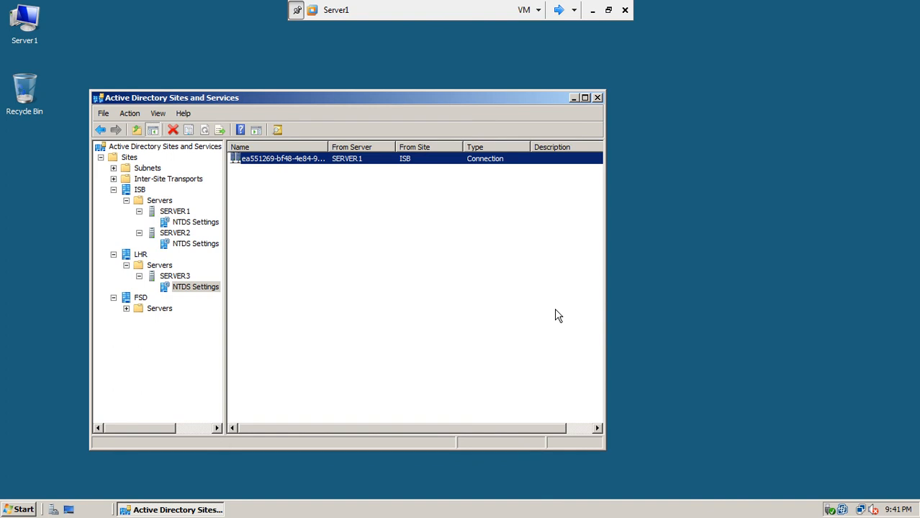
{"action": "left_click", "coordinate": [127, 309]}
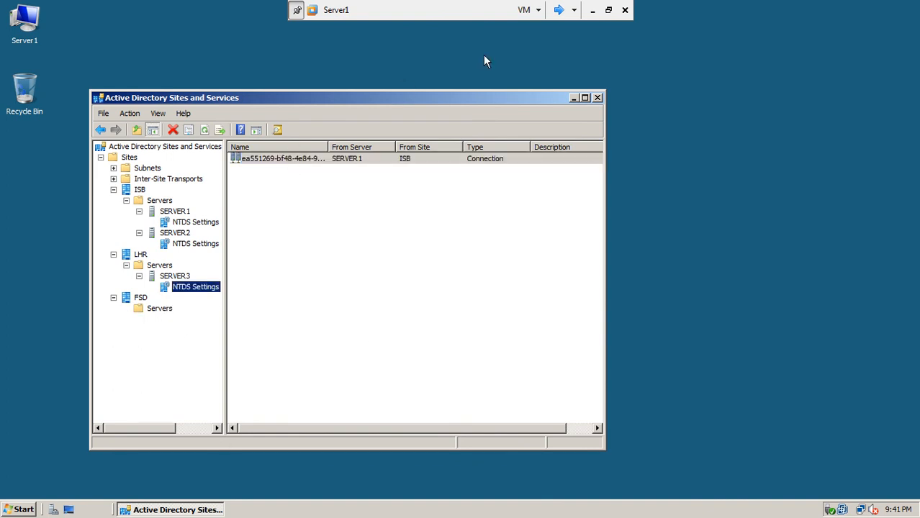
Step: On Server3, refresh the site list several times, close Sites and Services, and refresh the desktop
{"action": "left_click", "coordinate": [560, 10]}
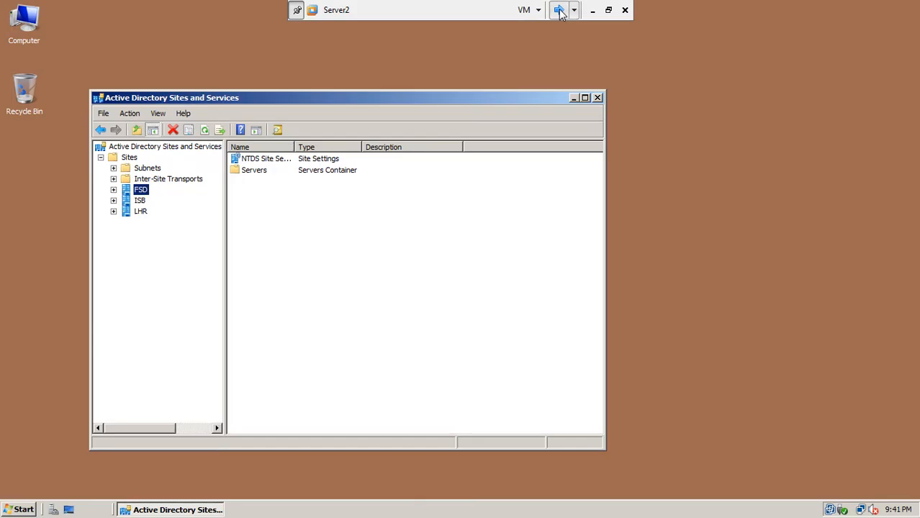
{"action": "left_click", "coordinate": [205, 131]}
{"action": "left_click", "coordinate": [205, 132]}
{"action": "left_click", "coordinate": [205, 132]}
{"action": "left_click", "coordinate": [205, 132]}
{"action": "left_click", "coordinate": [205, 132]}
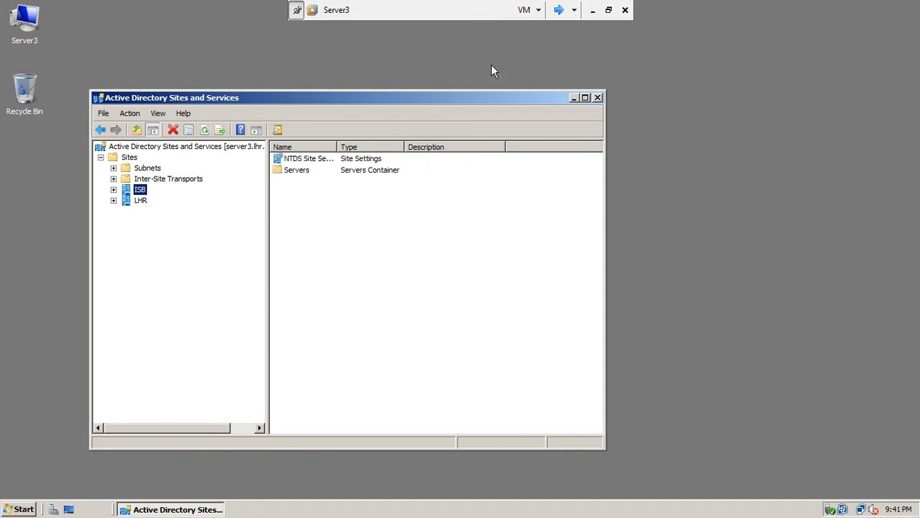
{"action": "left_click", "coordinate": [596, 98]}
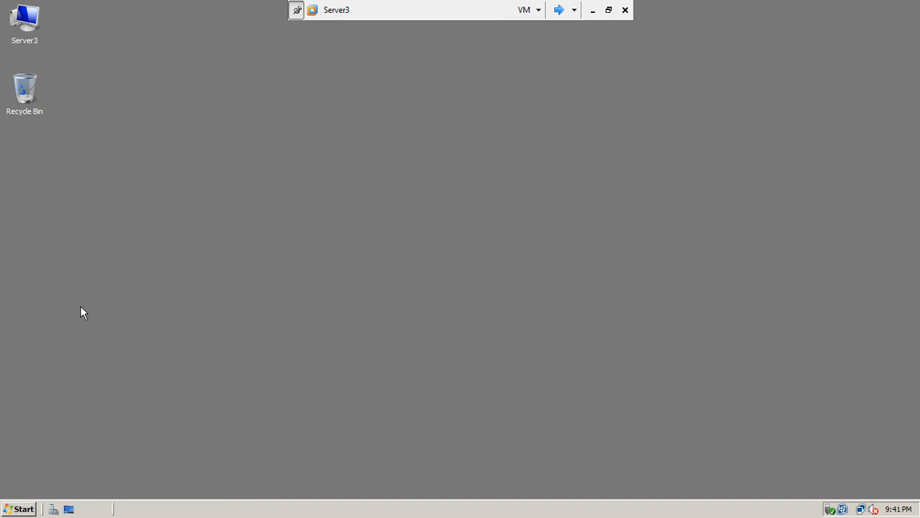
{"action": "right_click", "coordinate": [135, 188]}
{"action": "left_click", "coordinate": [155, 215]}
Step: Reopen Active Directory Sites and Services, confirm the new FSD site is listed, and close it
{"action": "left_click", "coordinate": [19, 511]}
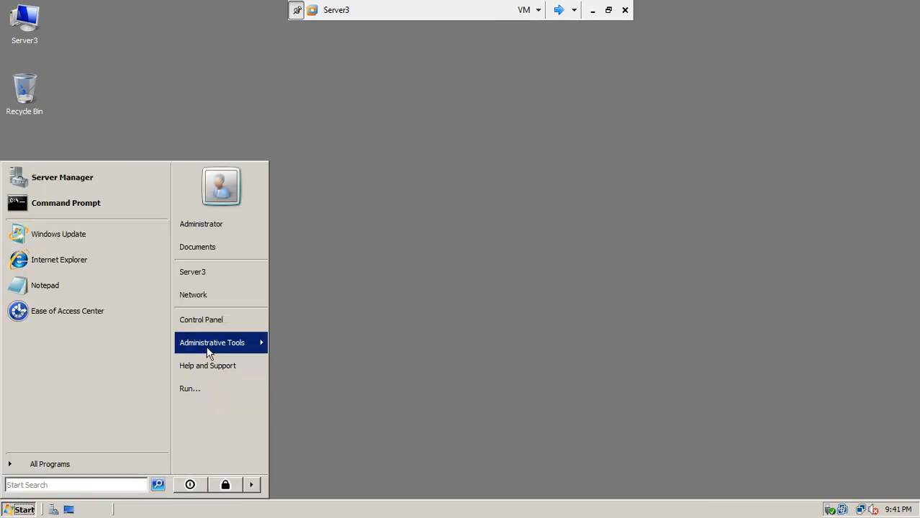
{"action": "mouse_move", "coordinate": [207, 353]}
{"action": "left_click", "coordinate": [388, 63]}
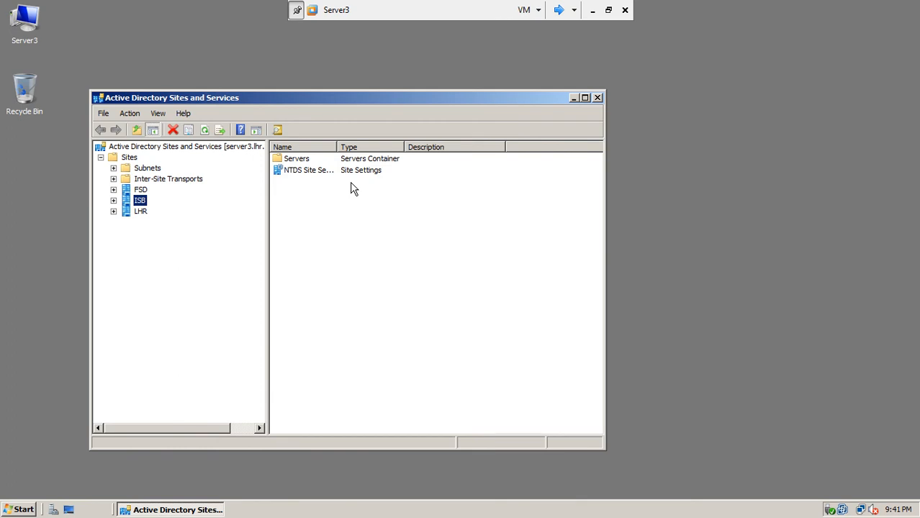
{"action": "left_click", "coordinate": [141, 187]}
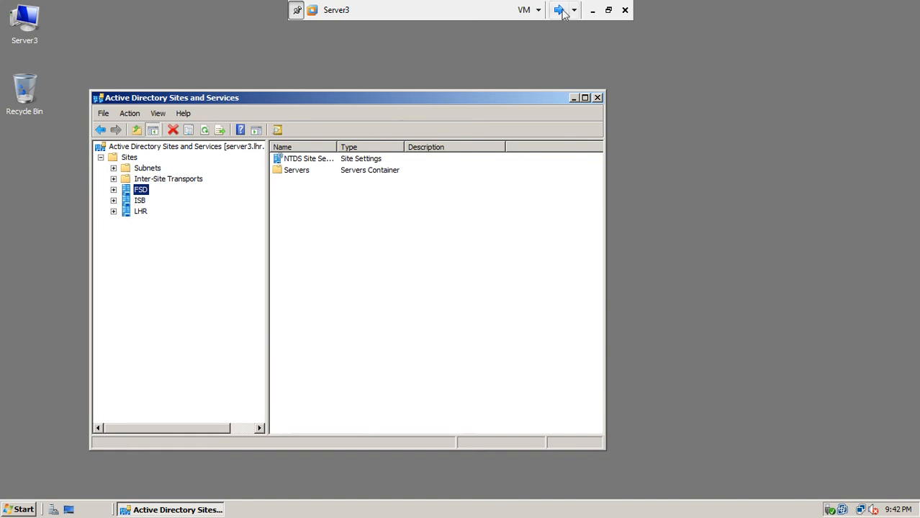
{"action": "left_click", "coordinate": [597, 97]}
{"action": "left_click", "coordinate": [559, 9]}
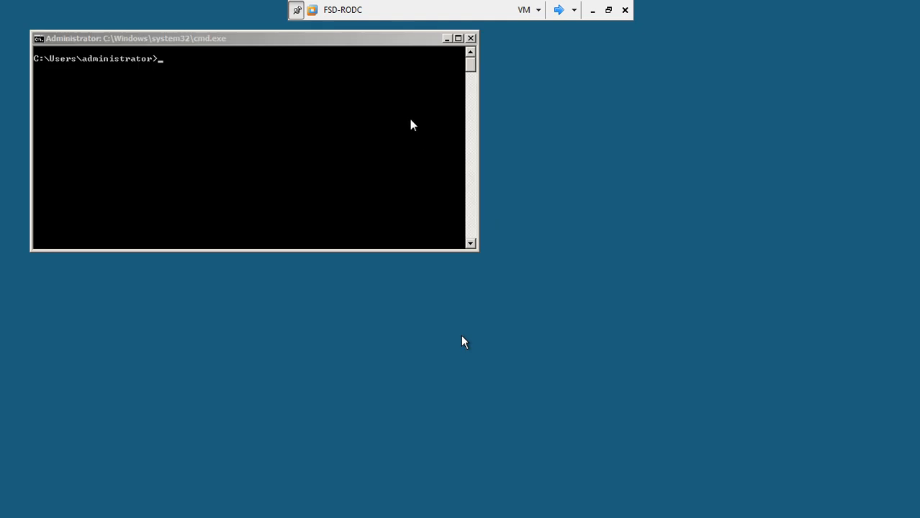
Step: Centre FSD-RODC's command window and run systeminfo to view its full system report
{"action": "left_click", "coordinate": [366, 41]}
{"action": "left_click_drag", "start_coordinate": [365, 40], "coordinate": [551, 142]}
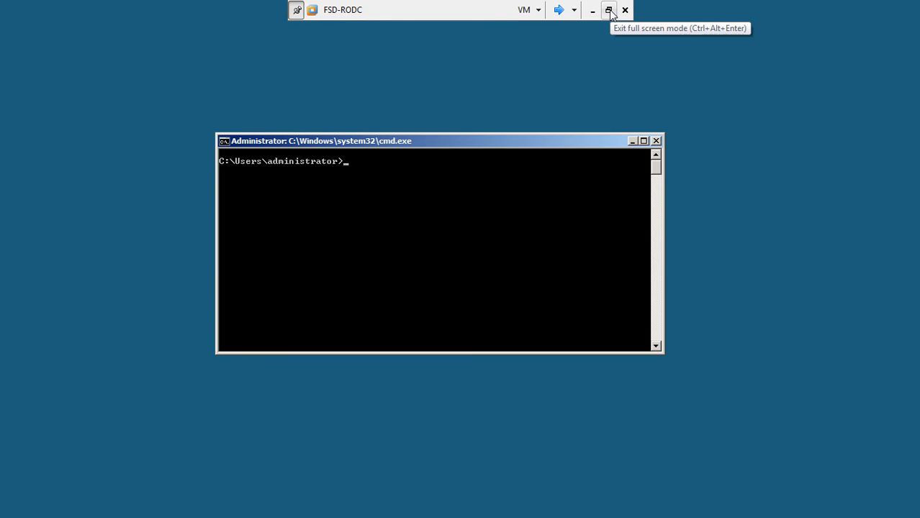
{"action": "type", "text": "sy"}
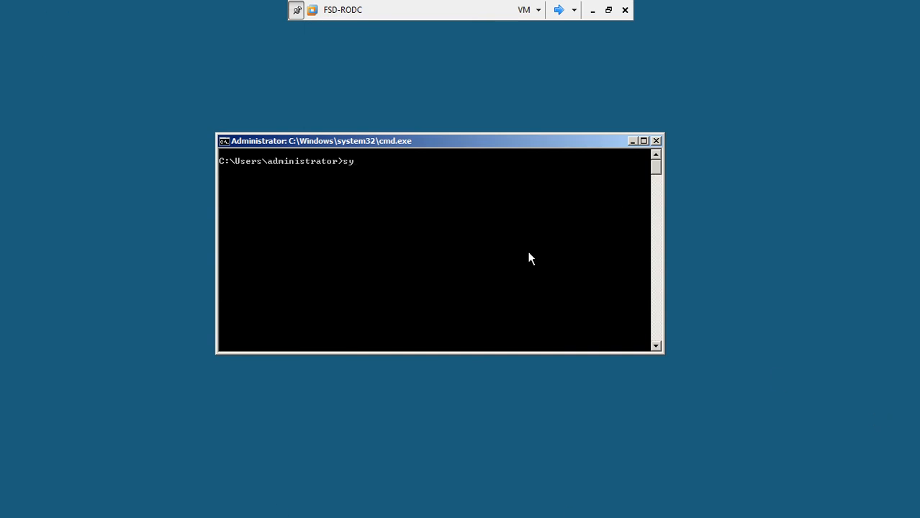
{"action": "key", "text": "BackSpace"}
{"action": "key", "text": "BackSpace"}
{"action": "type", "text": "systeminfo"}
{"action": "key", "text": "Return"}
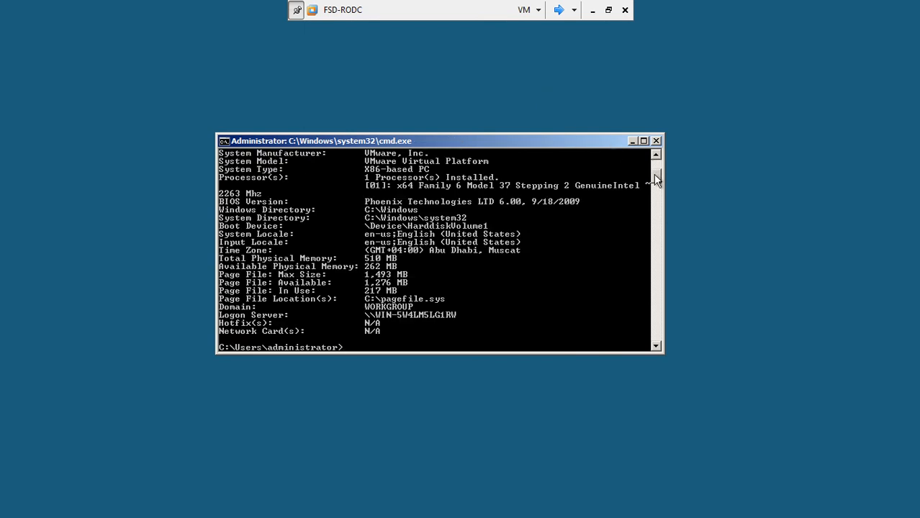
{"action": "scroll", "coordinate": [655, 180], "scroll_direction": "up", "scroll_amount": 5}
Step: Exit full screen and minimize VMware Workstation to reach the host desktop
{"action": "left_click", "coordinate": [608, 10]}
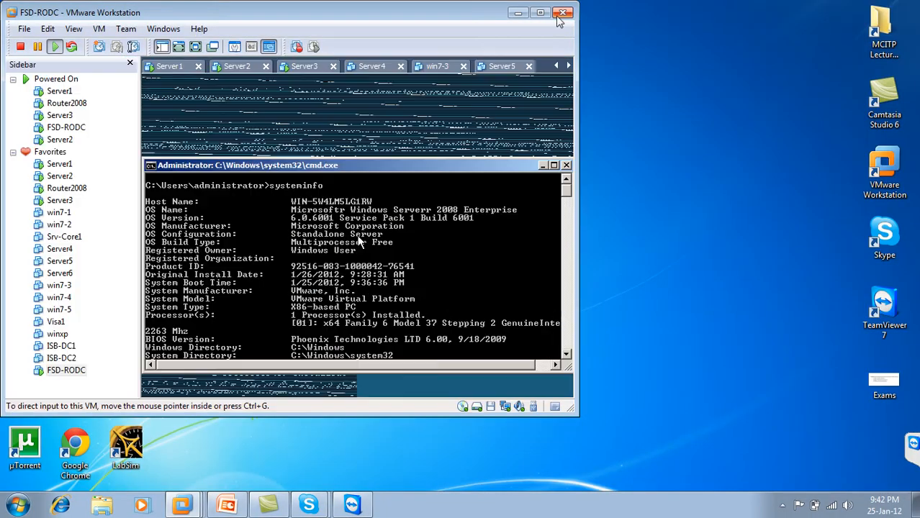
{"action": "double_click", "coordinate": [482, 16]}
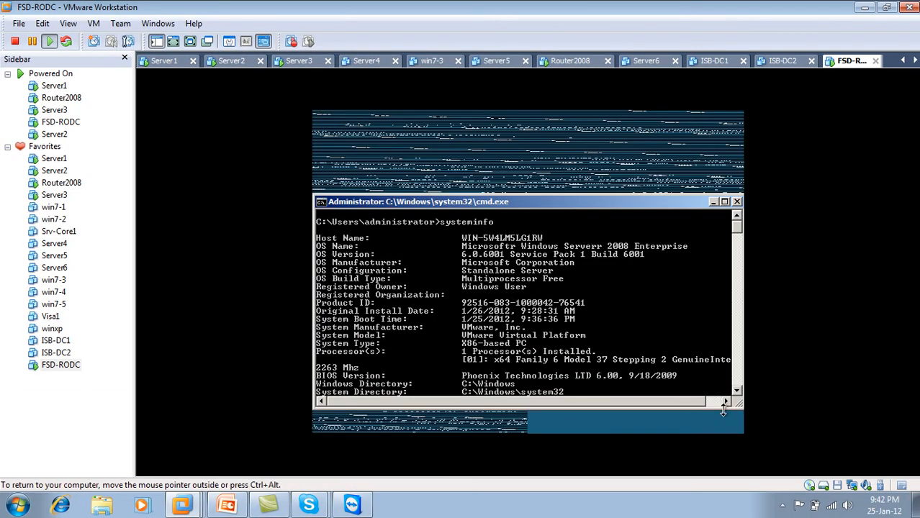
{"action": "left_click", "coordinate": [866, 8]}
Step: Confirm the host's DVD RW drive is E: in Computer, then reopen FSD-RODC from the taskbar
{"action": "double_click", "coordinate": [32, 108]}
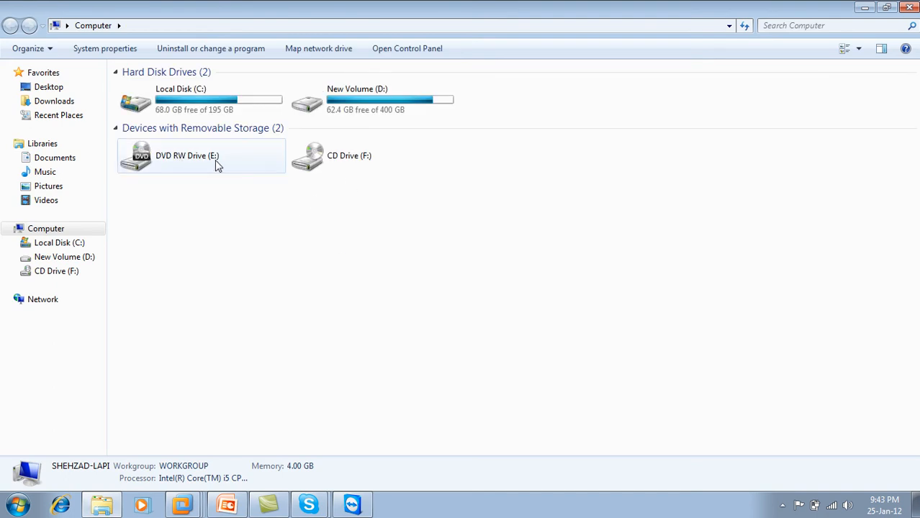
{"action": "left_click", "coordinate": [913, 8]}
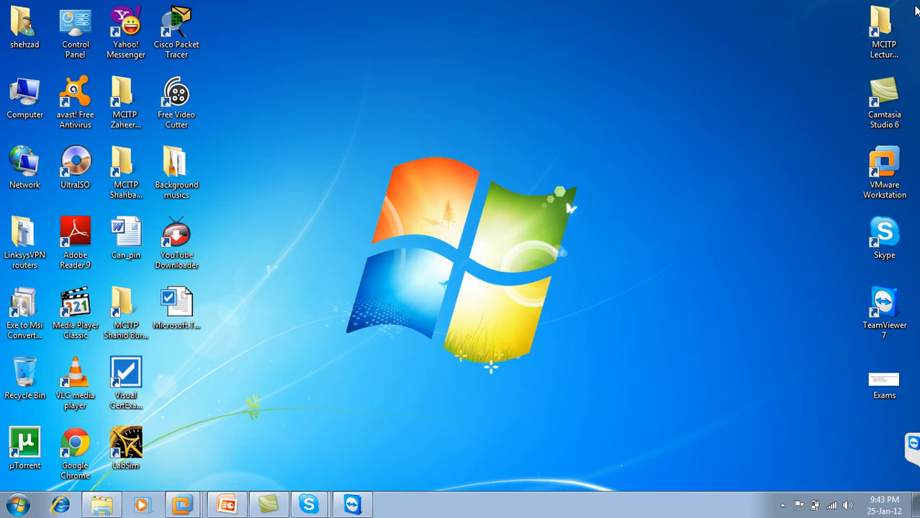
{"action": "right_click", "coordinate": [181, 500]}
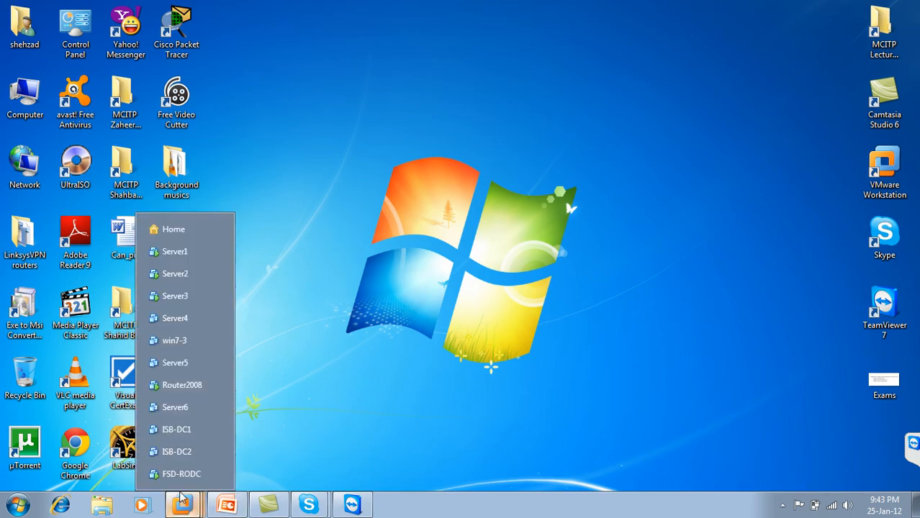
{"action": "left_click", "coordinate": [180, 474]}
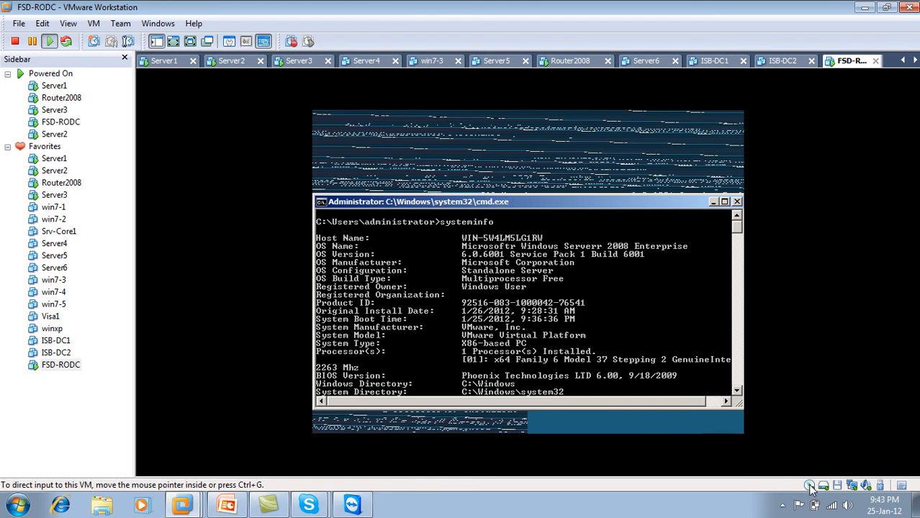
Step: Set FSD-RODC's CD/DVD to use host physical drive E:, then restore full-screen view
{"action": "left_click", "coordinate": [810, 486]}
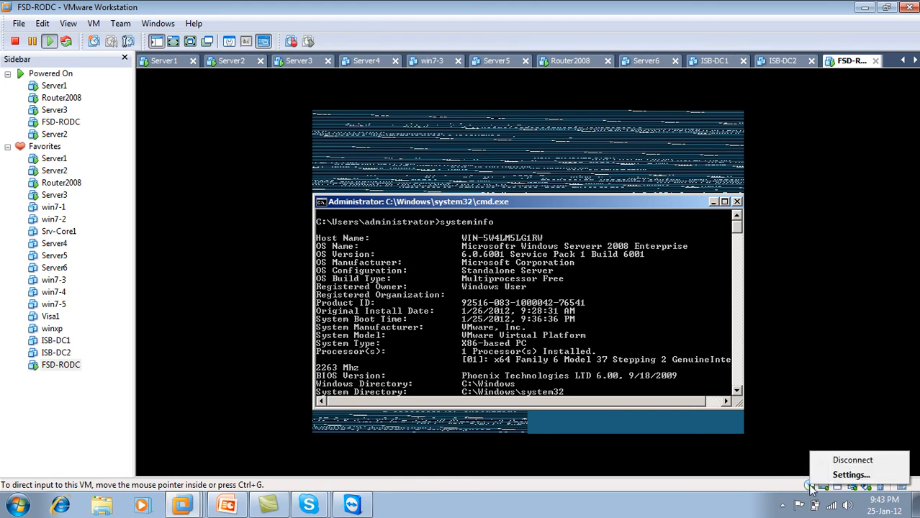
{"action": "left_click", "coordinate": [846, 475]}
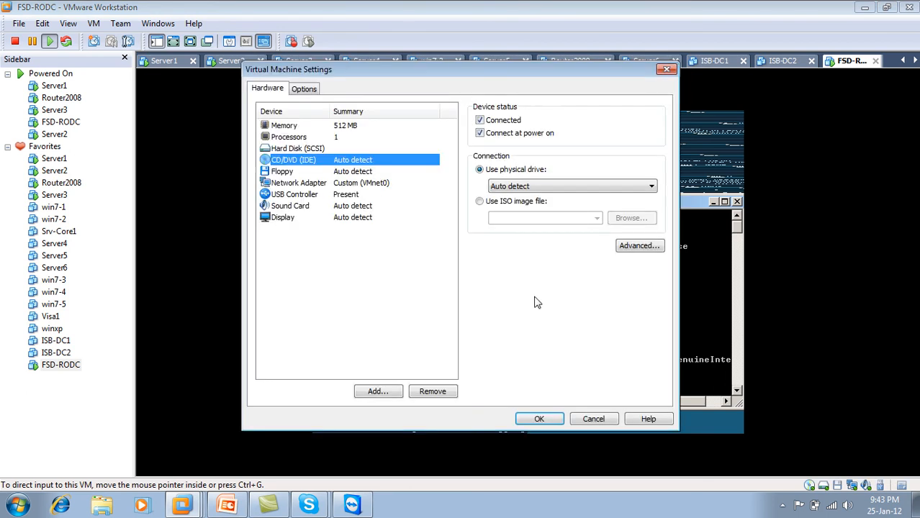
{"action": "left_click", "coordinate": [525, 187]}
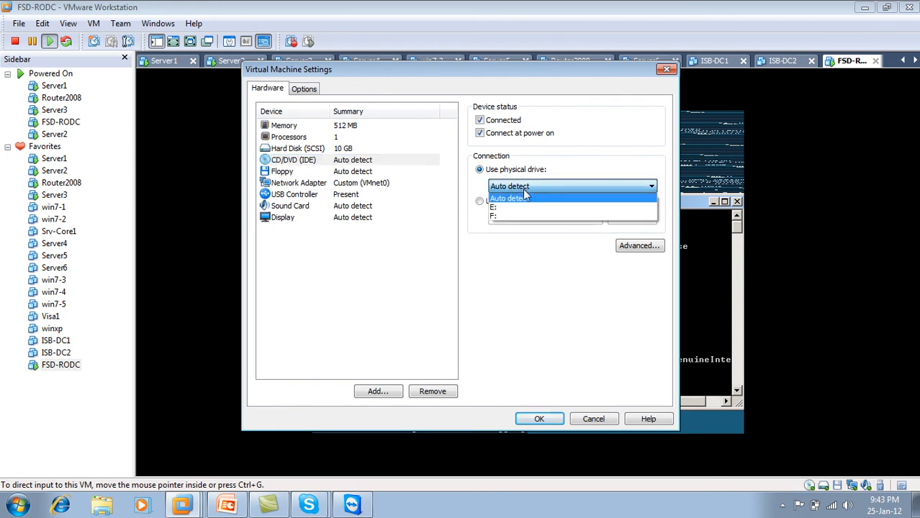
{"action": "left_click", "coordinate": [508, 206]}
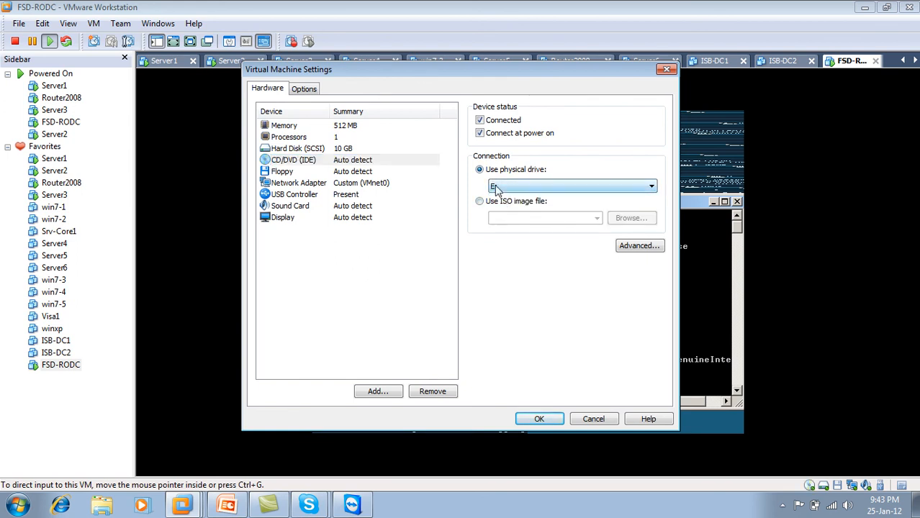
{"action": "left_click", "coordinate": [533, 420]}
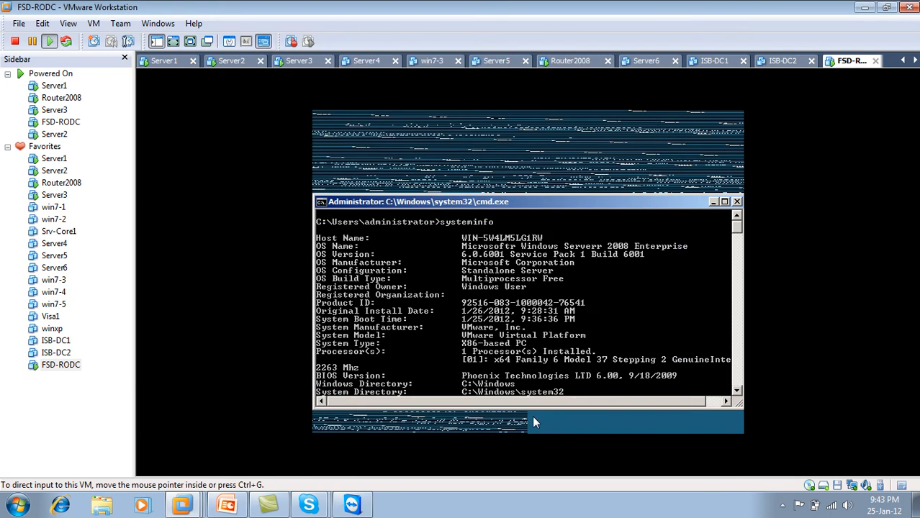
{"action": "left_click", "coordinate": [190, 41]}
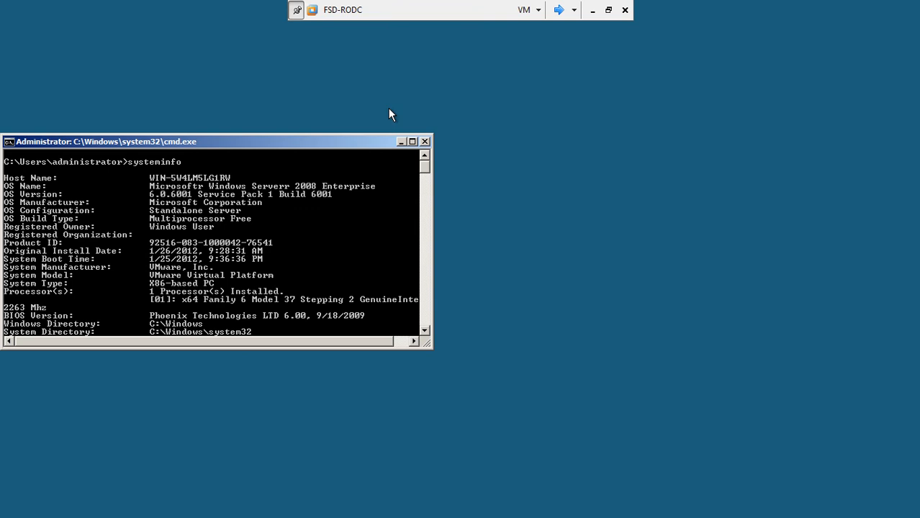
Step: Centre the FSD-RODC command window and switch it to the D: drive with cd\ and d:
{"action": "left_click_drag", "start_coordinate": [341, 142], "coordinate": [508, 109]}
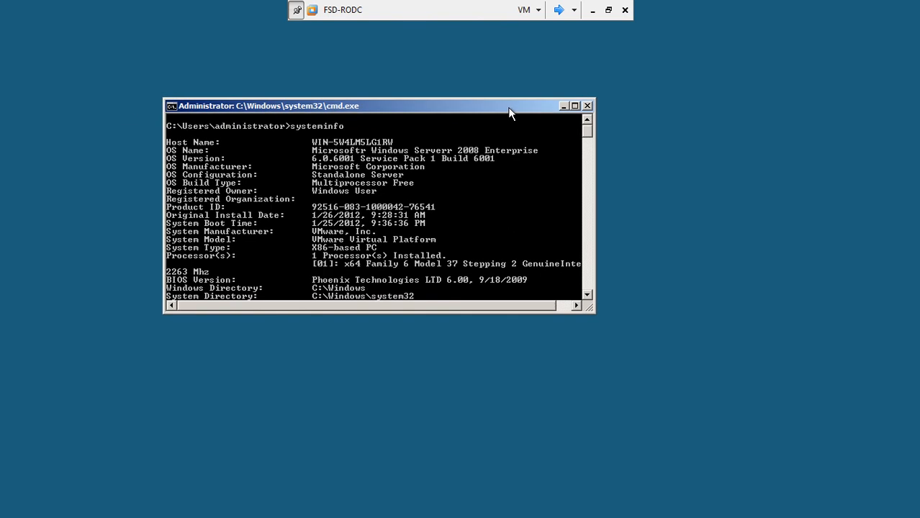
{"action": "key", "text": "Return"}
{"action": "key", "text": "Return"}
{"action": "key", "text": "Return"}
{"action": "key", "text": "Return"}
{"action": "key", "text": "Return"}
{"action": "key", "text": "Return"}
{"action": "key", "text": "Return"}
{"action": "type", "text": "cd\\"}
{"action": "key", "text": "Return"}
{"action": "key", "text": "Return"}
{"action": "key", "text": "Return"}
{"action": "key", "text": "Return"}
{"action": "key", "text": "Return"}
{"action": "key", "text": "Return"}
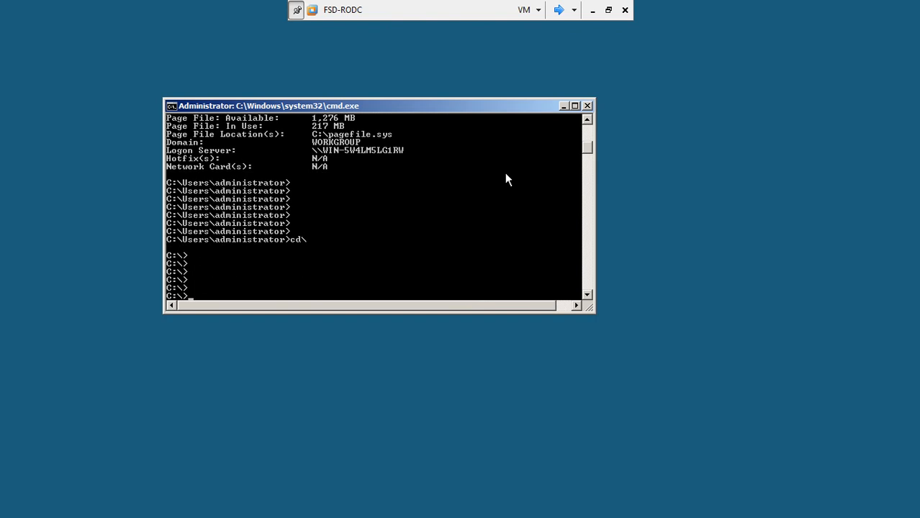
{"action": "type", "text": "d:"}
{"action": "key", "text": "Return"}
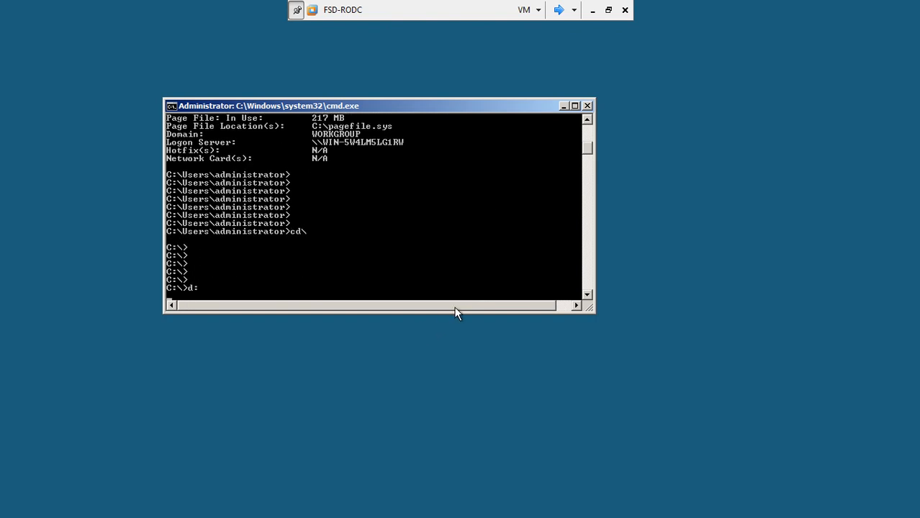
Step: Enlarge the console, list the D: drive files and run coreconfigurator1.5.0.1.msi
{"action": "left_click_drag", "start_coordinate": [455, 310], "coordinate": [457, 376]}
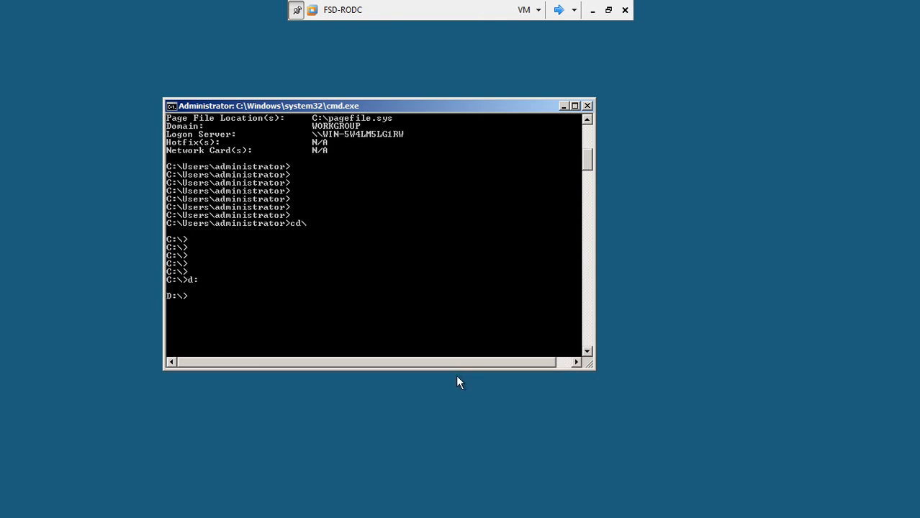
{"action": "left_click_drag", "start_coordinate": [593, 367], "coordinate": [656, 411]}
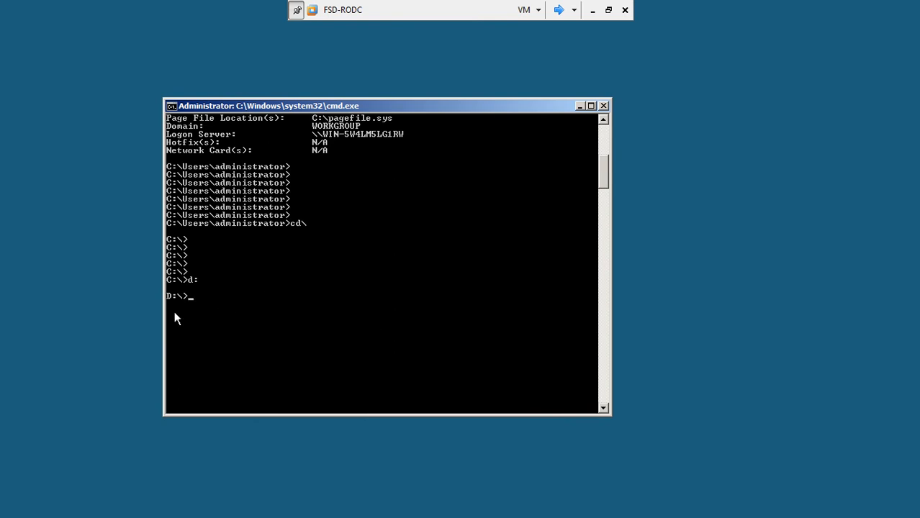
{"action": "type", "text": "r"}
{"action": "key", "text": "Return"}
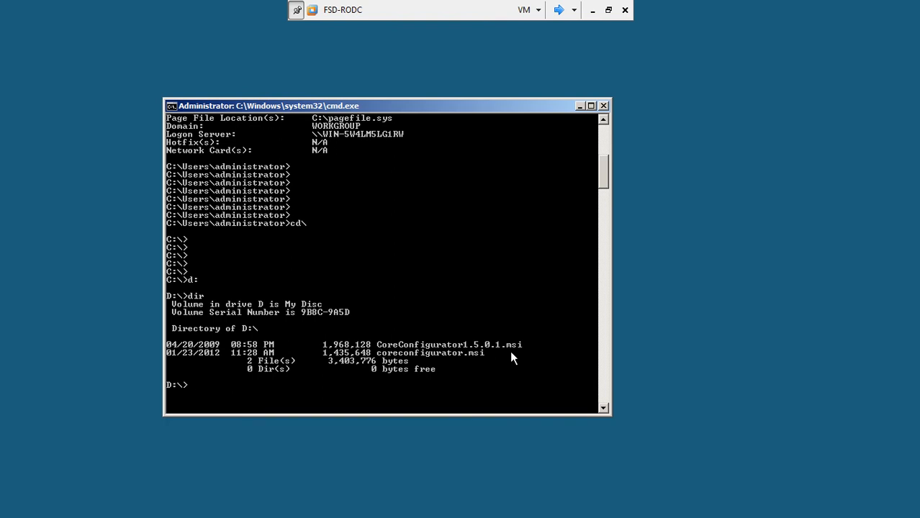
{"action": "type", "text": "coreconfigurator1"}
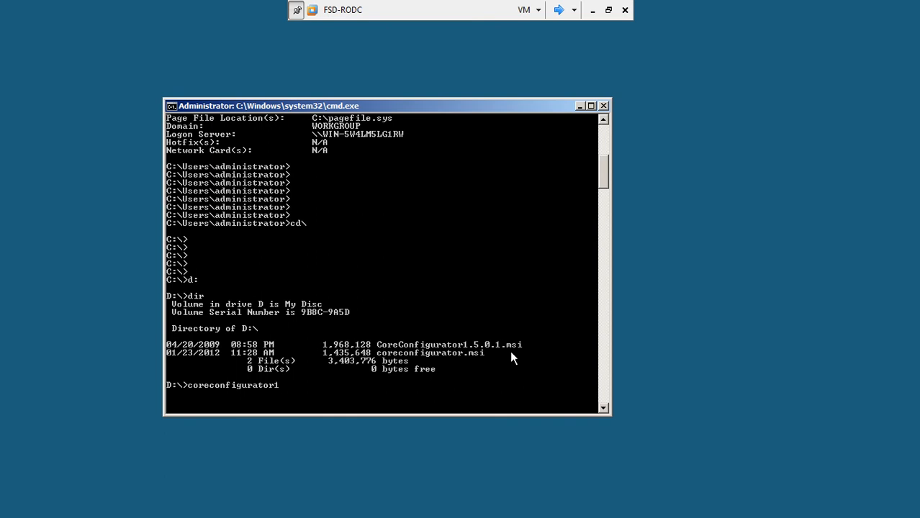
{"action": "type", "text": ".5.0.1.msi"}
{"action": "key", "text": "Return"}
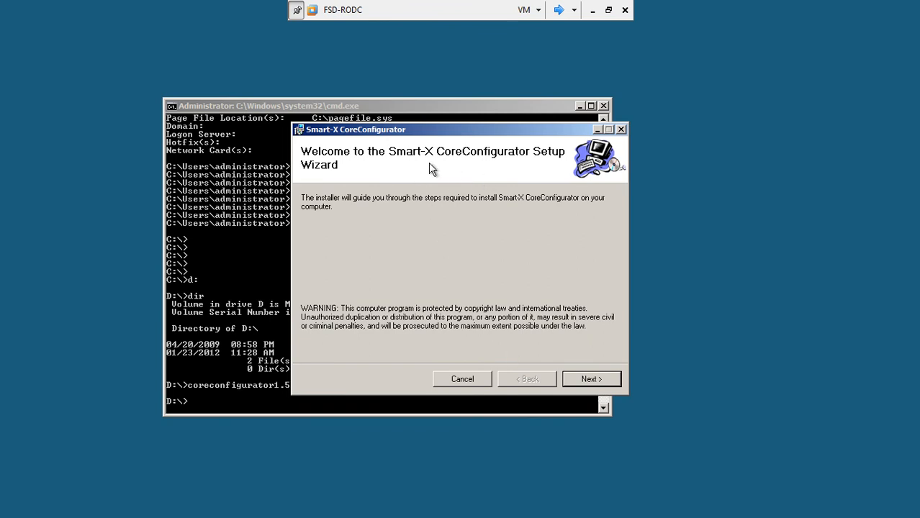
Step: Accept the CoreConfigurator license agreement in the setup wizard
{"action": "left_click", "coordinate": [571, 380]}
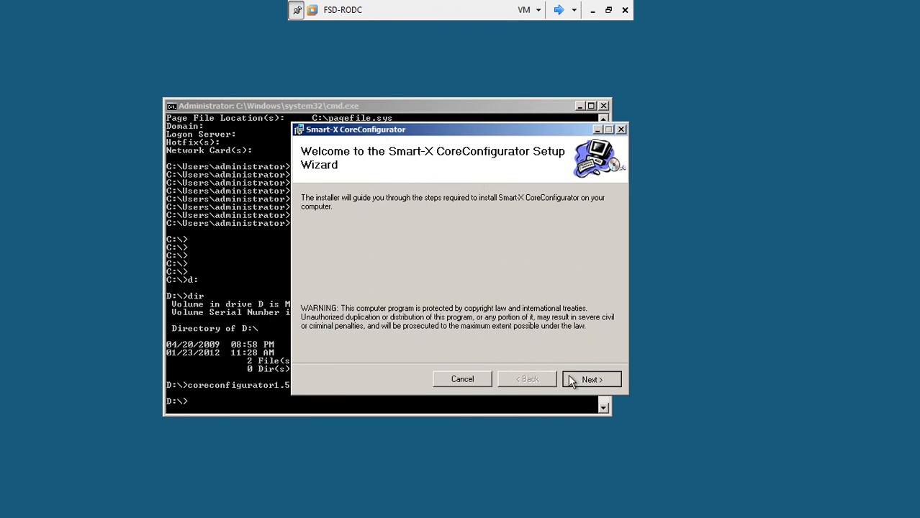
{"action": "left_click", "coordinate": [438, 352]}
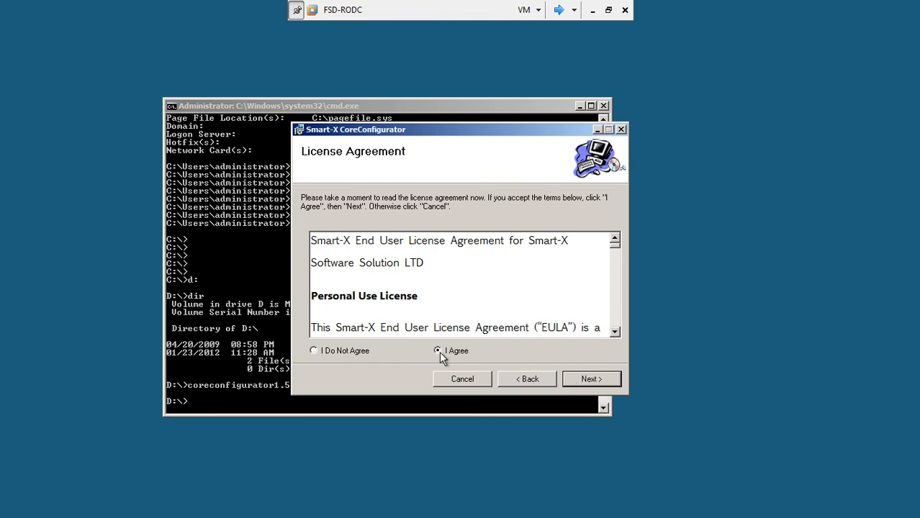
{"action": "left_click", "coordinate": [580, 382]}
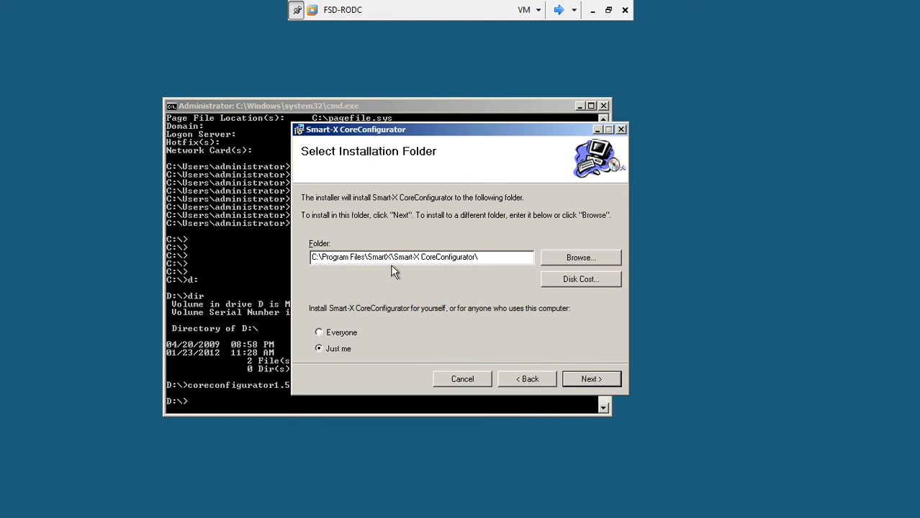
Step: Install CoreConfigurator into the C:\cc folder and close the finished installer
{"action": "left_click", "coordinate": [483, 258]}
{"action": "key", "text": "BackSpace"}
{"action": "key", "text": "BackSpace"}
{"action": "key", "text": "BackSpace"}
{"action": "key", "text": "BackSpace"}
{"action": "key", "text": "BackSpace"}
{"action": "key", "text": "BackSpace"}
{"action": "key", "text": "BackSpace"}
{"action": "key", "text": "BackSpace"}
{"action": "key", "text": "BackSpace"}
{"action": "key", "text": "BackSpace"}
{"action": "key", "text": "BackSpace"}
{"action": "key", "text": "BackSpace"}
{"action": "key", "text": "BackSpace"}
{"action": "key", "text": "BackSpace"}
{"action": "key", "text": "BackSpace"}
{"action": "key", "text": "BackSpace"}
{"action": "key", "text": "BackSpace"}
{"action": "key", "text": "BackSpace"}
{"action": "key", "text": "BackSpace"}
{"action": "key", "text": "BackSpace"}
{"action": "key", "text": "BackSpace"}
{"action": "key", "text": "BackSpace"}
{"action": "key", "text": "BackSpace"}
{"action": "key", "text": "BackSpace"}
{"action": "key", "text": "BackSpace"}
{"action": "key", "text": "BackSpace"}
{"action": "key", "text": "BackSpace"}
{"action": "key", "text": "BackSpace"}
{"action": "key", "text": "BackSpace"}
{"action": "key", "text": "BackSpace"}
{"action": "key", "text": "BackSpace"}
{"action": "key", "text": "BackSpace"}
{"action": "key", "text": "BackSpace"}
{"action": "key", "text": "BackSpace"}
{"action": "key", "text": "BackSpace"}
{"action": "key", "text": "BackSpace"}
{"action": "key", "text": "BackSpace"}
{"action": "key", "text": "BackSpace"}
{"action": "key", "text": "BackSpace"}
{"action": "key", "text": "BackSpace"}
{"action": "key", "text": "BackSpace"}
{"action": "key", "text": "BackSpace"}
{"action": "key", "text": "BackSpace"}
{"action": "key", "text": "BackSpace"}
{"action": "key", "text": "BackSpace"}
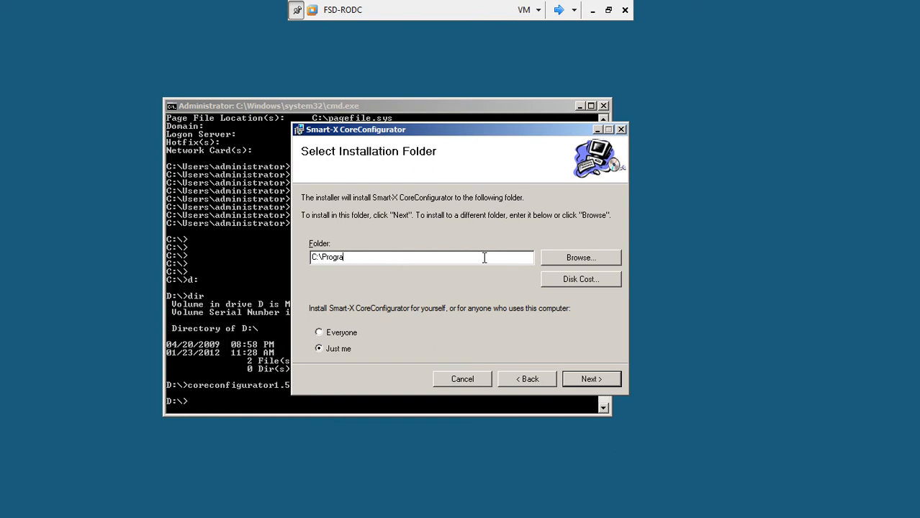
{"action": "key", "text": "BackSpace"}
{"action": "type", "text": "o"}
{"action": "key", "text": "BackSpace"}
{"action": "key", "text": "BackSpace"}
{"action": "type", "text": "cc"}
{"action": "left_click", "coordinate": [588, 382]}
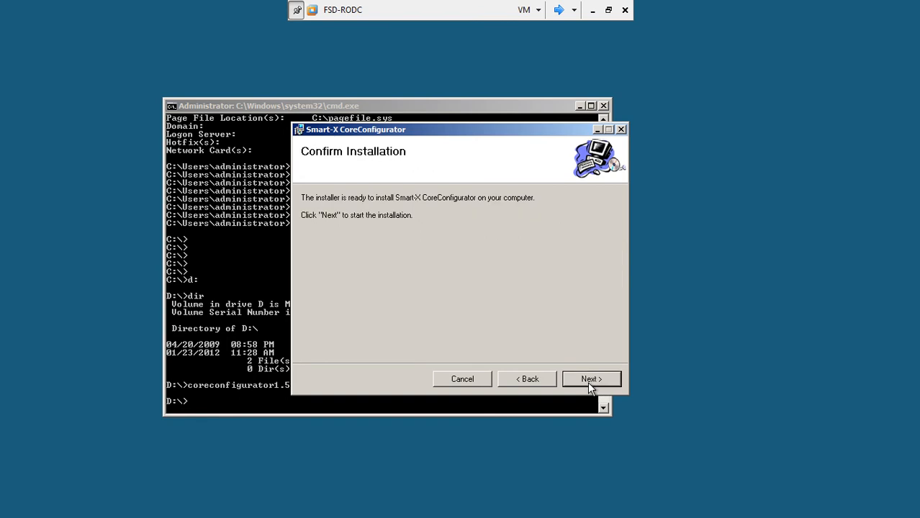
{"action": "left_click", "coordinate": [585, 384]}
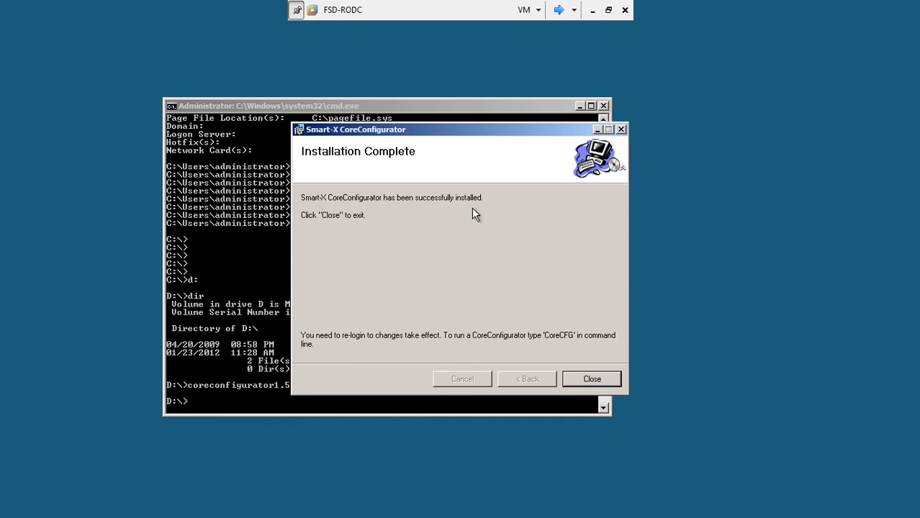
{"action": "left_click", "coordinate": [585, 381]}
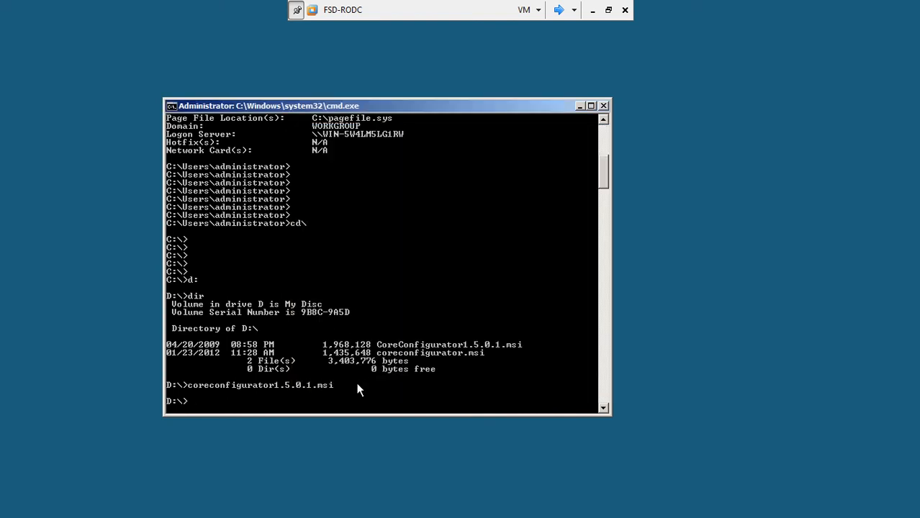
Step: Switch to C:, move into the cc folder and list its contents
{"action": "type", "text": "c:"}
{"action": "key", "text": "Return"}
{"action": "key", "text": "Return"}
{"action": "key", "text": "Return"}
{"action": "key", "text": "Return"}
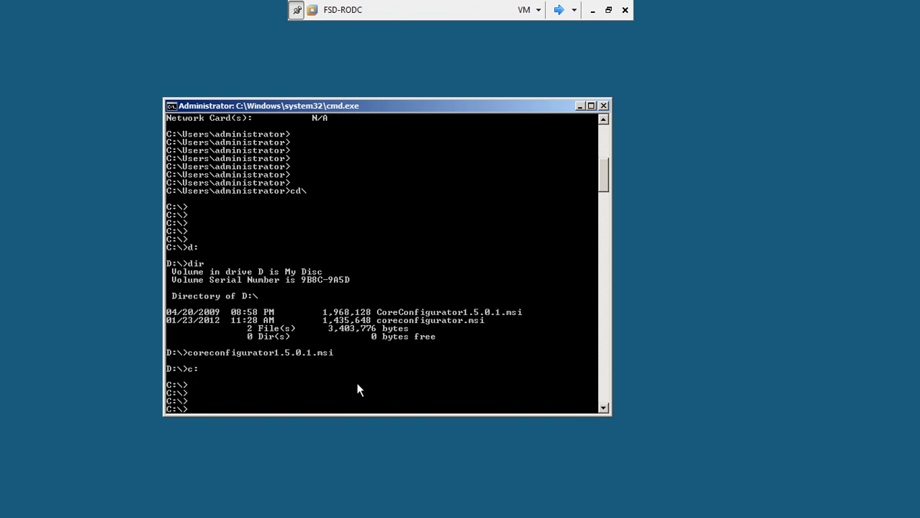
{"action": "type", "text": "dir"}
{"action": "key", "text": "Return"}
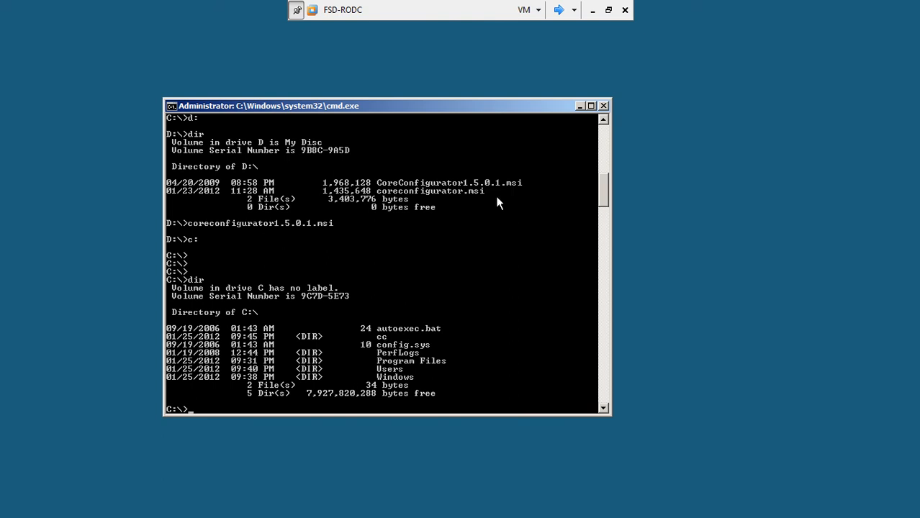
{"action": "type", "text": "cd cc"}
{"action": "key", "text": "Return"}
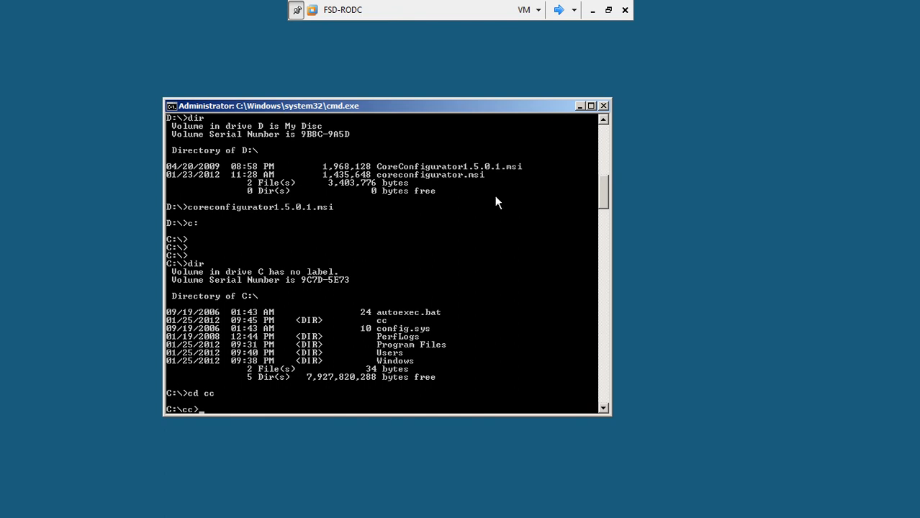
{"action": "type", "text": "dir"}
{"action": "key", "text": "Return"}
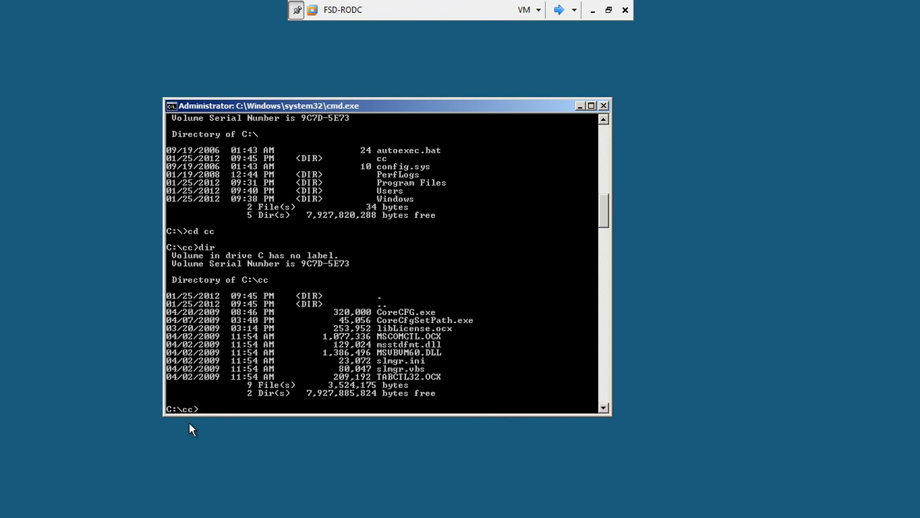
Step: Mark the CoreCFG.exe name in the listing, then run corecfg.exe
{"action": "right_click", "coordinate": [412, 314]}
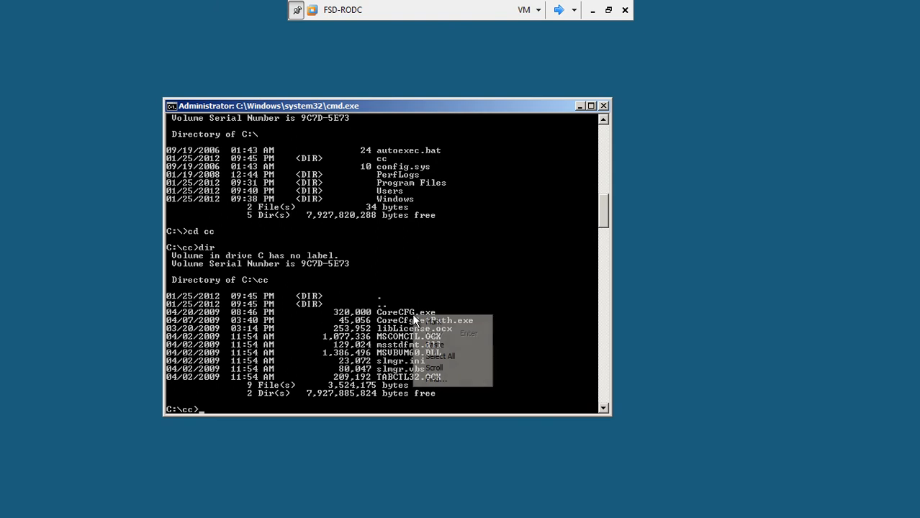
{"action": "left_click", "coordinate": [420, 321]}
{"action": "left_click_drag", "start_coordinate": [374, 314], "coordinate": [445, 314]}
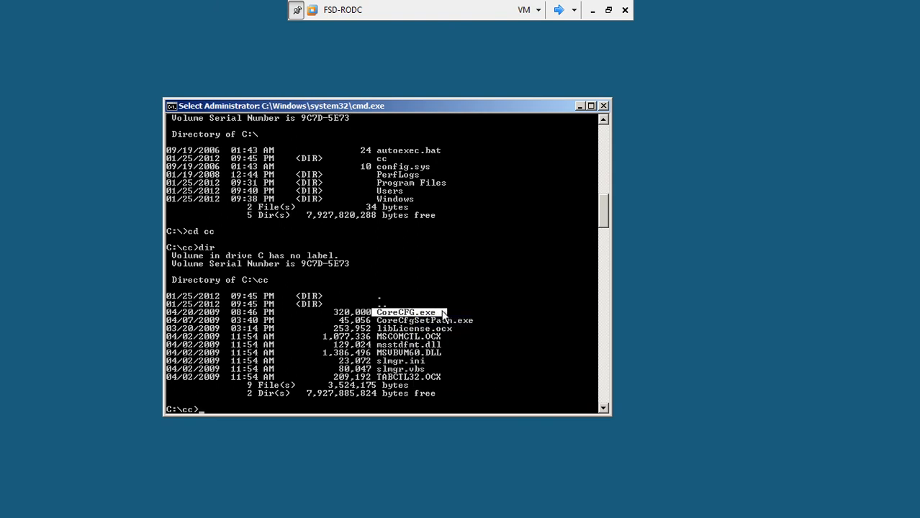
{"action": "left_click", "coordinate": [217, 394]}
{"action": "type", "text": "corecfg.e"}
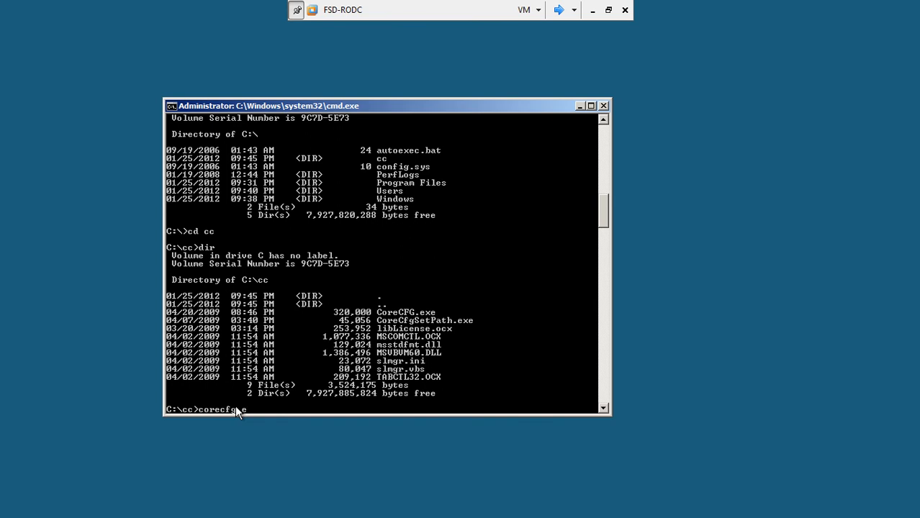
{"action": "type", "text": "xe"}
{"action": "key", "text": "Return"}
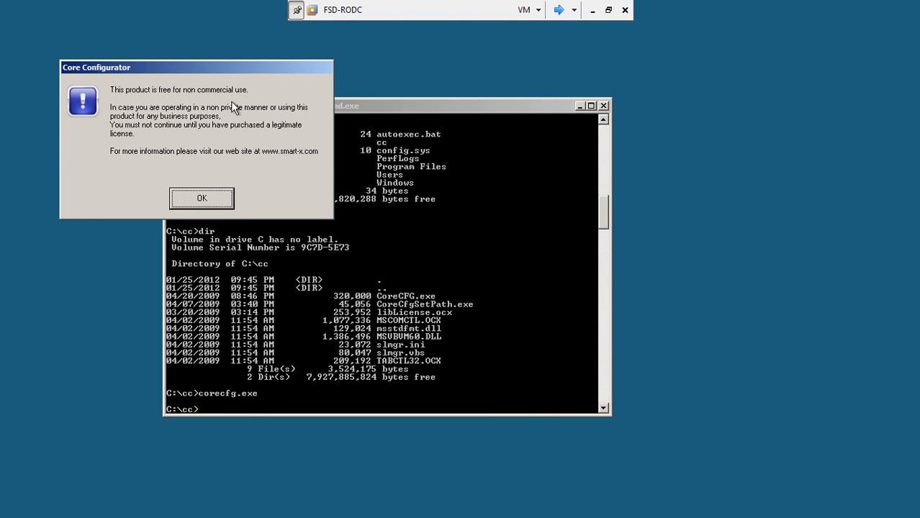
Step: Dismiss the notice, reposition Core Configurator, and review then close its System Information window
{"action": "left_click", "coordinate": [209, 199]}
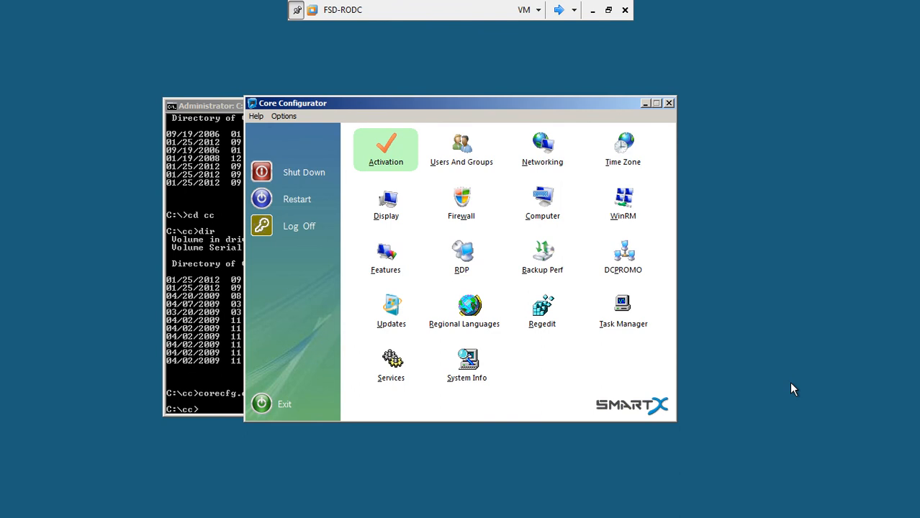
{"action": "left_click_drag", "start_coordinate": [540, 104], "coordinate": [583, 133]}
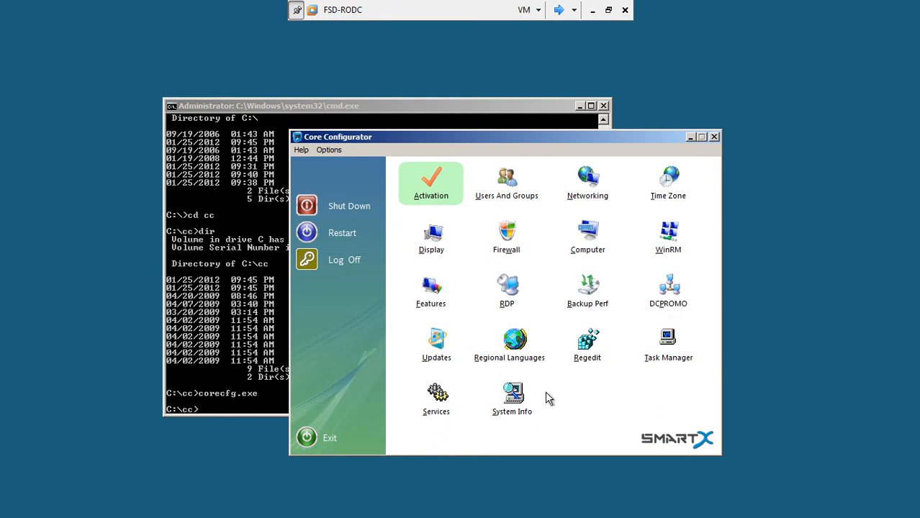
{"action": "left_click", "coordinate": [512, 405]}
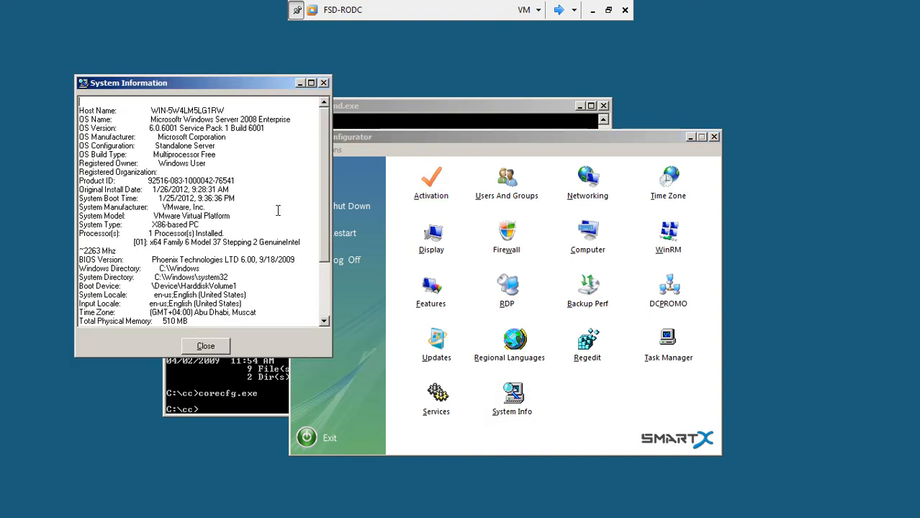
{"action": "left_click_drag", "start_coordinate": [324, 127], "coordinate": [323, 204]}
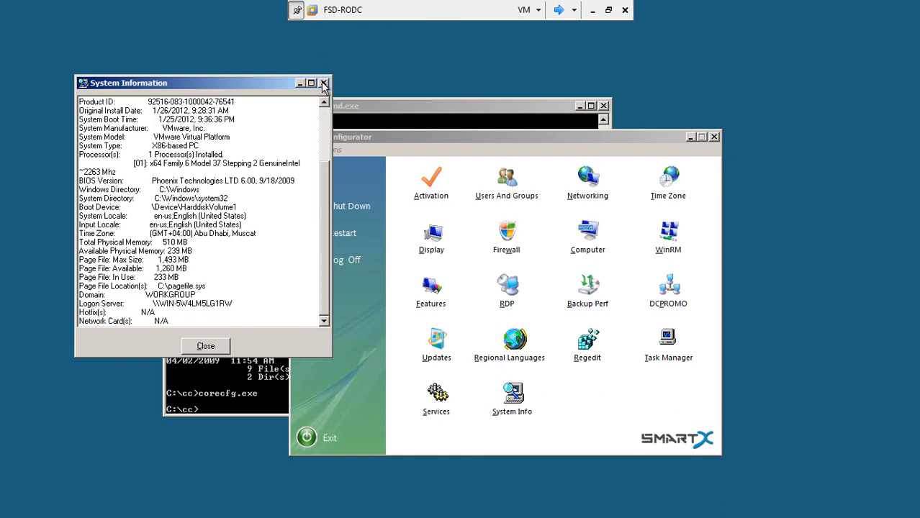
{"action": "left_click", "coordinate": [324, 83]}
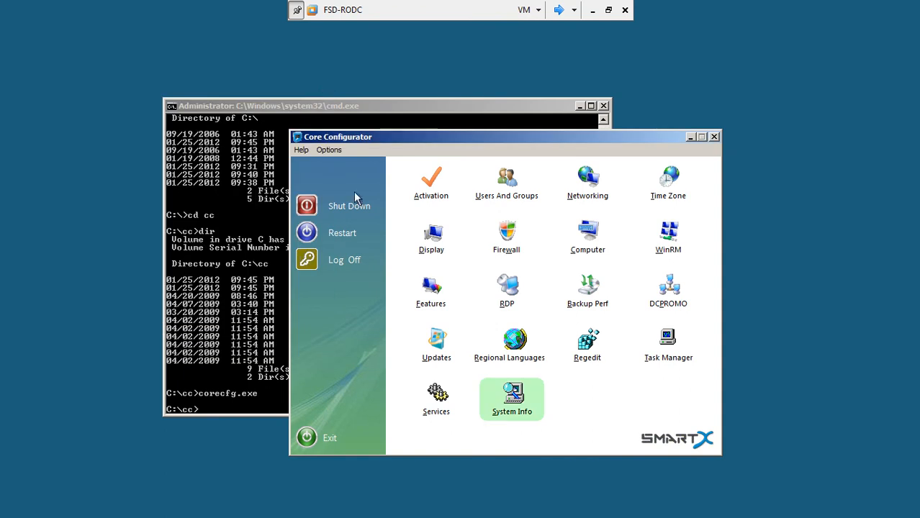
Step: Replace the computer name with FSD-RODC and apply it
{"action": "left_click", "coordinate": [594, 246]}
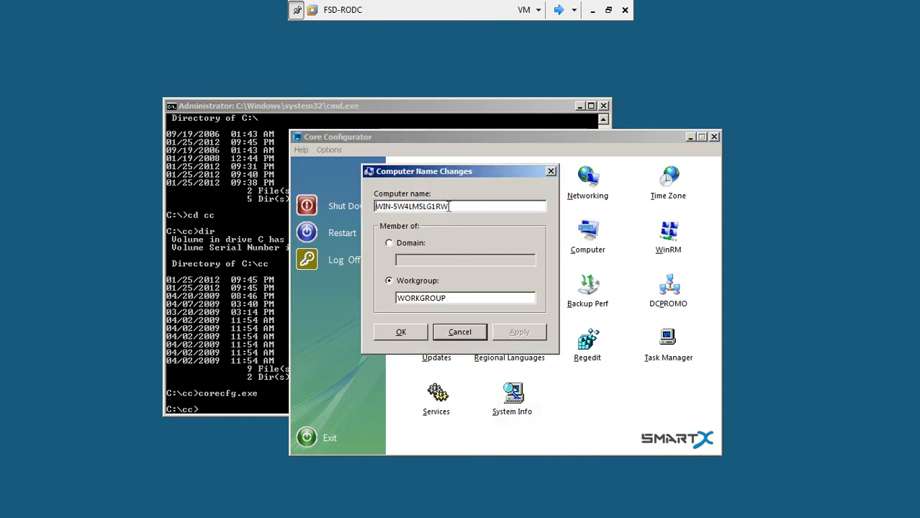
{"action": "left_click_drag", "start_coordinate": [447, 206], "coordinate": [344, 221]}
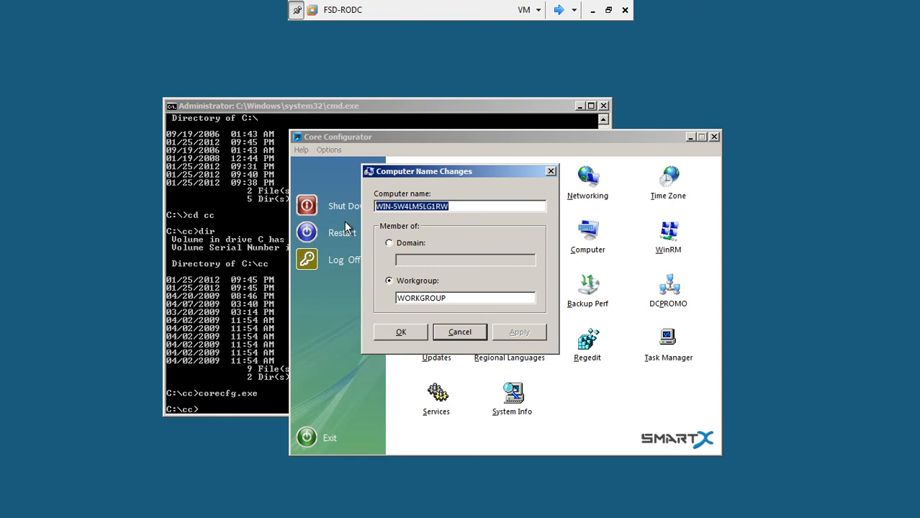
{"action": "type", "text": "FSD-"}
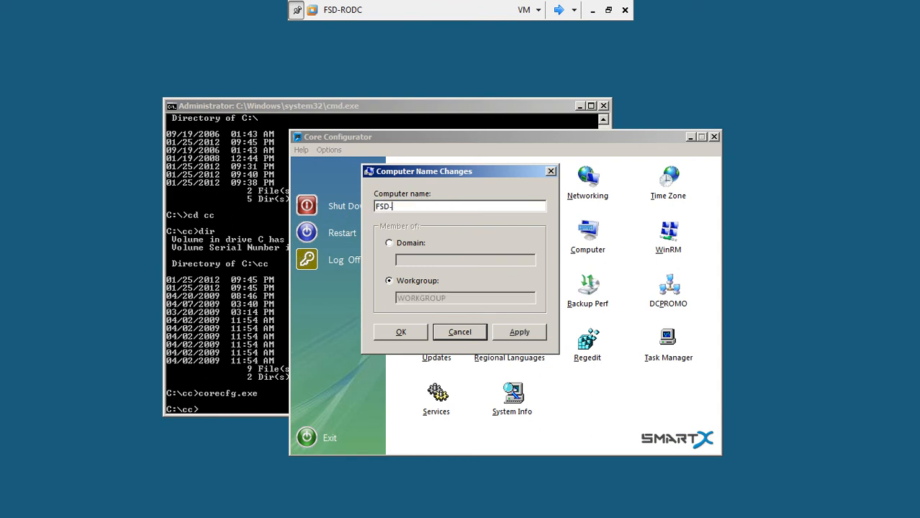
{"action": "type", "text": "RODC"}
{"action": "left_click", "coordinate": [515, 332]}
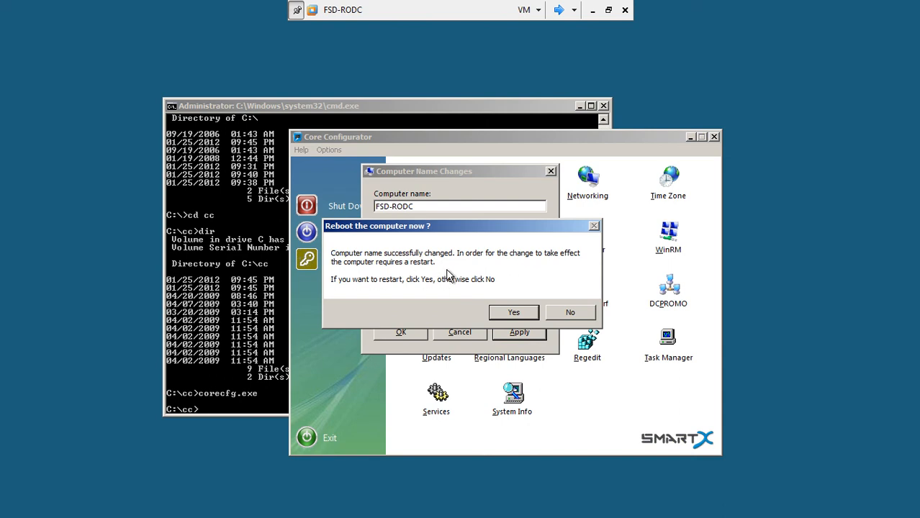
Step: Agree to reboot now and dismiss the shutdown warnings and follow-up prompts
{"action": "left_click", "coordinate": [498, 312]}
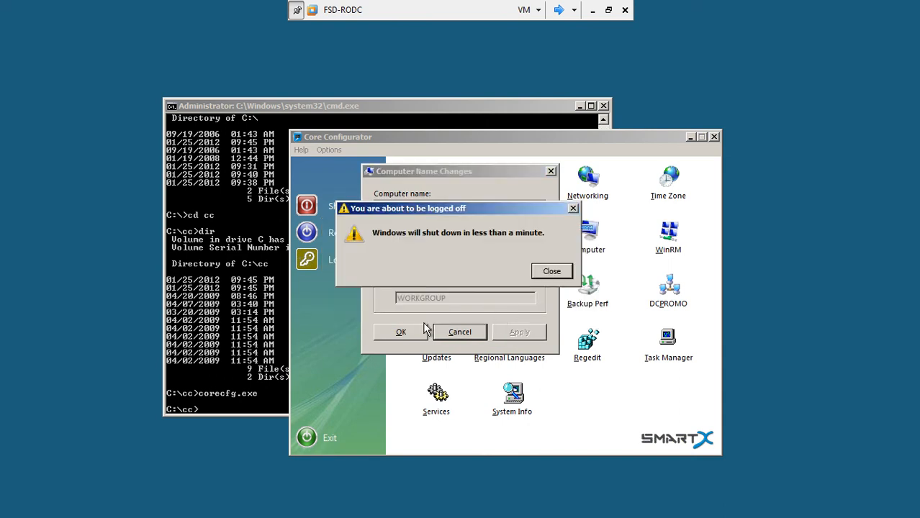
{"action": "left_click", "coordinate": [544, 279]}
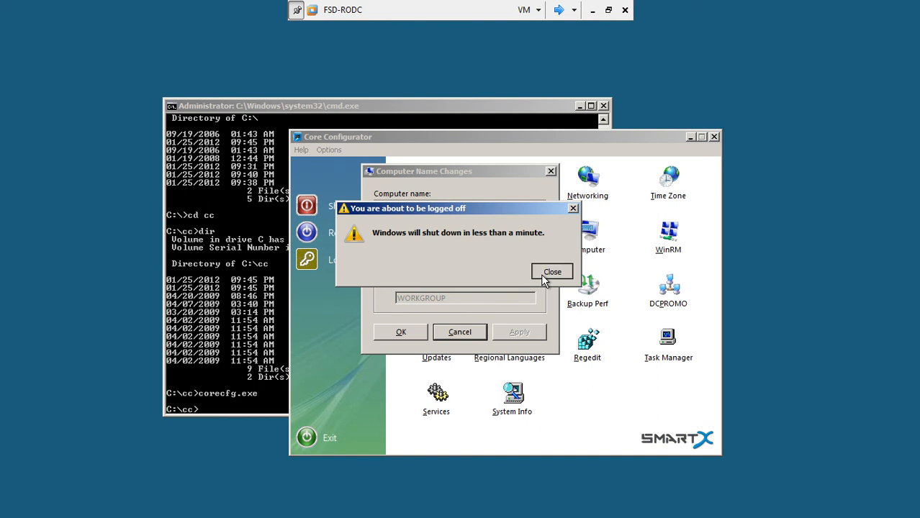
{"action": "left_click", "coordinate": [401, 333]}
{"action": "left_click", "coordinate": [513, 312]}
{"action": "left_click", "coordinate": [569, 312]}
{"action": "left_click", "coordinate": [492, 311]}
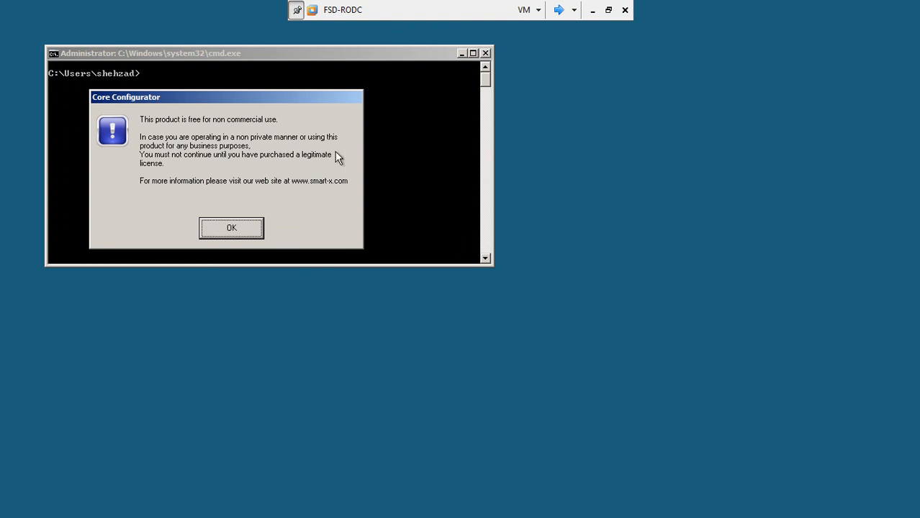
Step: Dismiss the licence notice and arrange the command prompt and Core Configurator windows
{"action": "left_click", "coordinate": [219, 233]}
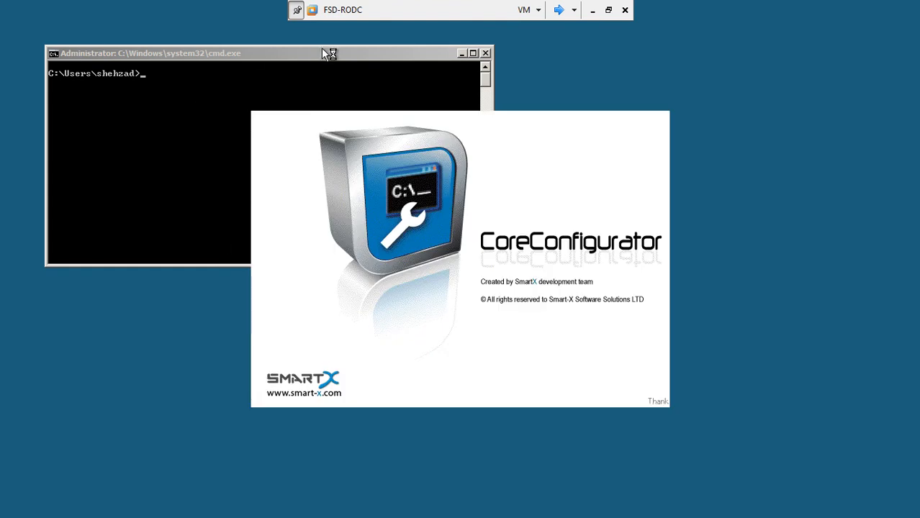
{"action": "left_click_drag", "start_coordinate": [325, 49], "coordinate": [377, 72]}
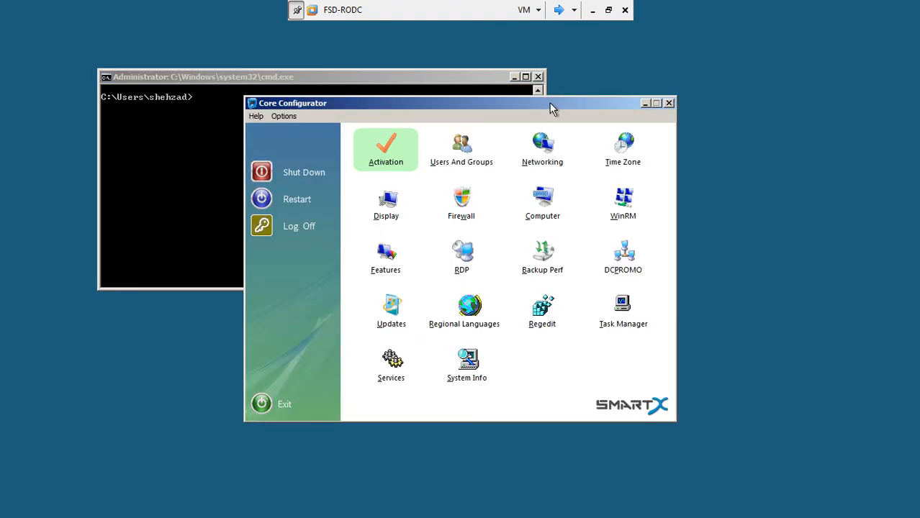
{"action": "left_click_drag", "start_coordinate": [550, 103], "coordinate": [612, 101]}
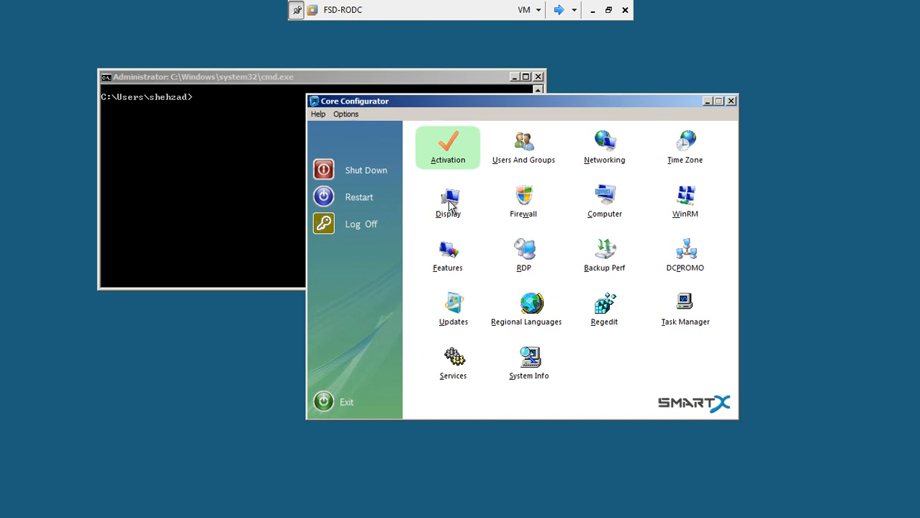
Step: Run systeminfo to verify the host name reads FSD-RODC, then close the command prompt
{"action": "left_click", "coordinate": [243, 188]}
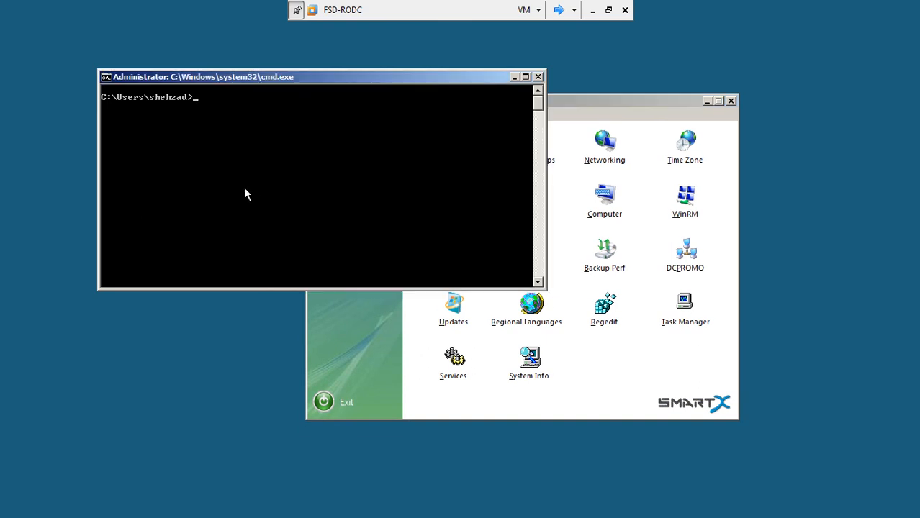
{"action": "type", "text": "systeminfo"}
{"action": "key", "text": "Return"}
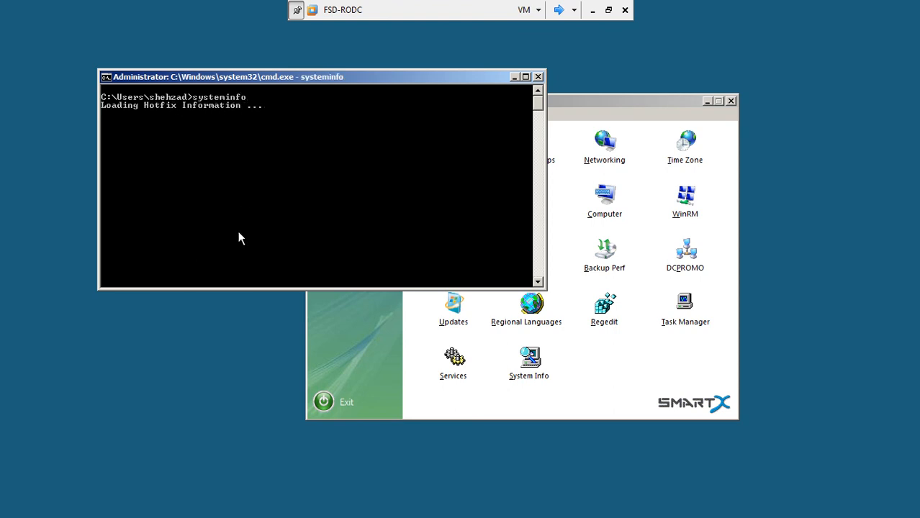
{"action": "left_click_drag", "start_coordinate": [246, 289], "coordinate": [260, 484]}
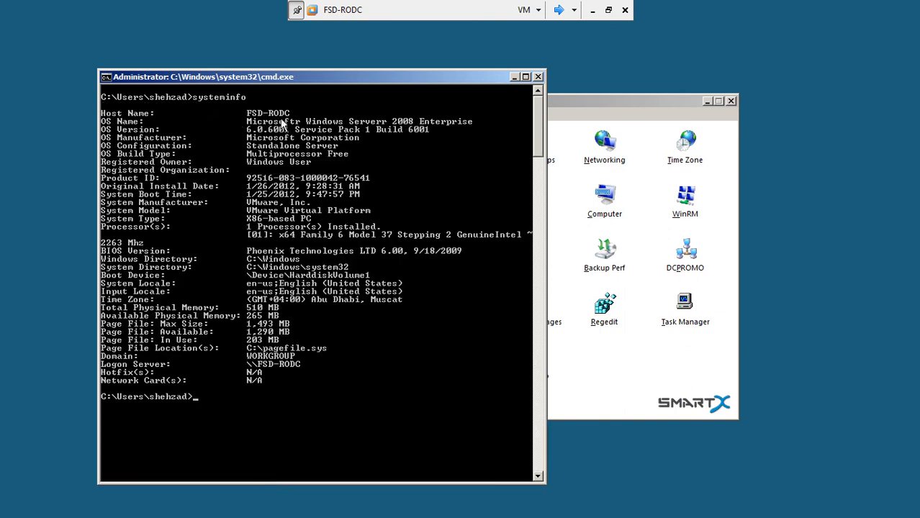
{"action": "left_click", "coordinate": [538, 78]}
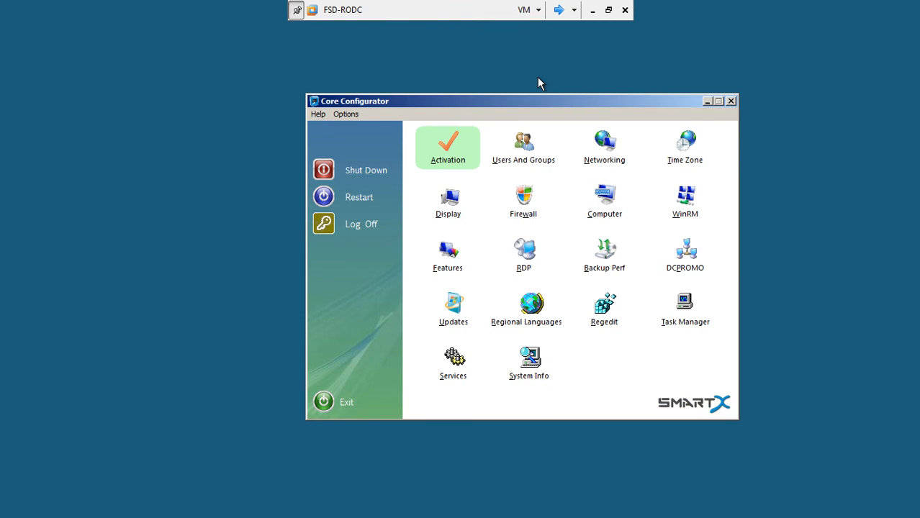
Step: Open Local Area Connection's IP settings and switch to a static address
{"action": "left_click", "coordinate": [610, 149]}
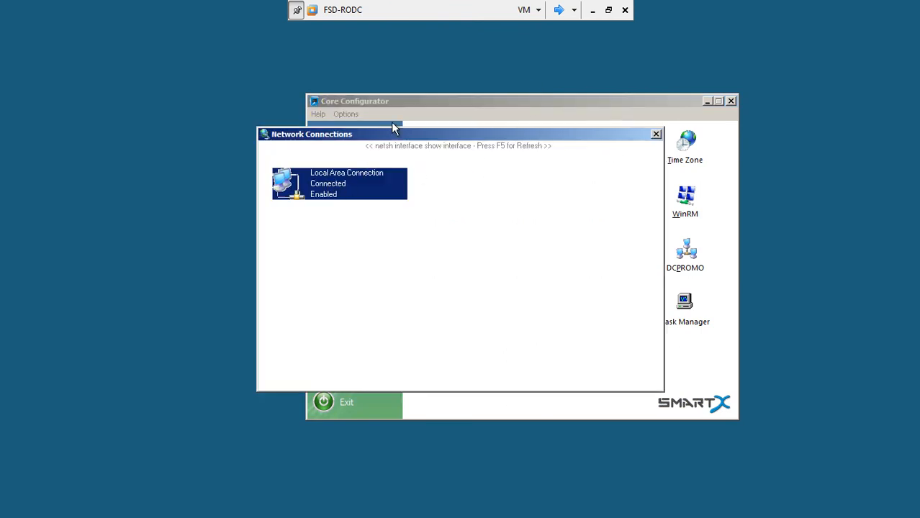
{"action": "left_click_drag", "start_coordinate": [398, 137], "coordinate": [360, 125]}
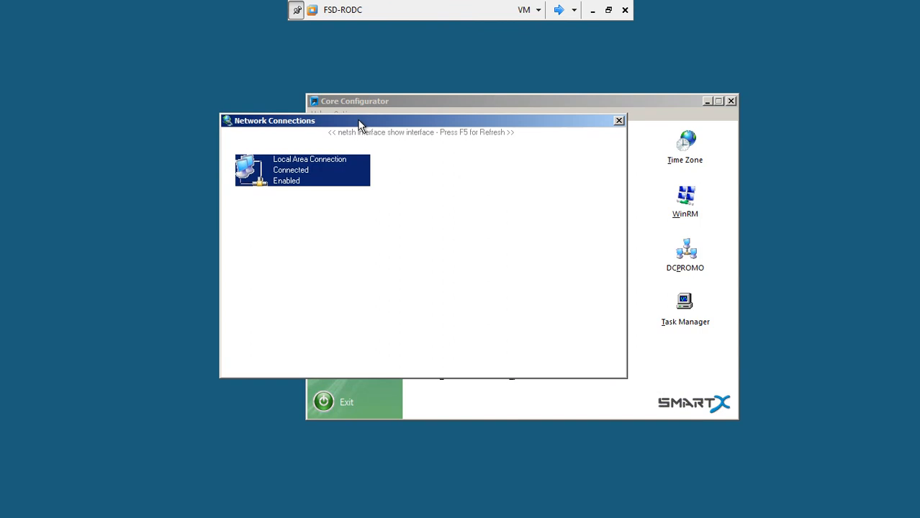
{"action": "double_click", "coordinate": [303, 174]}
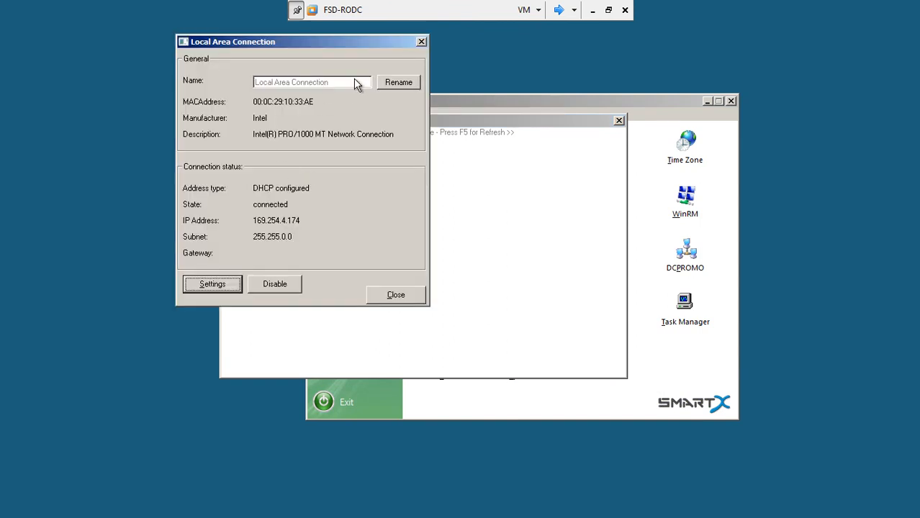
{"action": "left_click", "coordinate": [233, 285]}
{"action": "left_click", "coordinate": [451, 191]}
Step: Enter IP 192.168.5.5, subnet mask 255.255.255.0 and gateway 192.168.5.100
{"action": "left_click_drag", "start_coordinate": [524, 211], "coordinate": [426, 218]}
{"action": "type", "text": "1"}
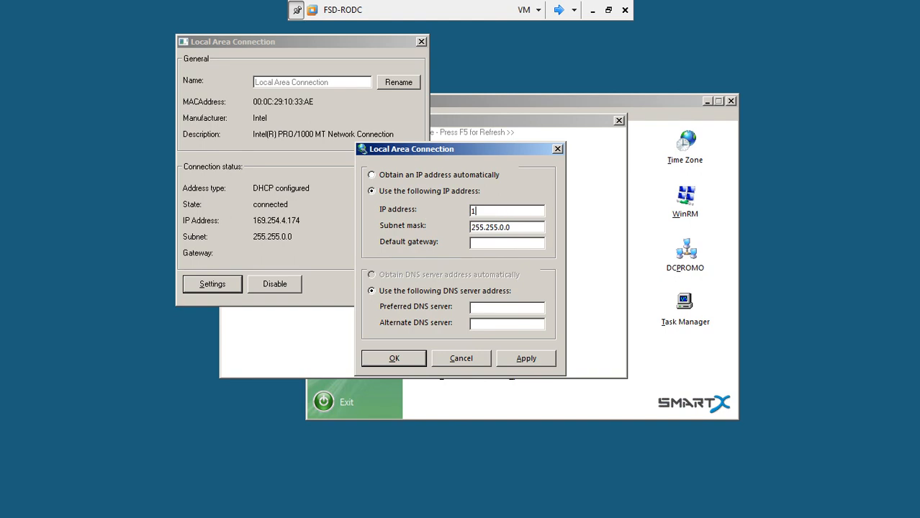
{"action": "type", "text": "92.168.5.5"}
{"action": "left_click_drag", "start_coordinate": [512, 227], "coordinate": [443, 229]}
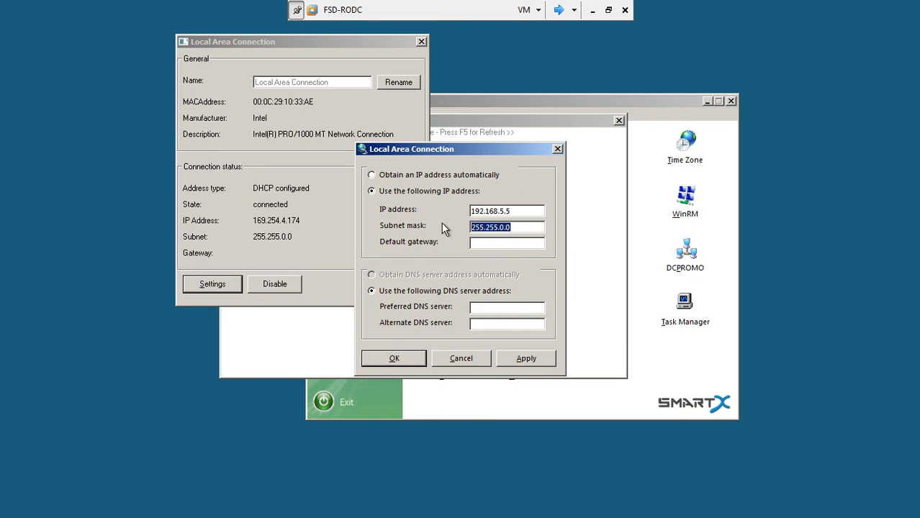
{"action": "key", "text": "Right"}
{"action": "key", "text": "Right"}
{"action": "key", "text": "Right"}
{"action": "key", "text": "Right"}
{"action": "key", "text": "Right"}
{"action": "key", "text": "Right"}
{"action": "key", "text": "Right"}
{"action": "key", "text": "Right"}
{"action": "key", "text": "Delete"}
{"action": "type", "text": "255"}
{"action": "left_click", "coordinate": [483, 244]}
{"action": "type", "text": "192168"}
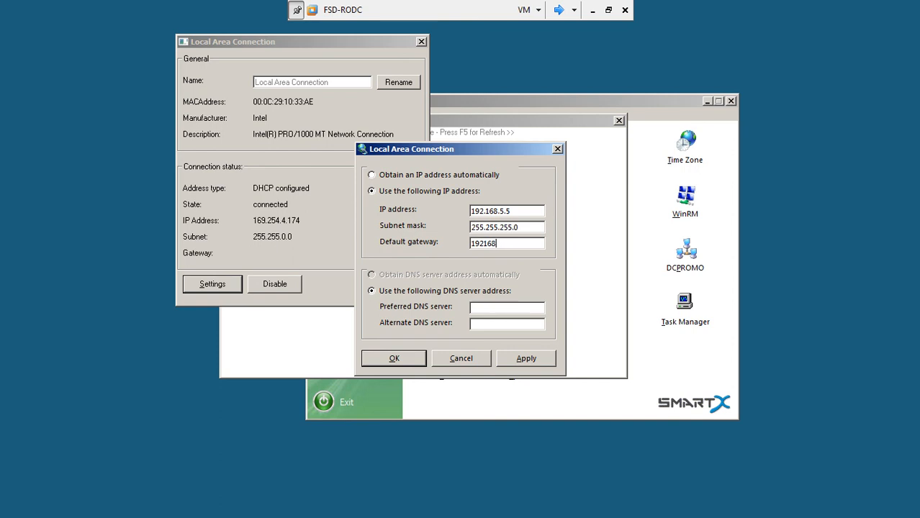
{"action": "key", "text": "BackSpace"}
{"action": "key", "text": "BackSpace"}
{"action": "key", "text": "BackSpace"}
{"action": "type", "text": ".168.5.100"}
Step: Set preferred DNS 192.168.5.4, apply the settings and close the network windows
{"action": "left_click", "coordinate": [490, 308]}
{"action": "type", "text": "192.168.5.4"}
{"action": "left_click", "coordinate": [523, 358]}
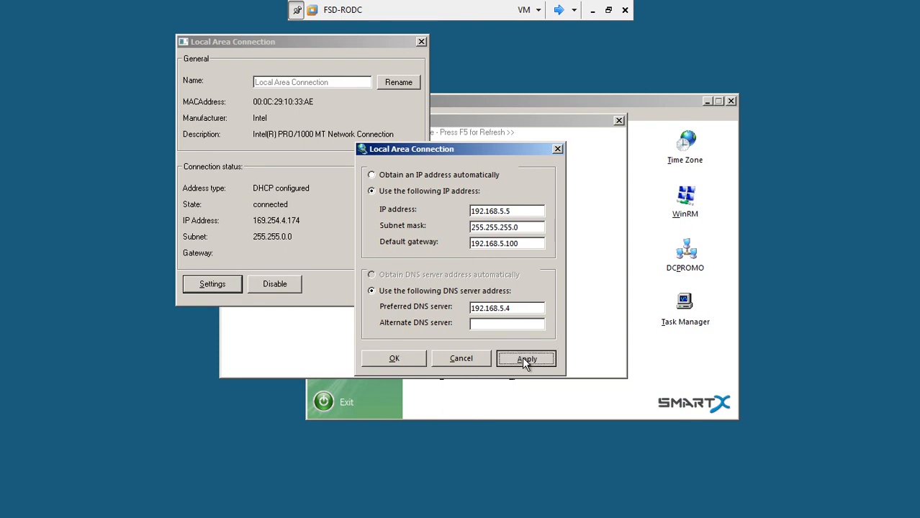
{"action": "left_click", "coordinate": [395, 358]}
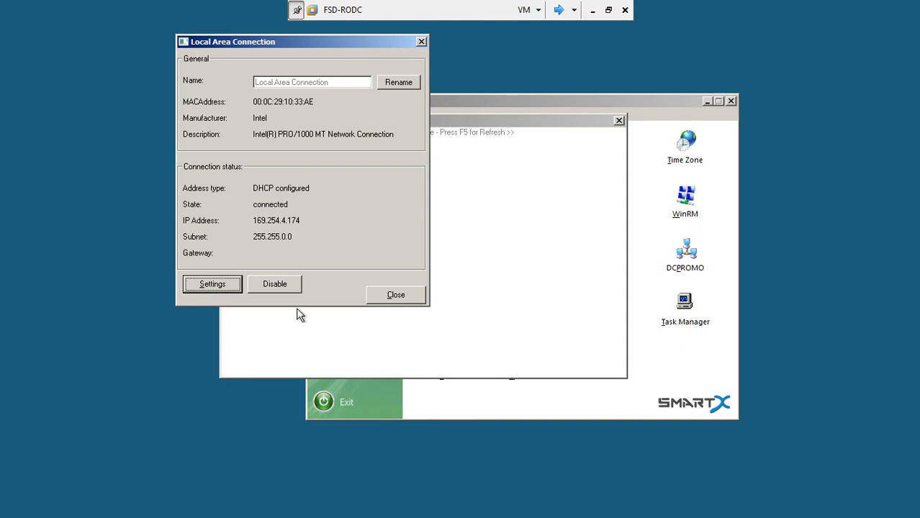
{"action": "left_click", "coordinate": [389, 297]}
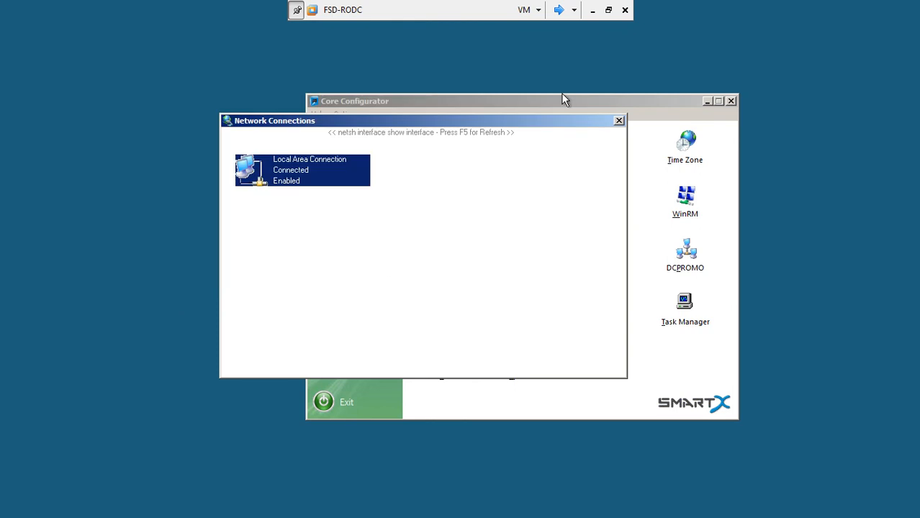
{"action": "left_click", "coordinate": [618, 121]}
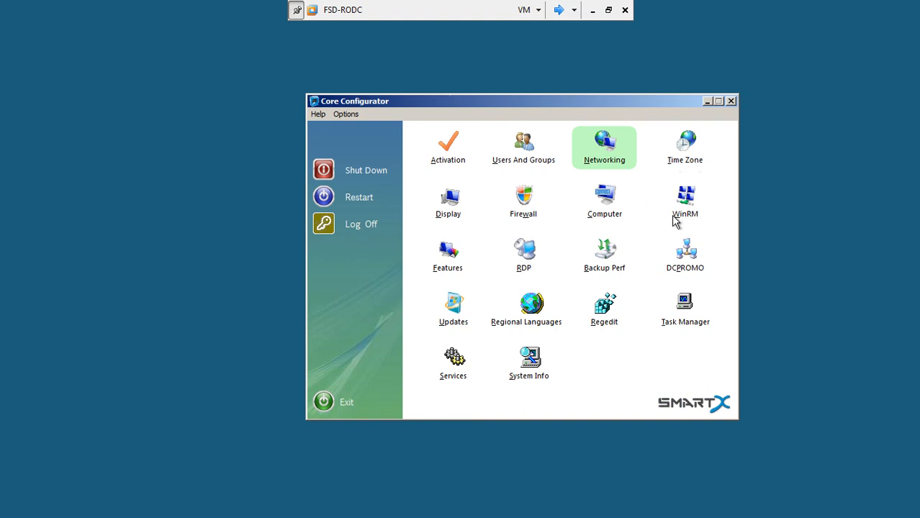
{"action": "left_click", "coordinate": [529, 196]}
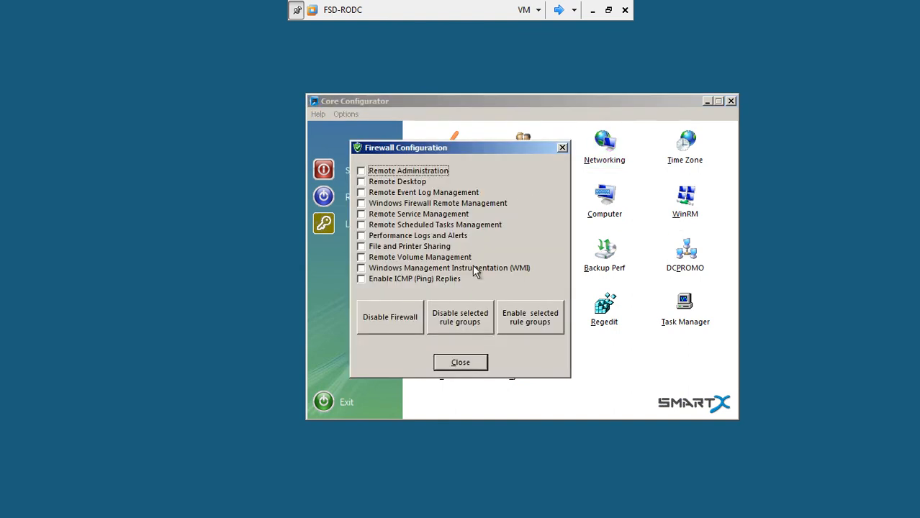
{"action": "left_click", "coordinate": [388, 320]}
{"action": "left_click", "coordinate": [465, 367]}
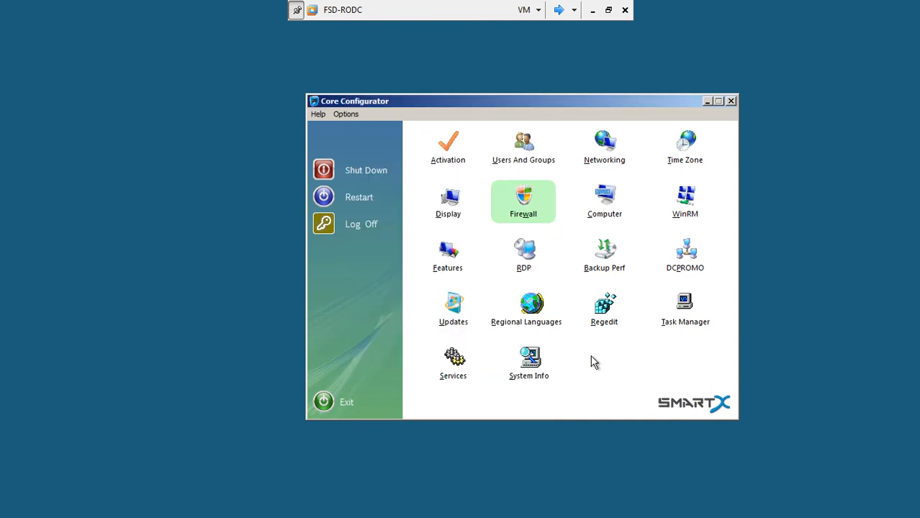
{"action": "left_click", "coordinate": [608, 218]}
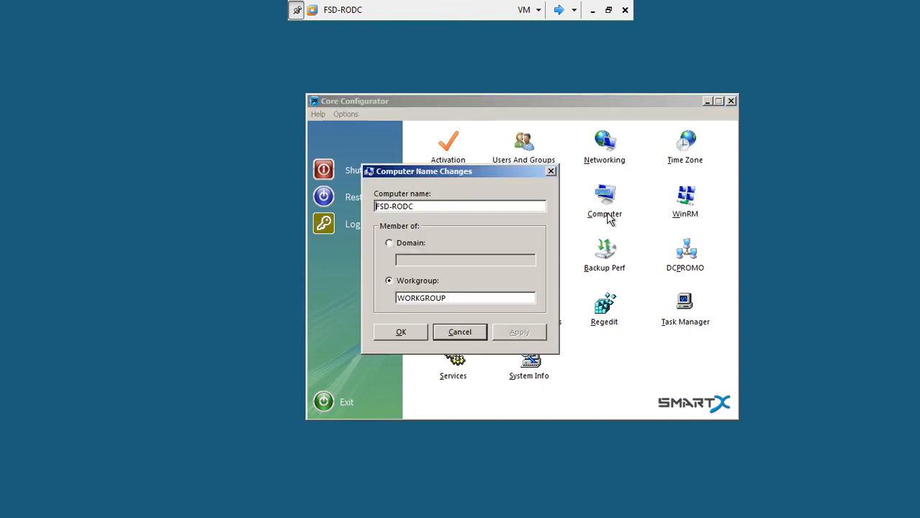
{"action": "left_click", "coordinate": [471, 333]}
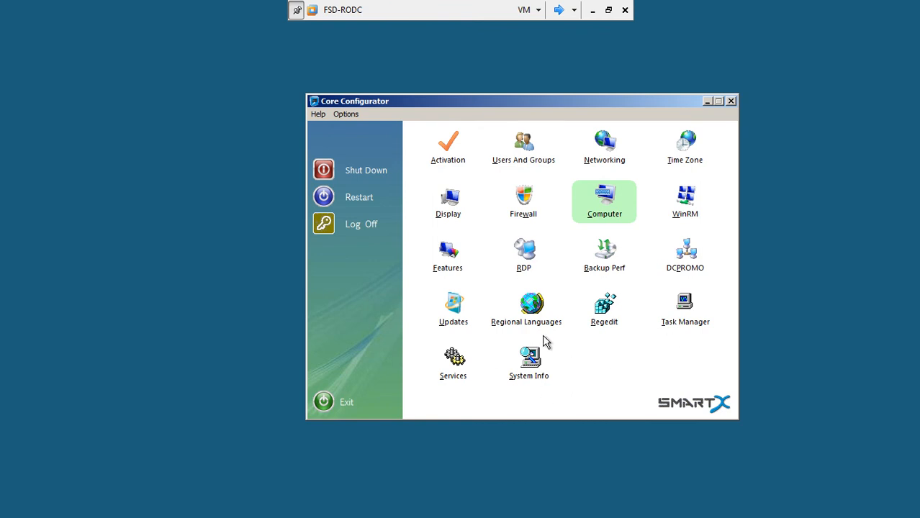
{"action": "left_click", "coordinate": [687, 151]}
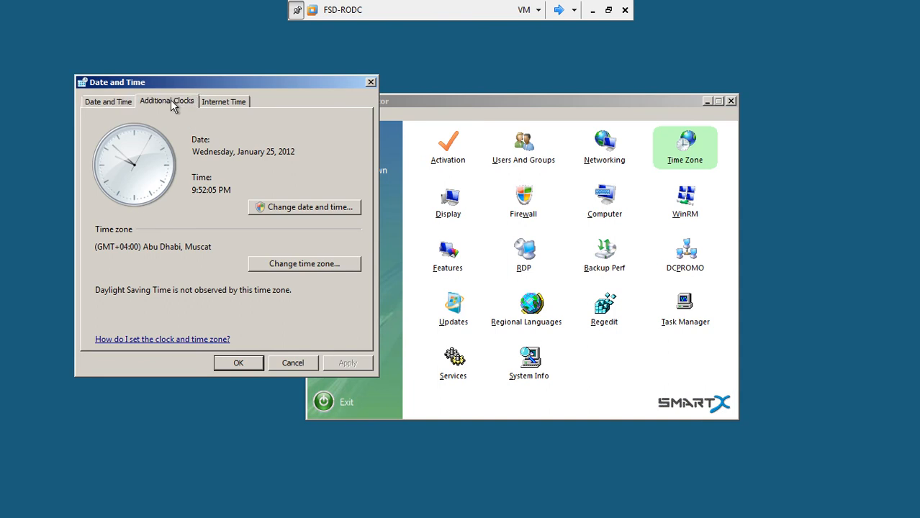
{"action": "left_click", "coordinate": [173, 105]}
{"action": "left_click", "coordinate": [205, 103]}
{"action": "left_click", "coordinate": [128, 105]}
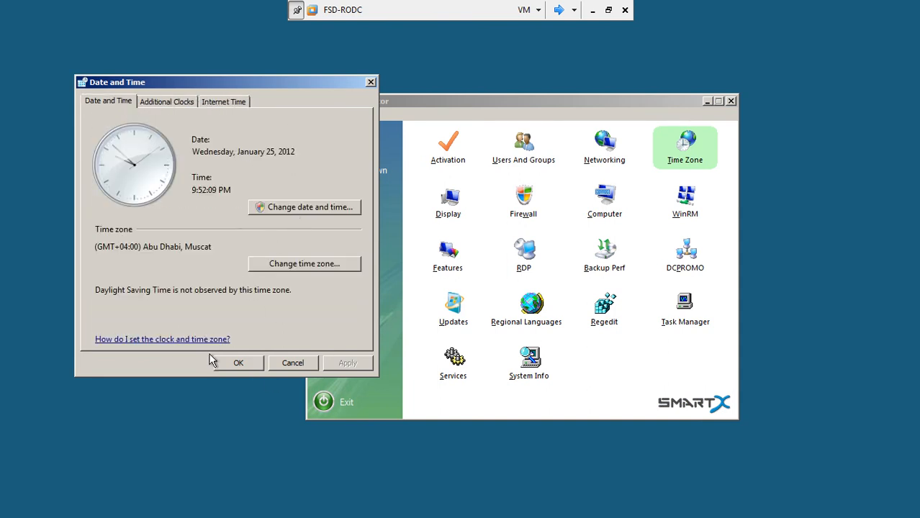
{"action": "left_click", "coordinate": [235, 364]}
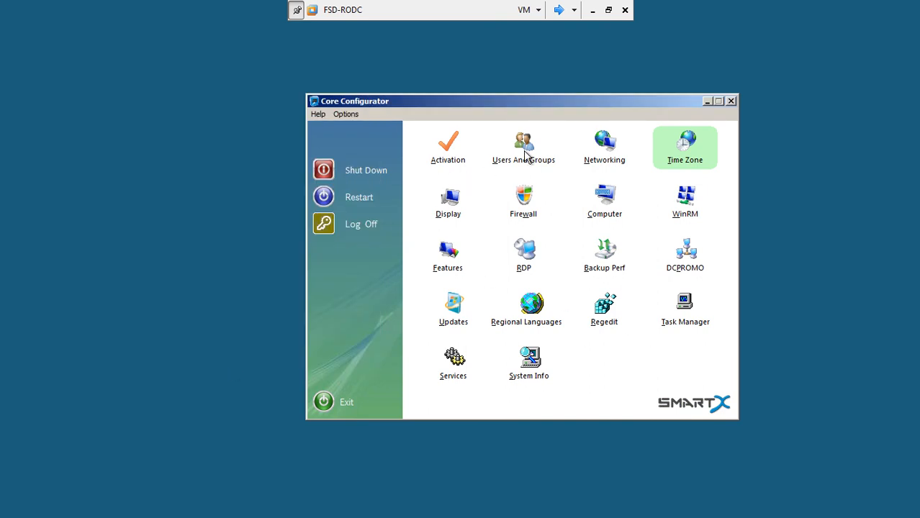
{"action": "left_click", "coordinate": [684, 306]}
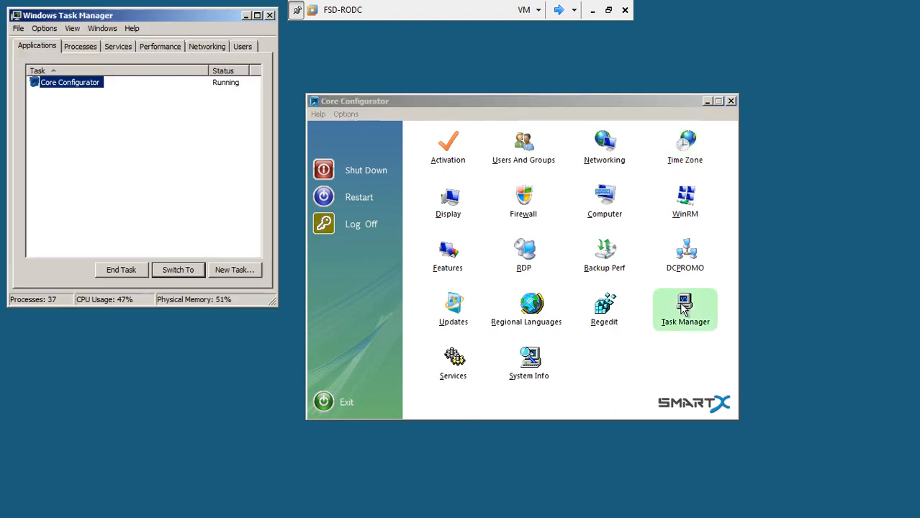
{"action": "left_click", "coordinate": [270, 16]}
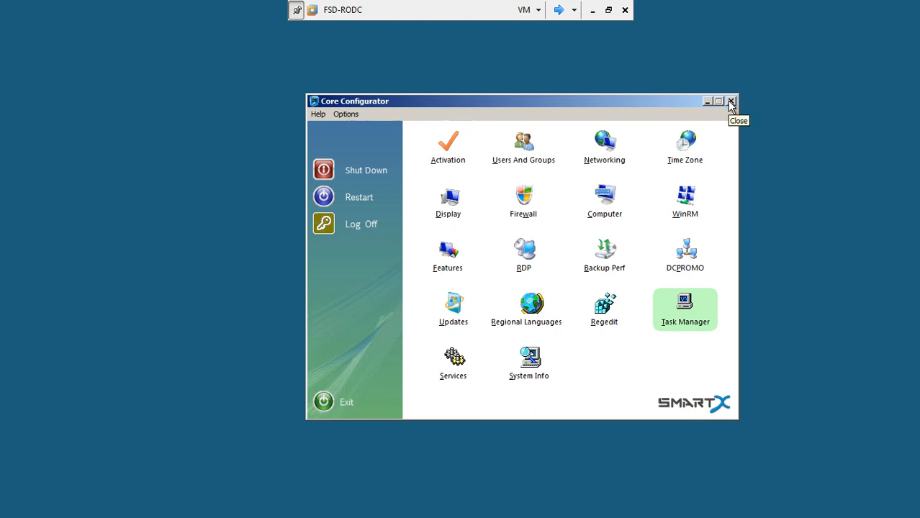
Step: Log off FSD-RODC and sign back in as administrator with the account password
{"action": "left_click", "coordinate": [324, 234]}
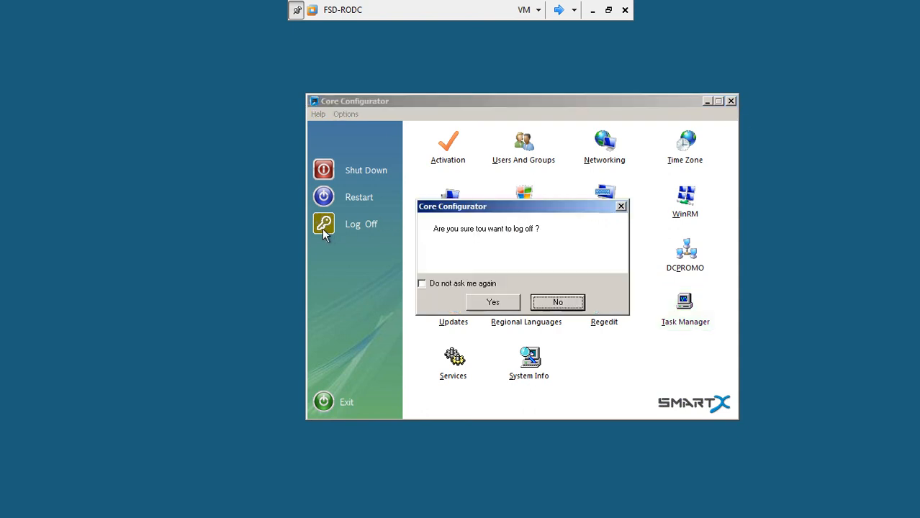
{"action": "left_click", "coordinate": [513, 306]}
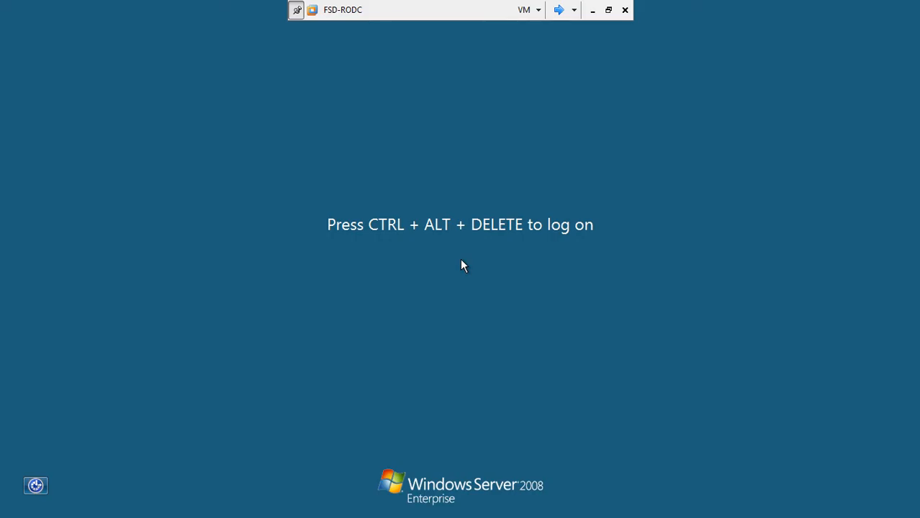
{"action": "key", "text": "ctrl+alt+End"}
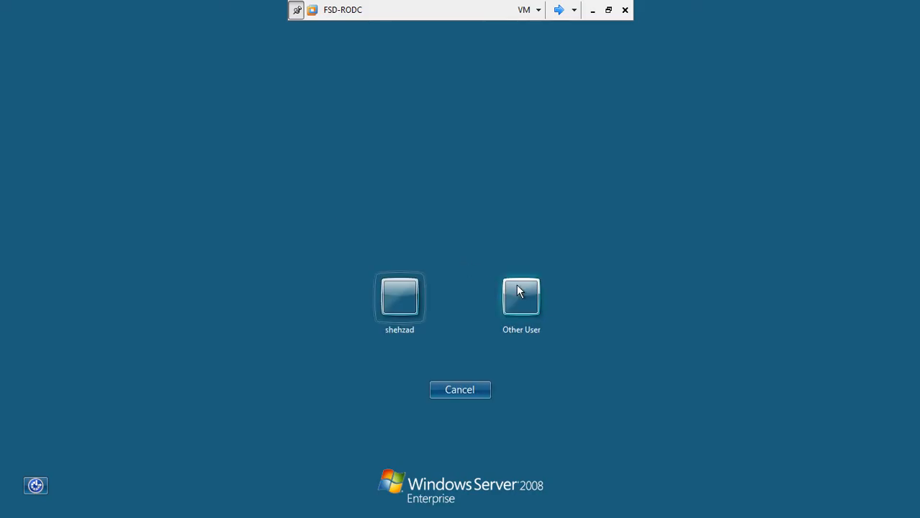
{"action": "left_click", "coordinate": [520, 295]}
{"action": "type", "text": "administrator"}
{"action": "key", "text": "Tab"}
{"action": "type", "text": "*******"}
{"action": "key", "text": "Return"}
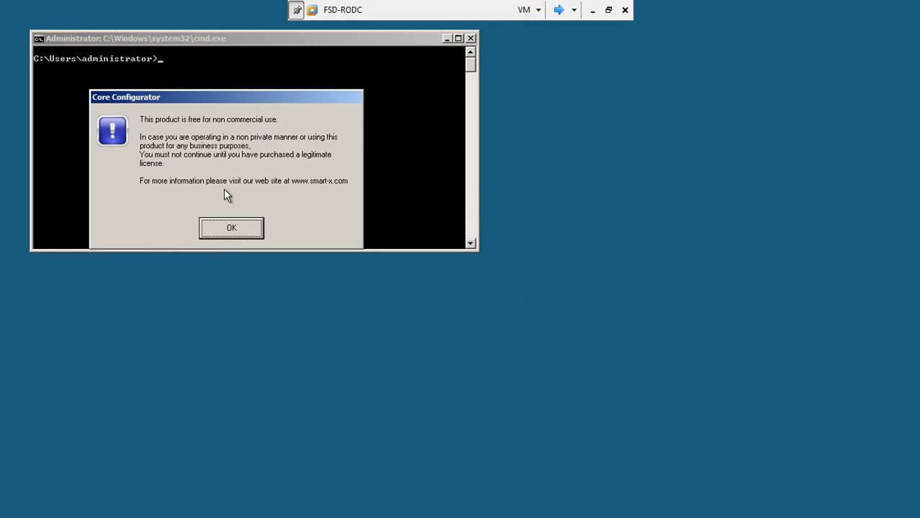
Step: Dismiss the notice, reposition the console and run ipconfig to confirm address 192.168.5.5
{"action": "left_click", "coordinate": [224, 227]}
{"action": "left_click_drag", "start_coordinate": [185, 37], "coordinate": [221, 225]}
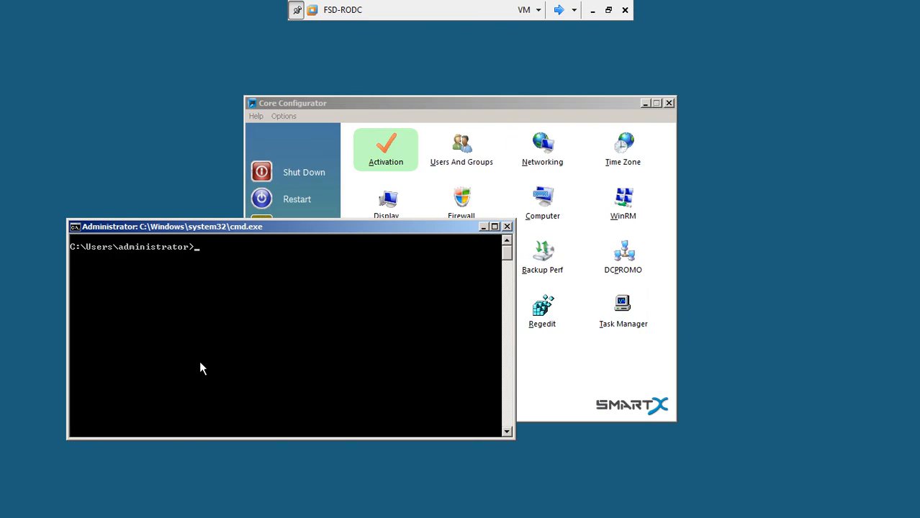
{"action": "type", "text": "ipconfig"}
{"action": "key", "text": "Return"}
Step: Ping 192.168.5.4 and server3.lhr.test.com successfully, then return to Core Configurator
{"action": "type", "text": "png"}
{"action": "key", "text": "BackSpace"}
{"action": "key", "text": "BackSpace"}
{"action": "type", "text": "ing "}
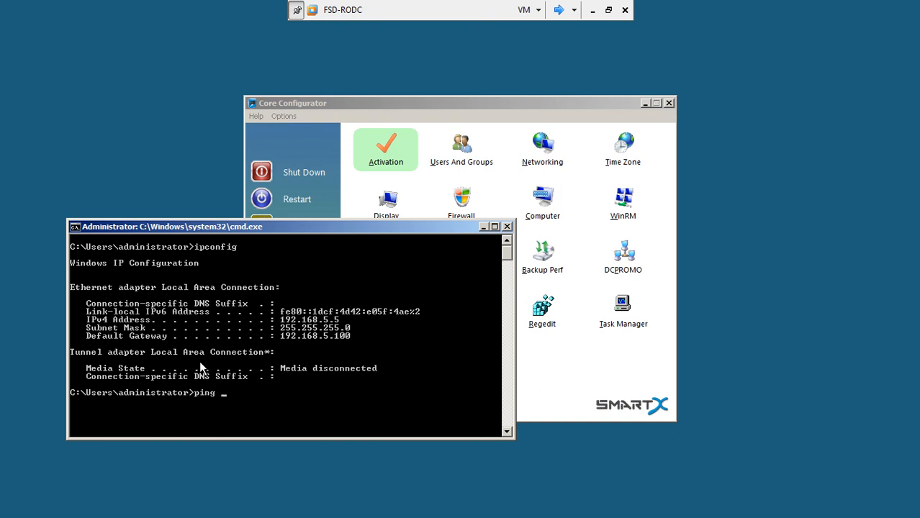
{"action": "type", "text": "192.168.5.4"}
{"action": "key", "text": "Return"}
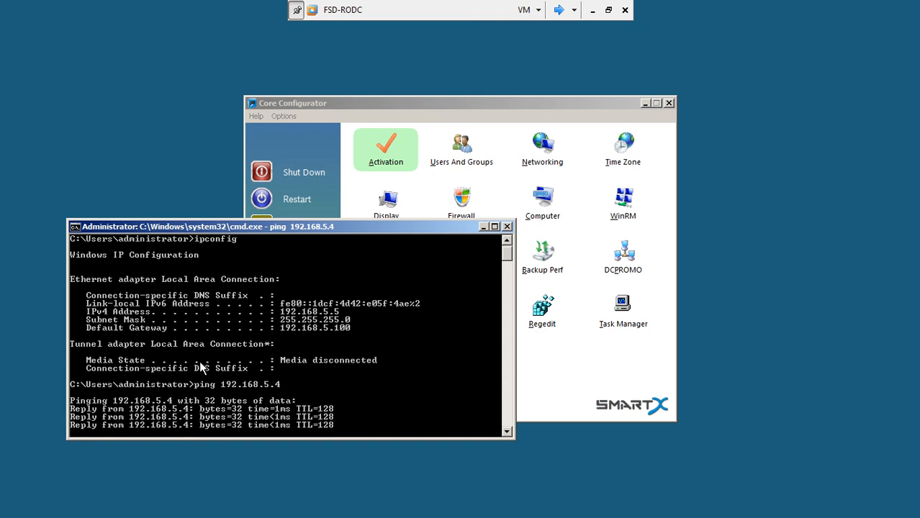
{"action": "type", "text": "ping ser"}
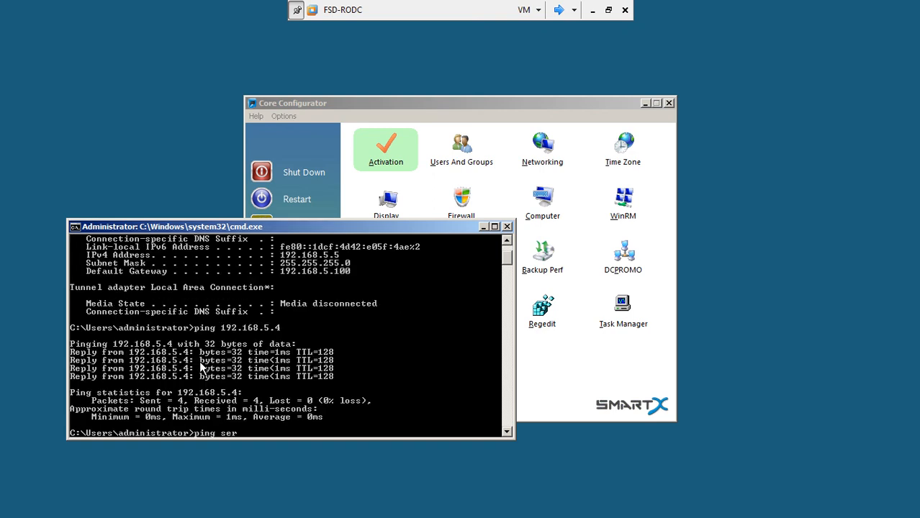
{"action": "type", "text": "ver3.lhr.test.com"}
{"action": "key", "text": "Return"}
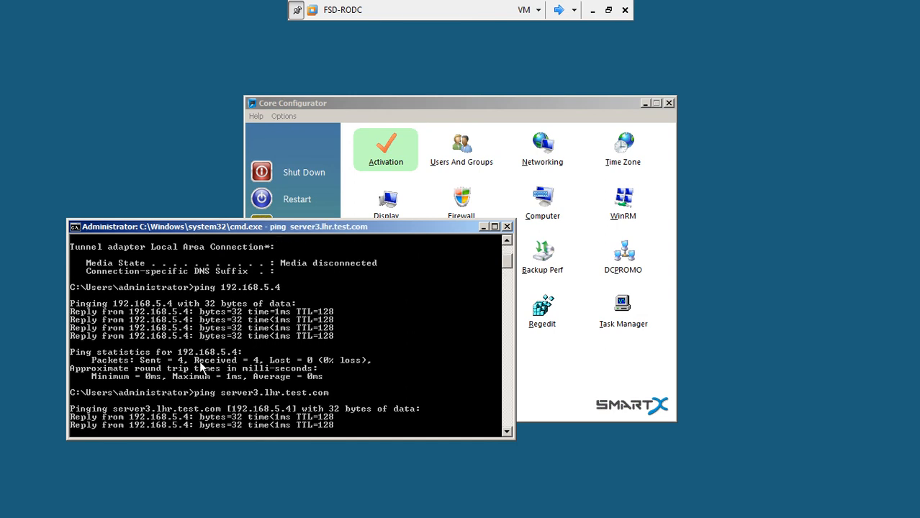
{"action": "type", "text": "ping 192.168."}
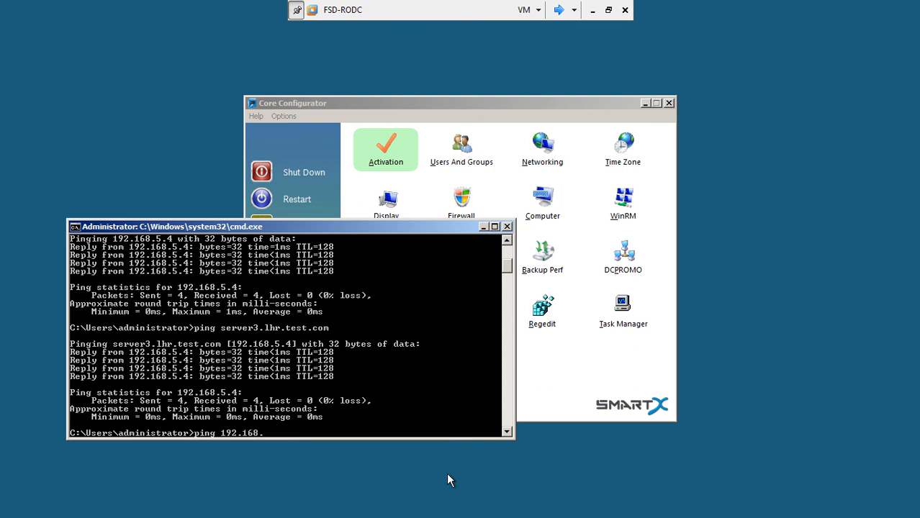
{"action": "key", "text": "BackSpace"}
{"action": "key", "text": "BackSpace"}
{"action": "key", "text": "BackSpace"}
{"action": "key", "text": "BackSpace"}
{"action": "key", "text": "BackSpace"}
{"action": "key", "text": "BackSpace"}
{"action": "key", "text": "BackSpace"}
{"action": "key", "text": "BackSpace"}
{"action": "key", "text": "BackSpace"}
{"action": "key", "text": "BackSpace"}
{"action": "key", "text": "BackSpace"}
{"action": "key", "text": "BackSpace"}
{"action": "key", "text": "BackSpace"}
{"action": "left_click", "coordinate": [463, 102]}
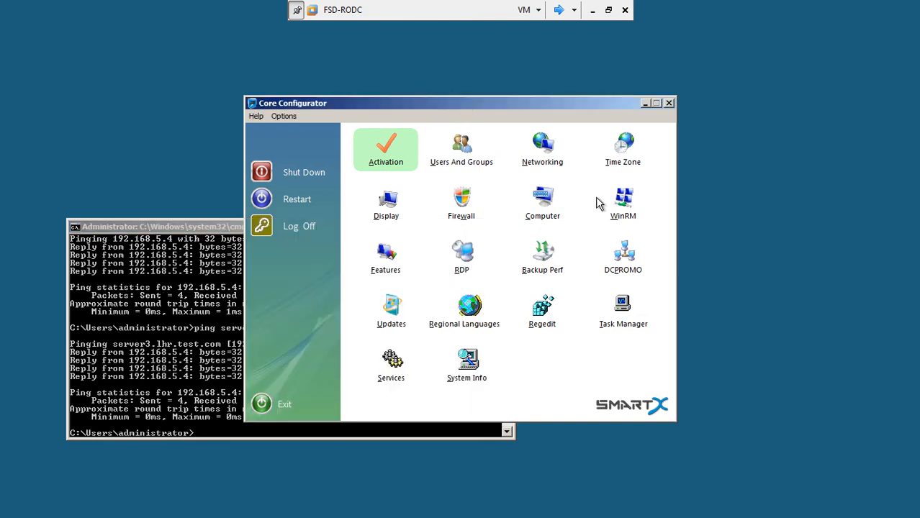
Step: Start DCPROMO to add a domain controller to the existing domain lhr.test.com
{"action": "left_click", "coordinate": [624, 256]}
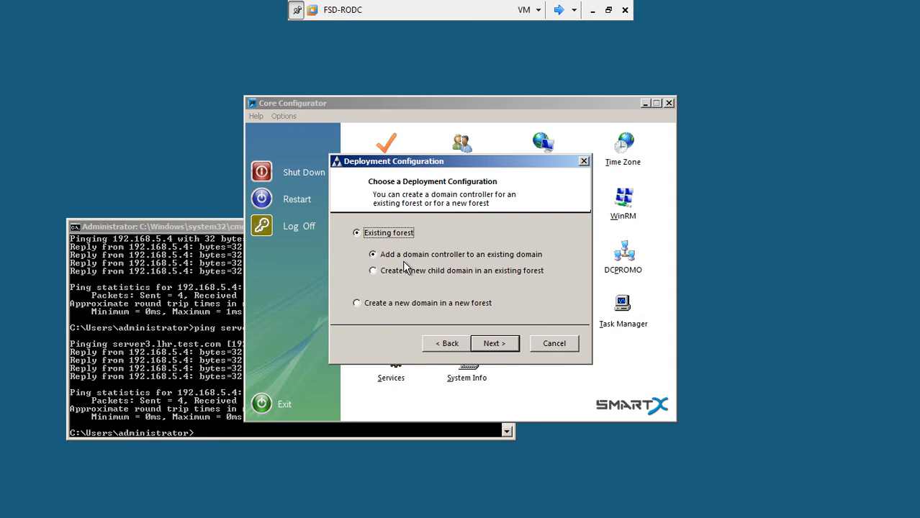
{"action": "left_click", "coordinate": [495, 344]}
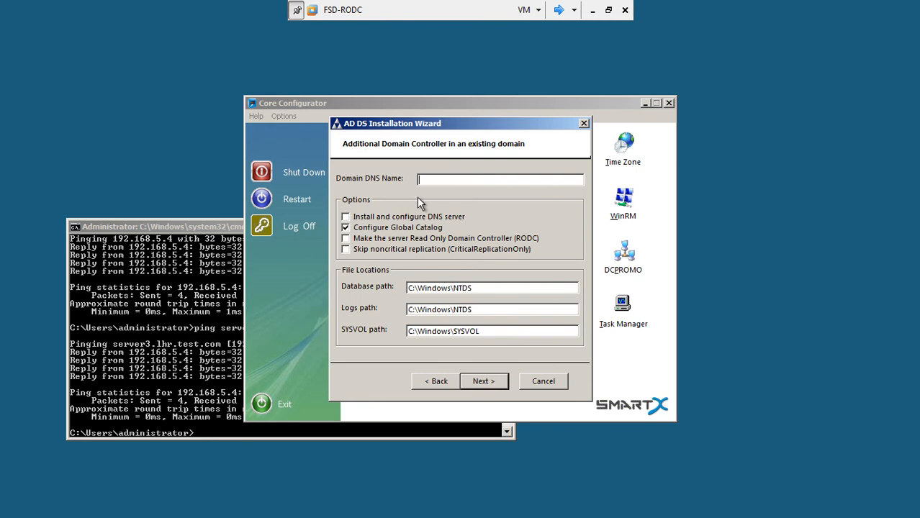
{"action": "left_click_drag", "start_coordinate": [379, 123], "coordinate": [342, 85]}
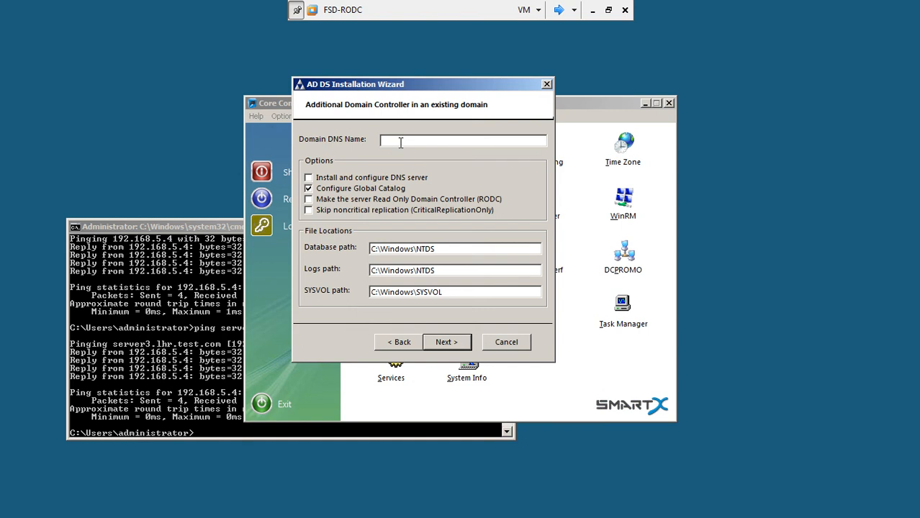
{"action": "type", "text": "lhr.test.com"}
Step: Select DNS and read-only DC, clear Global Catalog, and continue to Network Credentials
{"action": "left_click", "coordinate": [309, 178]}
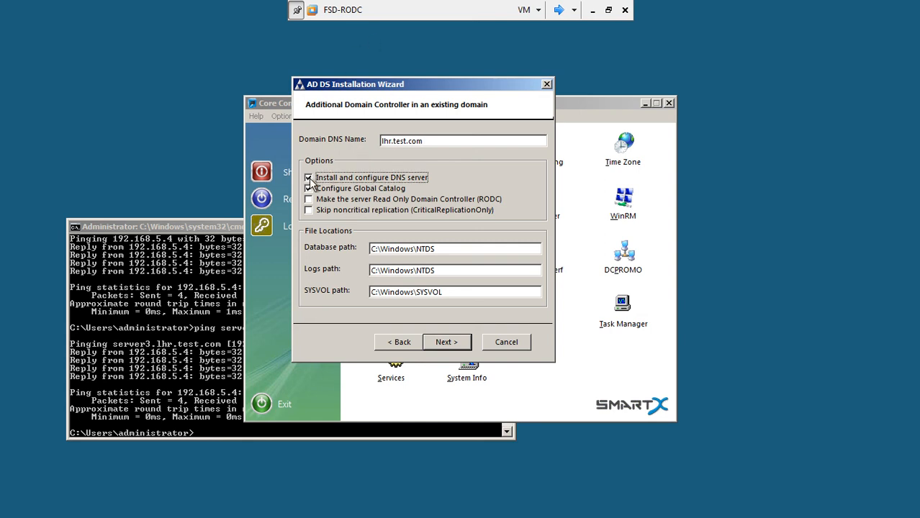
{"action": "left_click", "coordinate": [309, 190]}
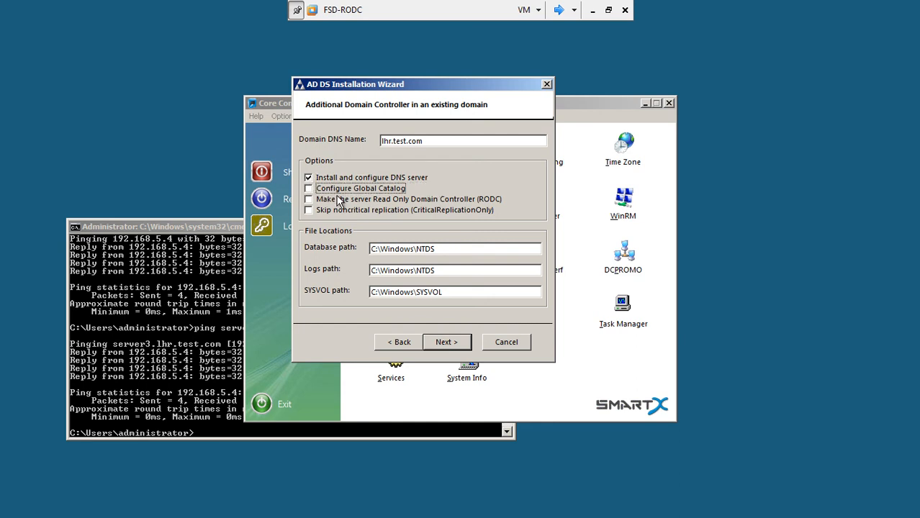
{"action": "left_click", "coordinate": [309, 201]}
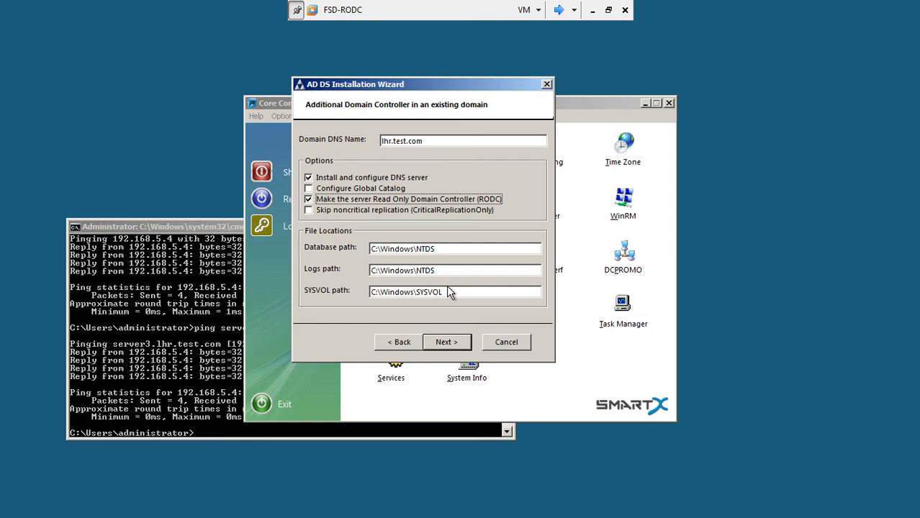
{"action": "left_click", "coordinate": [447, 343]}
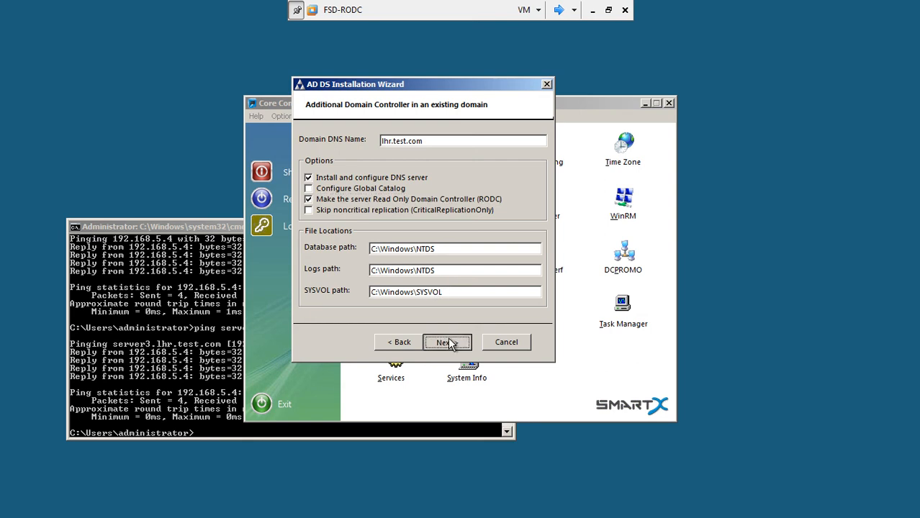
{"action": "left_click_drag", "start_coordinate": [448, 120], "coordinate": [389, 82]}
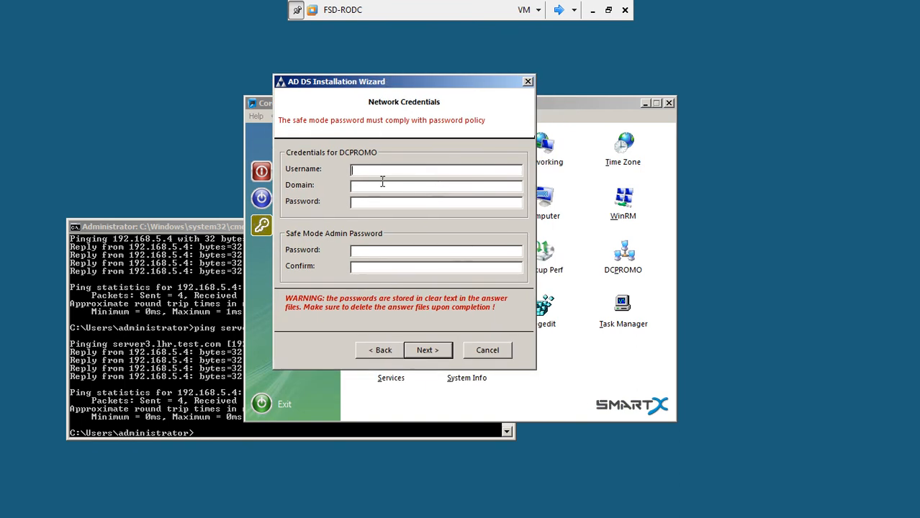
Step: Enter the administrator credentials for lhr.test.com and a confirmed safe mode password
{"action": "type", "text": "administrator"}
{"action": "left_click", "coordinate": [378, 184]}
{"action": "type", "text": "lhr"}
{"action": "type", "text": ".test"}
{"action": "type", "text": ".com"}
{"action": "type", "text": "***"}
{"action": "type", "text": "****"}
{"action": "left_click", "coordinate": [375, 252]}
{"action": "type", "text": "*******"}
{"action": "key", "text": "Tab"}
{"action": "type", "text": "*******"}
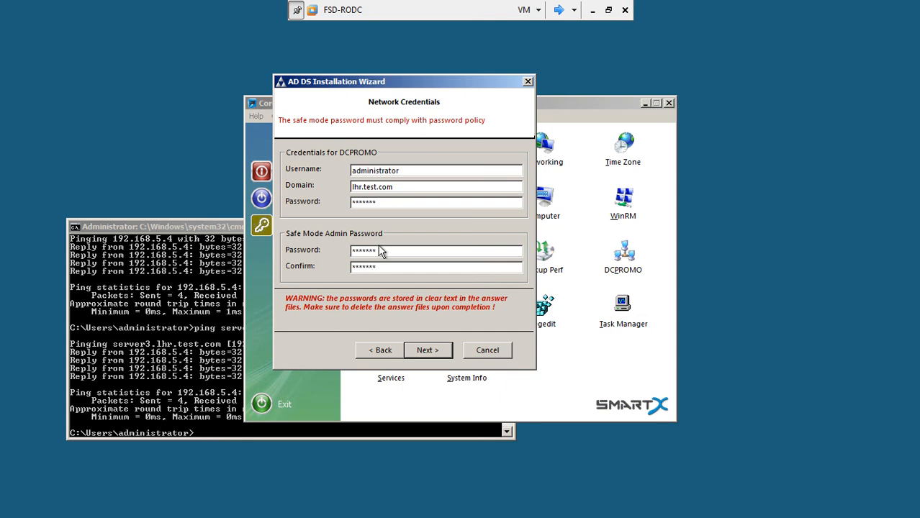
{"action": "left_click", "coordinate": [425, 353]}
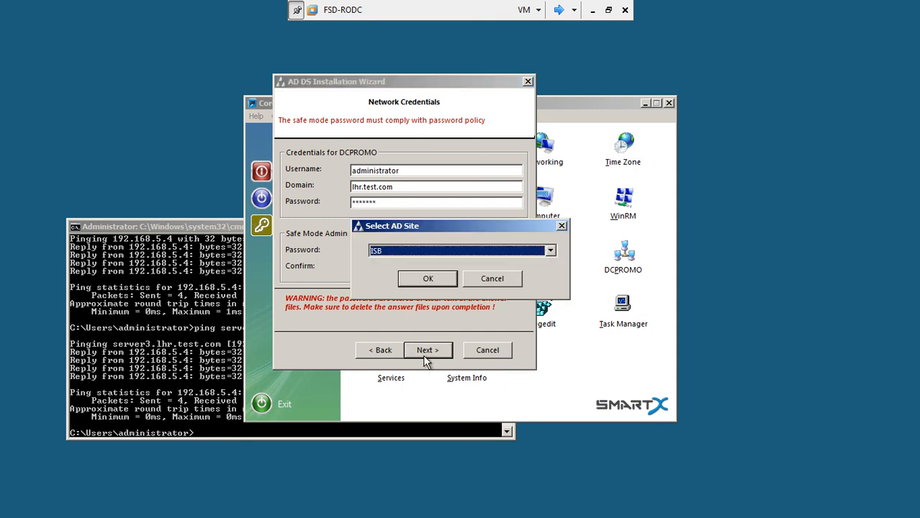
Step: Choose FSD as the read-only domain controller's AD site
{"action": "left_click_drag", "start_coordinate": [408, 223], "coordinate": [488, 123]}
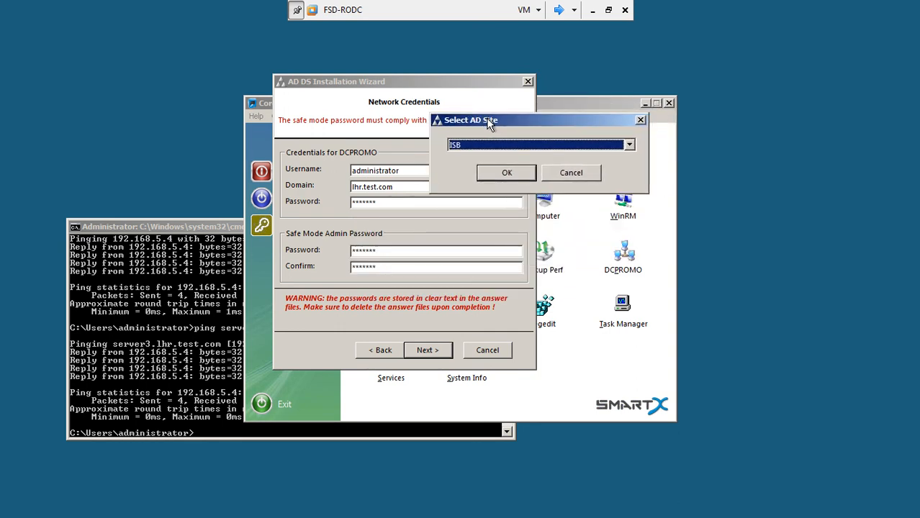
{"action": "left_click", "coordinate": [490, 147]}
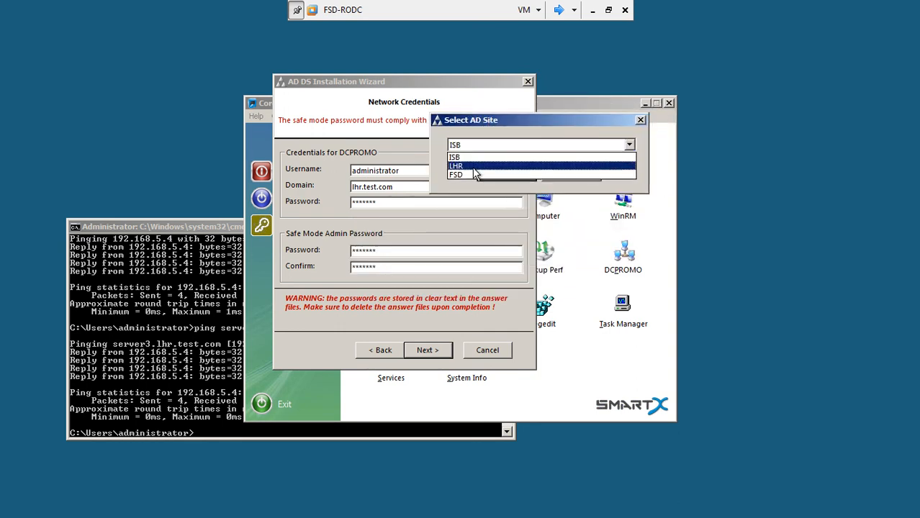
{"action": "left_click", "coordinate": [468, 175]}
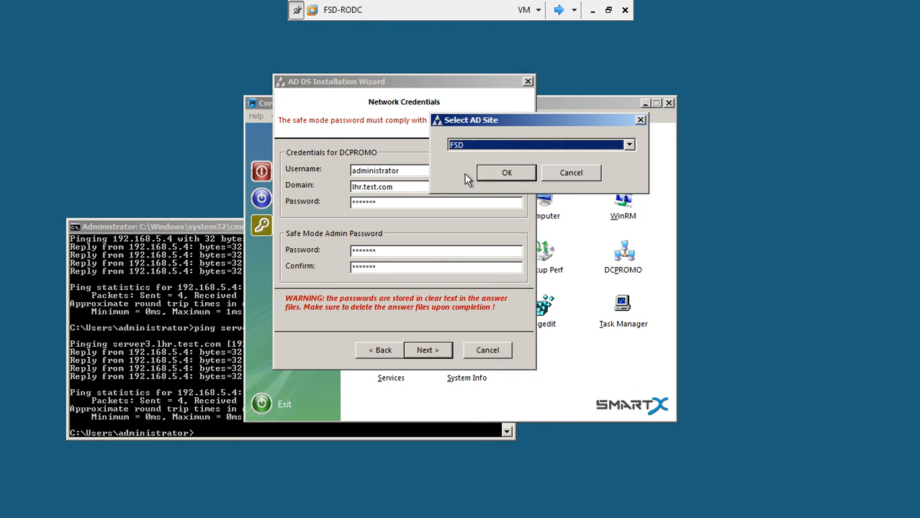
{"action": "left_click", "coordinate": [493, 174]}
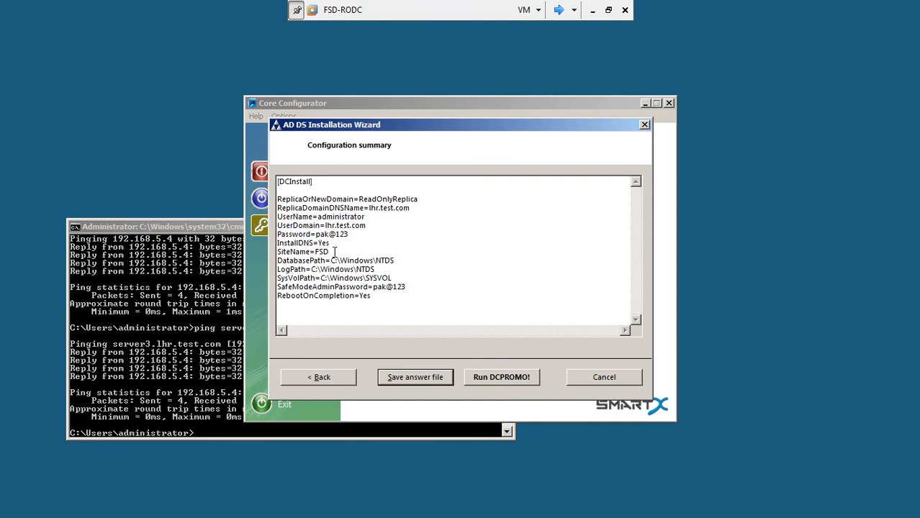
Step: Save the answer file to C:\cc\unattend-25-01-2012_21-56-09.txt and run DCPROMO
{"action": "left_click", "coordinate": [417, 374]}
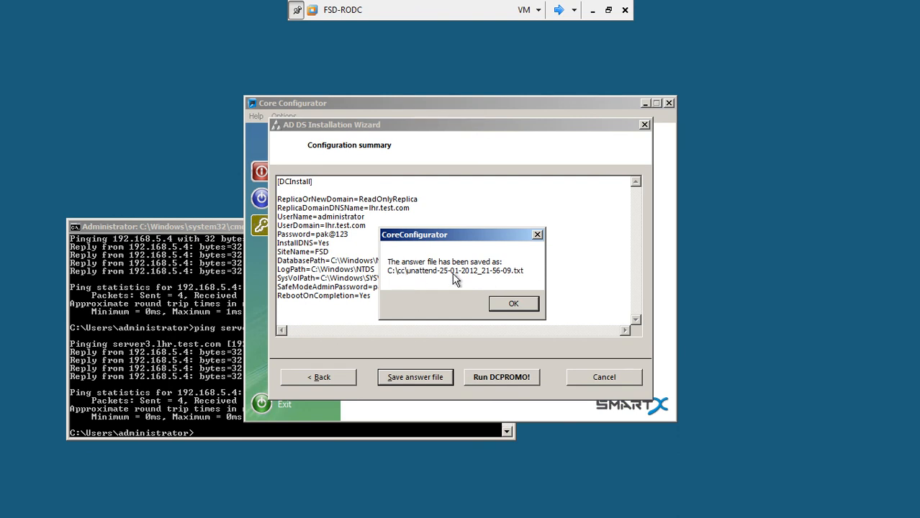
{"action": "left_click", "coordinate": [504, 304]}
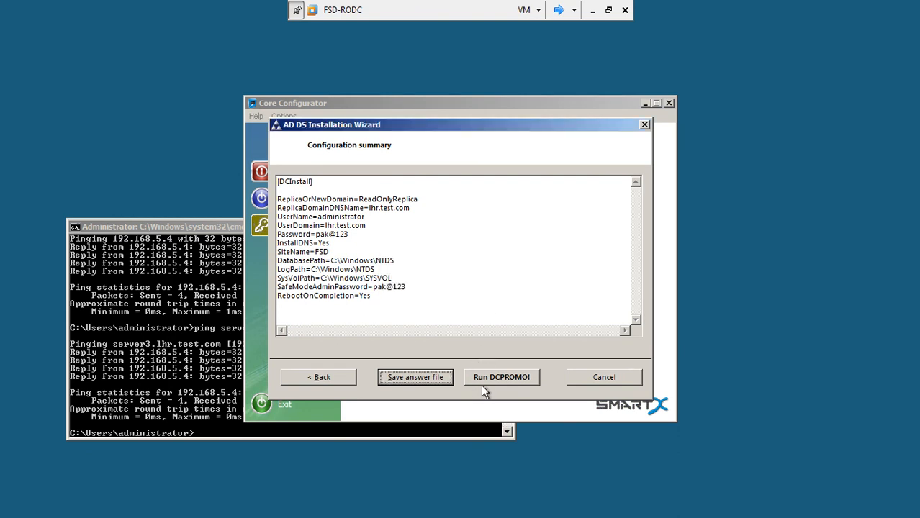
{"action": "left_click", "coordinate": [491, 379]}
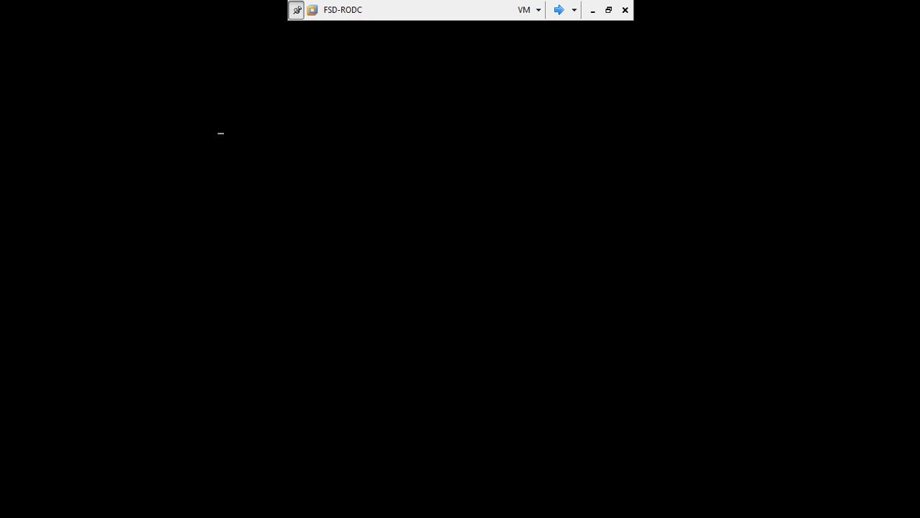
Step: Cycle through the powered-on virtual machines to reach Server3
{"action": "left_click", "coordinate": [558, 10]}
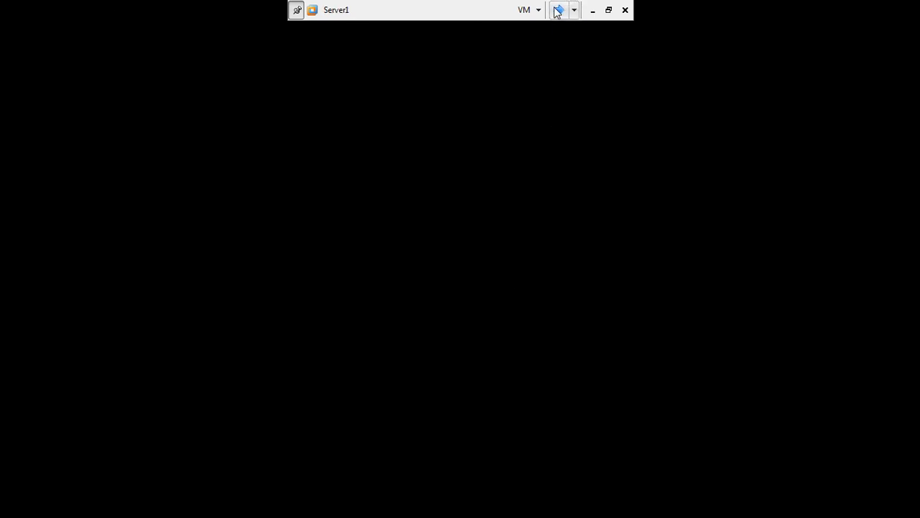
{"action": "left_click", "coordinate": [558, 11]}
{"action": "left_click", "coordinate": [559, 10]}
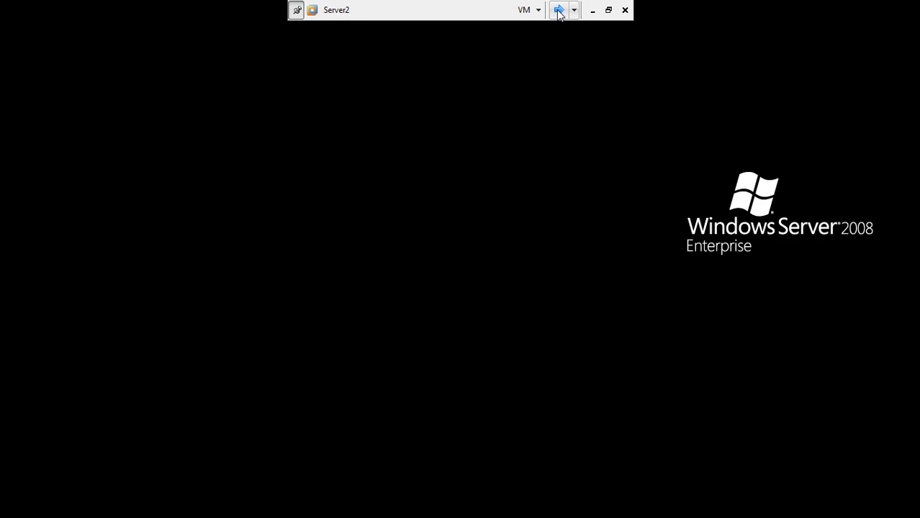
{"action": "left_click", "coordinate": [558, 10]}
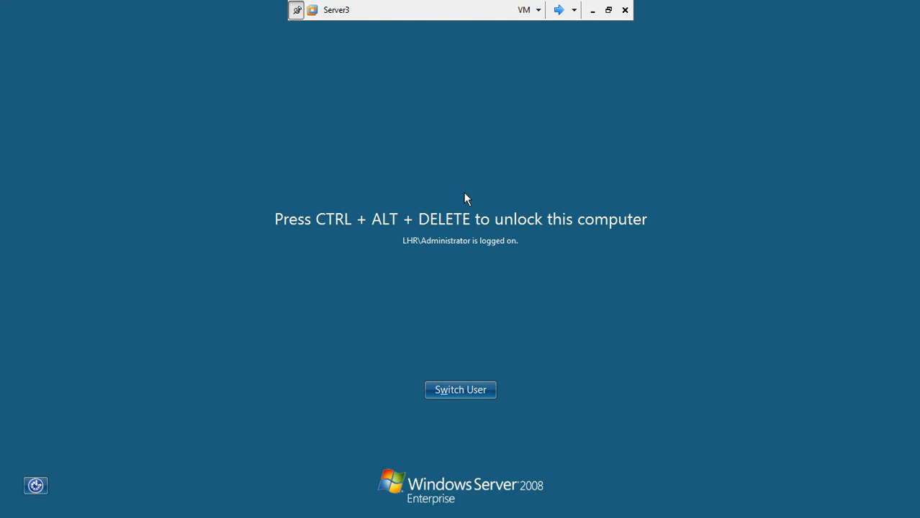
Step: Unlock Server3 with the administrator password, retrying after a mistyped attempt
{"action": "key", "text": "ctrl+alt+Insert"}
{"action": "type", "text": "*******"}
{"action": "key", "text": "Return"}
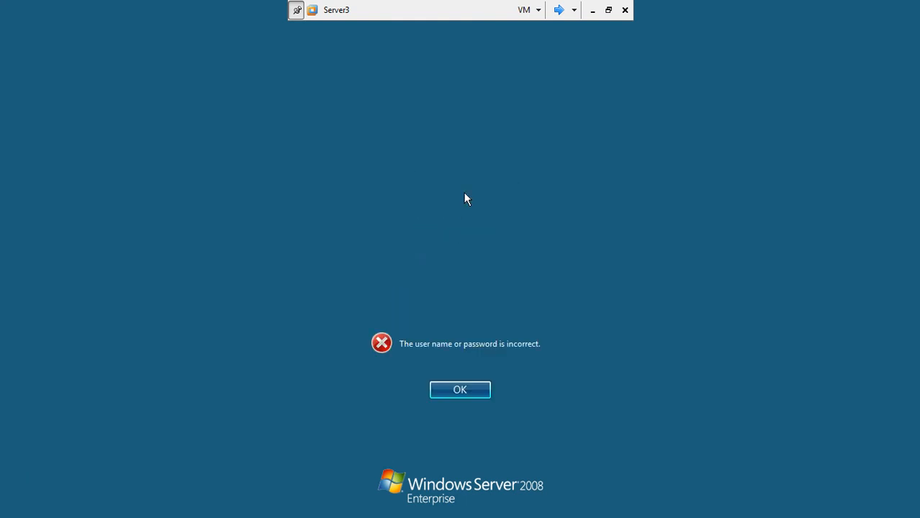
{"action": "key", "text": "Return"}
{"action": "type", "text": "***"}
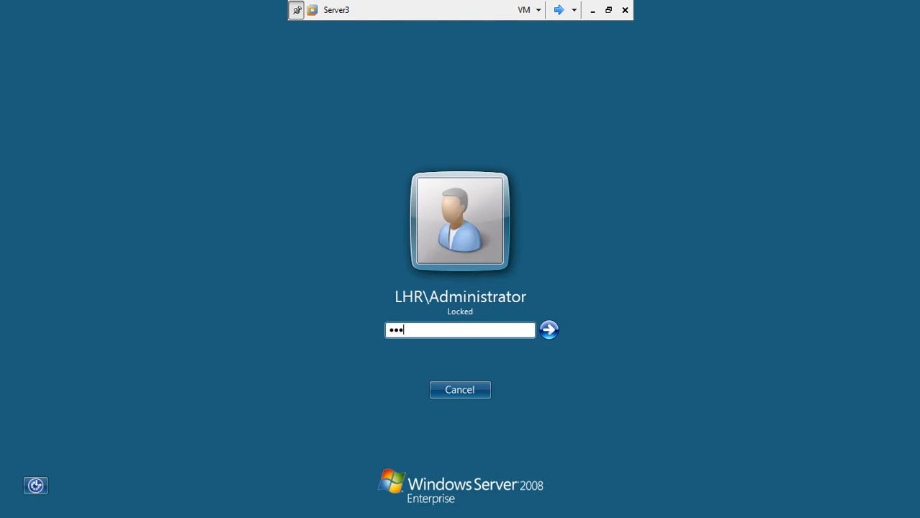
{"action": "type", "text": "****"}
{"action": "key", "text": "Return"}
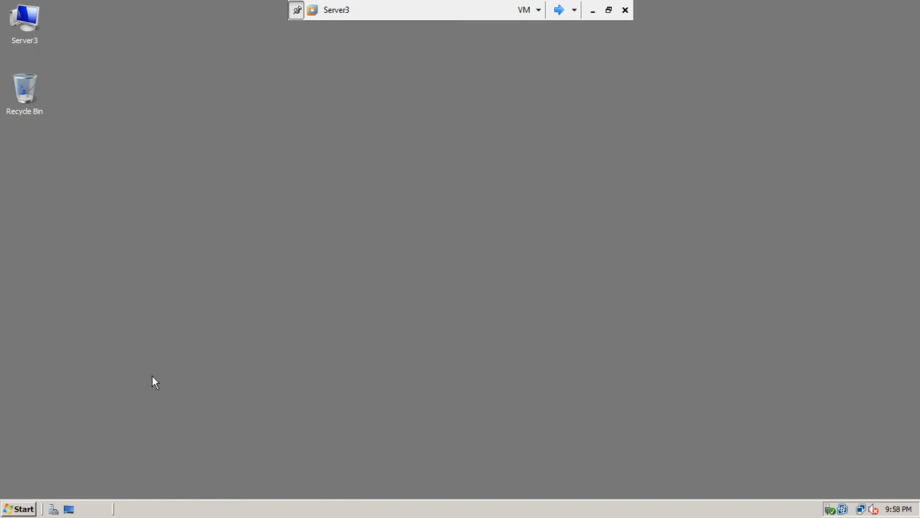
{"action": "left_click", "coordinate": [22, 509]}
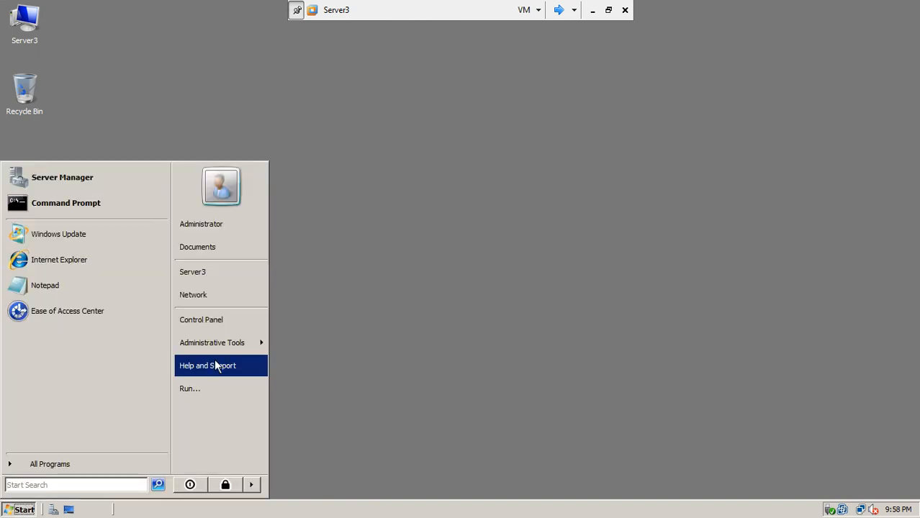
Step: In Active Directory Users and Computers, open FSD-RODC's properties from Domain Controllers
{"action": "mouse_move", "coordinate": [228, 349]}
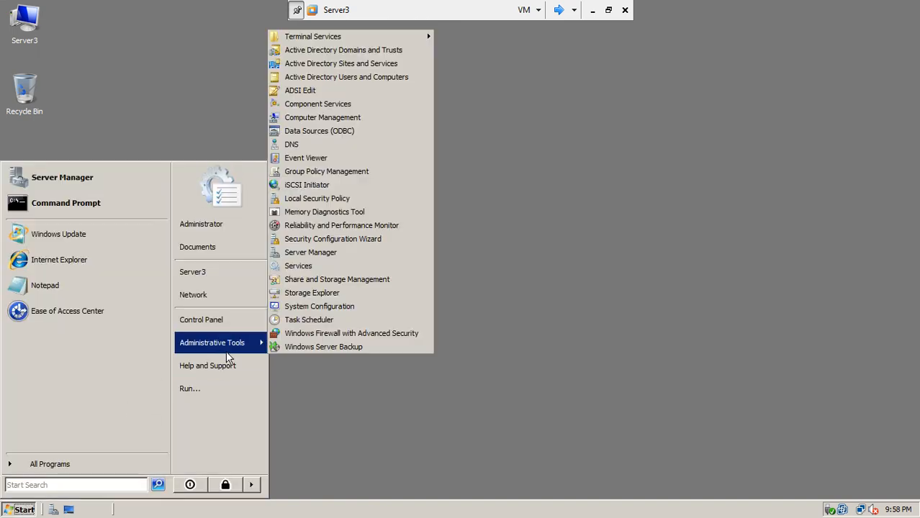
{"action": "left_click", "coordinate": [400, 77]}
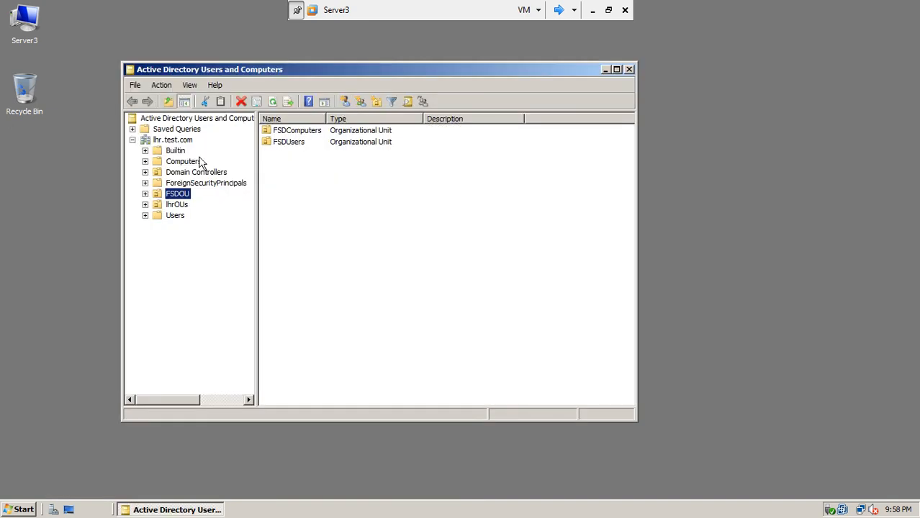
{"action": "left_click", "coordinate": [175, 173]}
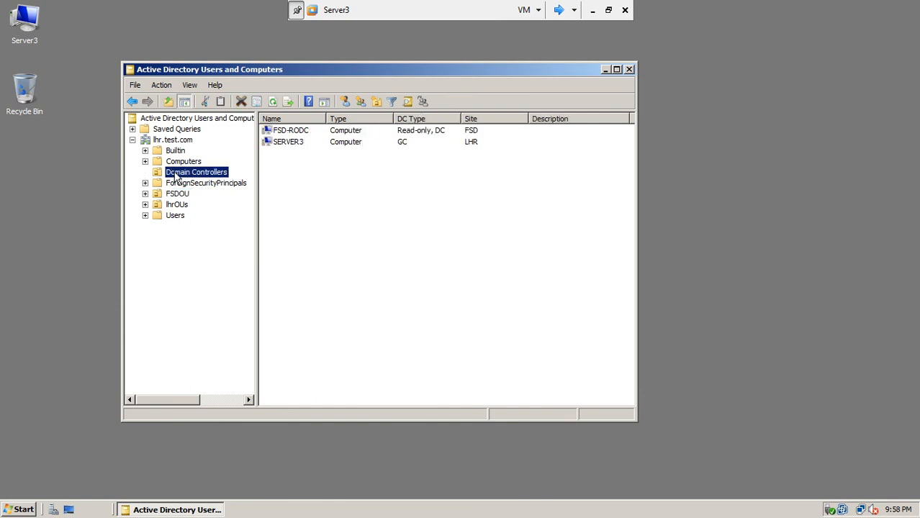
{"action": "left_click", "coordinate": [297, 135]}
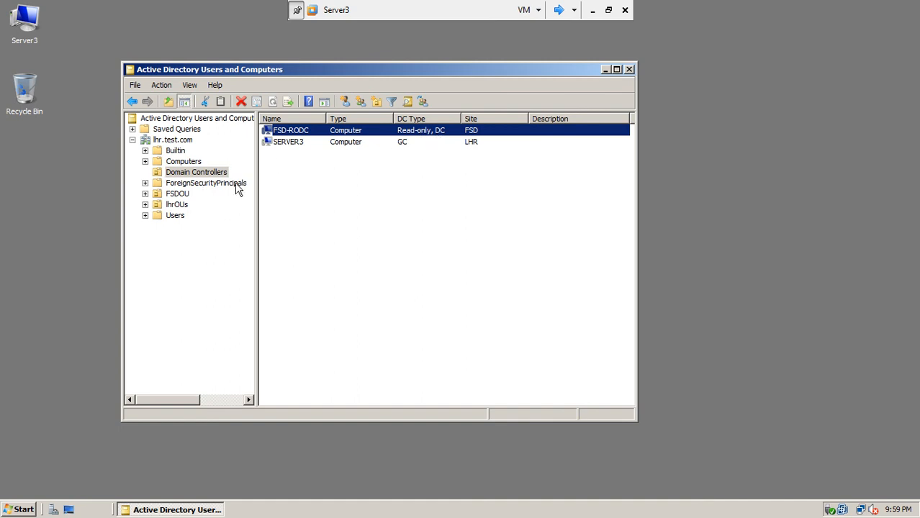
{"action": "right_click", "coordinate": [301, 131]}
{"action": "left_click", "coordinate": [326, 240]}
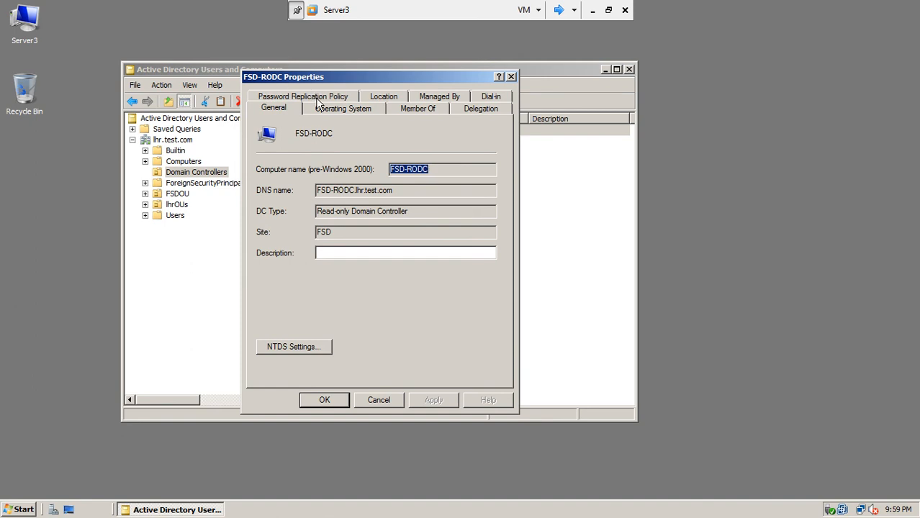
Step: Show FSD-RODC's Password Replication Policy and review the listed groups
{"action": "left_click", "coordinate": [318, 98]}
{"action": "left_click_drag", "start_coordinate": [364, 80], "coordinate": [283, 56]}
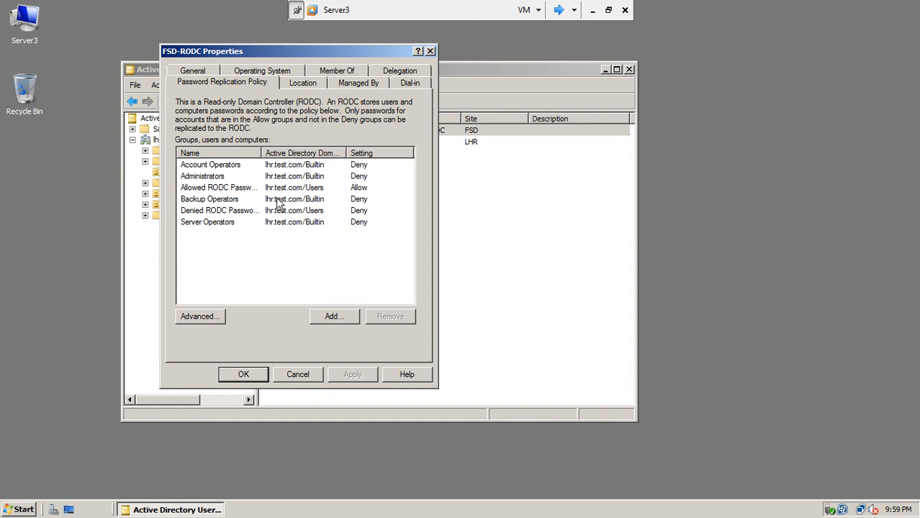
{"action": "left_click", "coordinate": [359, 166]}
{"action": "left_click", "coordinate": [360, 179]}
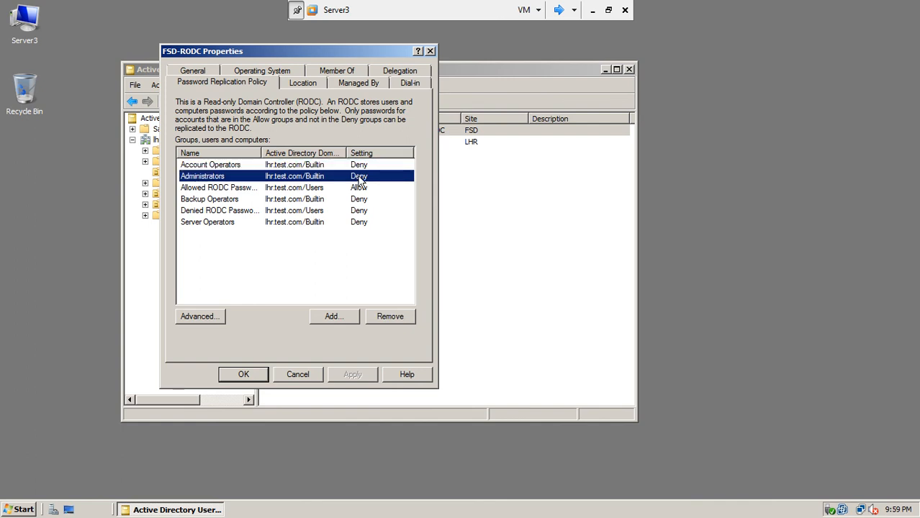
{"action": "left_click_drag", "start_coordinate": [346, 152], "coordinate": [361, 154]}
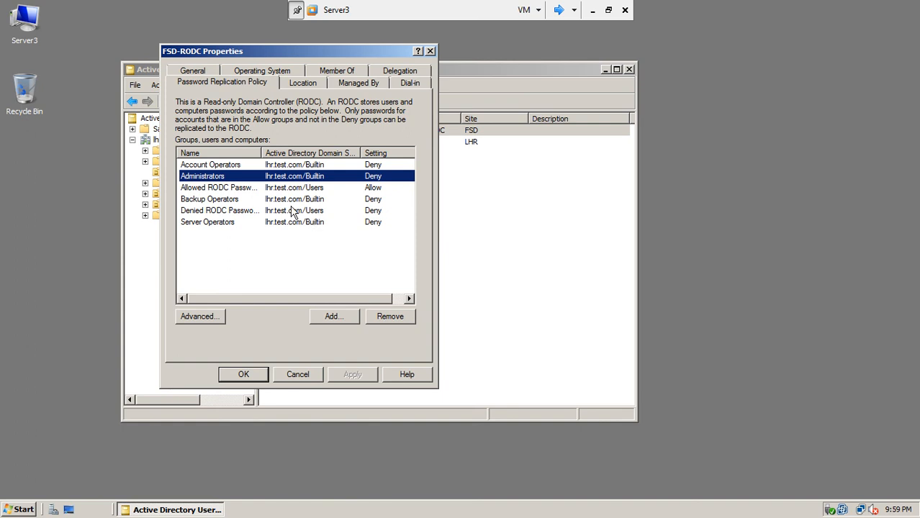
Step: Remove the Allowed RODC Password Replication Group and begin adding an account
{"action": "left_click", "coordinate": [249, 190]}
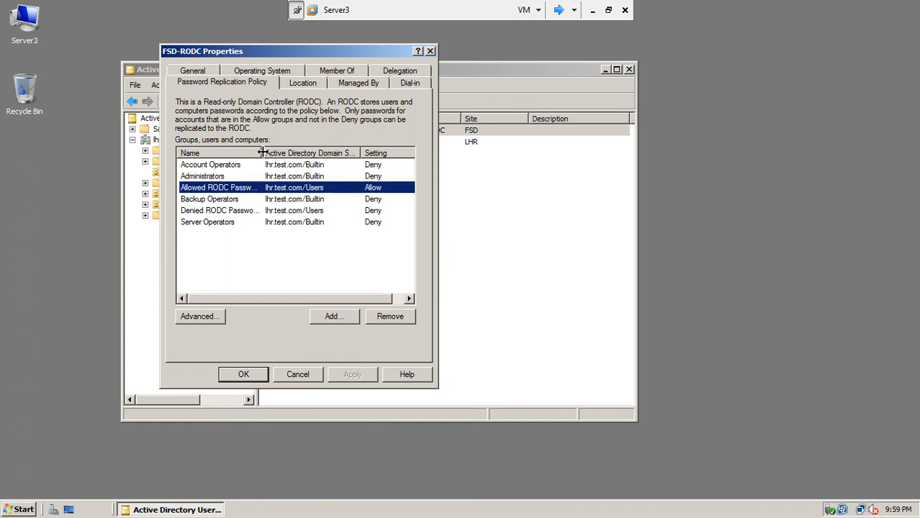
{"action": "left_click_drag", "start_coordinate": [262, 153], "coordinate": [287, 149]}
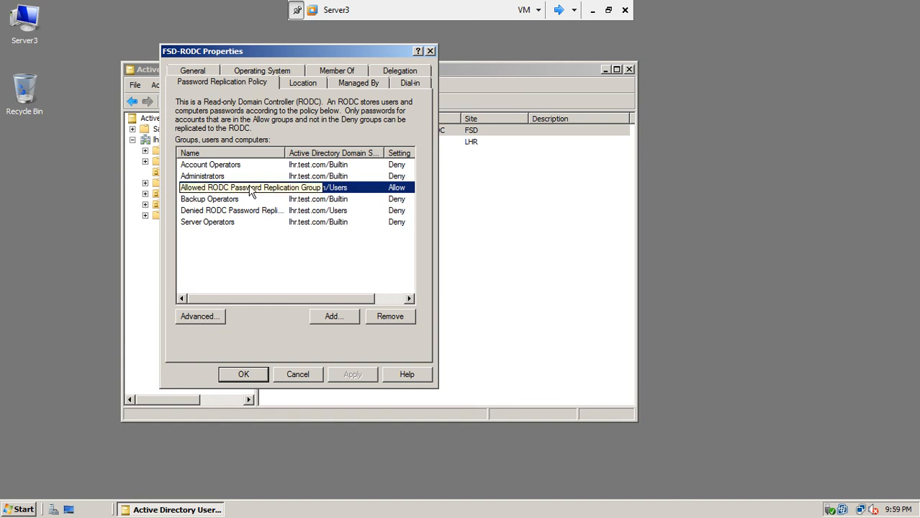
{"action": "left_click", "coordinate": [390, 317]}
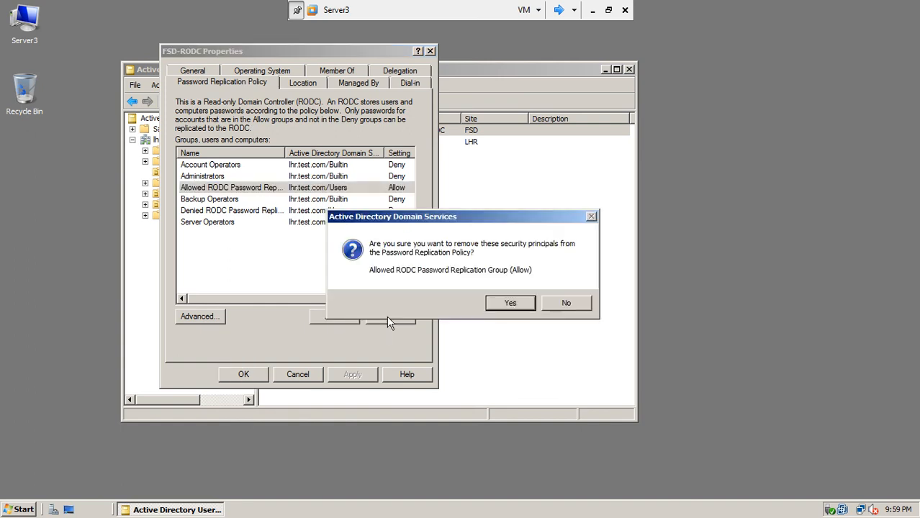
{"action": "left_click", "coordinate": [496, 303]}
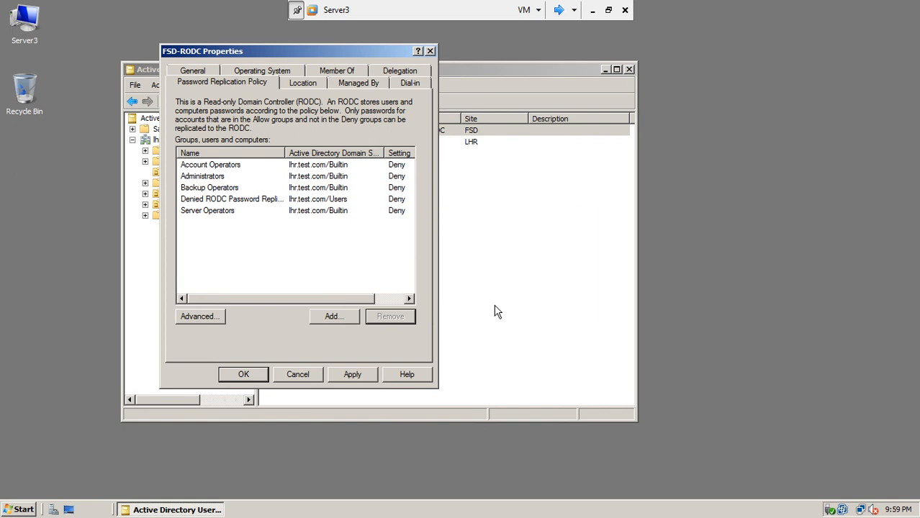
{"action": "left_click", "coordinate": [340, 319]}
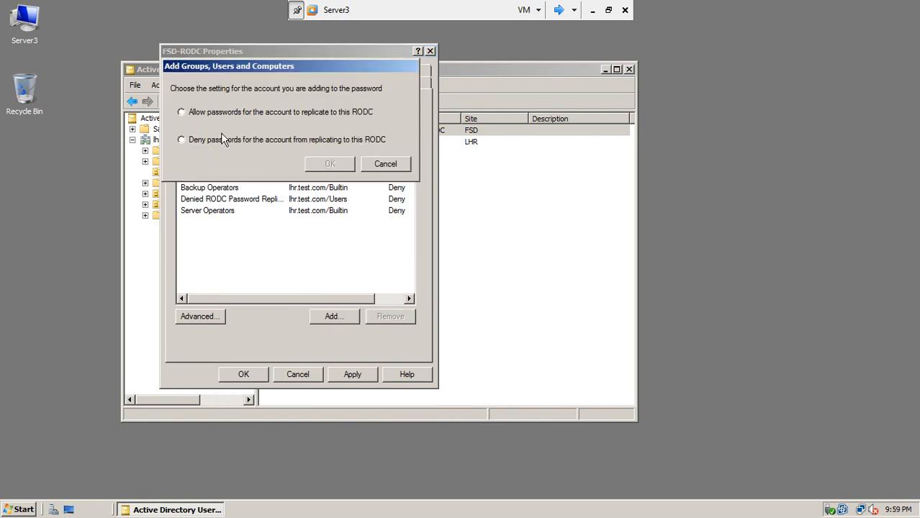
Step: Add the domain user's account to the policy with Allow password replication
{"action": "left_click", "coordinate": [188, 115]}
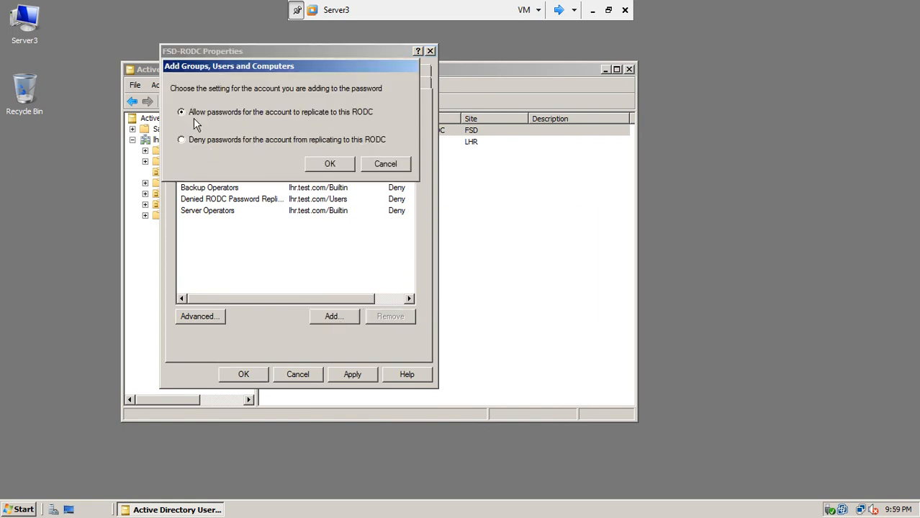
{"action": "left_click", "coordinate": [325, 165]}
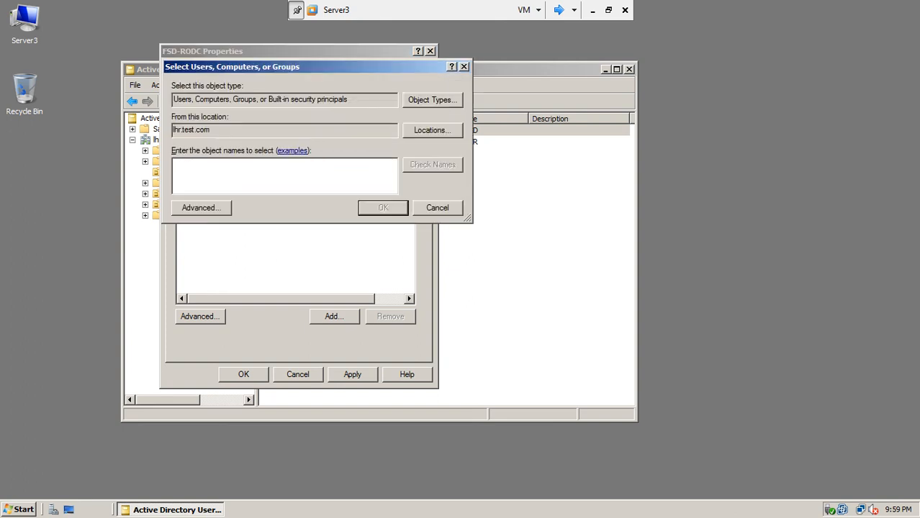
{"action": "type", "text": "kashif"}
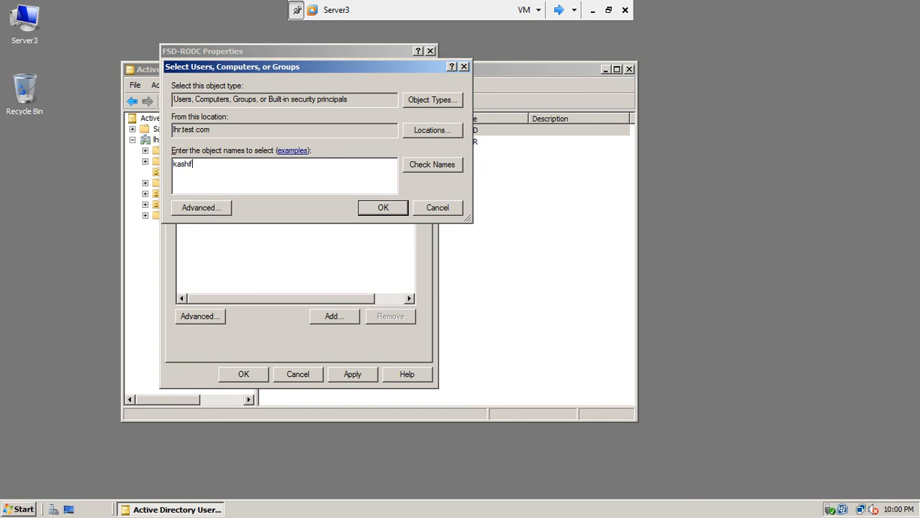
{"action": "left_click", "coordinate": [416, 169]}
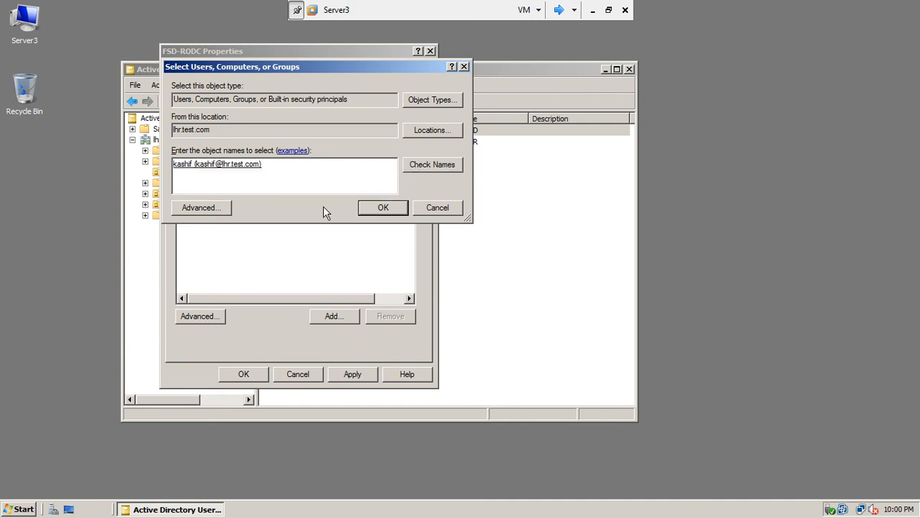
{"action": "left_click", "coordinate": [370, 206]}
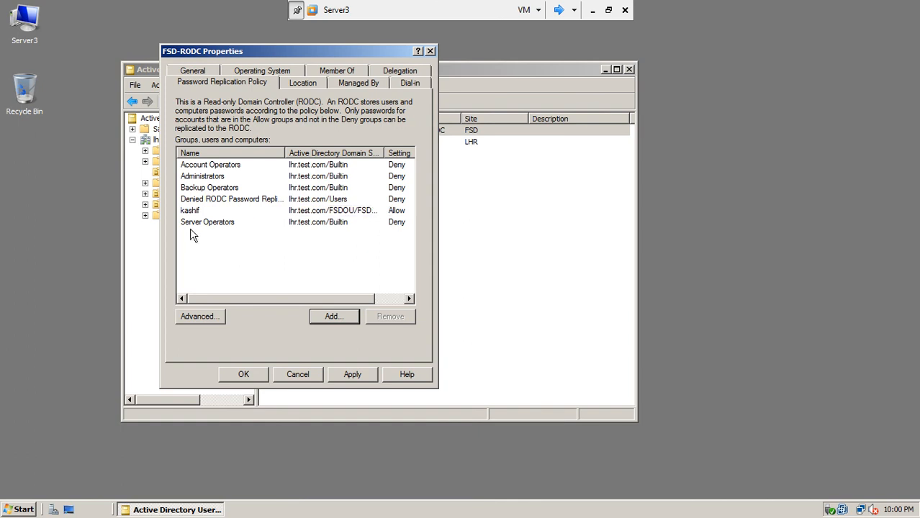
{"action": "left_click", "coordinate": [201, 316]}
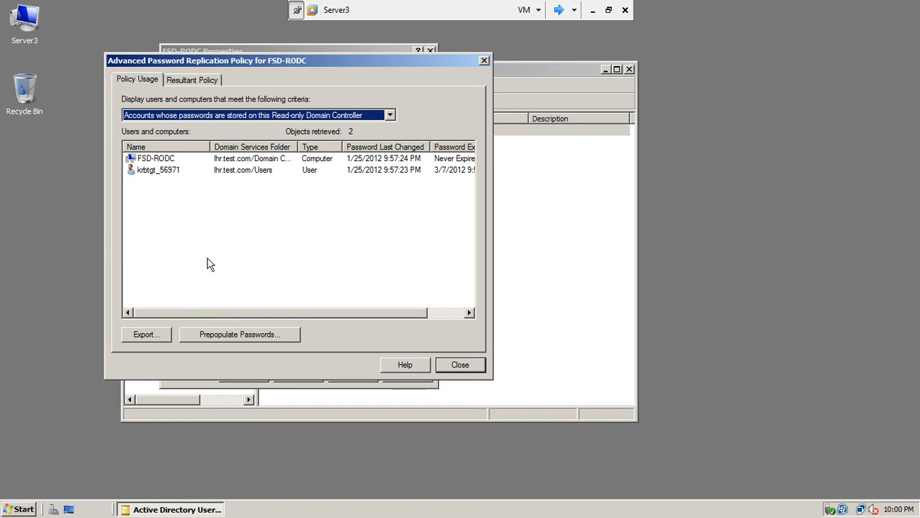
{"action": "left_click", "coordinate": [231, 340]}
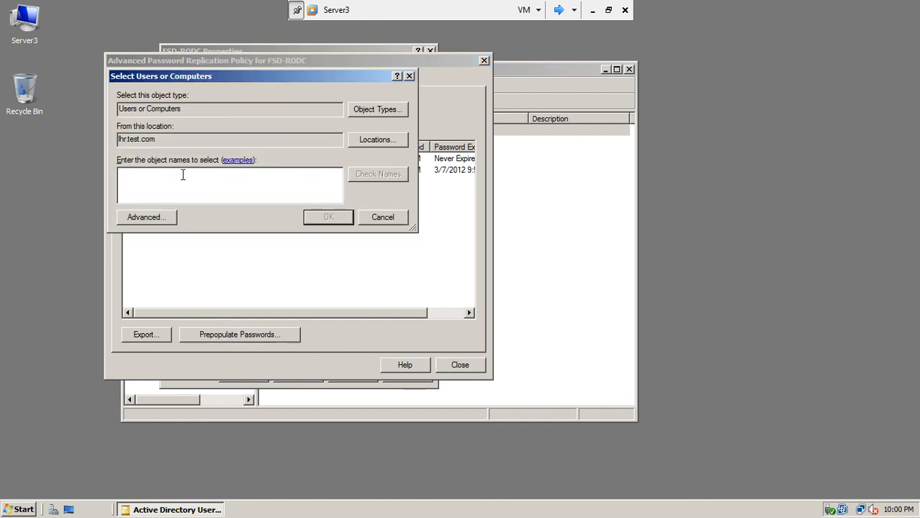
{"action": "type", "text": "kashif"}
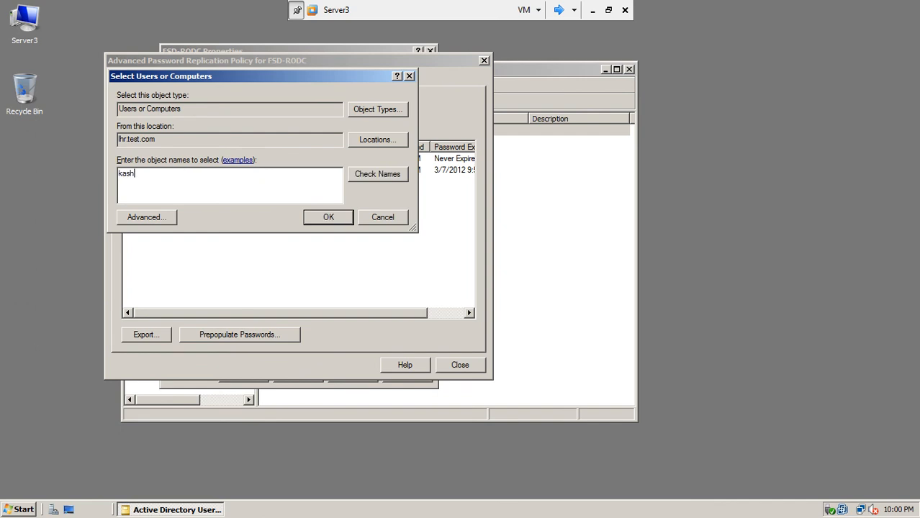
{"action": "left_click", "coordinate": [368, 174]}
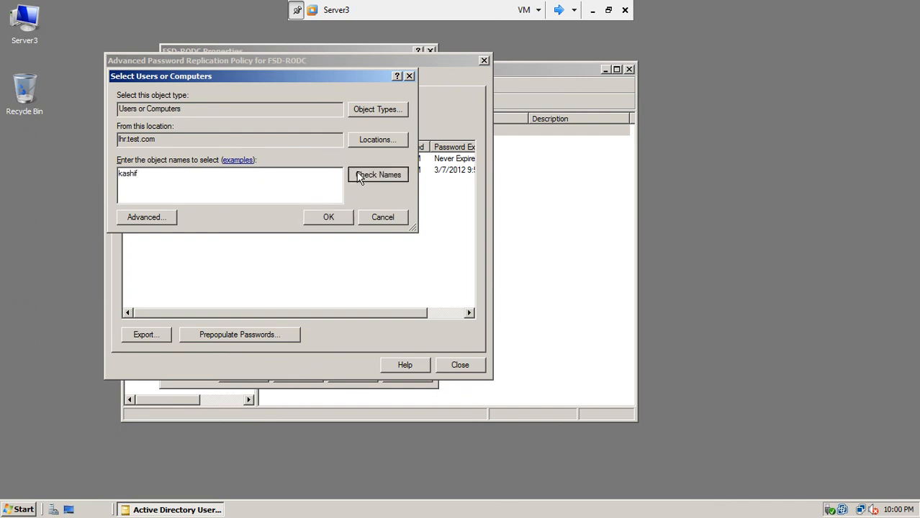
{"action": "left_click", "coordinate": [321, 218]}
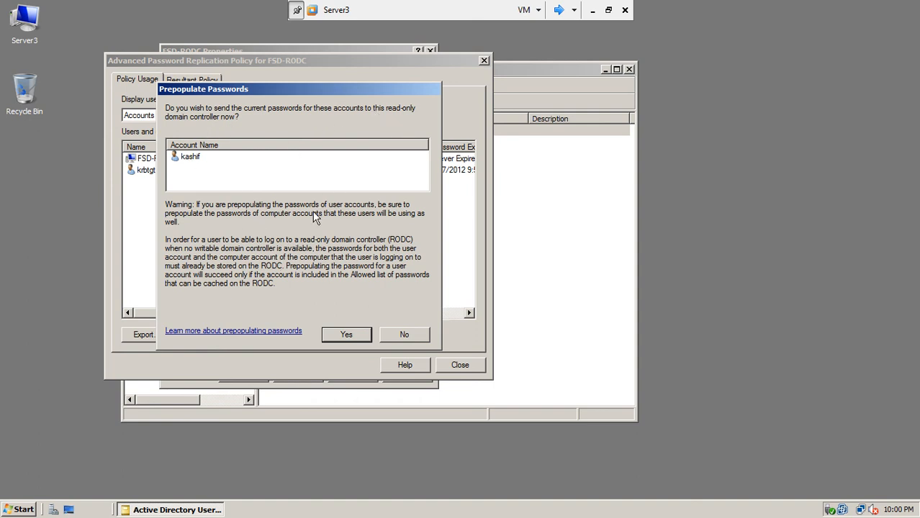
{"action": "left_click", "coordinate": [347, 336]}
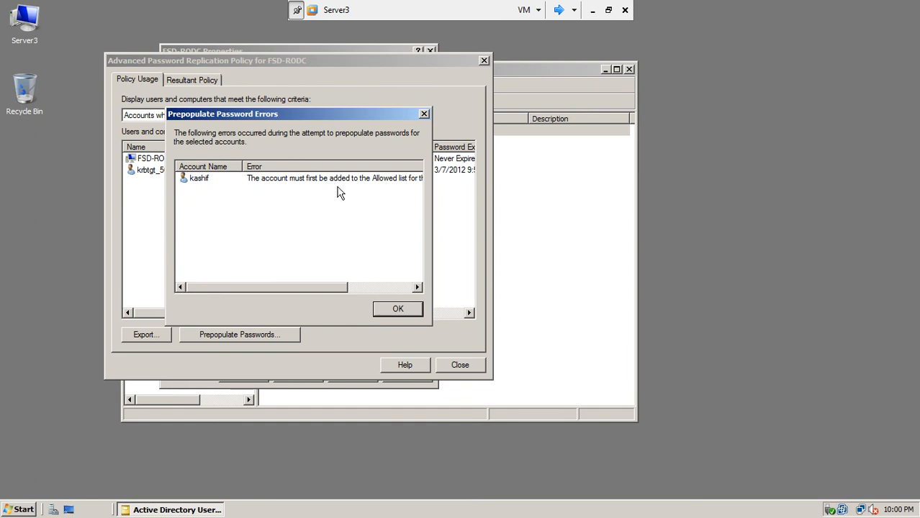
{"action": "left_click", "coordinate": [394, 312]}
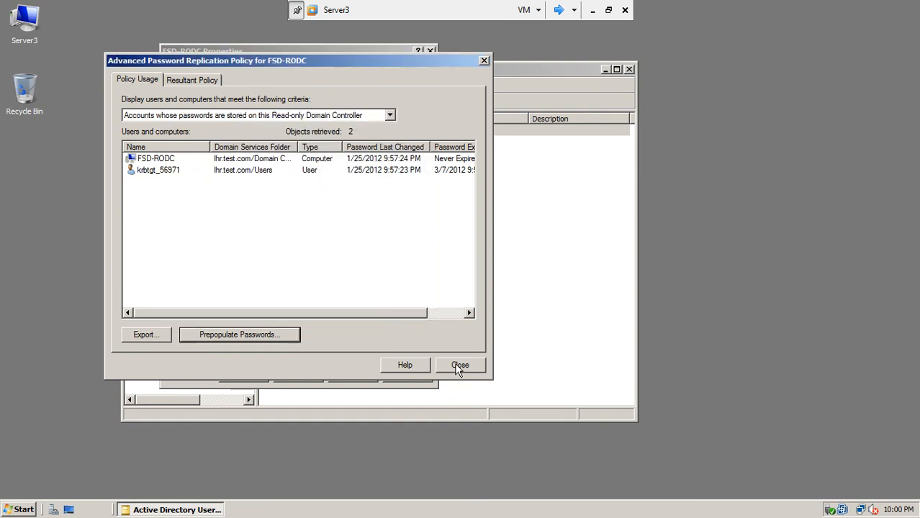
{"action": "left_click", "coordinate": [458, 367]}
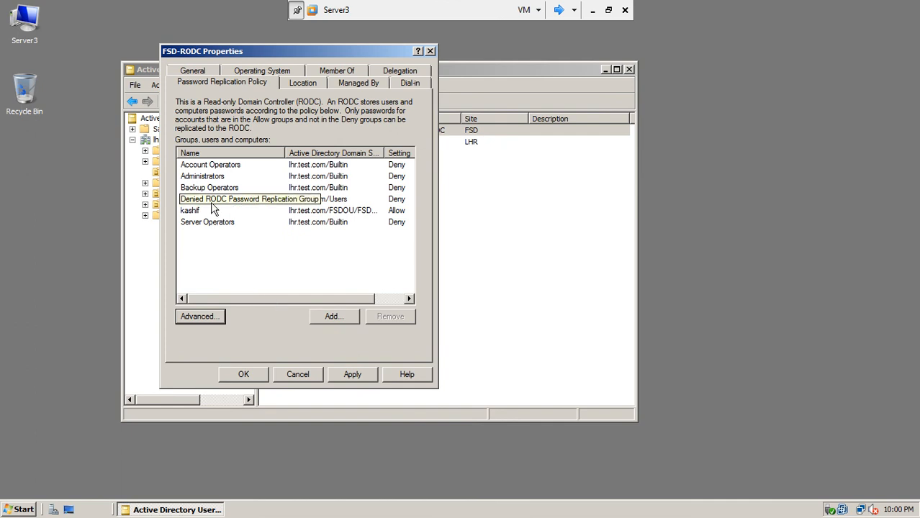
Step: Apply the Allow policy and pick the user account for password prepopulation
{"action": "left_click", "coordinate": [195, 211]}
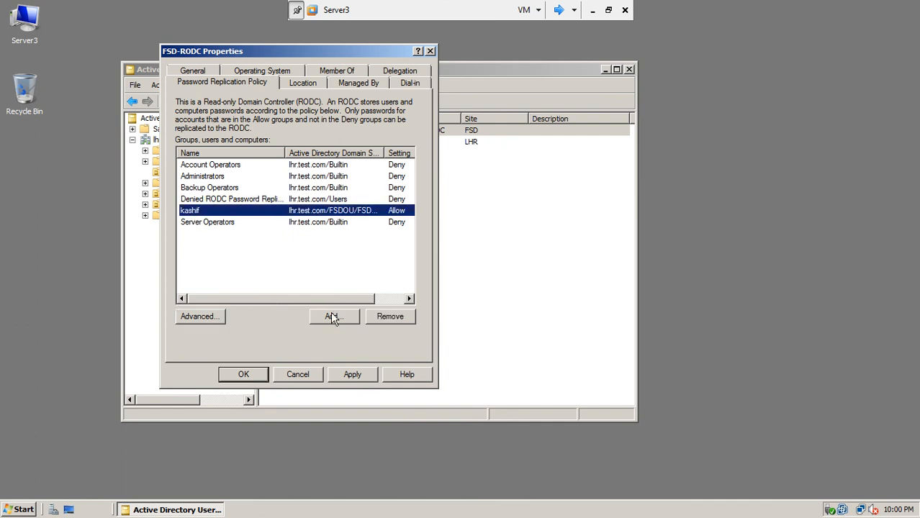
{"action": "left_click", "coordinate": [361, 375]}
{"action": "left_click", "coordinate": [215, 316]}
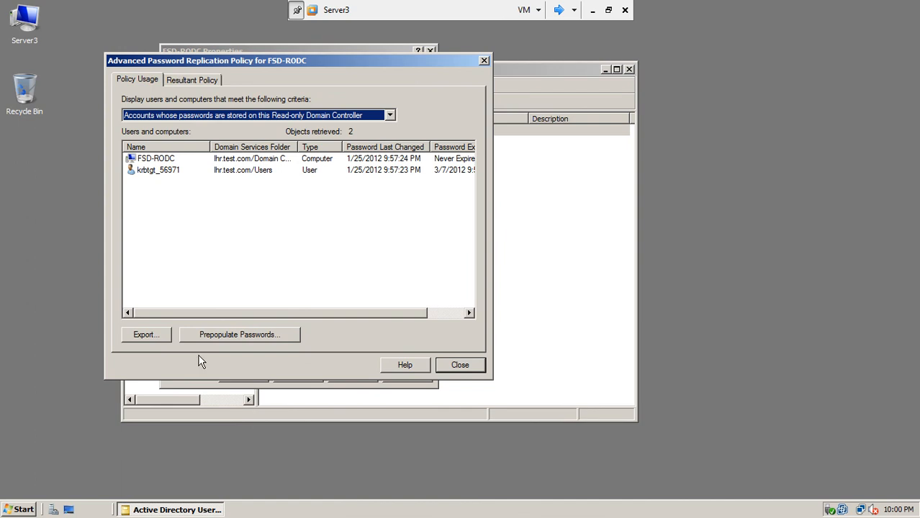
{"action": "left_click", "coordinate": [217, 333]}
{"action": "type", "text": "kashif"}
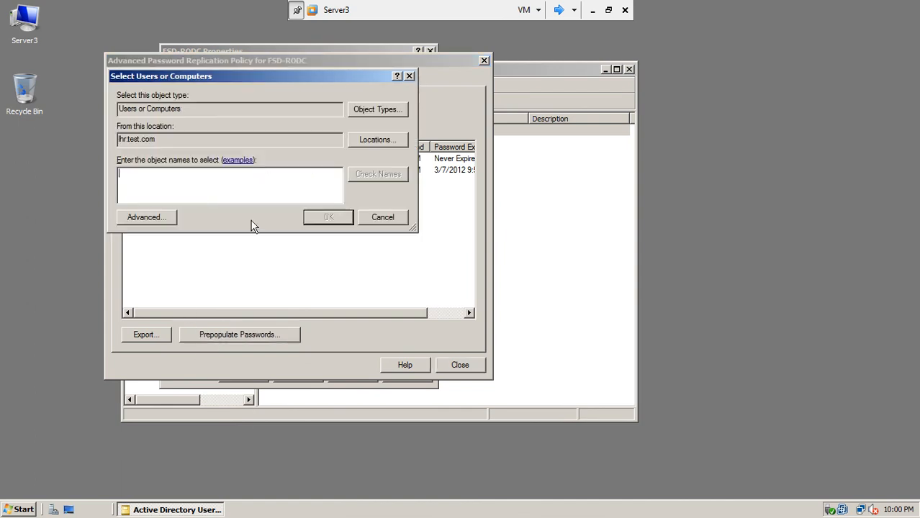
{"action": "left_click", "coordinate": [400, 175]}
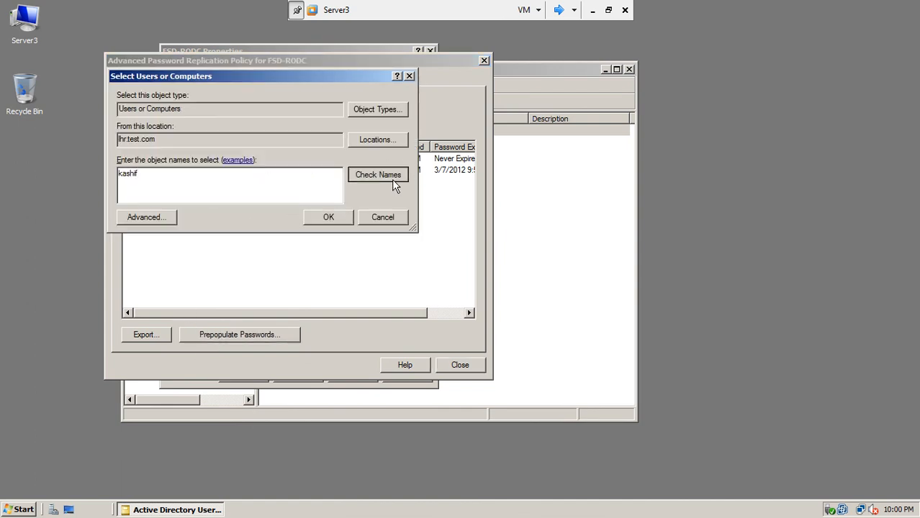
{"action": "left_click", "coordinate": [335, 223]}
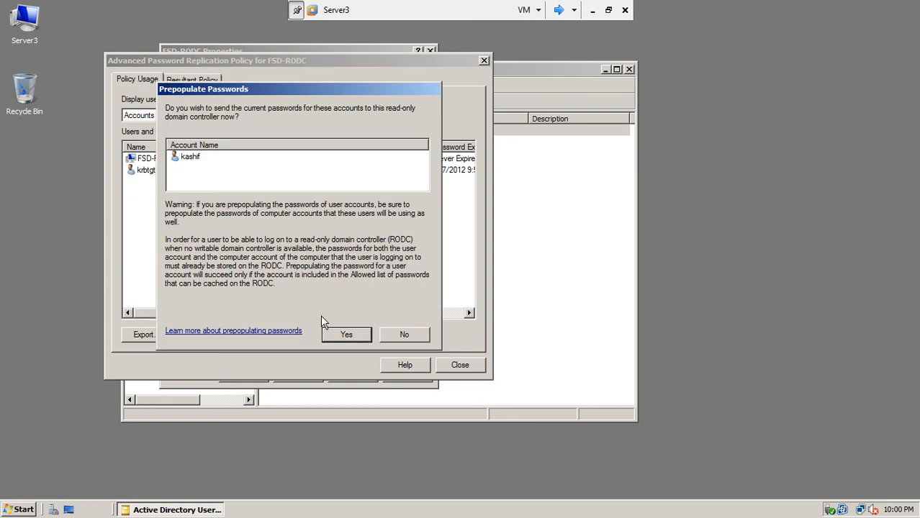
Step: Prepopulate the user's password on FSD-RODC and close the properties windows
{"action": "left_click", "coordinate": [188, 157]}
{"action": "left_click", "coordinate": [336, 333]}
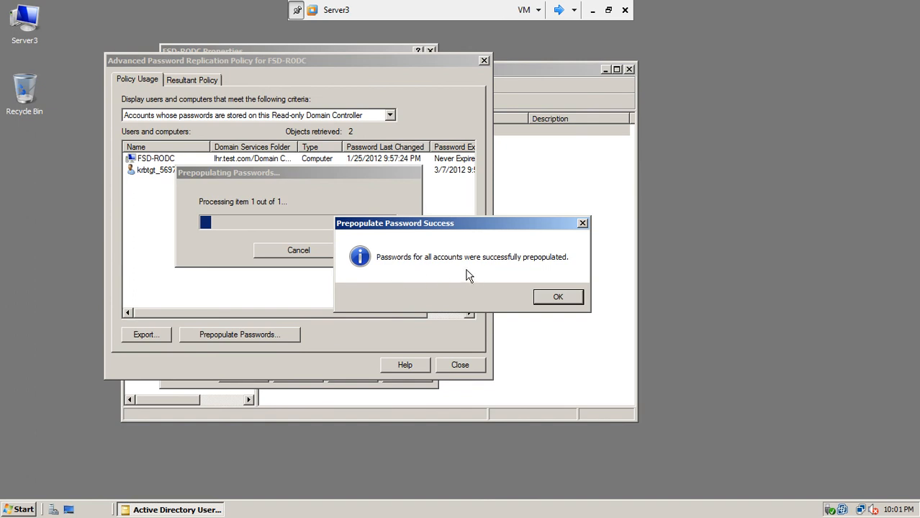
{"action": "left_click", "coordinate": [550, 298]}
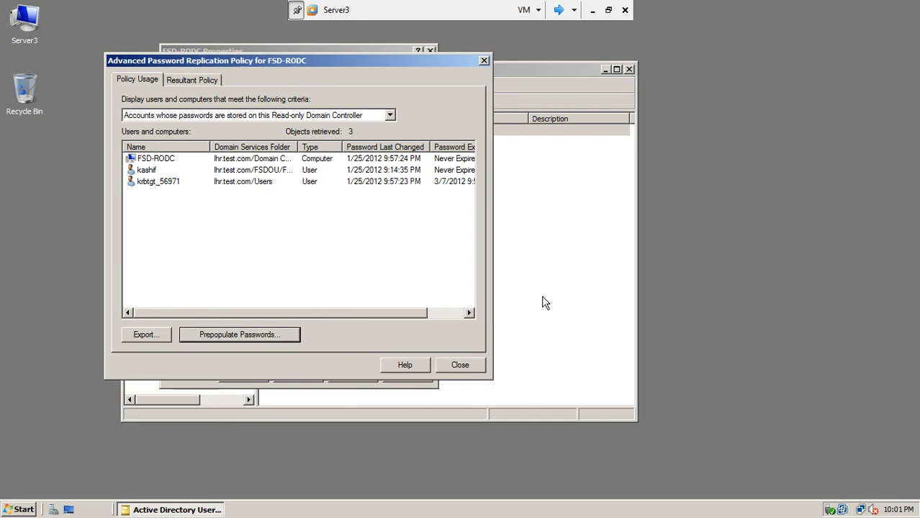
{"action": "left_click", "coordinate": [459, 365]}
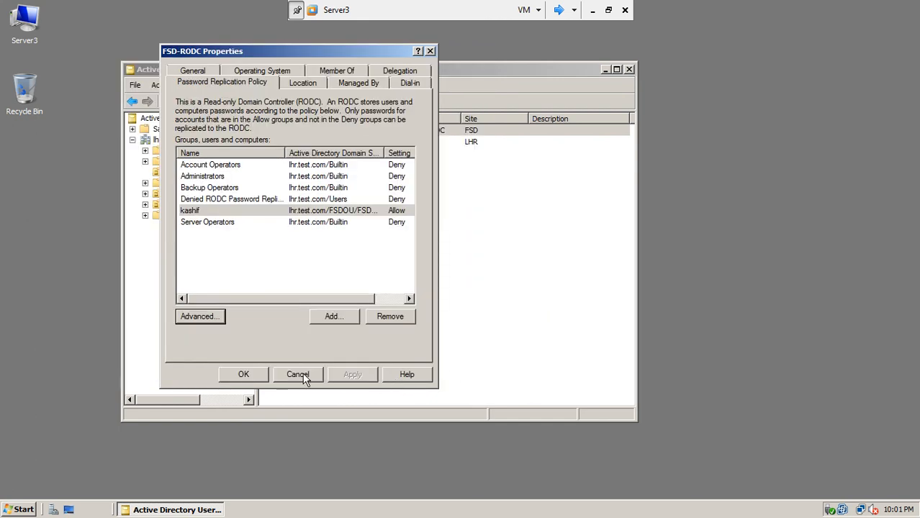
{"action": "left_click", "coordinate": [249, 374]}
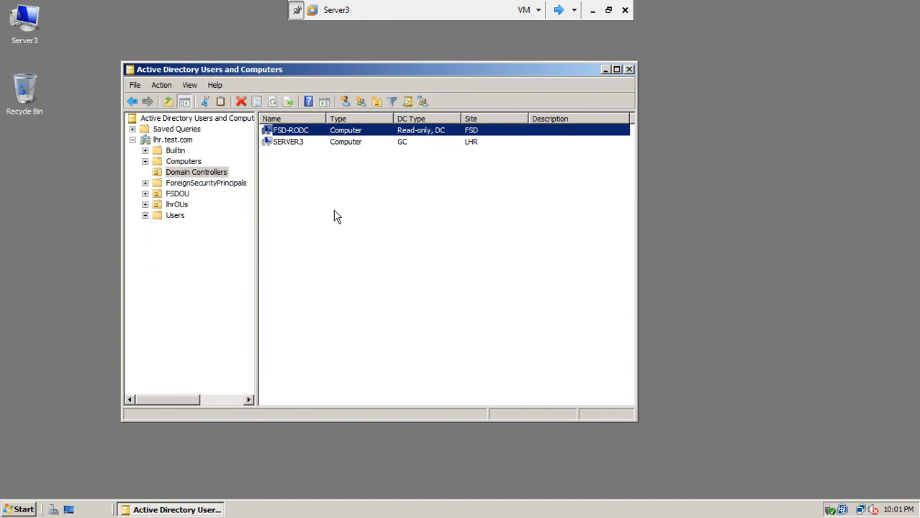
Step: Close Active Directory Users and Computers and switch to the FSD-RODC machine
{"action": "left_click", "coordinate": [628, 68]}
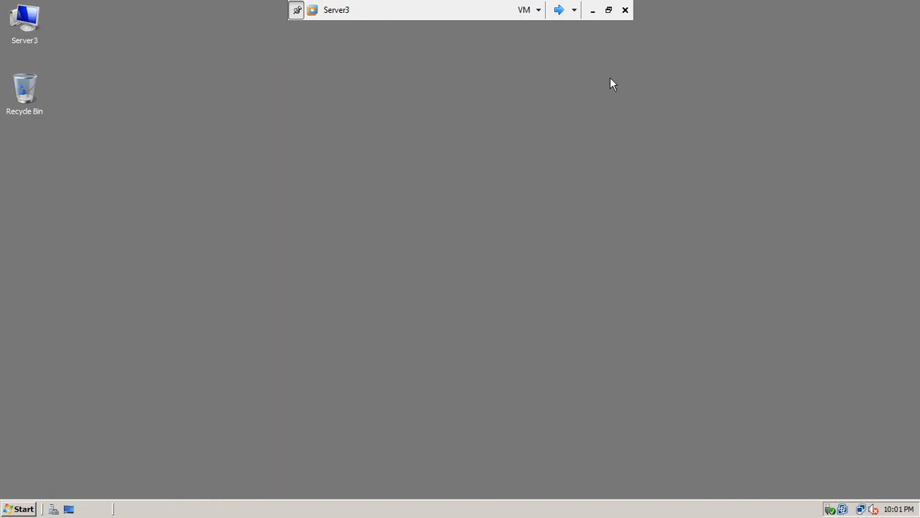
{"action": "left_click", "coordinate": [559, 10]}
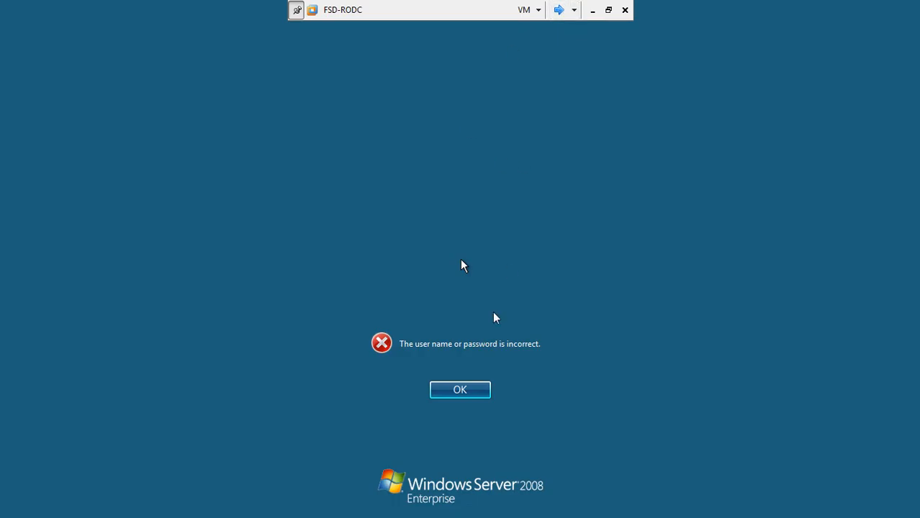
{"action": "left_click", "coordinate": [461, 391]}
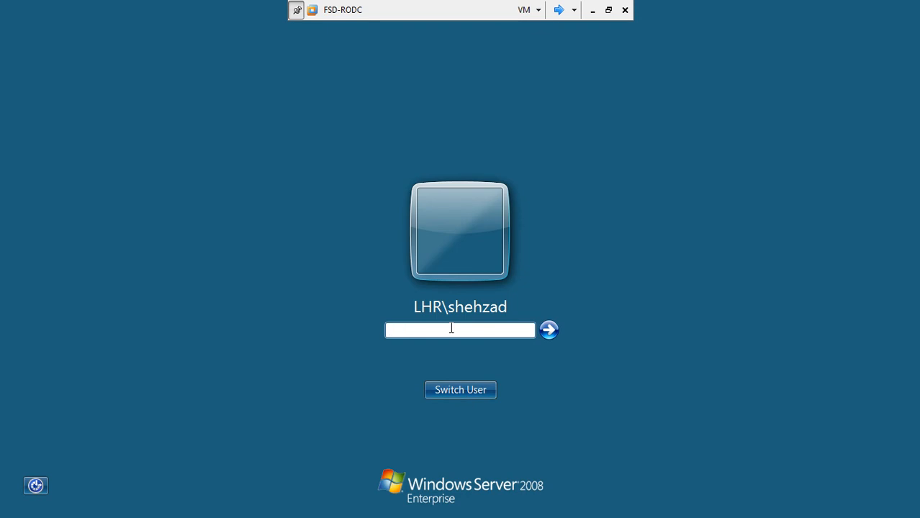
Step: Sign in to FSD-RODC as Other User administrator, retyping the password after an error
{"action": "left_click", "coordinate": [460, 389]}
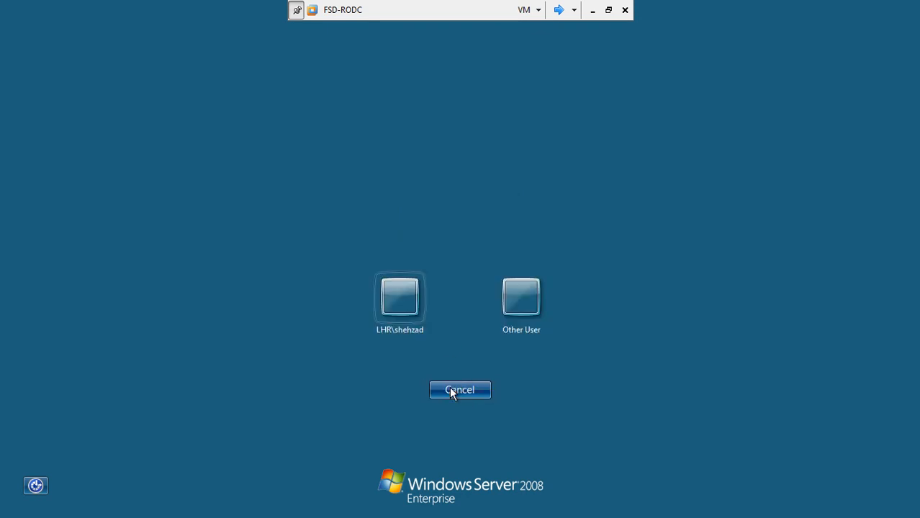
{"action": "left_click", "coordinate": [519, 316]}
{"action": "type", "text": "admini"}
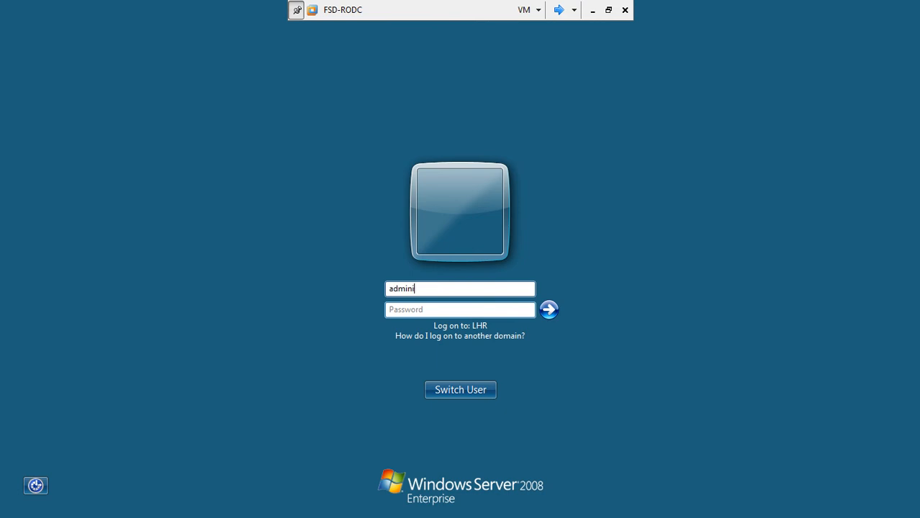
{"action": "type", "text": "strator"}
{"action": "key", "text": "Tab"}
{"action": "type", "text": "•••••••"}
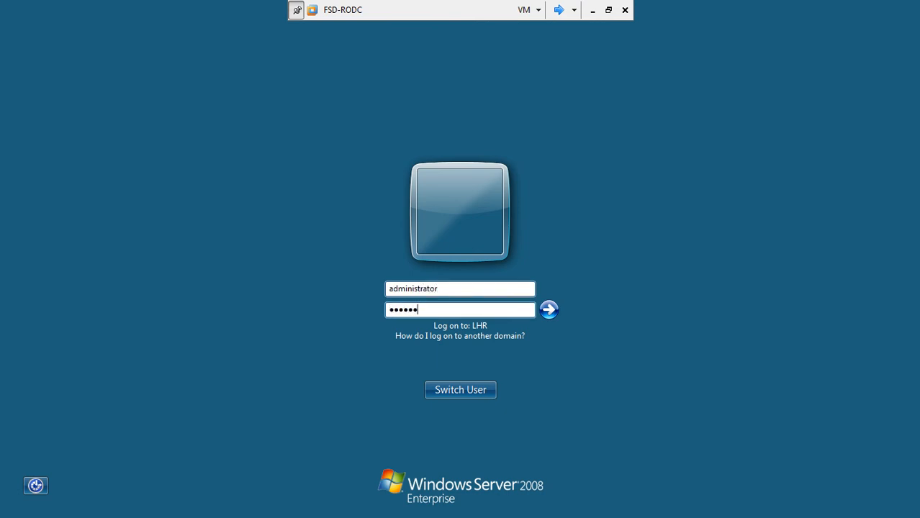
{"action": "key", "text": "Return"}
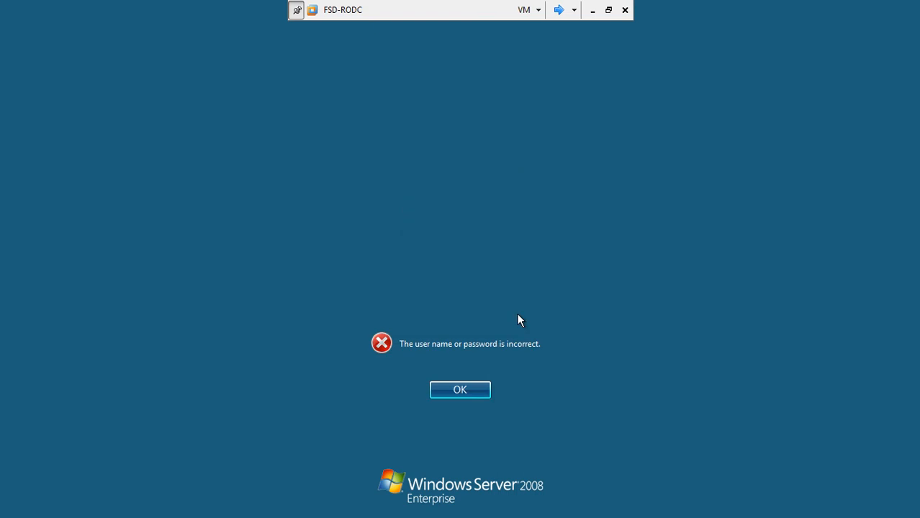
{"action": "key", "text": "Return"}
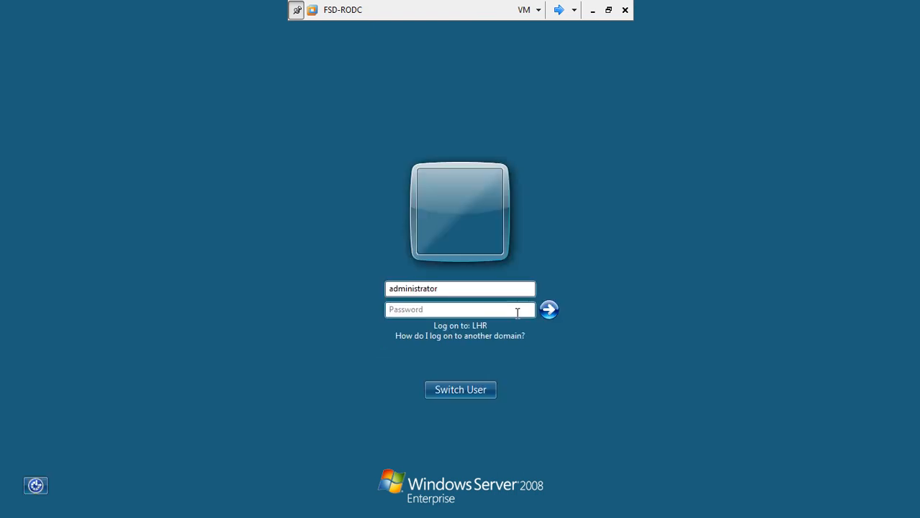
{"action": "left_click", "coordinate": [466, 306]}
{"action": "type", "text": "•••••••"}
{"action": "left_click", "coordinate": [549, 311]}
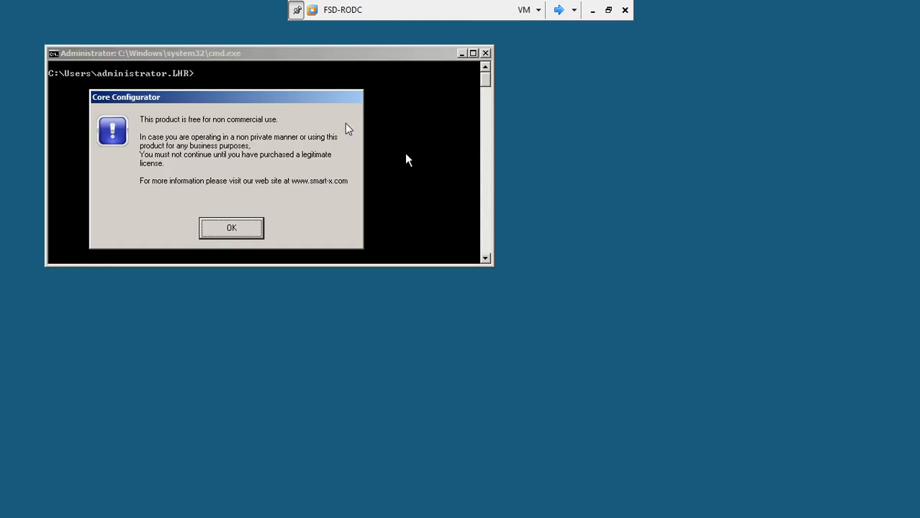
Step: Enable Allow Remote Administration Connections in Core Configurator's RDP settings
{"action": "left_click", "coordinate": [228, 227]}
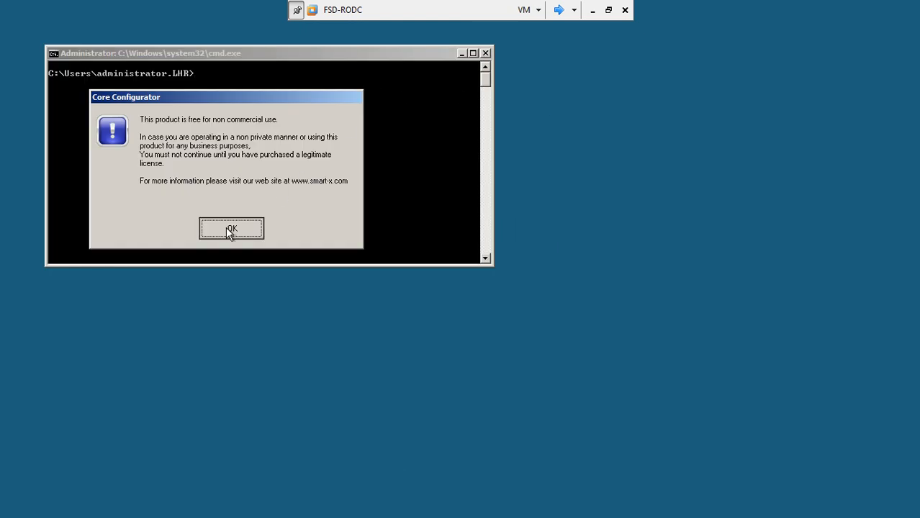
{"action": "left_click_drag", "start_coordinate": [246, 54], "coordinate": [266, 134]}
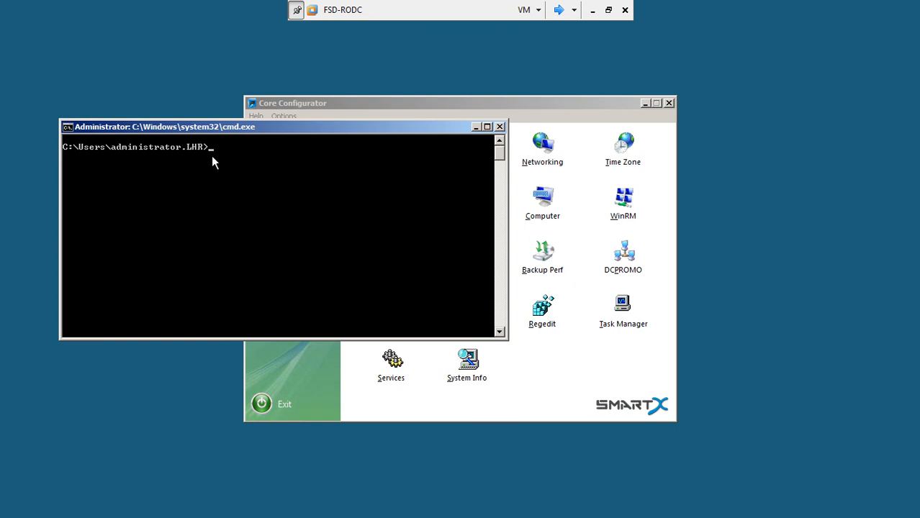
{"action": "left_click", "coordinate": [545, 102]}
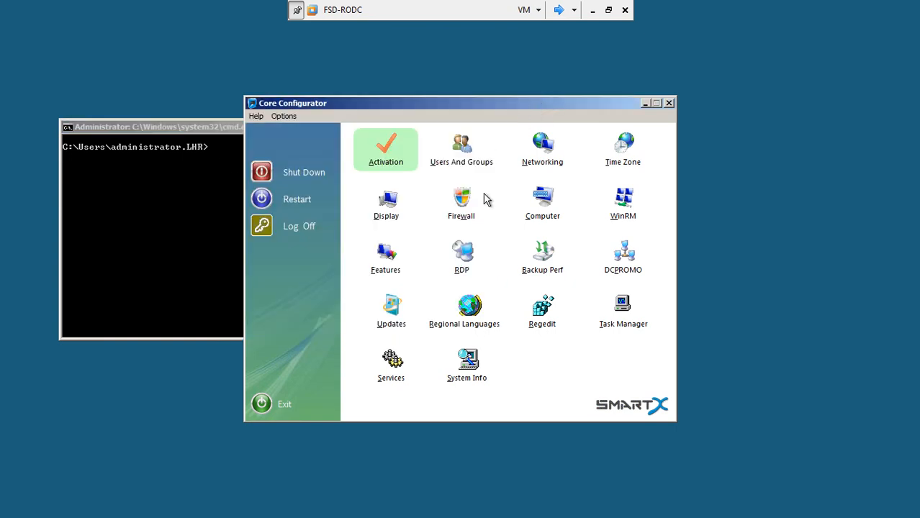
{"action": "left_click", "coordinate": [467, 255]}
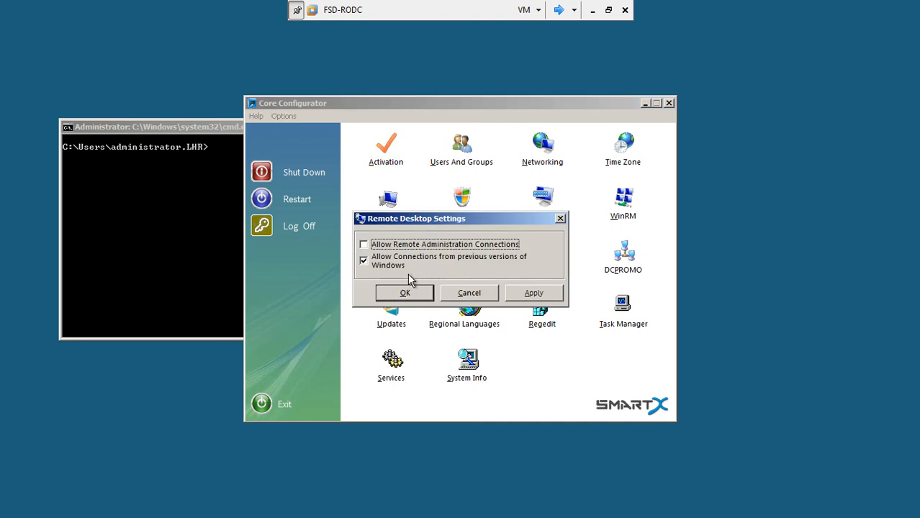
{"action": "left_click", "coordinate": [379, 245]}
{"action": "left_click", "coordinate": [525, 294]}
{"action": "left_click", "coordinate": [407, 297]}
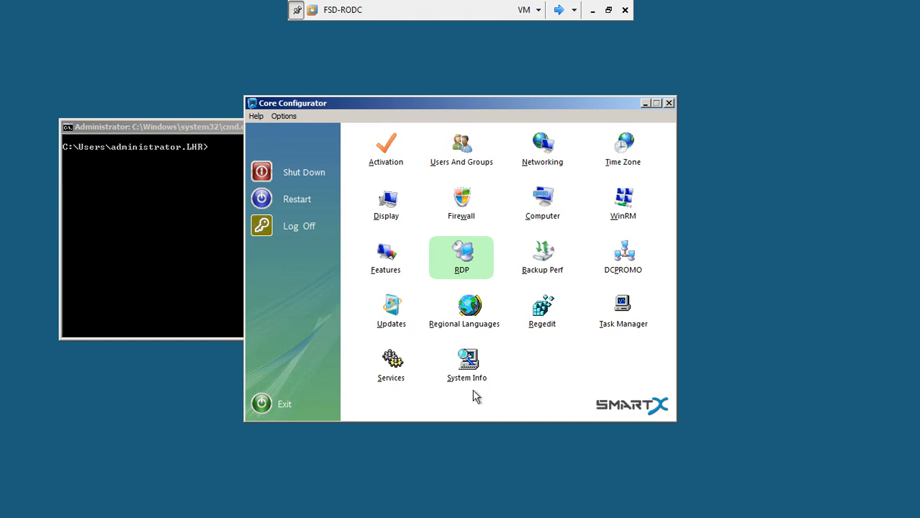
Step: Cycle through the virtual machines to reach Server2
{"action": "left_click", "coordinate": [560, 10]}
{"action": "left_click", "coordinate": [559, 8]}
{"action": "left_click", "coordinate": [558, 11]}
{"action": "left_click", "coordinate": [558, 11]}
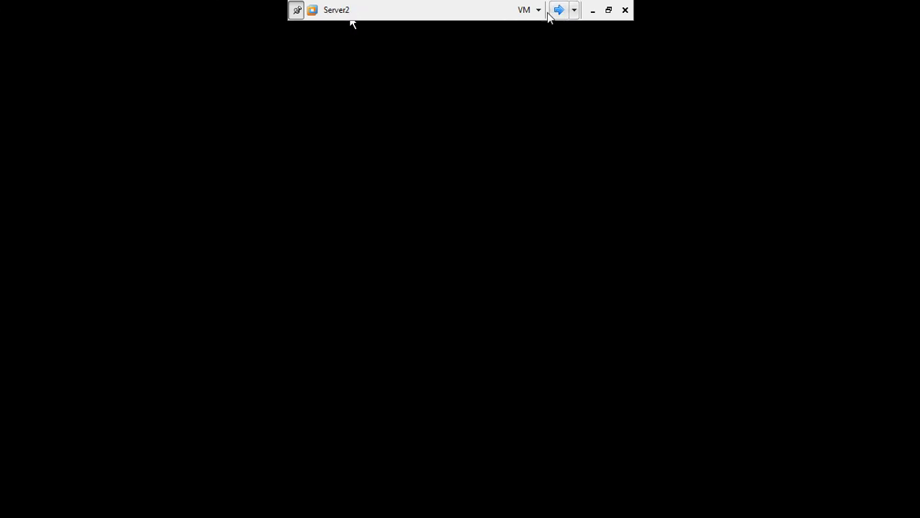
Step: On Server3, refresh the desktop and launch a new MMC console through the Start search
{"action": "left_click", "coordinate": [559, 10]}
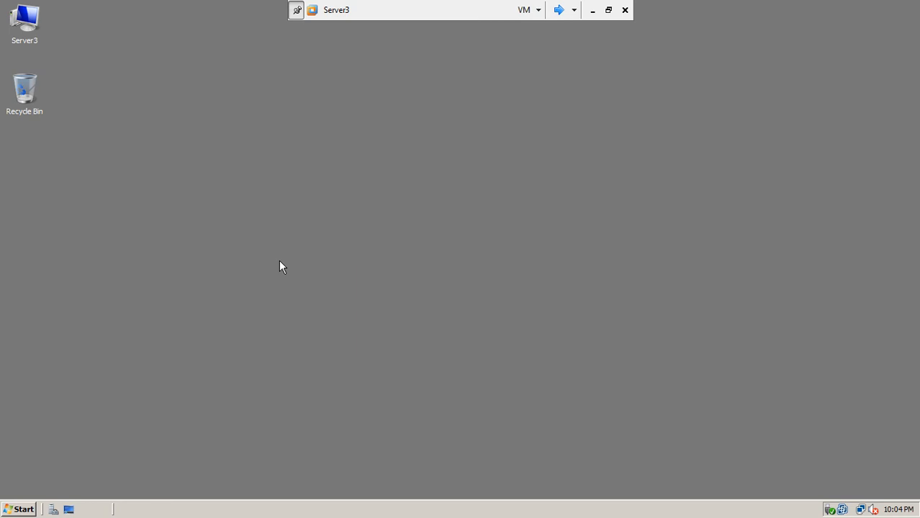
{"action": "right_click", "coordinate": [279, 260]}
{"action": "left_click", "coordinate": [295, 289]}
{"action": "left_click", "coordinate": [20, 509]}
{"action": "left_click", "coordinate": [90, 486]}
{"action": "type", "text": "mmc"}
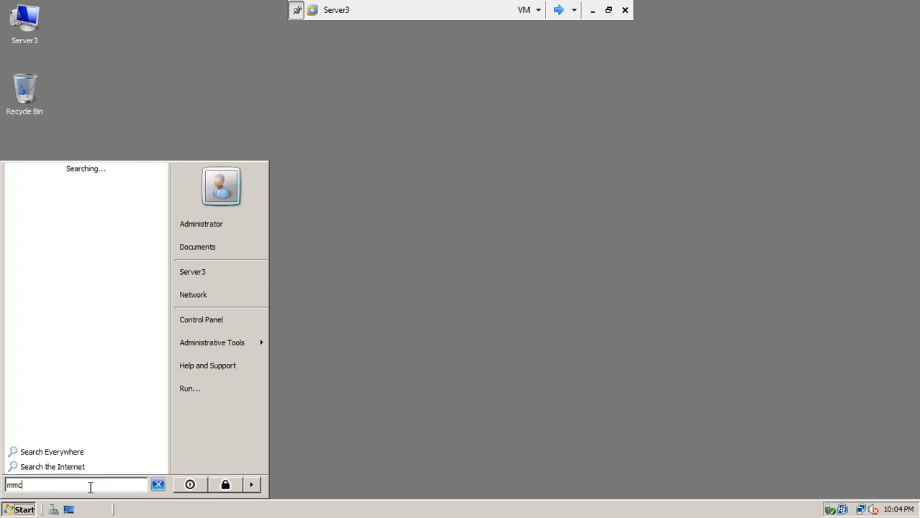
{"action": "key", "text": "Return"}
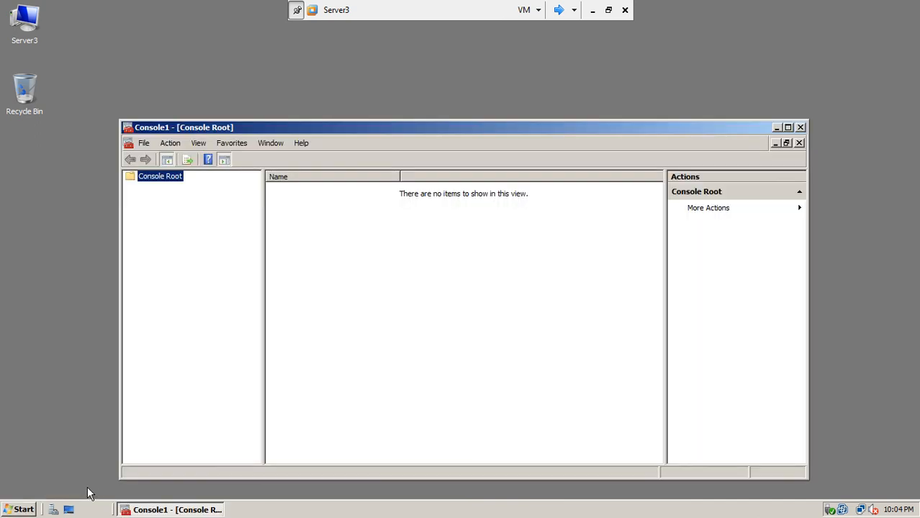
Step: Add the ADSI Edit and DNS snap-ins to the new console
{"action": "left_click", "coordinate": [169, 144]}
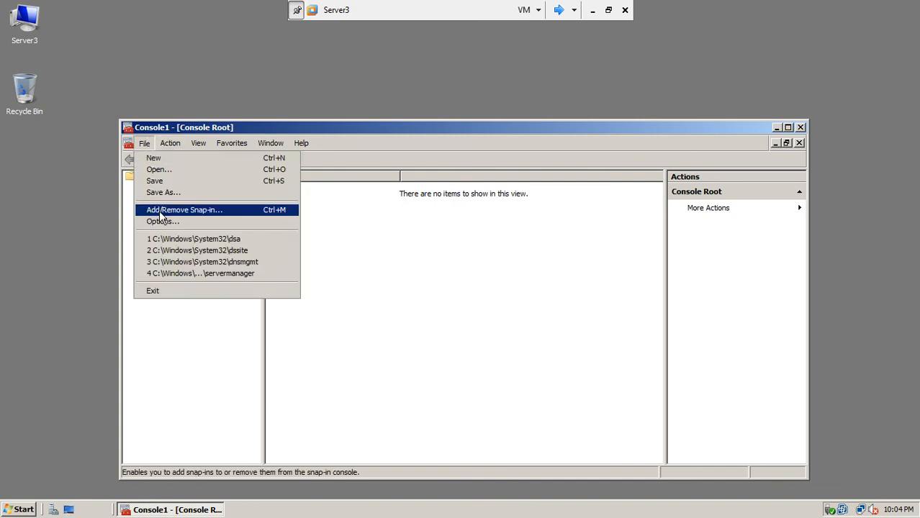
{"action": "left_click", "coordinate": [159, 210]}
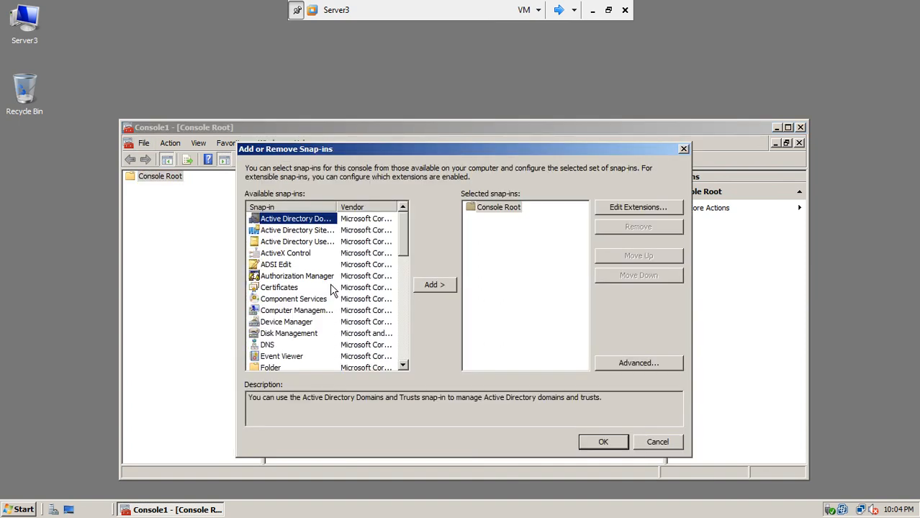
{"action": "left_click", "coordinate": [286, 265]}
{"action": "left_click", "coordinate": [416, 289]}
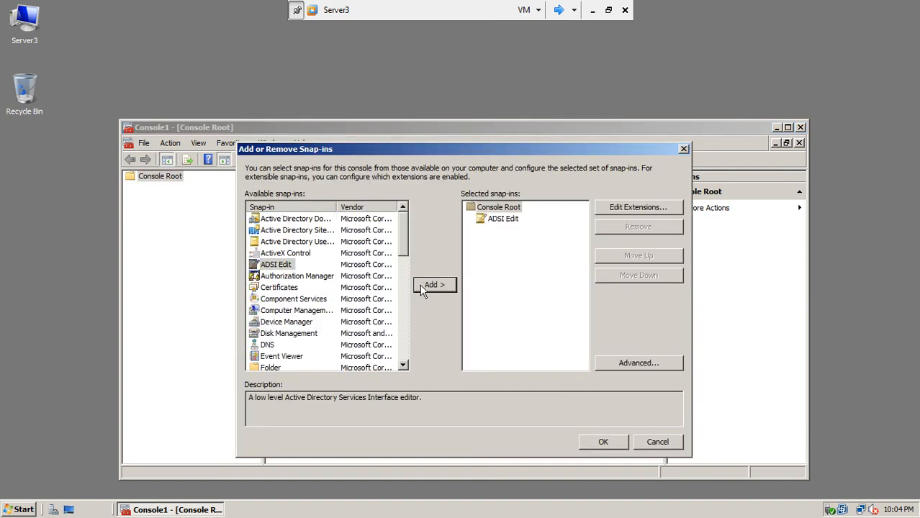
{"action": "left_click", "coordinate": [269, 346]}
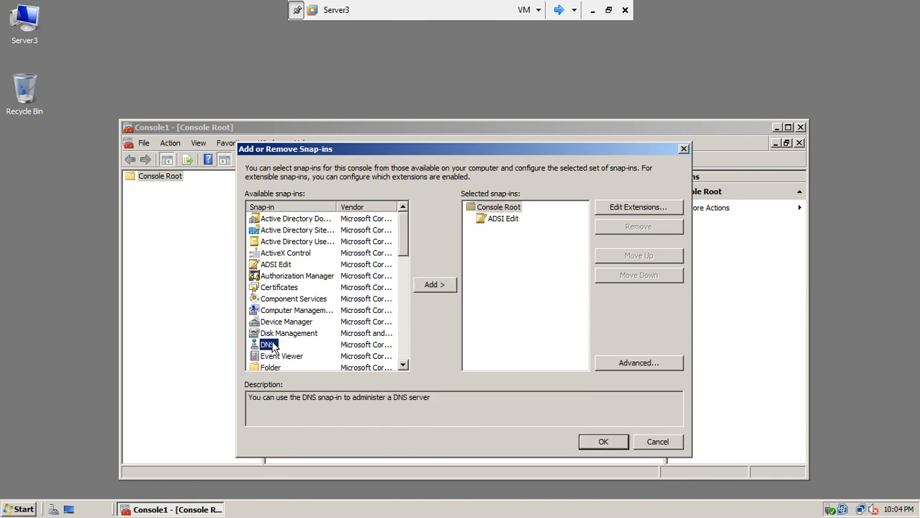
{"action": "left_click", "coordinate": [434, 288]}
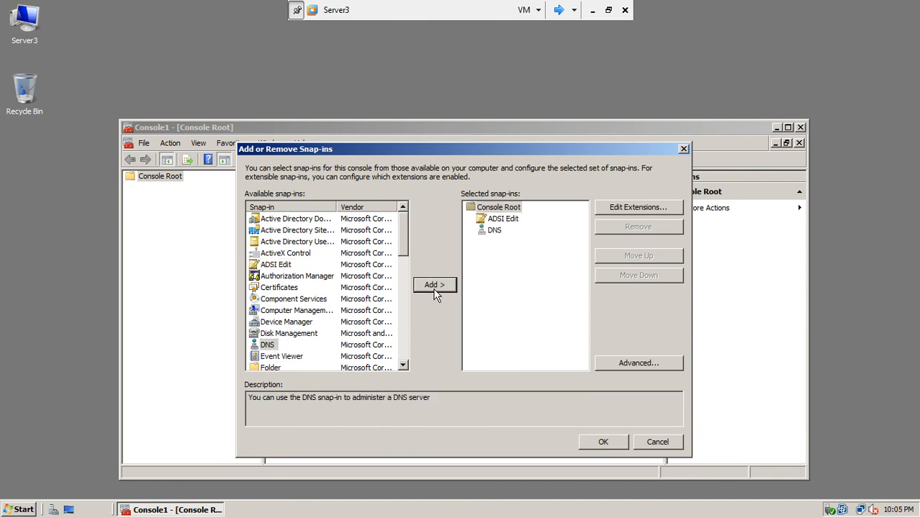
Step: Add Active Directory Users and Computers, Sites and Services, and Domains and Trusts snap-ins
{"action": "mouse_move", "coordinate": [397, 232]}
{"action": "left_mouse_down"}
{"action": "mouse_move", "coordinate": [401, 264]}
{"action": "mouse_move", "coordinate": [405, 232]}
{"action": "left_mouse_up"}
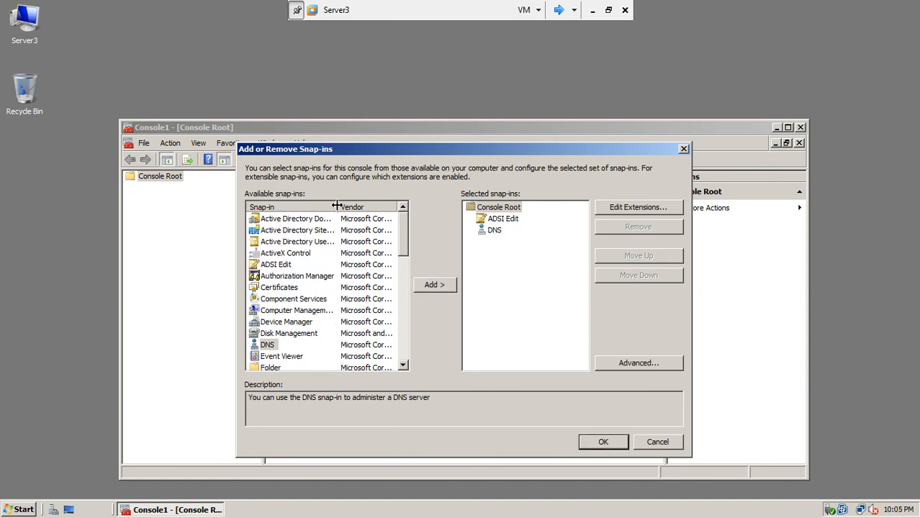
{"action": "left_click_drag", "start_coordinate": [338, 208], "coordinate": [360, 207]}
{"action": "left_click", "coordinate": [340, 243]}
{"action": "left_click", "coordinate": [425, 287]}
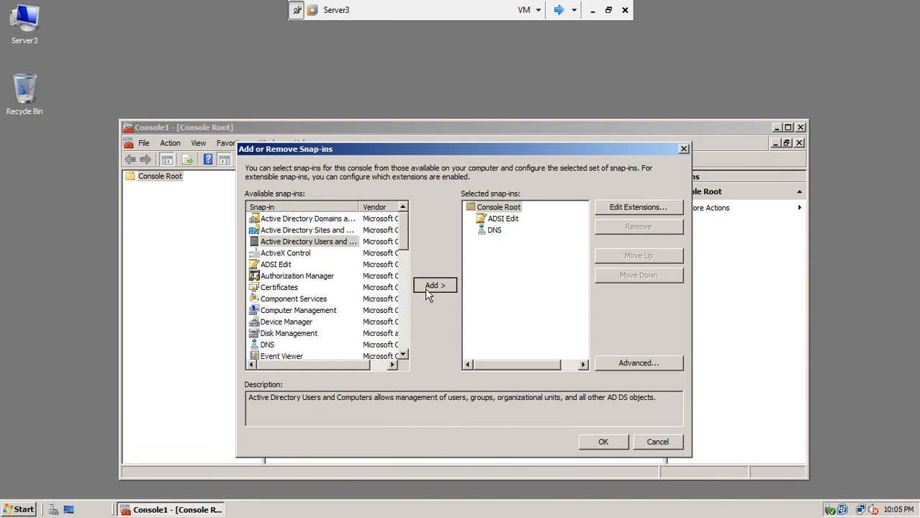
{"action": "left_click", "coordinate": [342, 231]}
{"action": "left_click", "coordinate": [434, 285]}
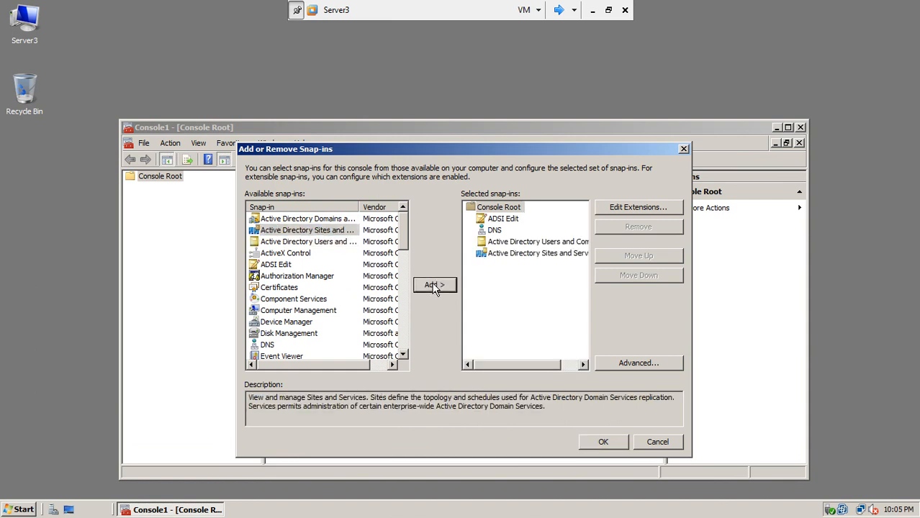
{"action": "left_click", "coordinate": [337, 220]}
{"action": "left_click", "coordinate": [426, 284]}
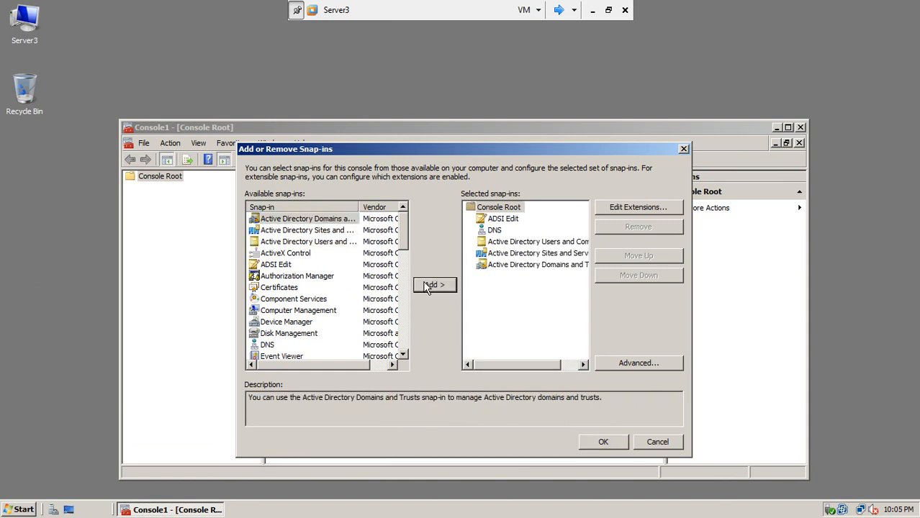
Step: Add Computer Management targeting FSD-RODC, found by searching the domain's computers
{"action": "left_click_drag", "start_coordinate": [402, 237], "coordinate": [402, 243]}
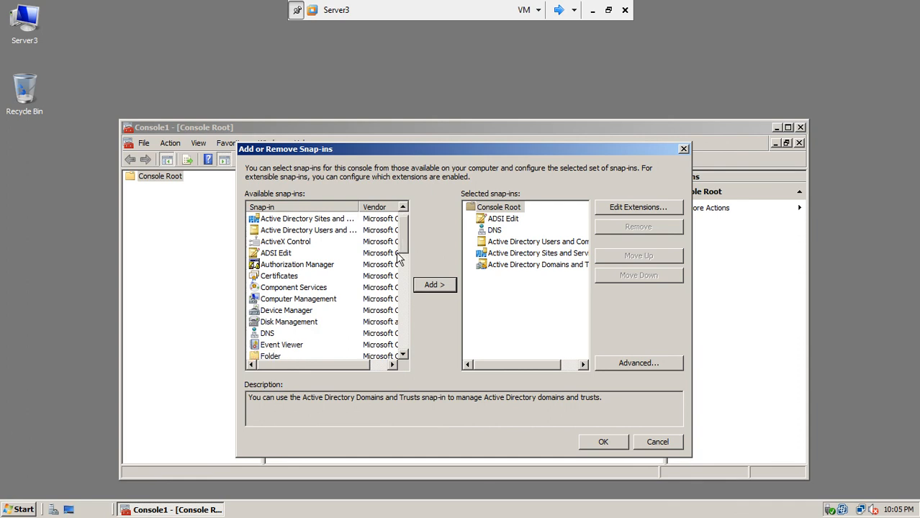
{"action": "left_click", "coordinate": [320, 301]}
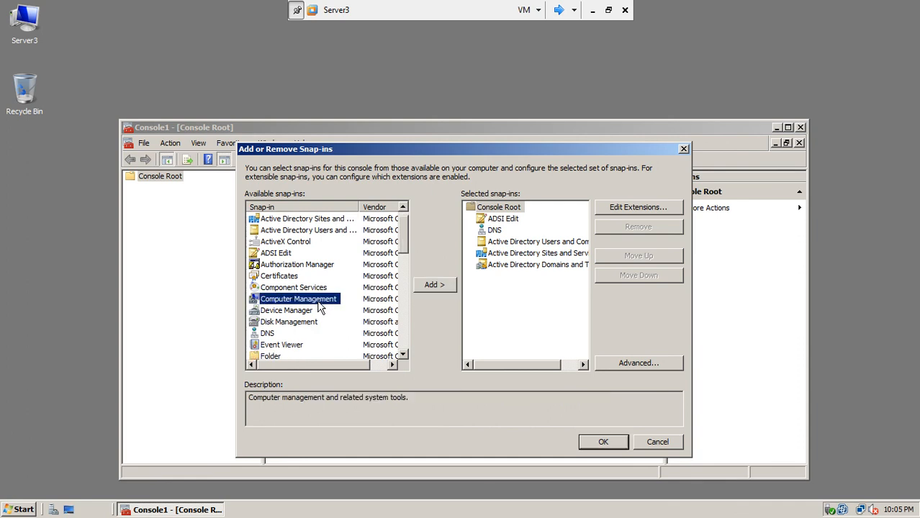
{"action": "left_click", "coordinate": [435, 285]}
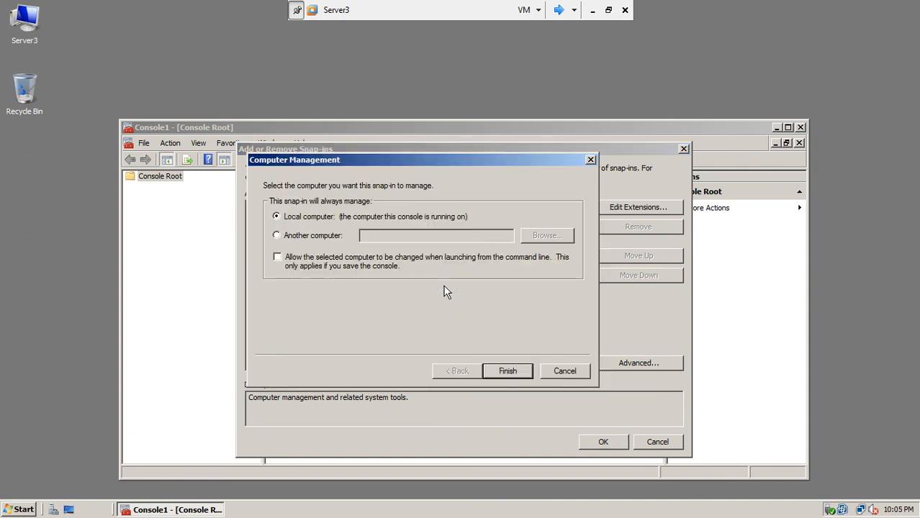
{"action": "left_click", "coordinate": [314, 235]}
{"action": "left_click", "coordinate": [374, 236]}
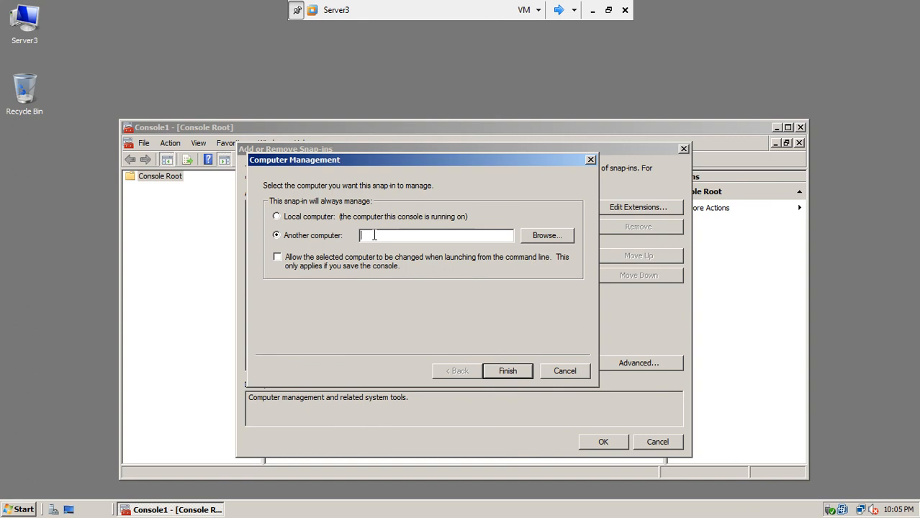
{"action": "left_click", "coordinate": [543, 236]}
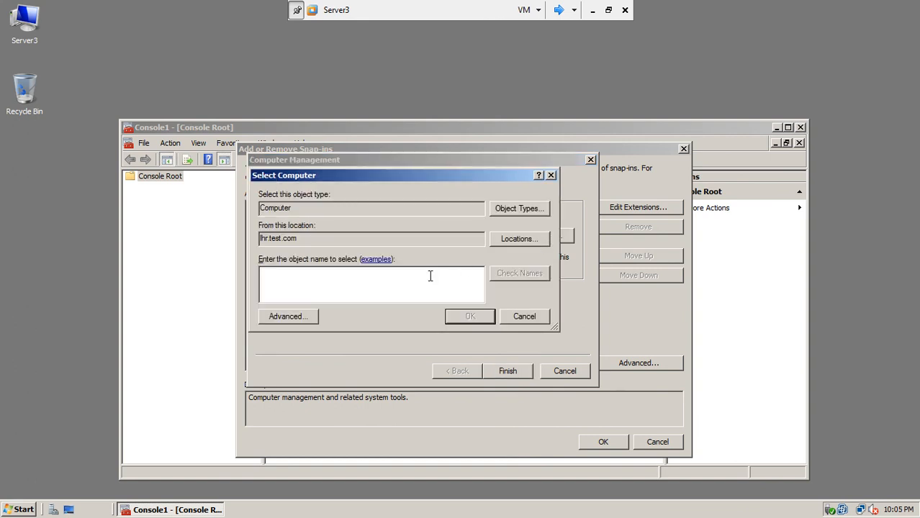
{"action": "left_click", "coordinate": [308, 317]}
{"action": "left_click", "coordinate": [560, 237]}
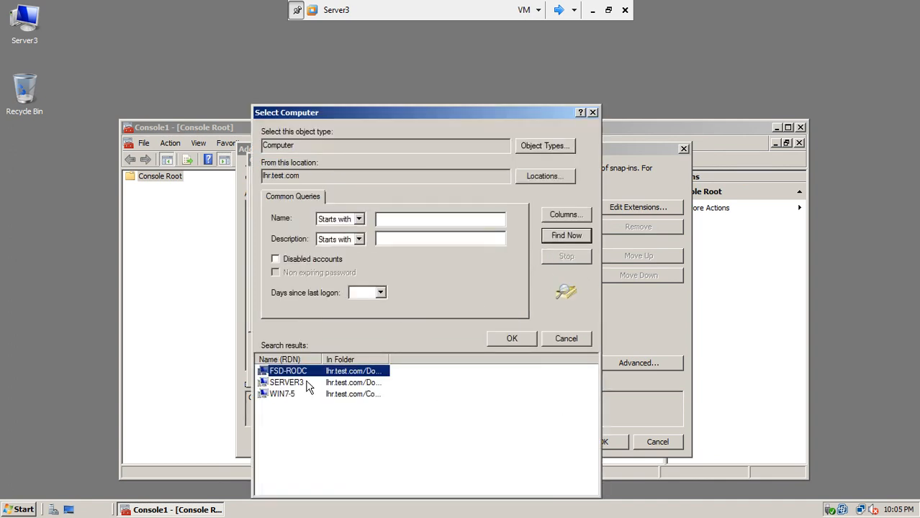
{"action": "left_click", "coordinate": [503, 339]}
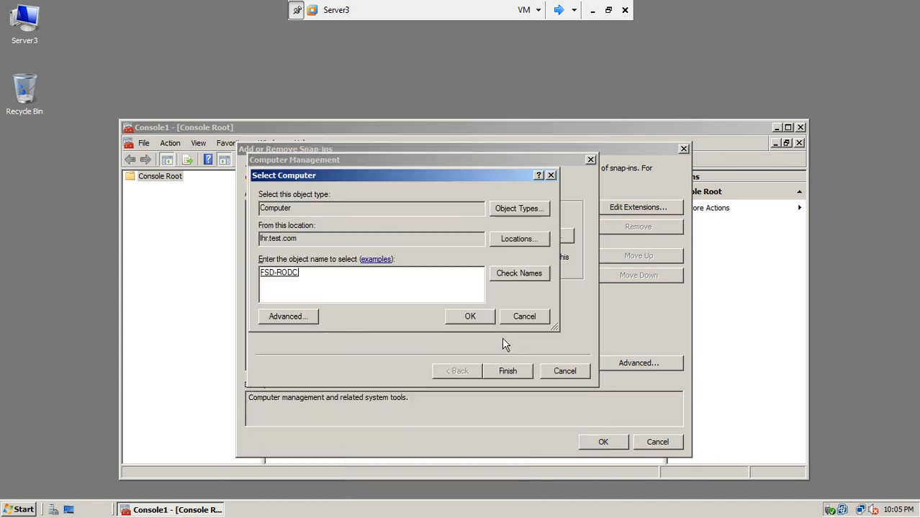
{"action": "left_click", "coordinate": [478, 319]}
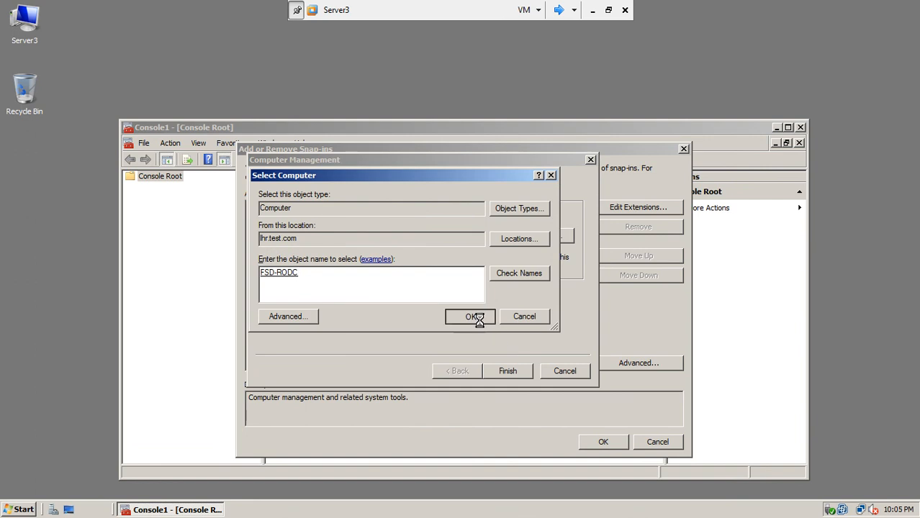
{"action": "left_click", "coordinate": [510, 369]}
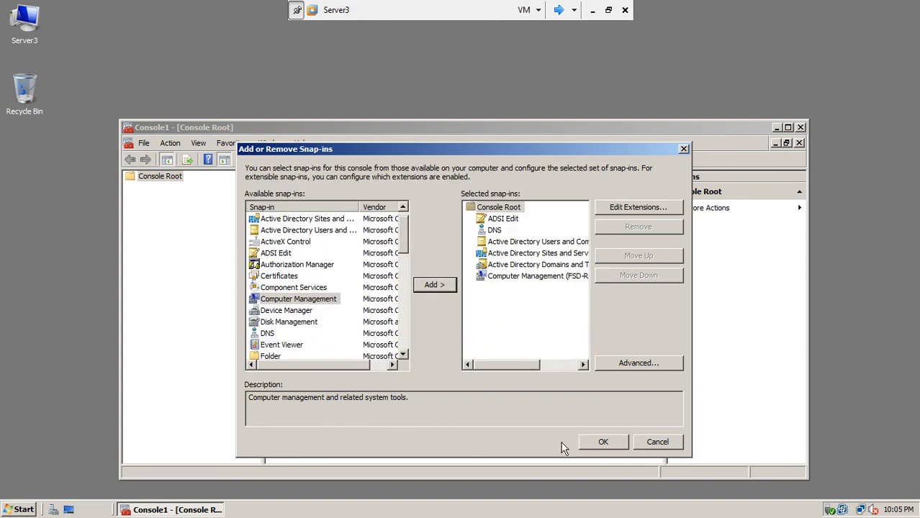
Step: Apply the snap-ins and switch lhr.test.com's domain controller to FSD-RODC, accepting the read-only warning
{"action": "left_click", "coordinate": [603, 443]}
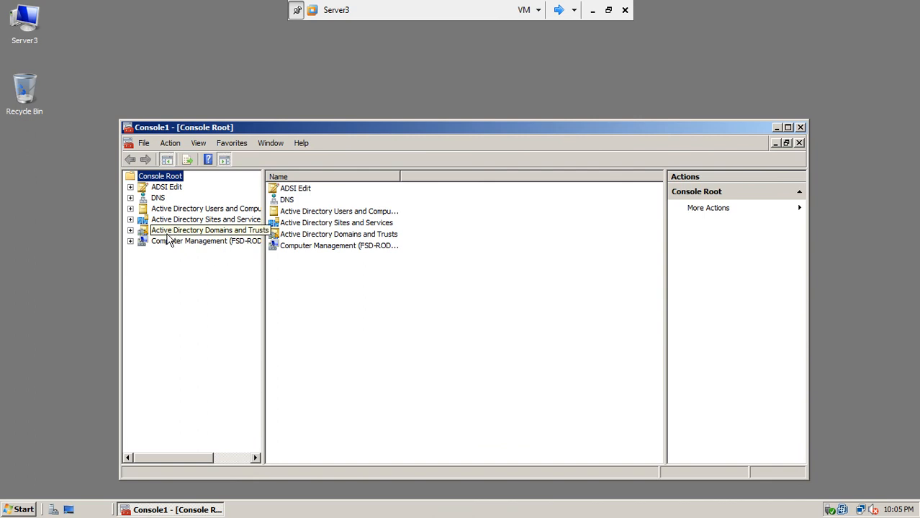
{"action": "left_click_drag", "start_coordinate": [263, 249], "coordinate": [416, 216]}
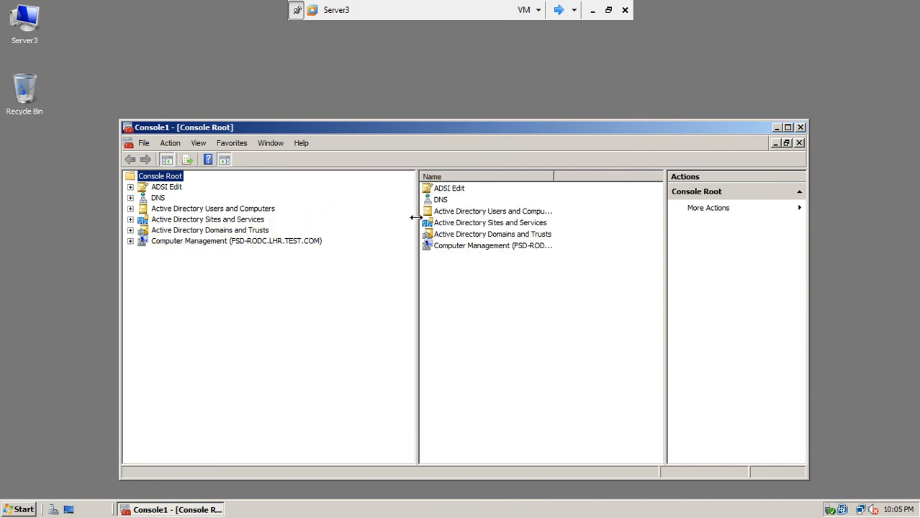
{"action": "left_click", "coordinate": [130, 209]}
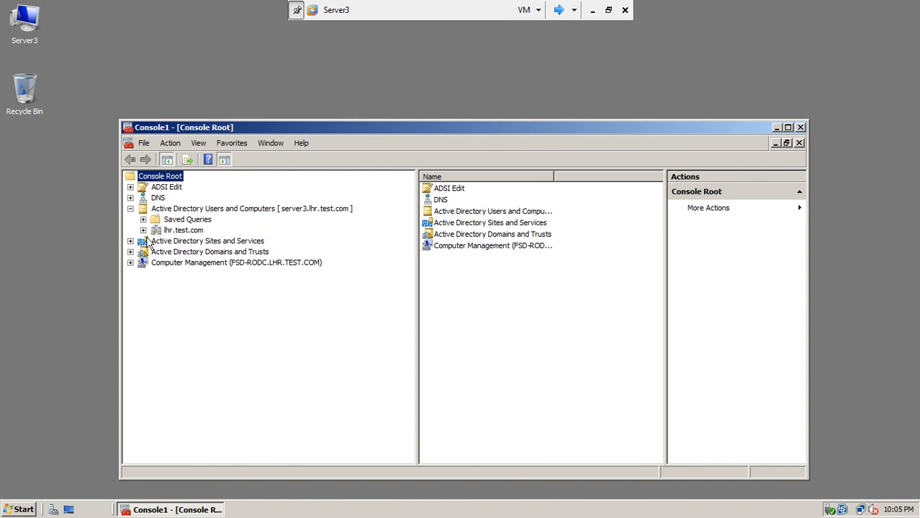
{"action": "left_click", "coordinate": [143, 230]}
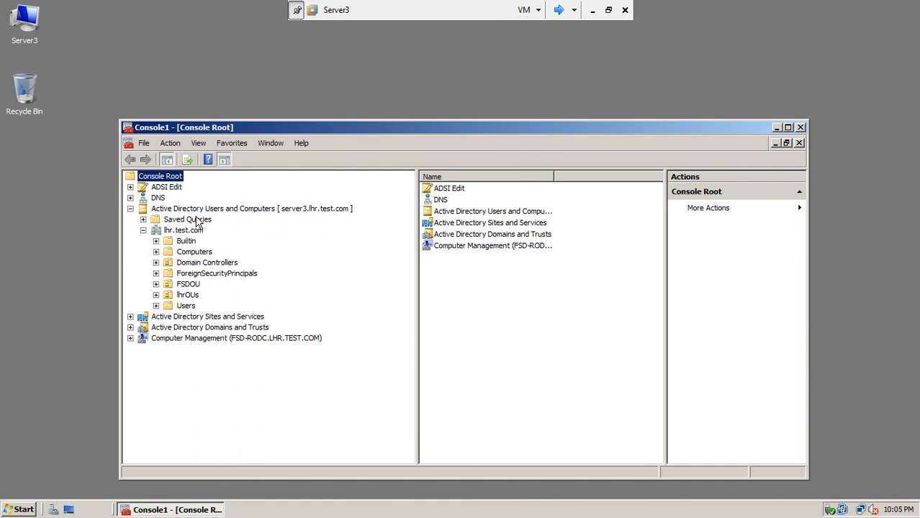
{"action": "right_click", "coordinate": [180, 232]}
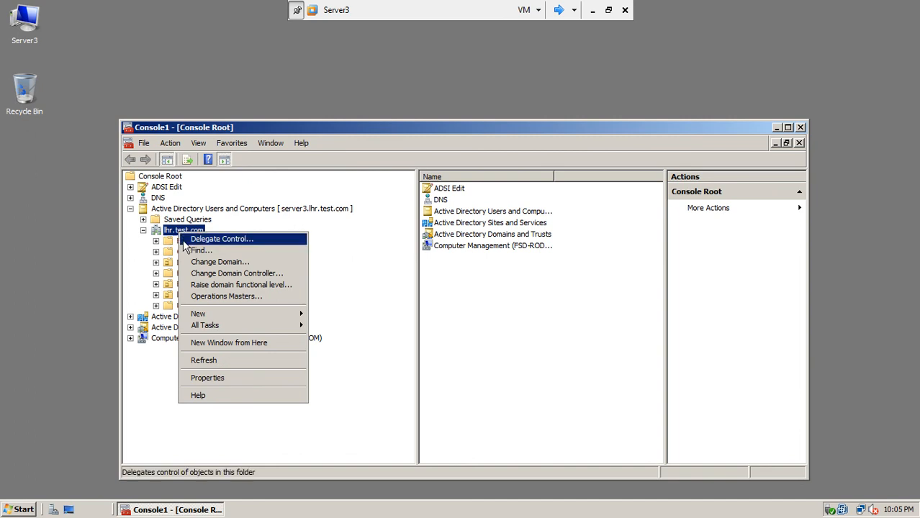
{"action": "left_click", "coordinate": [213, 277]}
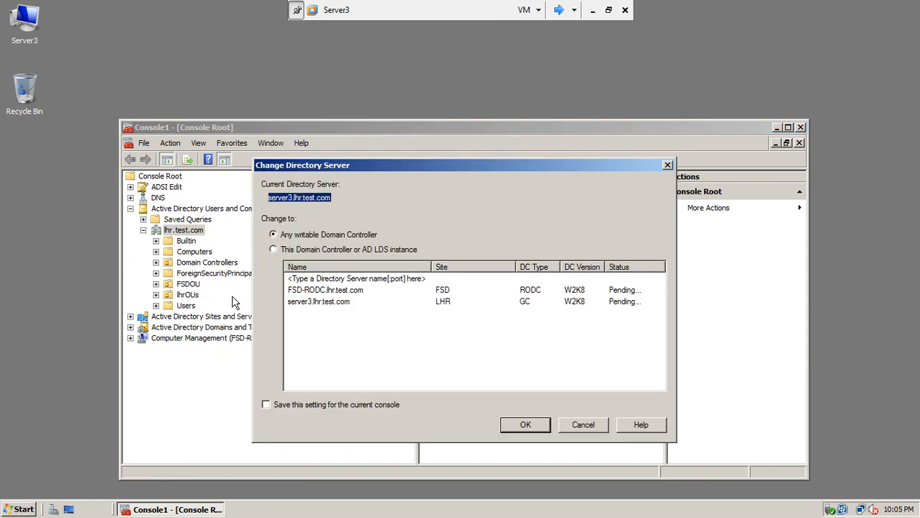
{"action": "left_click", "coordinate": [344, 292]}
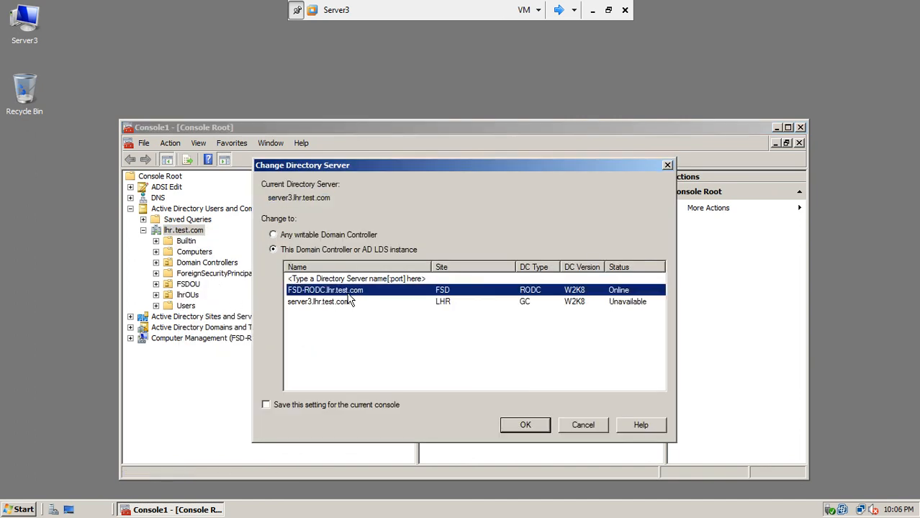
{"action": "left_click", "coordinate": [511, 426]}
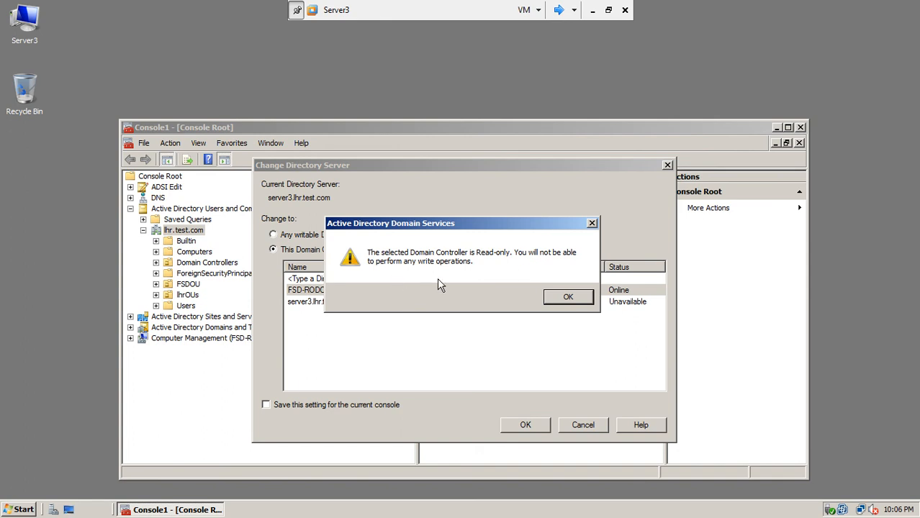
{"action": "left_click", "coordinate": [558, 297]}
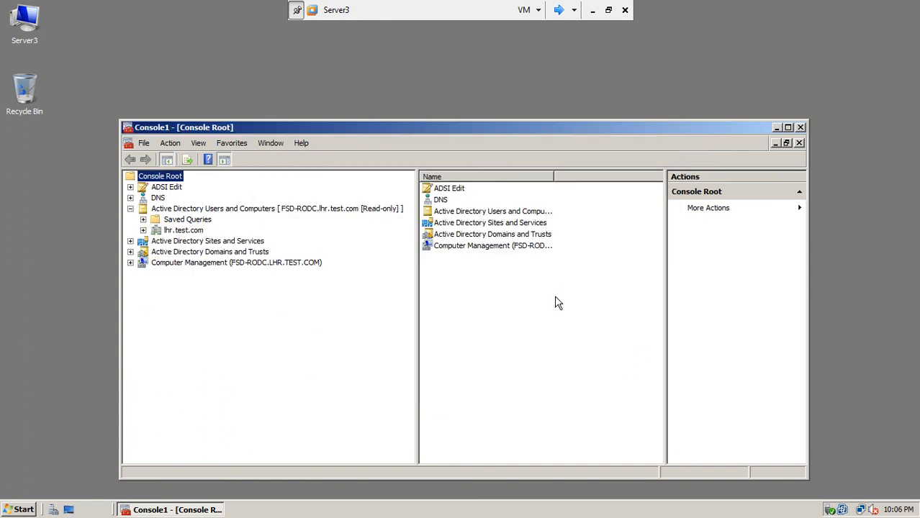
{"action": "left_click", "coordinate": [143, 230]}
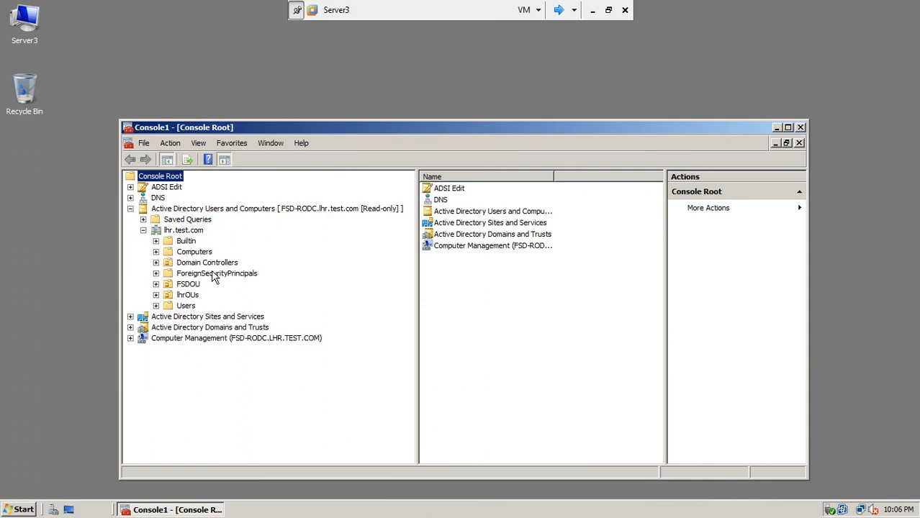
{"action": "left_click", "coordinate": [144, 142]}
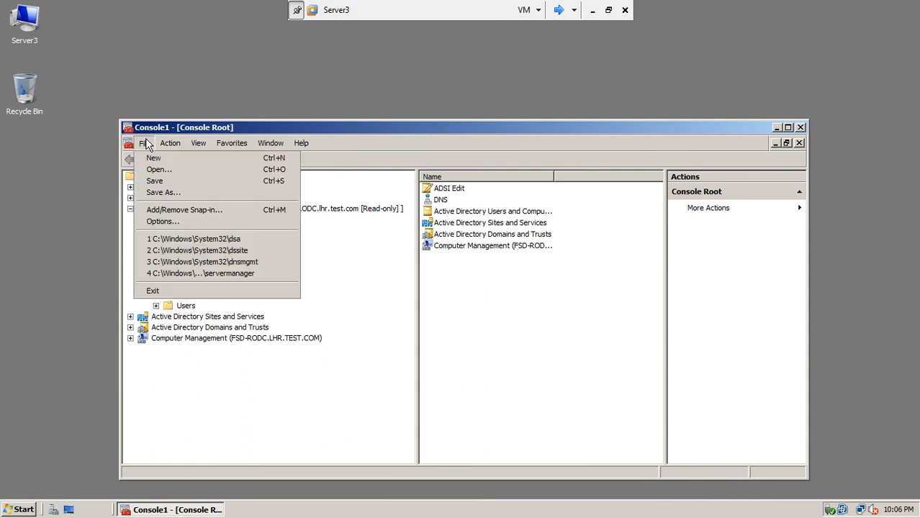
Step: Save the console to the Desktop as FSD-RODC and close its window
{"action": "left_click", "coordinate": [198, 193]}
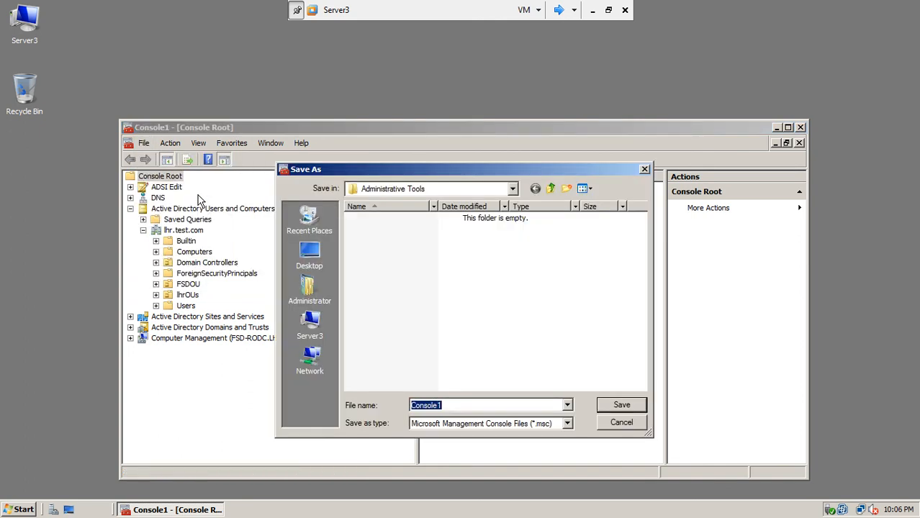
{"action": "left_click", "coordinate": [302, 257]}
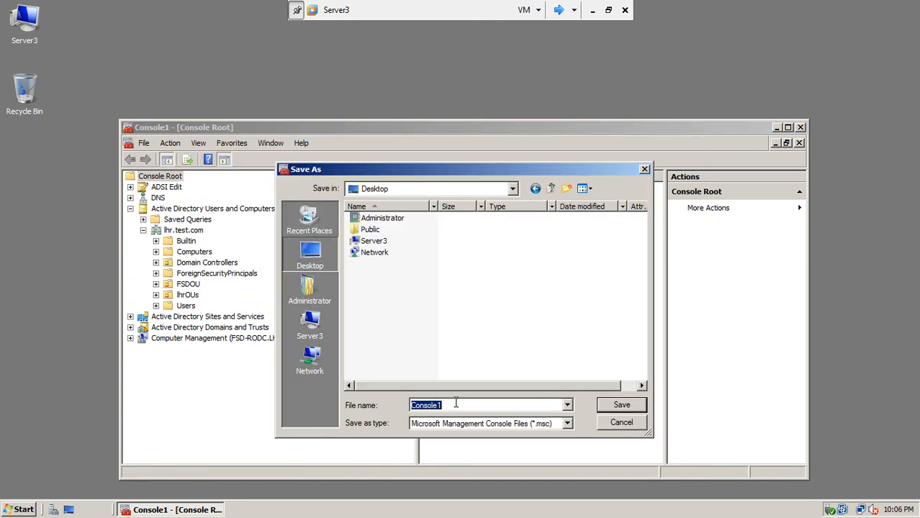
{"action": "type", "text": "R"}
{"action": "key", "text": "BackSpace"}
{"action": "key", "text": "BackSpace"}
{"action": "key", "text": "BackSpace"}
{"action": "left_click", "coordinate": [620, 405]}
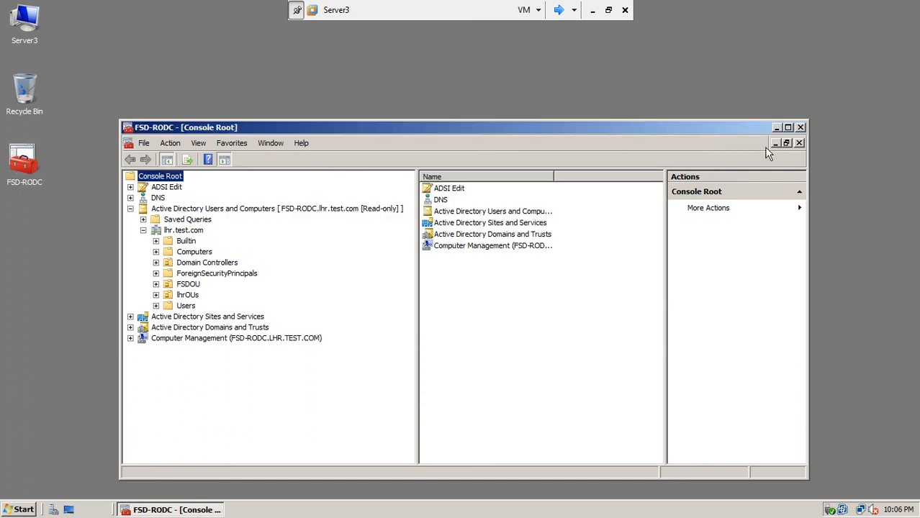
{"action": "left_click", "coordinate": [799, 127]}
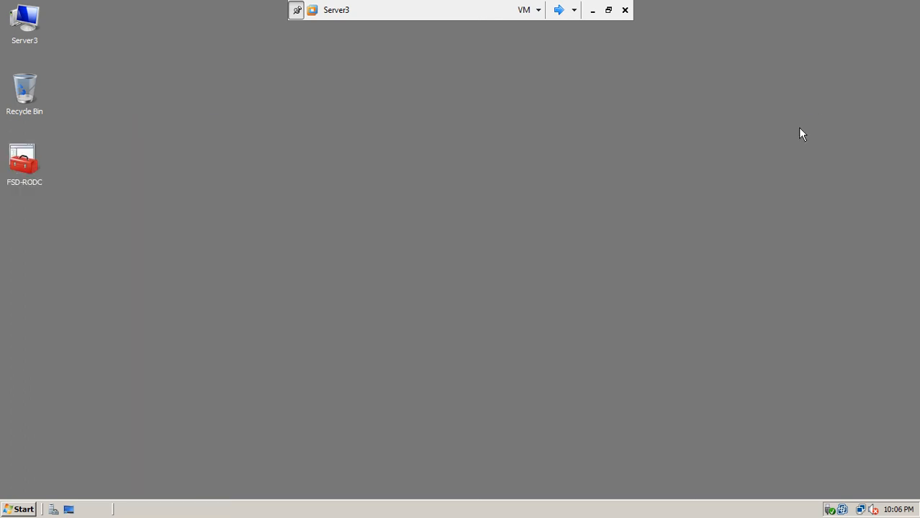
Step: Reopen the FSD-RODC console and expand the DNS node showing SERVER3's zones
{"action": "left_click", "coordinate": [30, 170]}
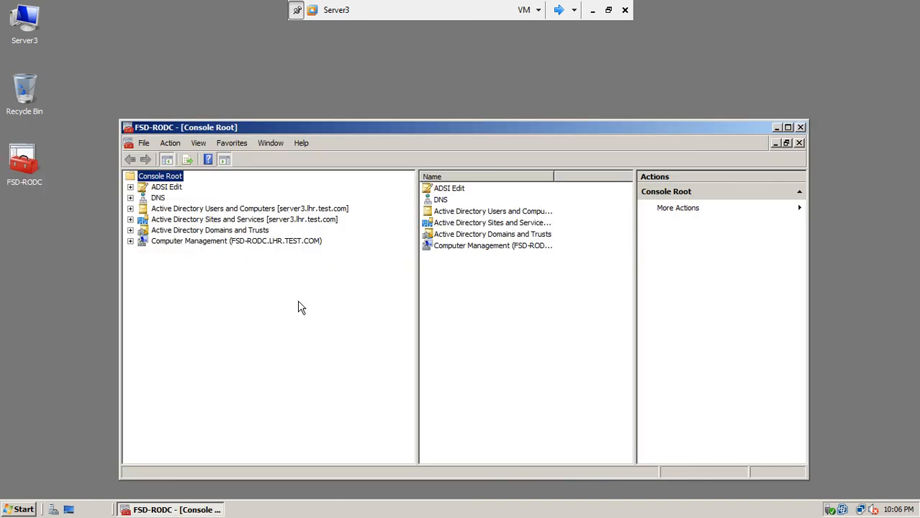
{"action": "left_click", "coordinate": [130, 199]}
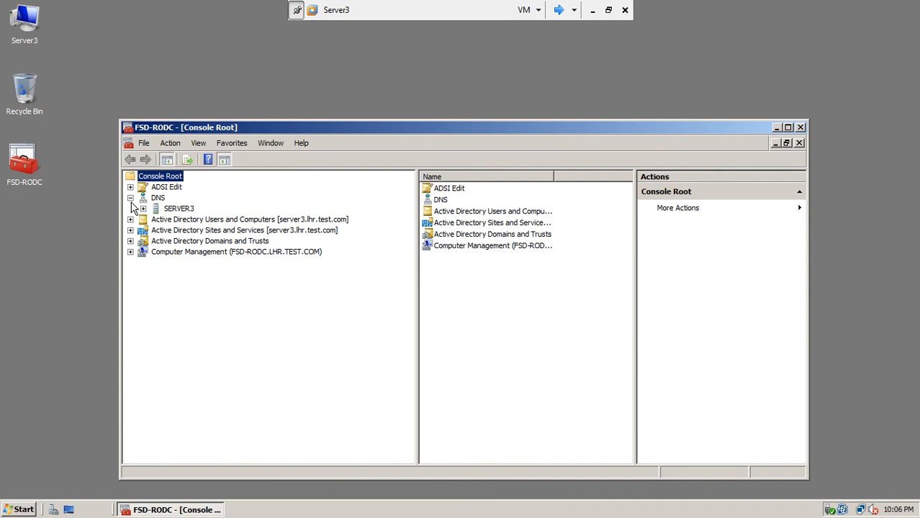
{"action": "left_click", "coordinate": [171, 209]}
{"action": "left_click", "coordinate": [142, 210]}
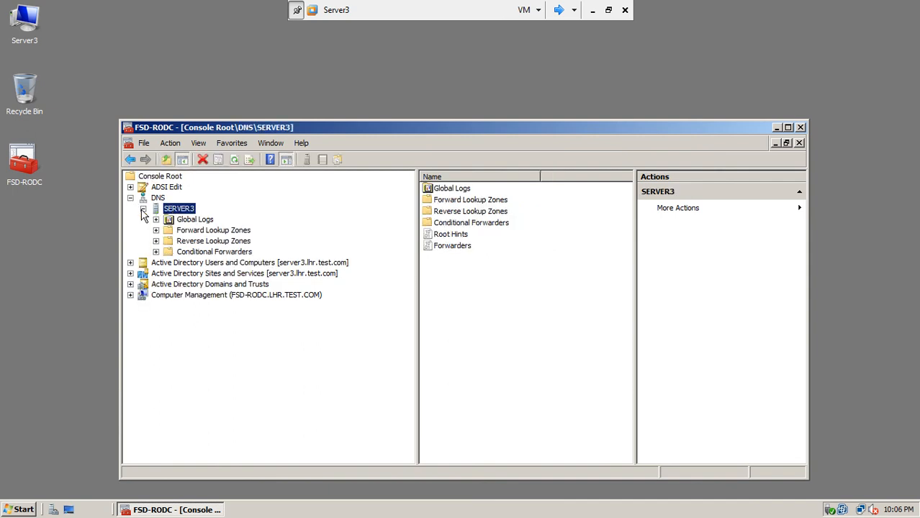
{"action": "left_click", "coordinate": [159, 198]}
Step: Connect the DNS snap-in to the FSD-RODC server and expand its zones
{"action": "right_click", "coordinate": [161, 201]}
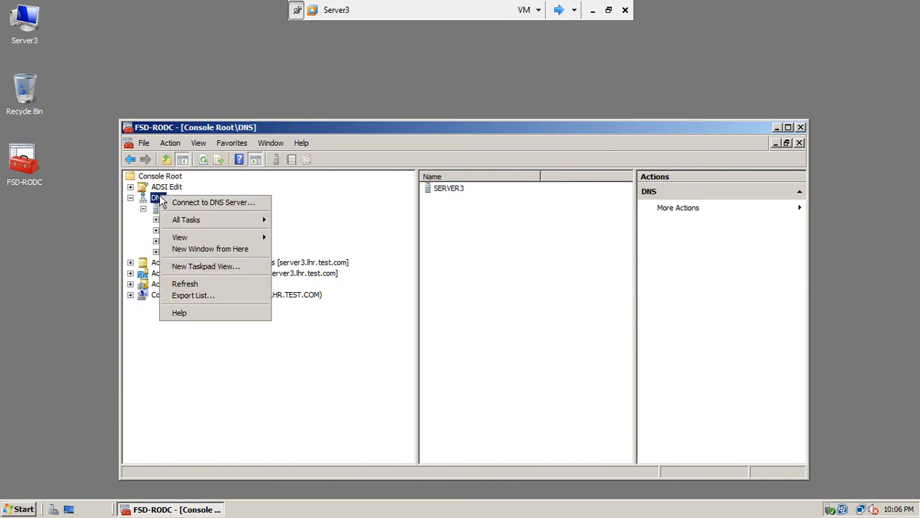
{"action": "left_click", "coordinate": [194, 202]}
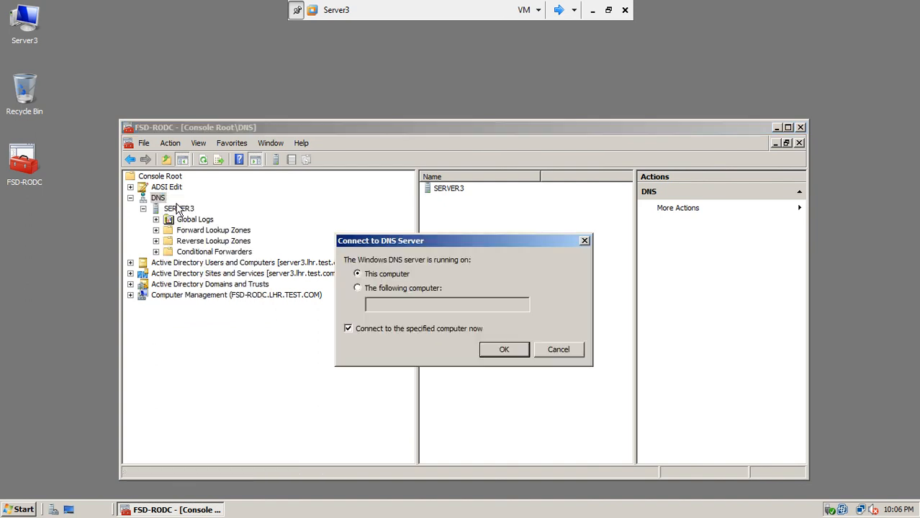
{"action": "left_click", "coordinate": [380, 291]}
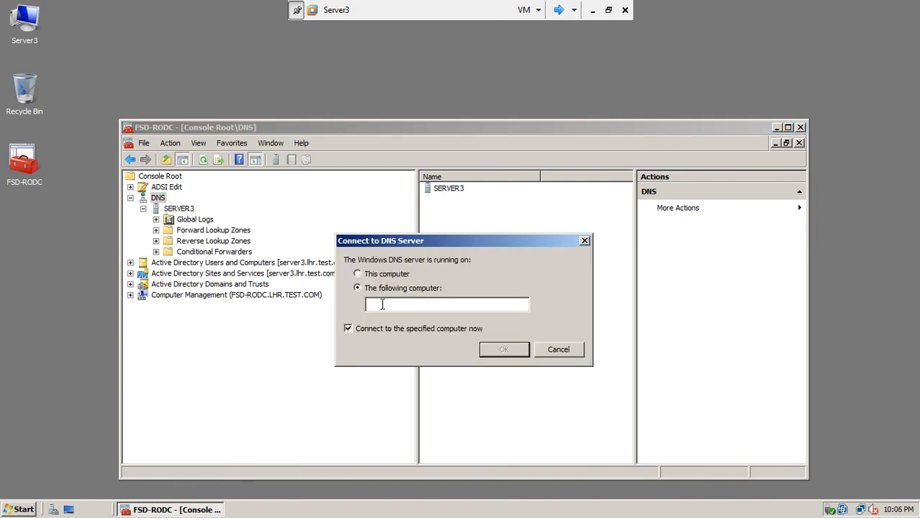
{"action": "type", "text": "f"}
{"action": "key", "text": "BackSpace"}
{"action": "key", "text": "BackSpace"}
{"action": "type", "text": "FSD_RODC"}
{"action": "left_click_drag", "start_coordinate": [381, 305], "coordinate": [385, 304]}
{"action": "type", "text": "-"}
{"action": "left_click", "coordinate": [487, 353]}
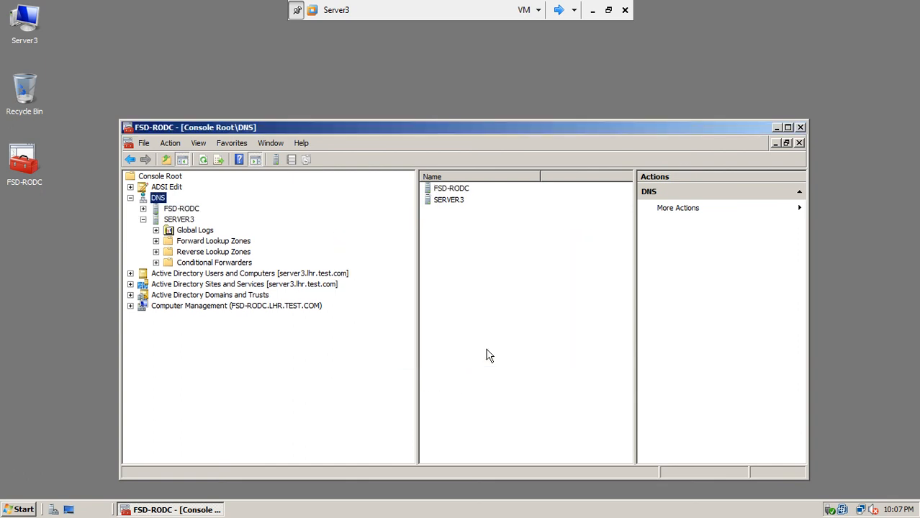
{"action": "left_click", "coordinate": [179, 210]}
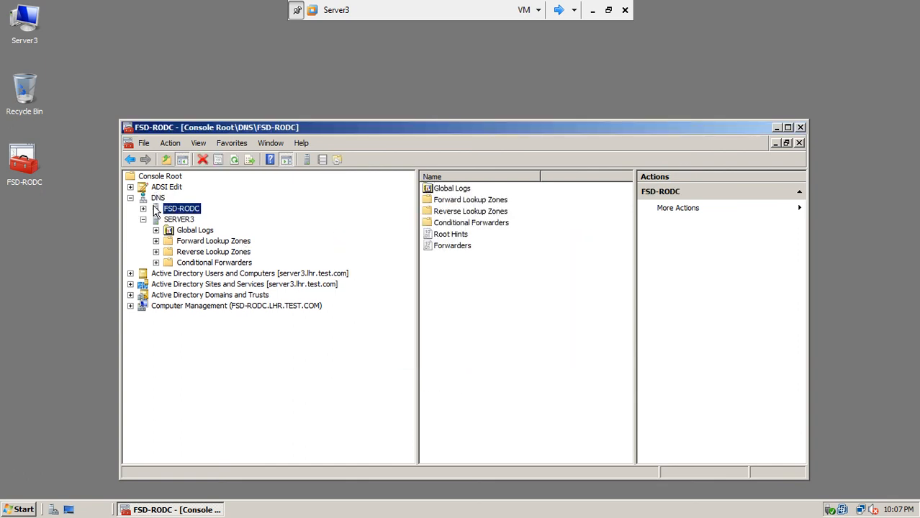
{"action": "left_click", "coordinate": [144, 209]}
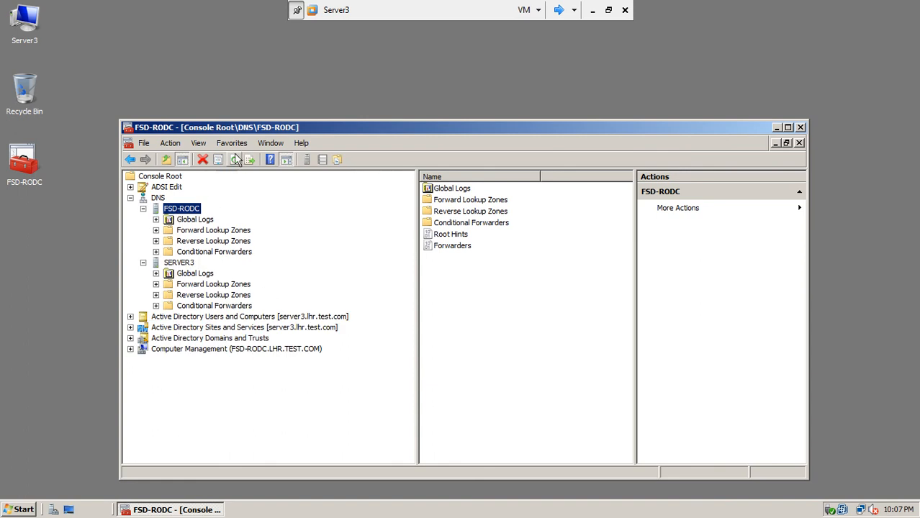
Step: Save the updated console, close it, and reopen it to verify
{"action": "left_click", "coordinate": [144, 143]}
{"action": "left_click", "coordinate": [153, 180]}
{"action": "left_click", "coordinate": [800, 128]}
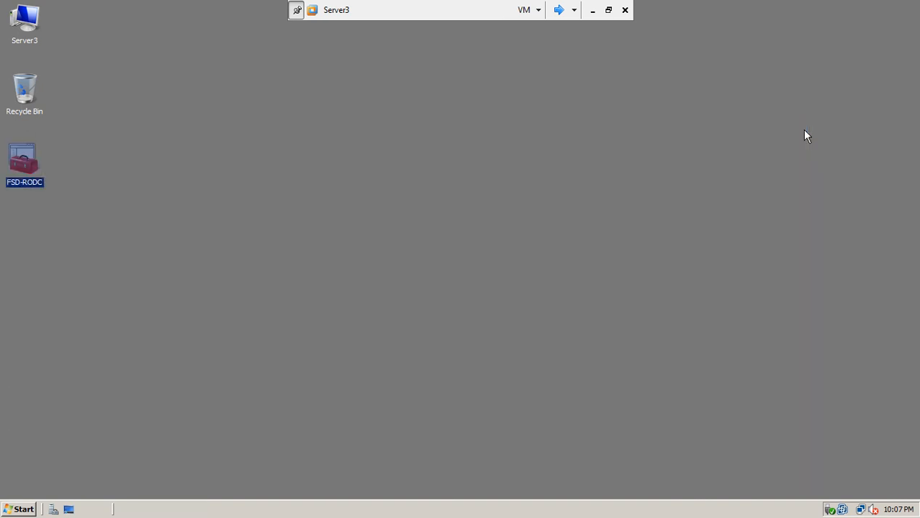
{"action": "double_click", "coordinate": [29, 164]}
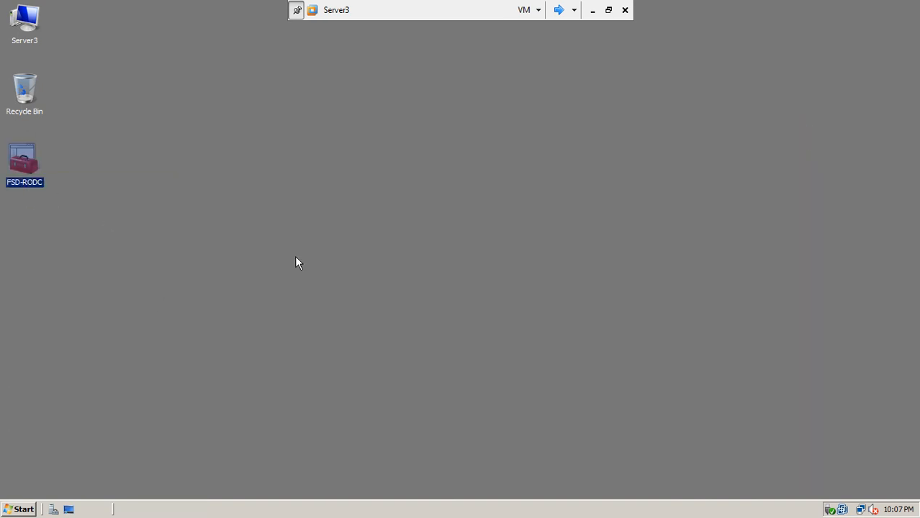
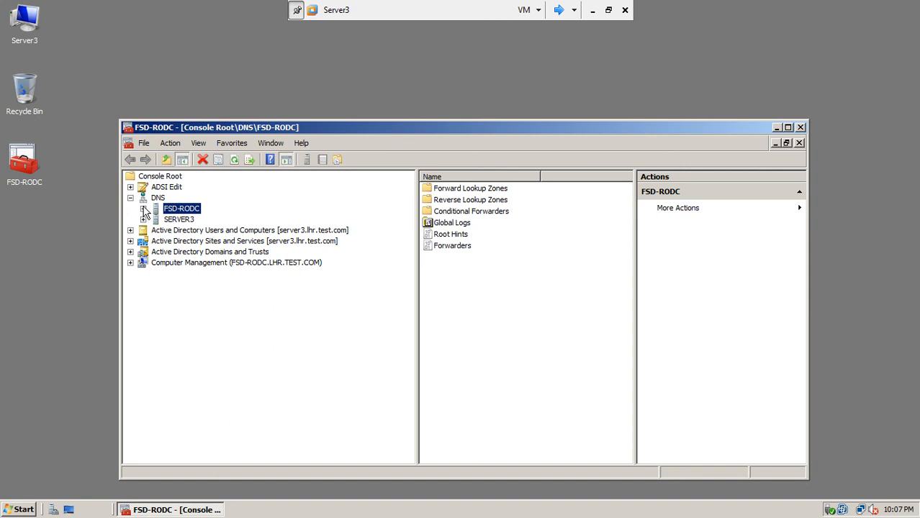
Step: Expand the FSD-RODC DNS server's zones, then close the FSD-RODC management console
{"action": "left_click", "coordinate": [143, 209]}
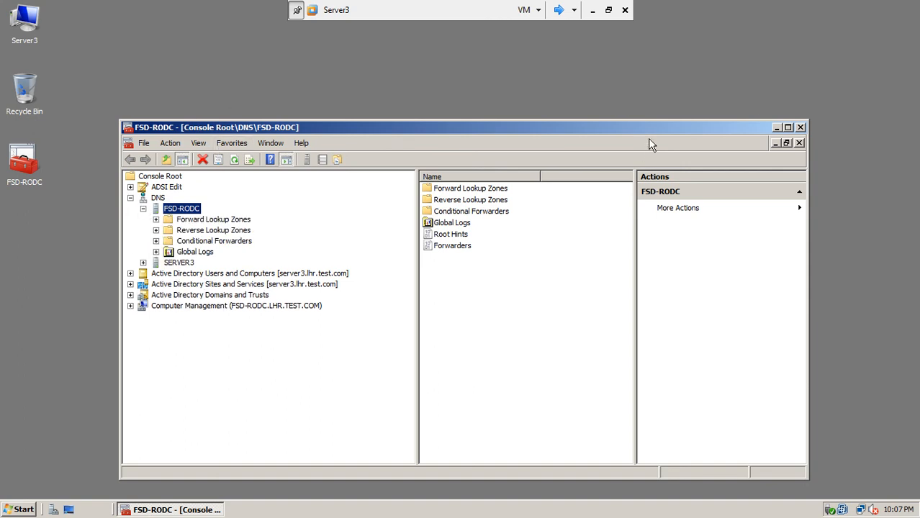
{"action": "left_click", "coordinate": [800, 127]}
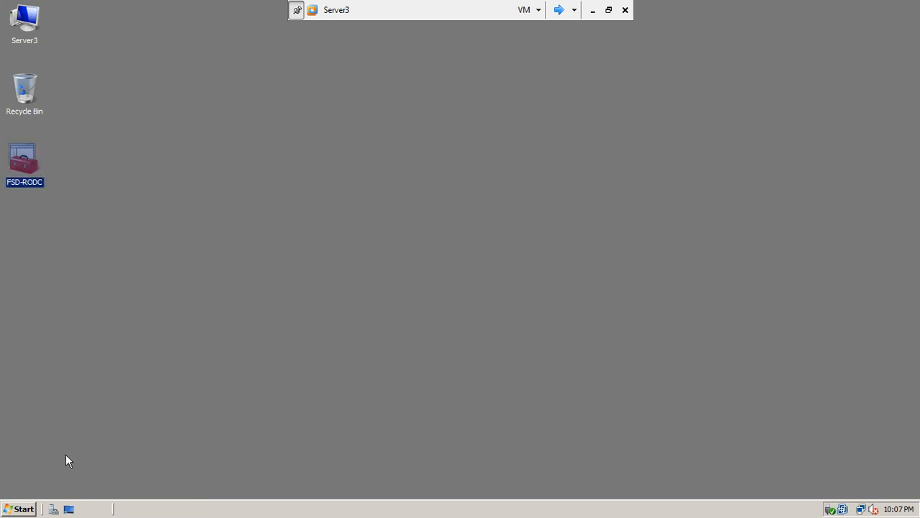
Step: Launch Active Directory Users and Computers and view the FSDUsers account's properties under FSDOU
{"action": "left_click", "coordinate": [19, 510]}
{"action": "mouse_move", "coordinate": [240, 349]}
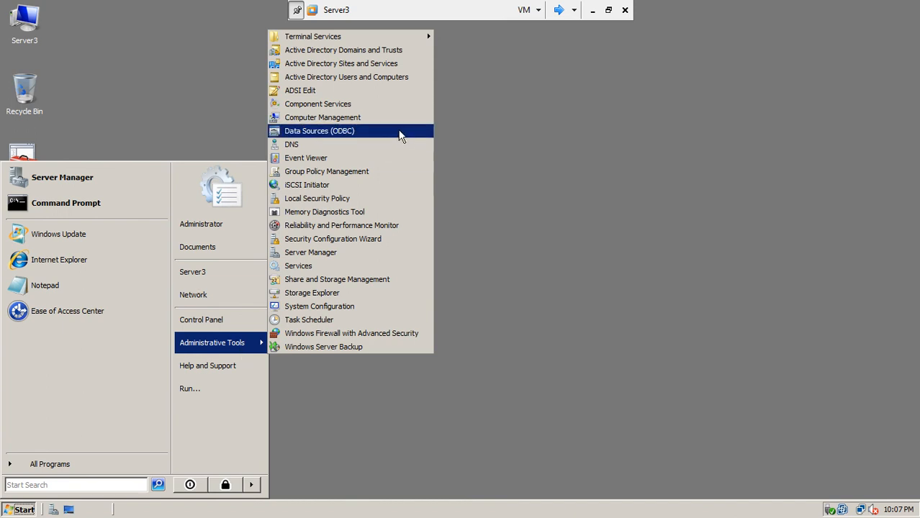
{"action": "left_click", "coordinate": [344, 77]}
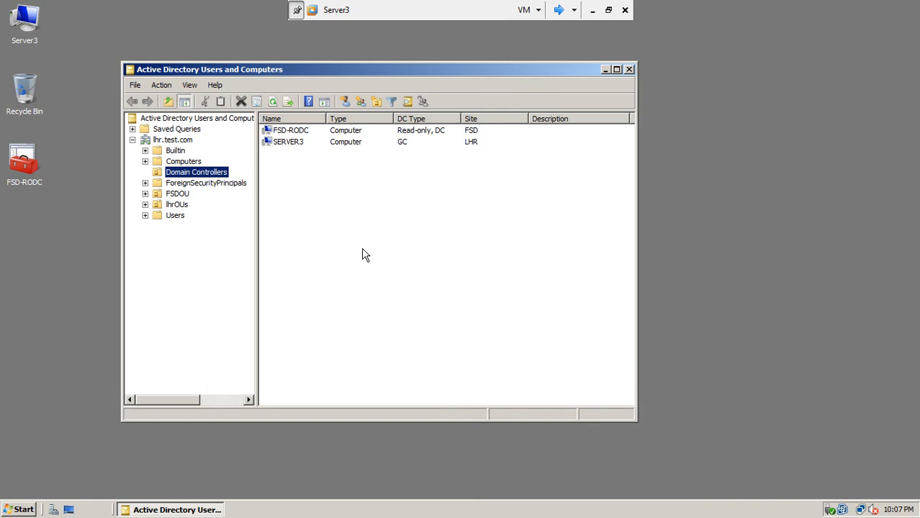
{"action": "left_click", "coordinate": [146, 194]}
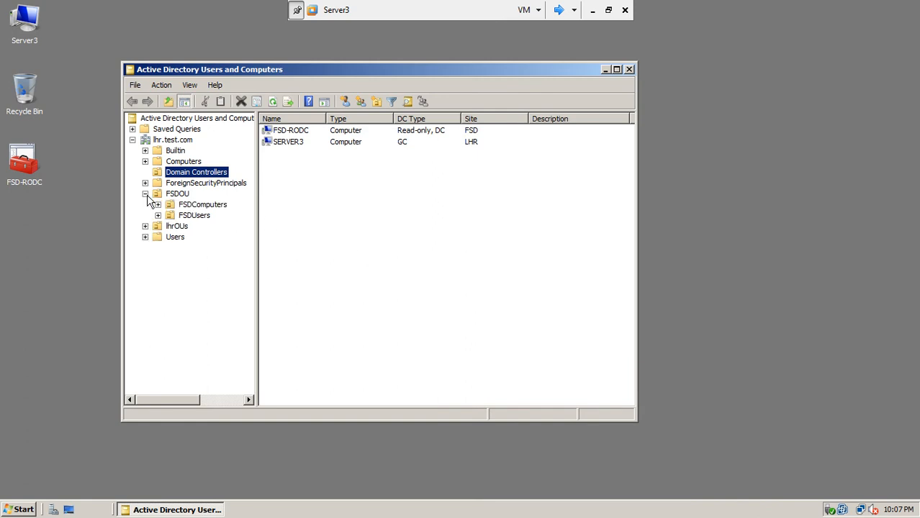
{"action": "left_click", "coordinate": [186, 218]}
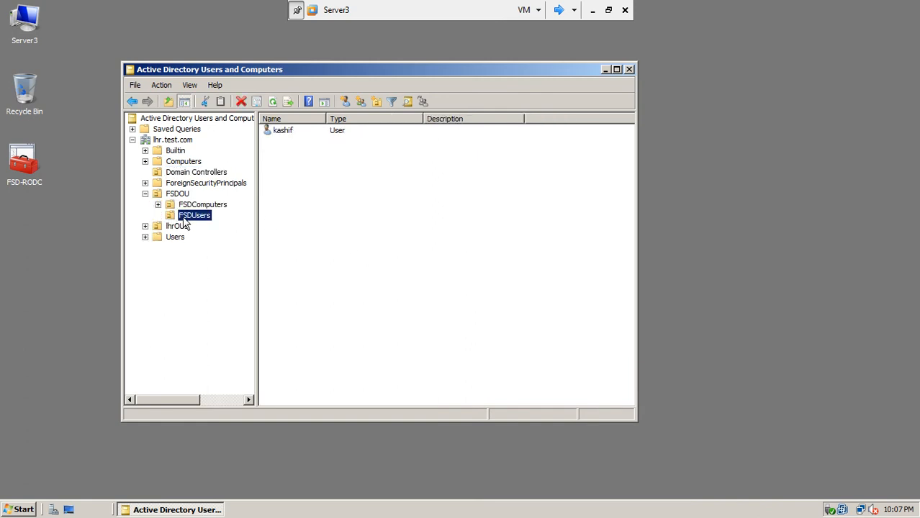
{"action": "right_click", "coordinate": [281, 137]}
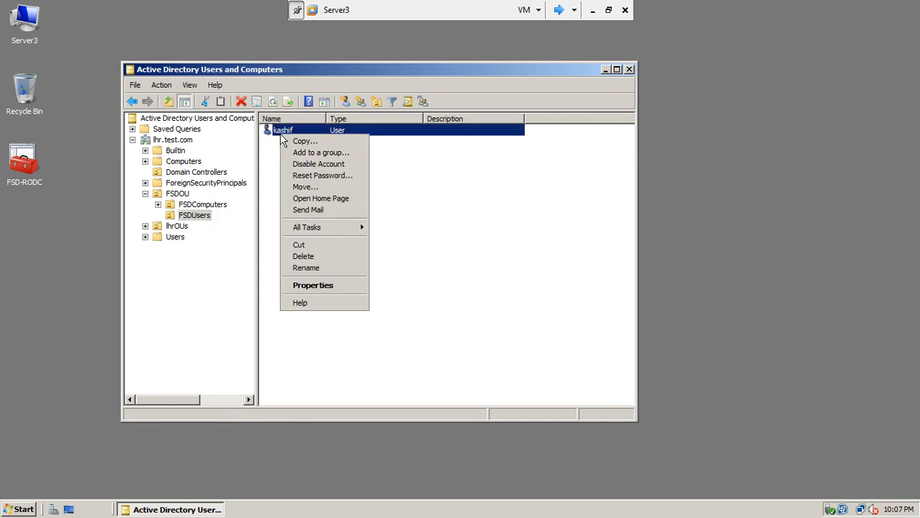
{"action": "left_click", "coordinate": [313, 286]}
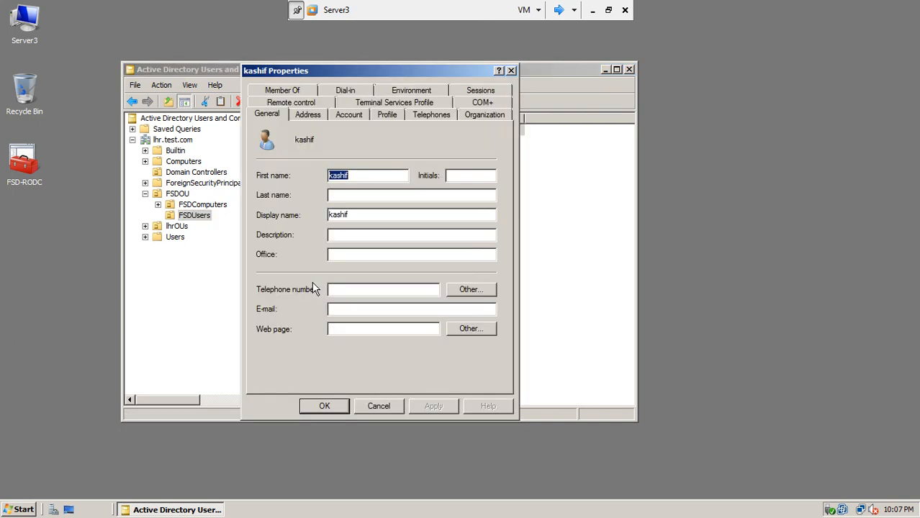
{"action": "left_click_drag", "start_coordinate": [393, 71], "coordinate": [467, 68]}
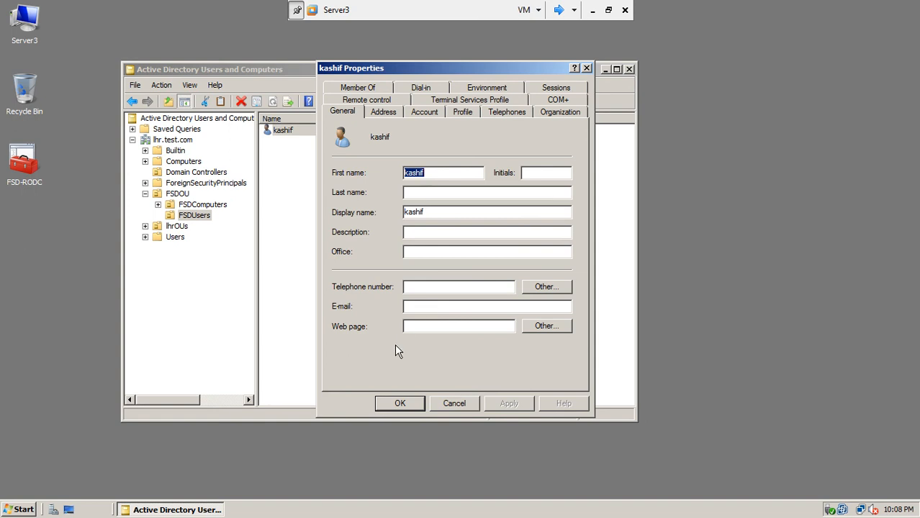
{"action": "left_click", "coordinate": [400, 403]}
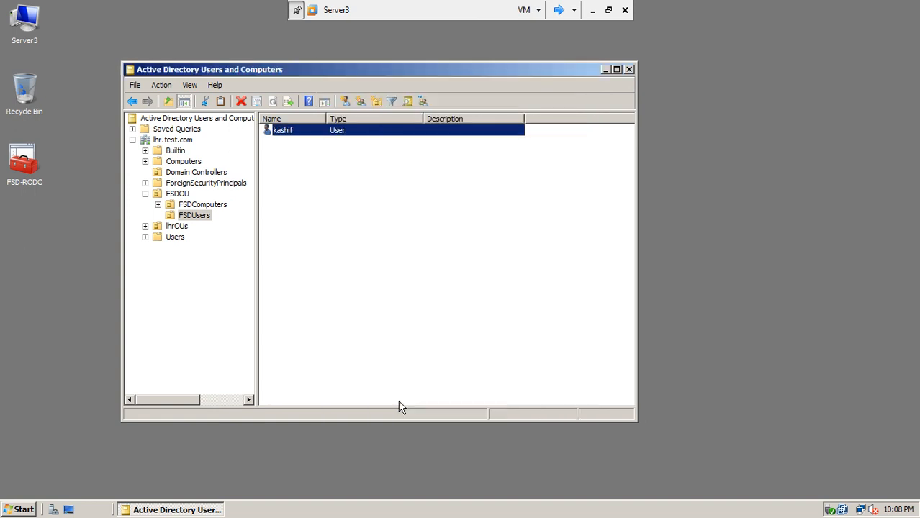
Step: Turn on View > Advanced Features and reopen the FSDUsers account's properties
{"action": "left_click", "coordinate": [162, 86]}
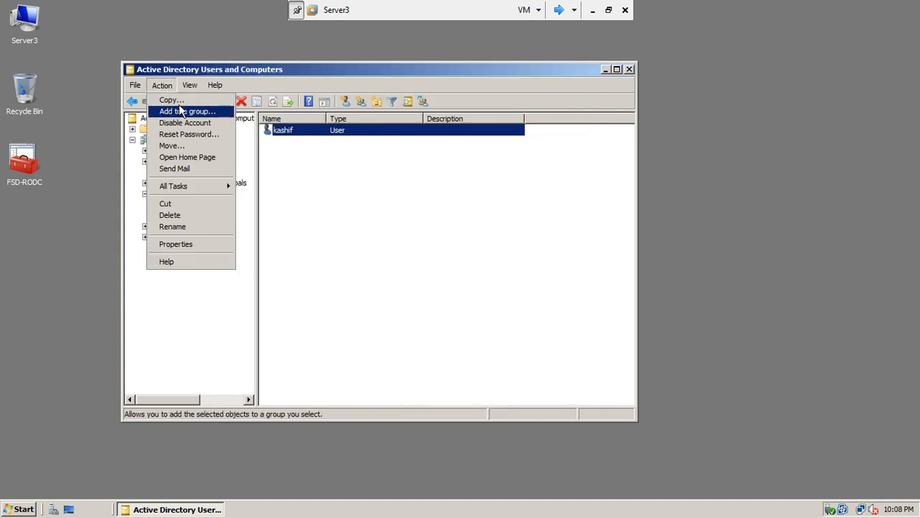
{"action": "mouse_move", "coordinate": [191, 87]}
{"action": "left_click", "coordinate": [209, 181]}
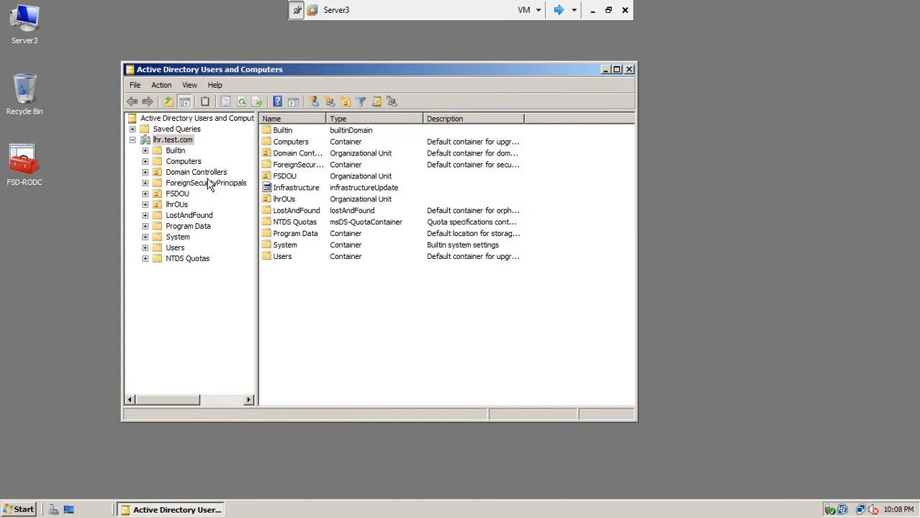
{"action": "left_click", "coordinate": [145, 194]}
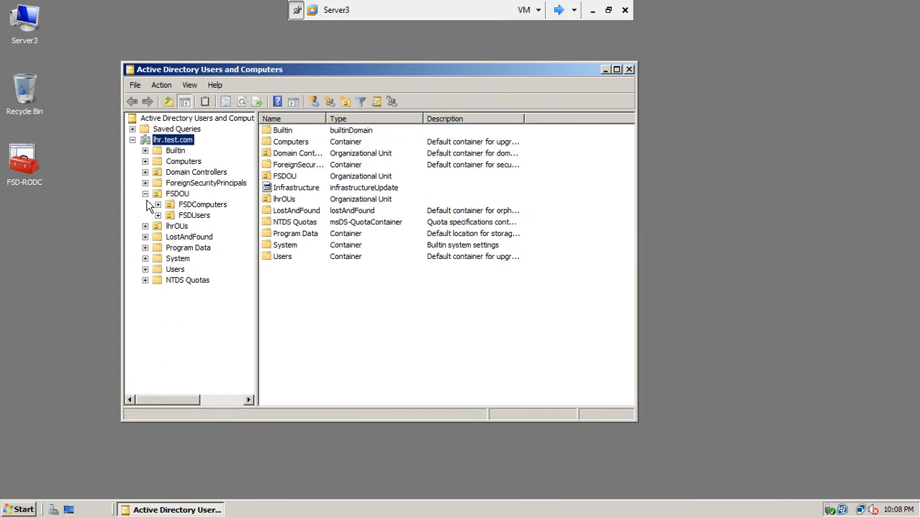
{"action": "left_click", "coordinate": [193, 215]}
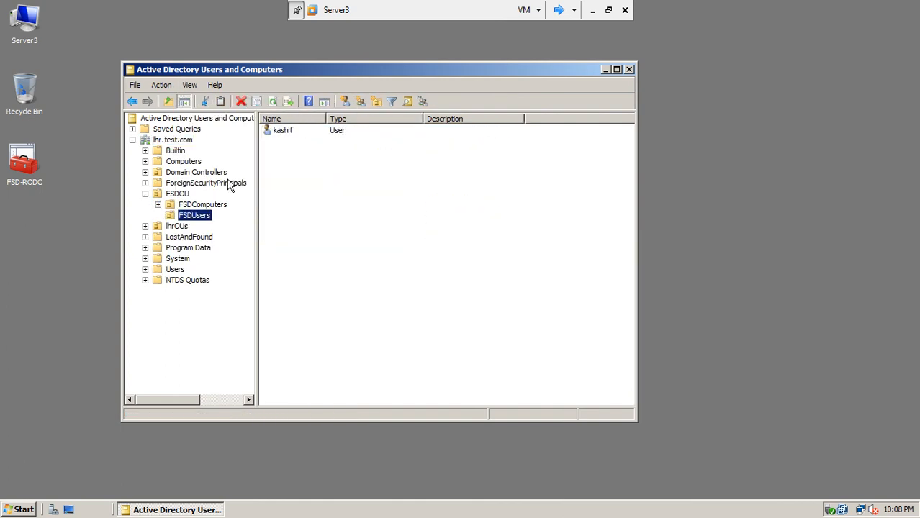
{"action": "right_click", "coordinate": [281, 135]}
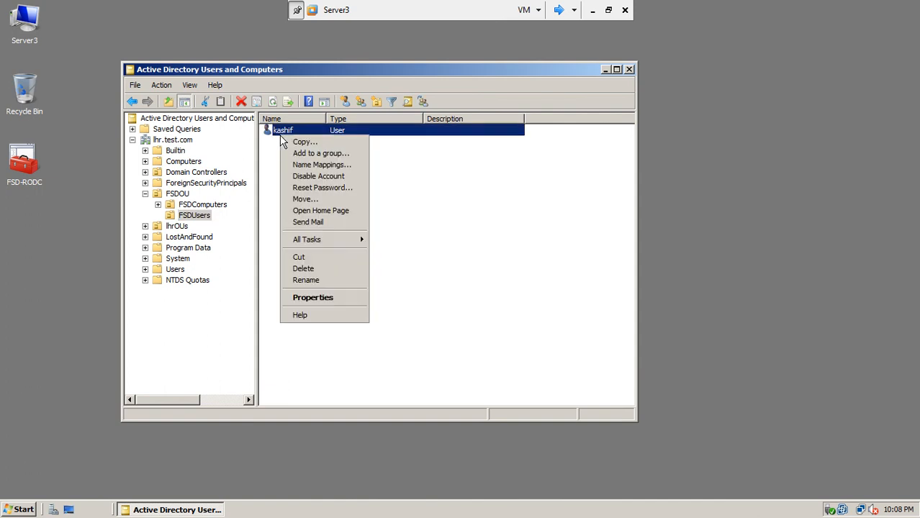
{"action": "left_click", "coordinate": [317, 302]}
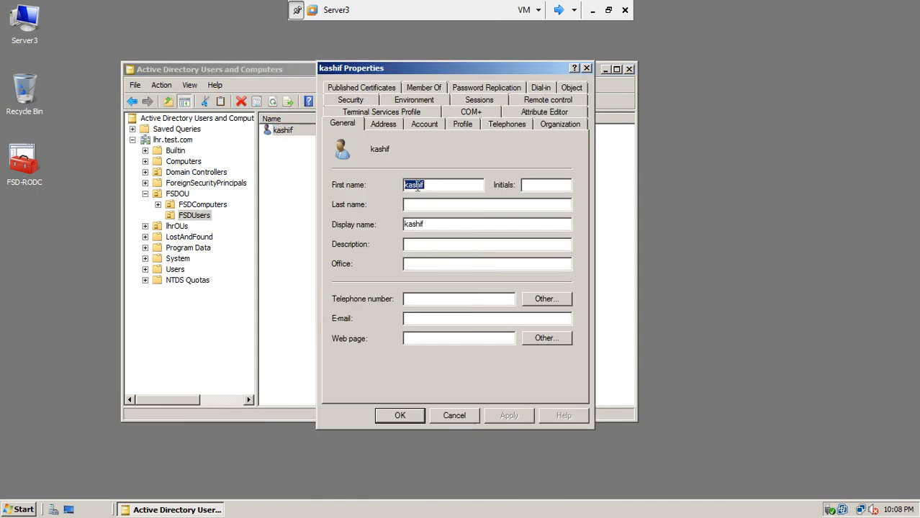
Step: Check the Password Replication tab showing the password cached on FSD-RODC.lhr.test.com, then cancel
{"action": "left_click", "coordinate": [488, 88]}
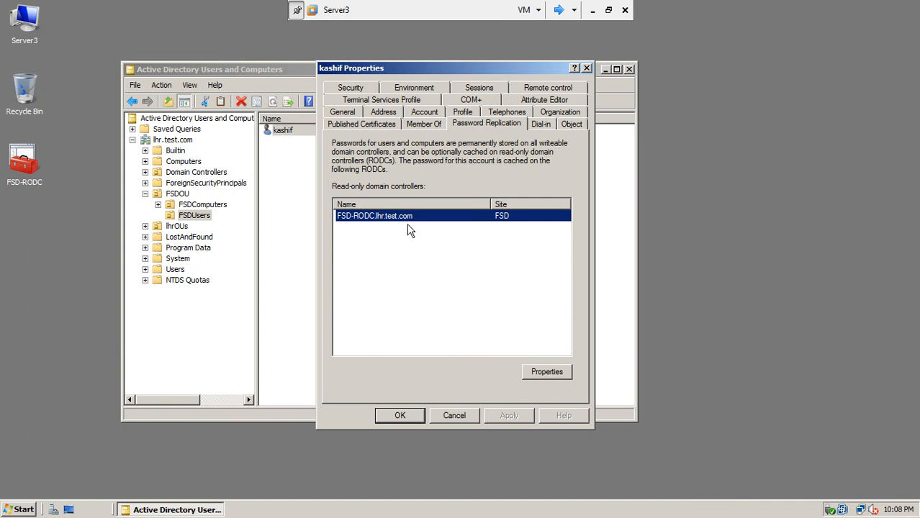
{"action": "left_click", "coordinate": [547, 373]}
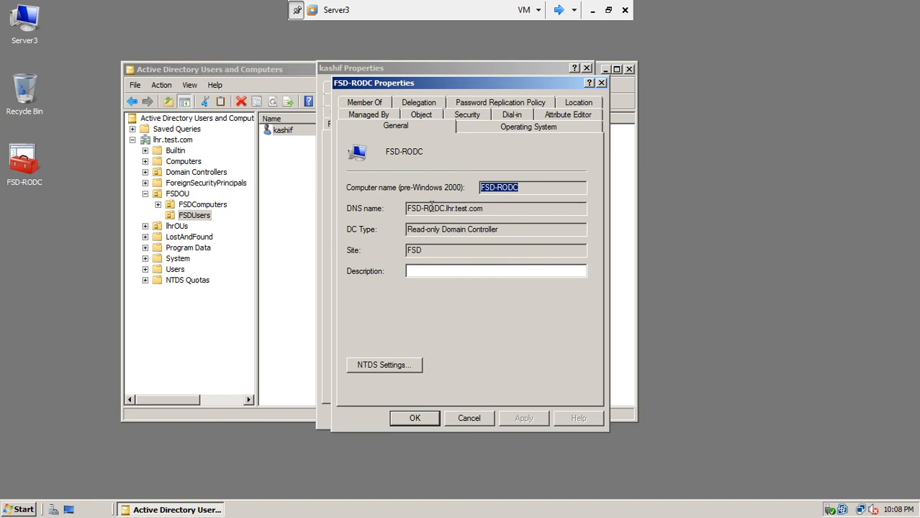
{"action": "left_click", "coordinate": [468, 419]}
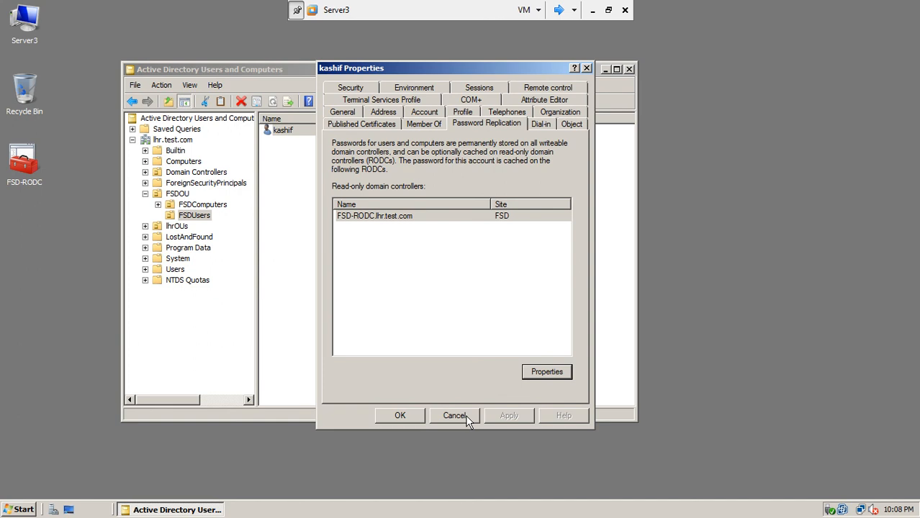
{"action": "left_click", "coordinate": [455, 416]}
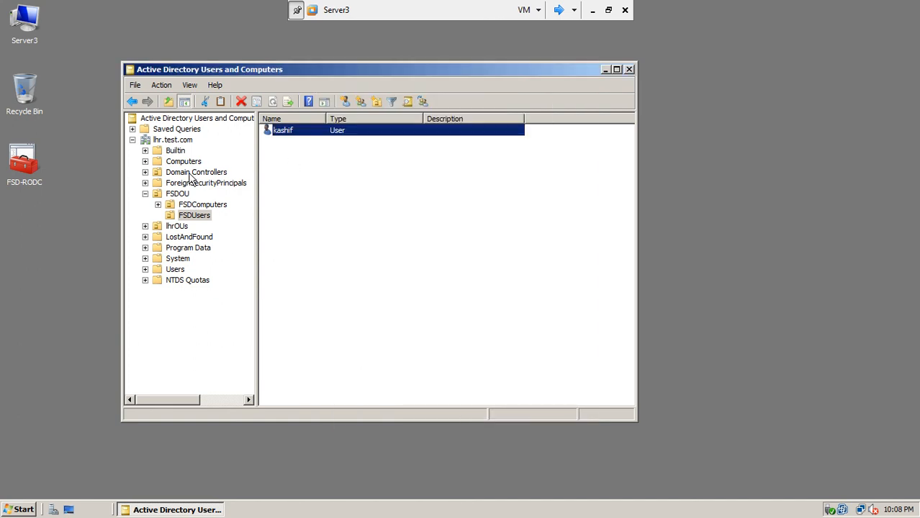
Step: Open the properties of domain controller FSD-RODC from the Domain Controllers container
{"action": "left_click", "coordinate": [145, 194]}
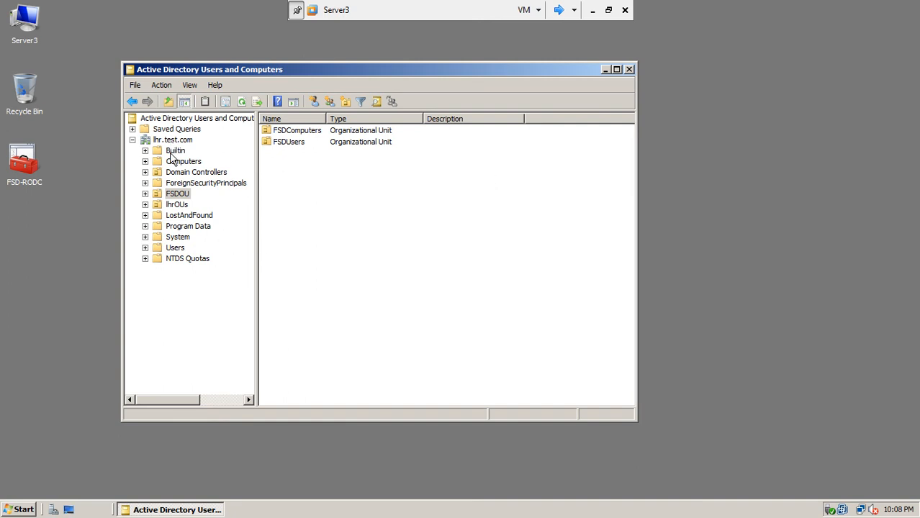
{"action": "left_click", "coordinate": [187, 172]}
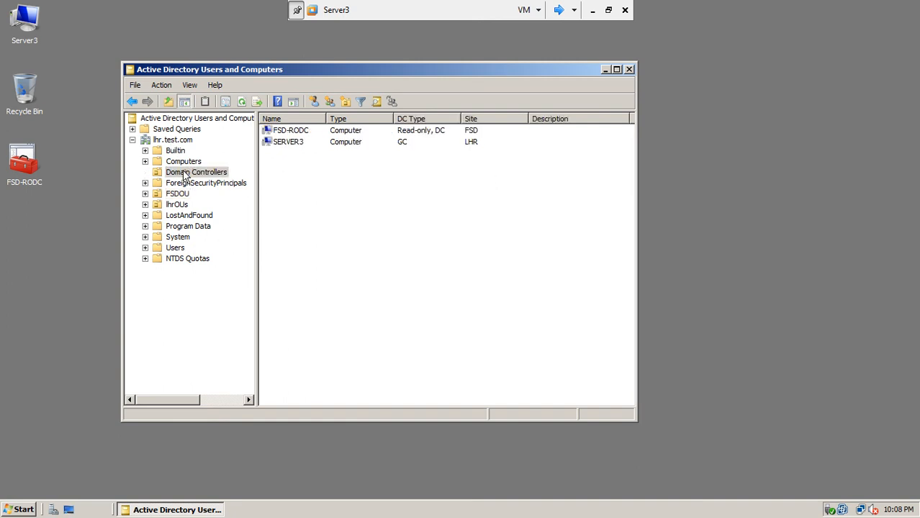
{"action": "right_click", "coordinate": [293, 131]}
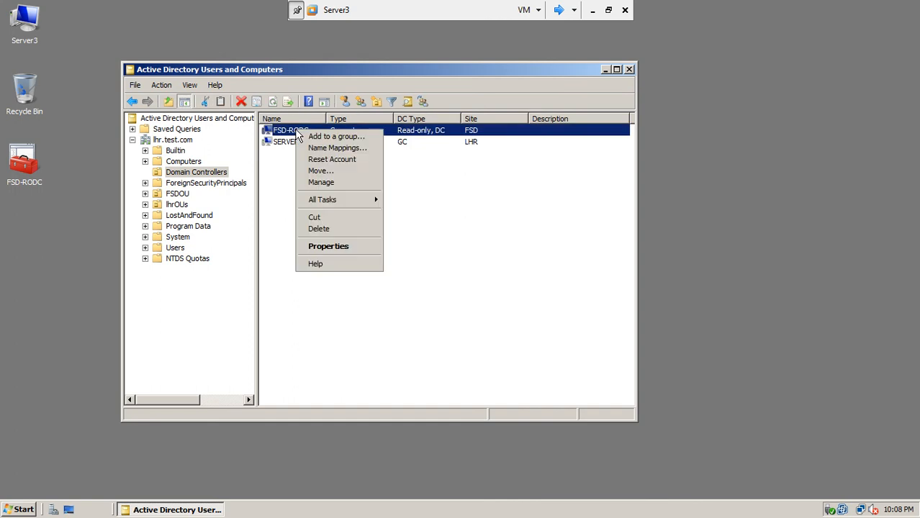
{"action": "left_click", "coordinate": [318, 244]}
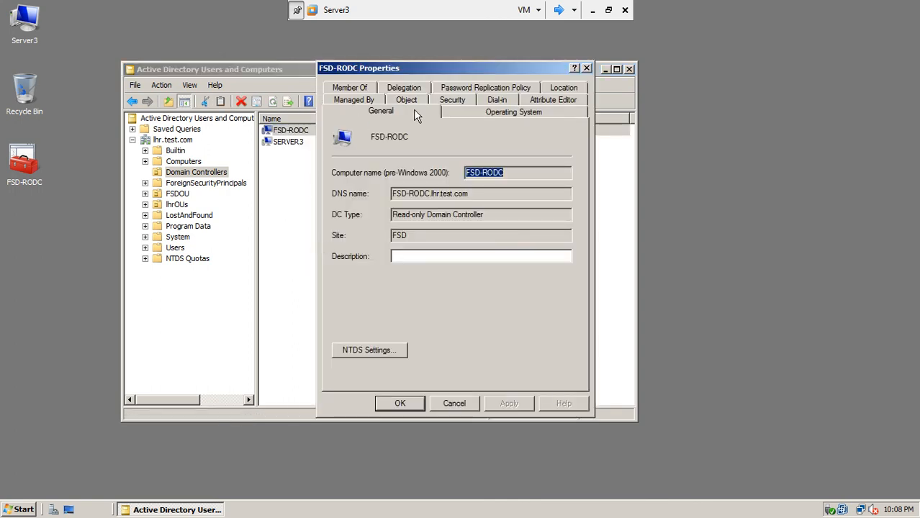
Step: Review FSD-RODC's Object, Attribute Editor, Dial-in and Member Of tabs, then close ADUC
{"action": "left_click", "coordinate": [412, 100]}
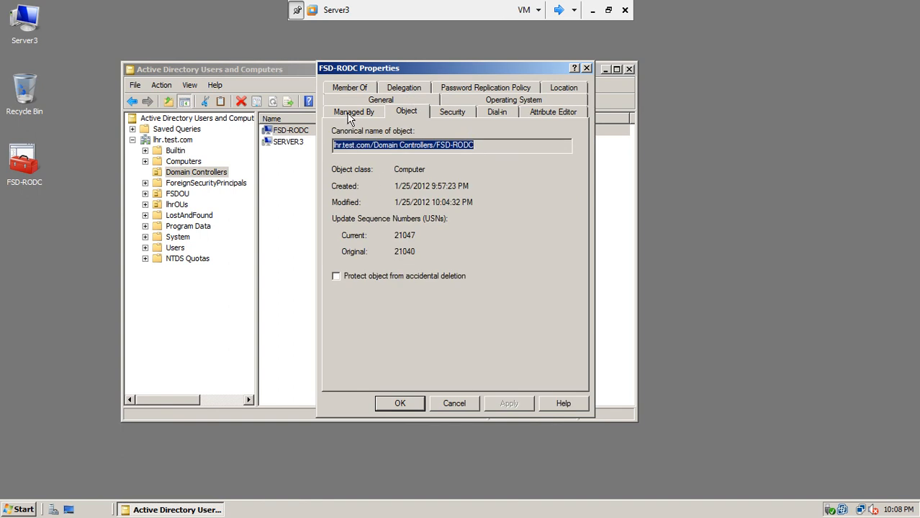
{"action": "left_click", "coordinate": [561, 113]}
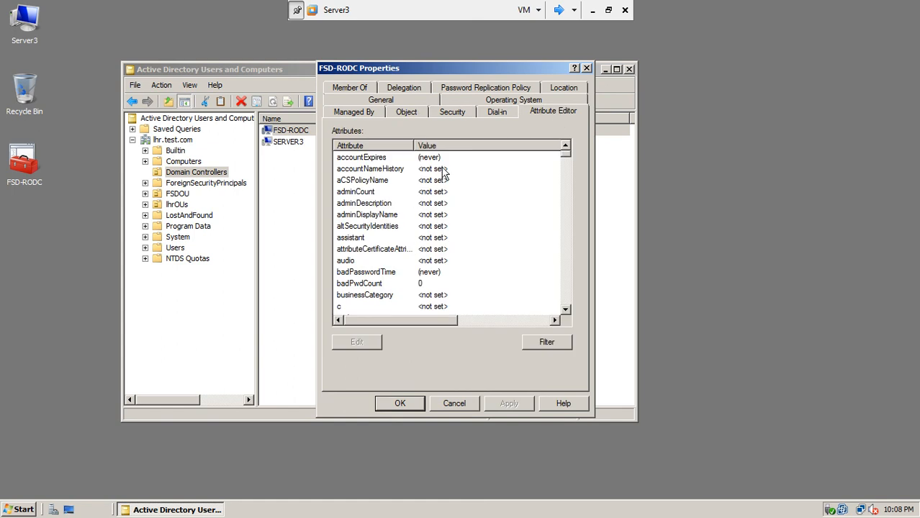
{"action": "left_click", "coordinate": [496, 113]}
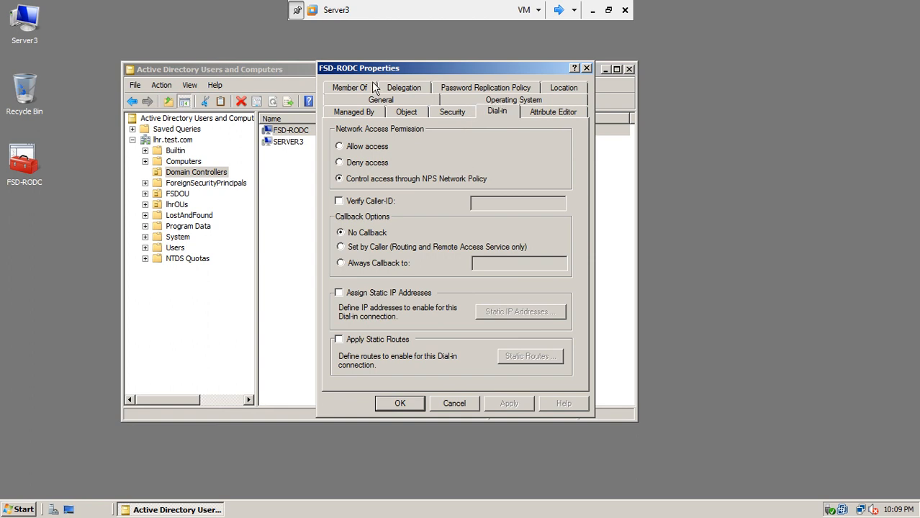
{"action": "left_click", "coordinate": [351, 87]}
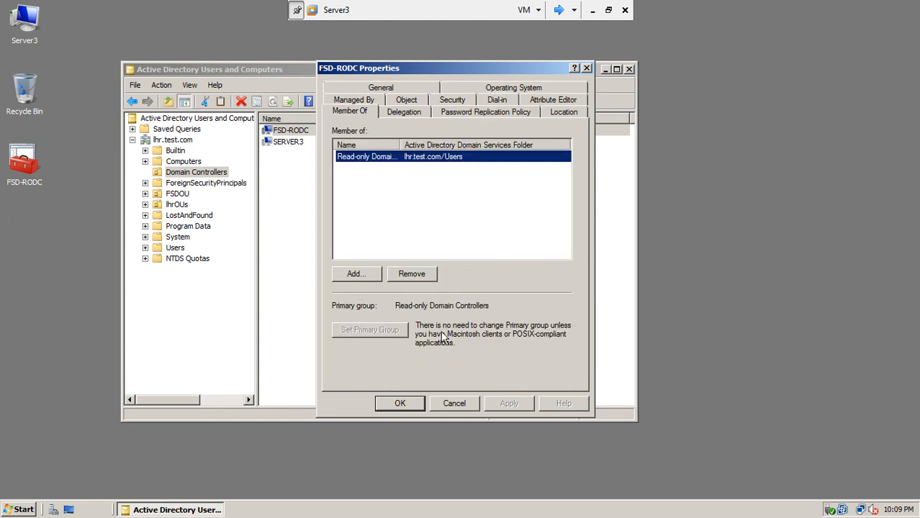
{"action": "left_click", "coordinate": [454, 407]}
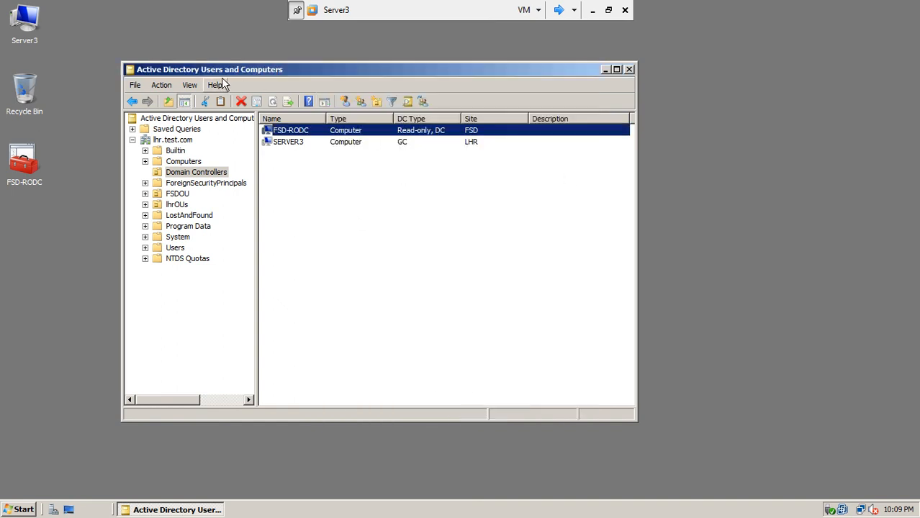
{"action": "left_click", "coordinate": [628, 70]}
Step: Refresh Server3's desktop, switch to FSD-RODC, and cancel and close Core Configurator's shutdown
{"action": "right_click", "coordinate": [361, 129]}
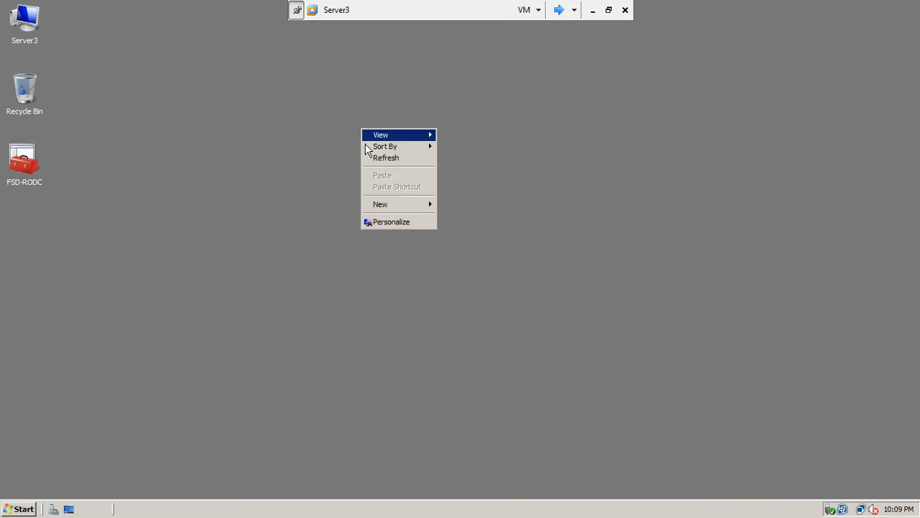
{"action": "left_click", "coordinate": [376, 158]}
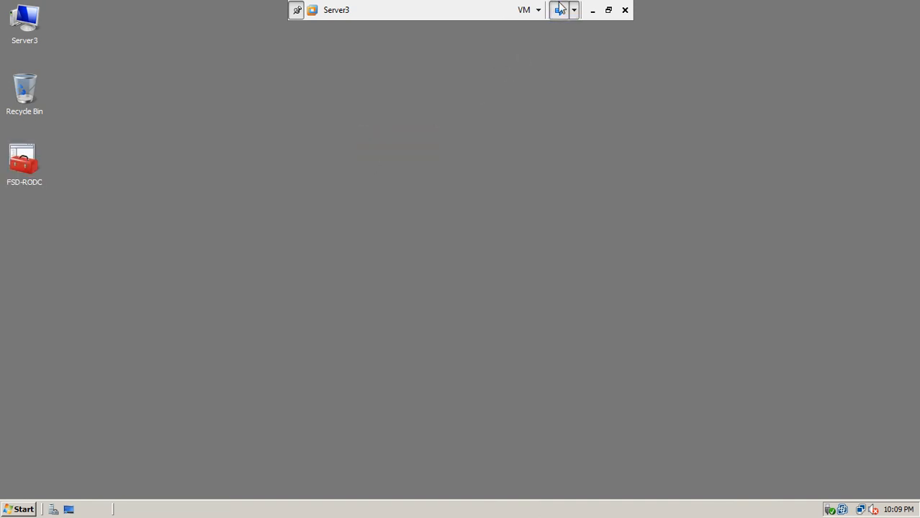
{"action": "left_click", "coordinate": [559, 9]}
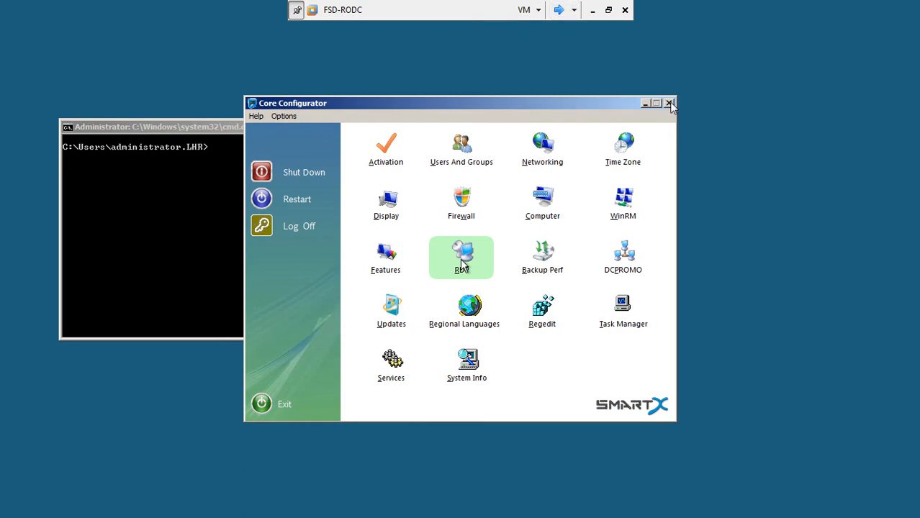
{"action": "left_click", "coordinate": [264, 173]}
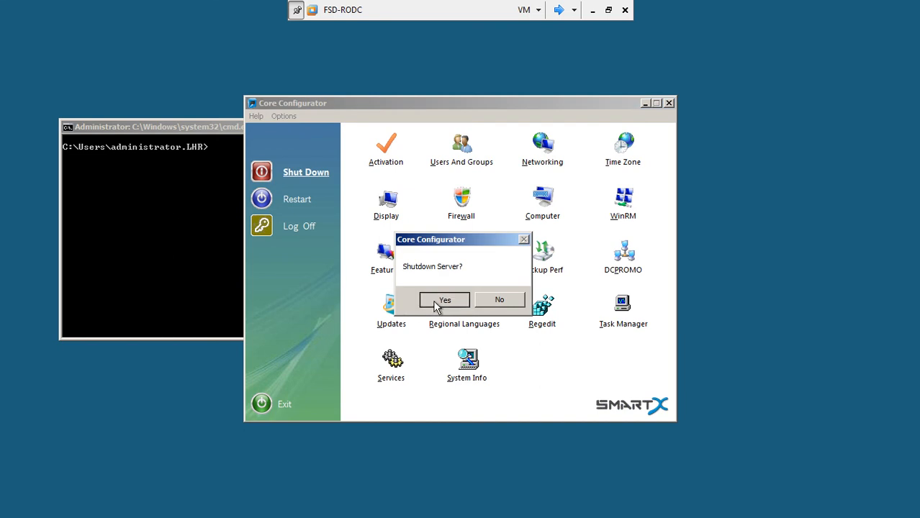
{"action": "left_click", "coordinate": [499, 301]}
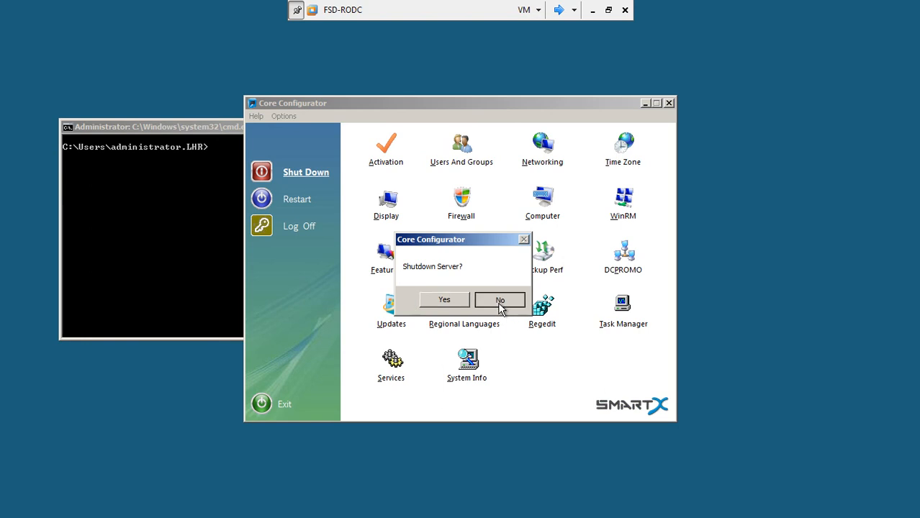
{"action": "left_click", "coordinate": [669, 103]}
Step: Run shutdown /s in FSD-RODC's command prompt and dismiss the logoff warning
{"action": "type", "text": "shutdown /s"}
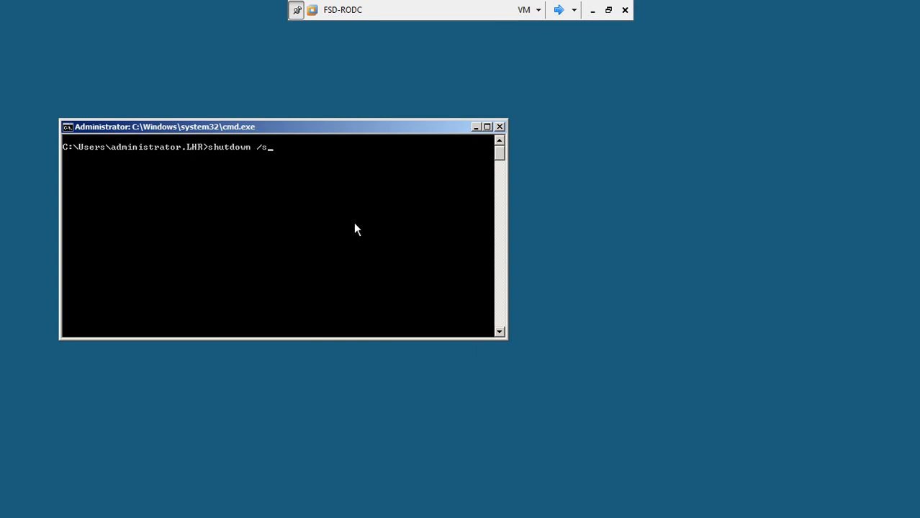
{"action": "key", "text": "Return"}
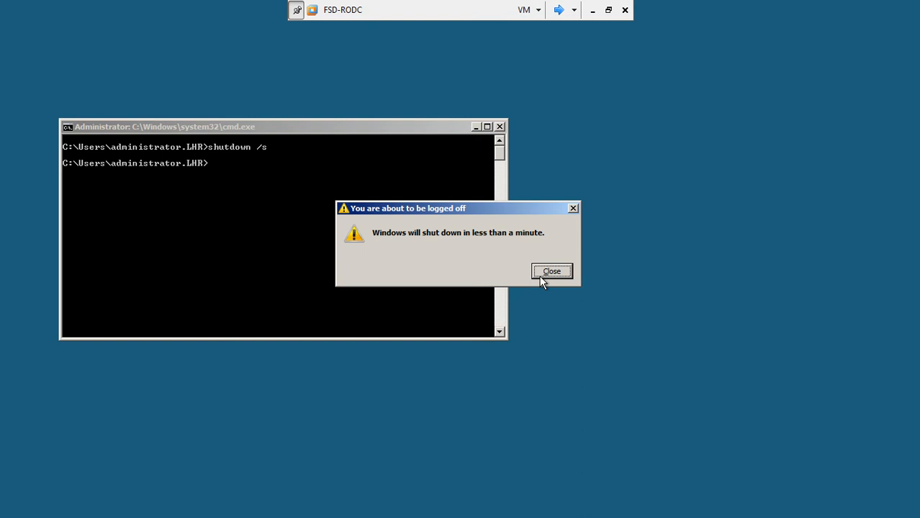
{"action": "left_click", "coordinate": [552, 272]}
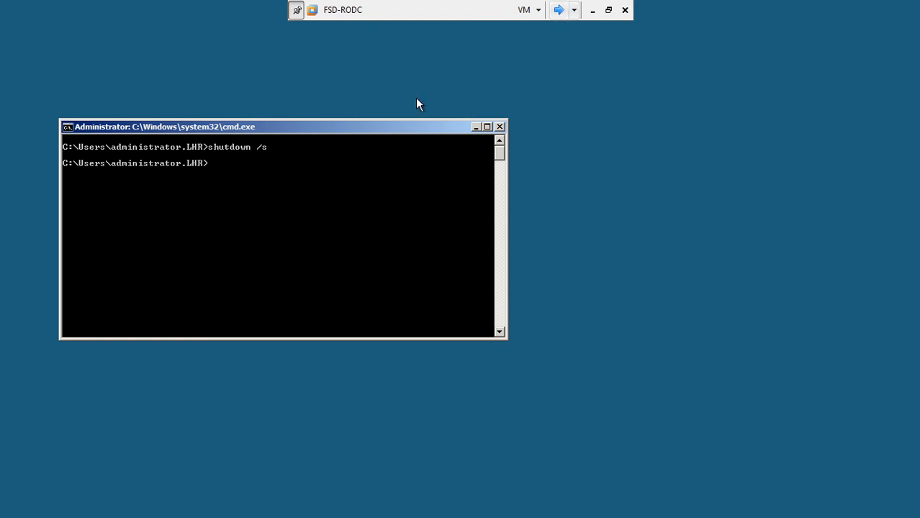
{"action": "left_click_drag", "start_coordinate": [395, 127], "coordinate": [467, 120]}
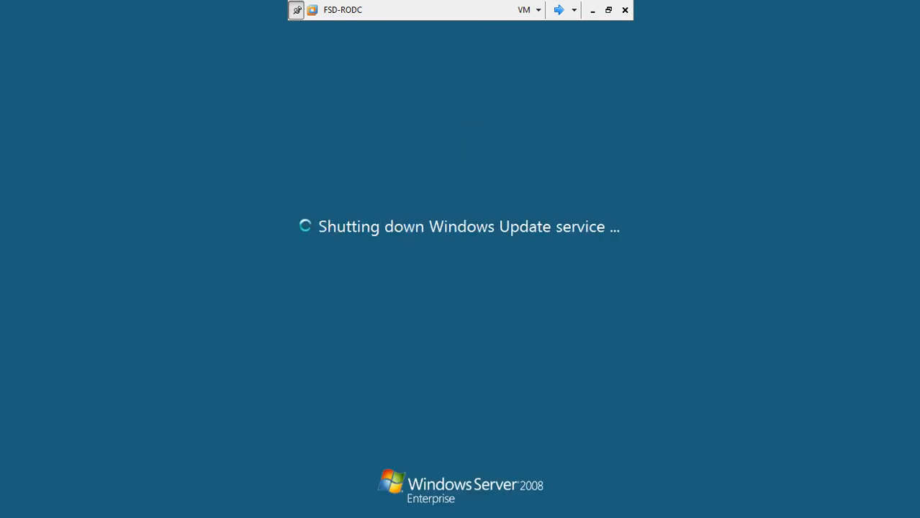
Step: Switch to Server3 and run shutdown /s from a command prompt, dismissing the logoff warning
{"action": "left_click", "coordinate": [559, 7]}
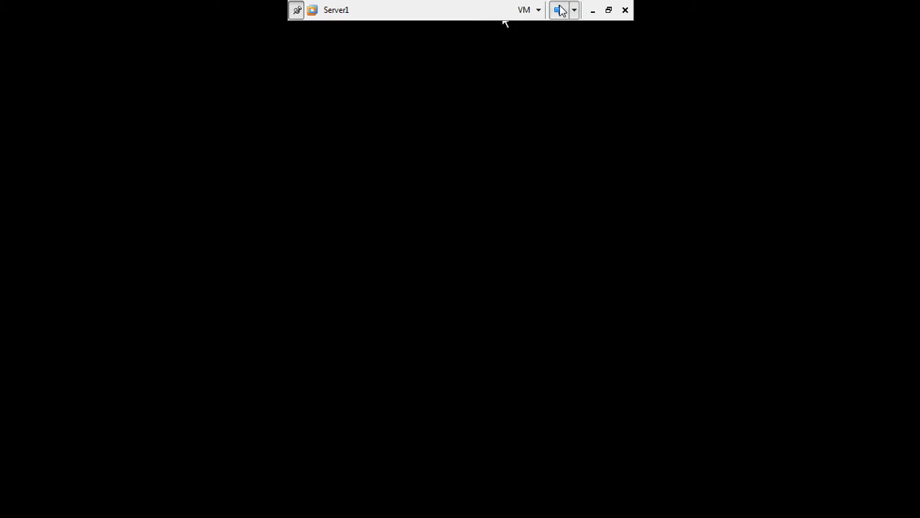
{"action": "left_click", "coordinate": [556, 13]}
{"action": "left_click", "coordinate": [556, 13]}
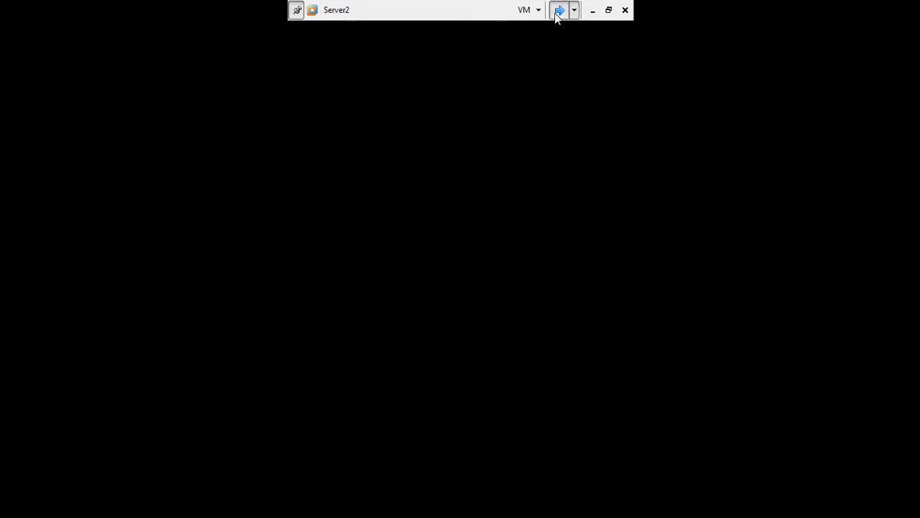
{"action": "left_click", "coordinate": [557, 13]}
{"action": "left_click", "coordinate": [21, 510]}
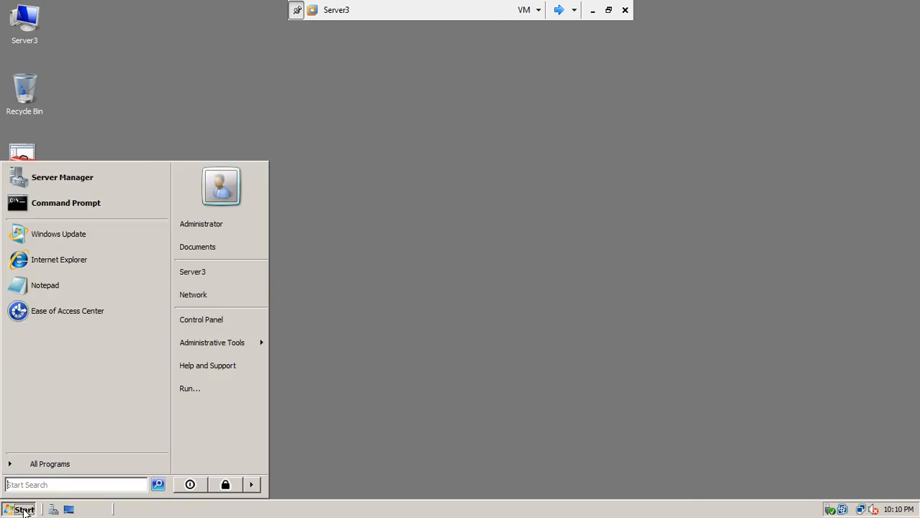
{"action": "left_click", "coordinate": [112, 201]}
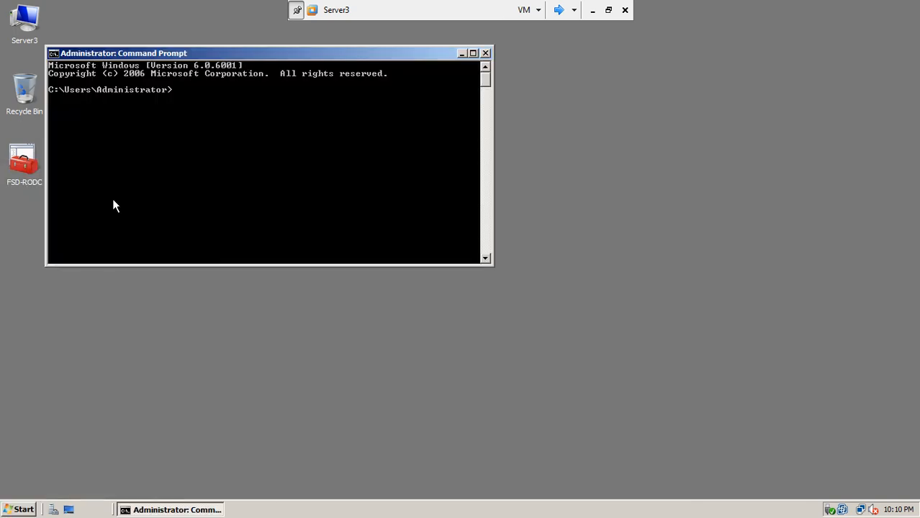
{"action": "type", "text": "shutdown /s"}
{"action": "key", "text": "Return"}
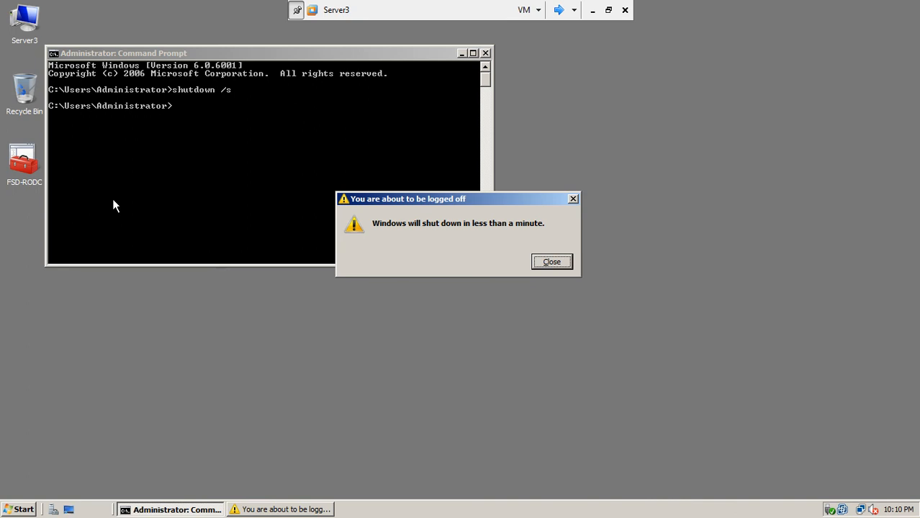
{"action": "left_click", "coordinate": [544, 264]}
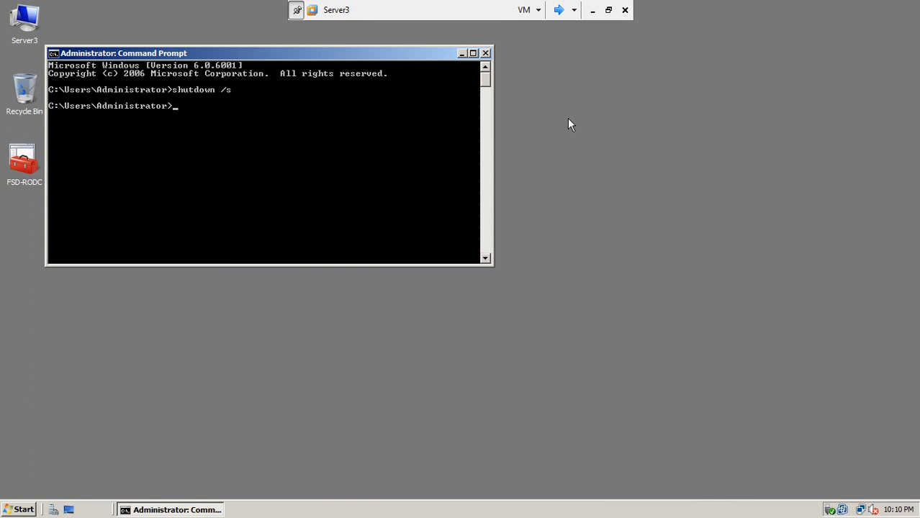
{"action": "left_click_drag", "start_coordinate": [410, 56], "coordinate": [492, 106]}
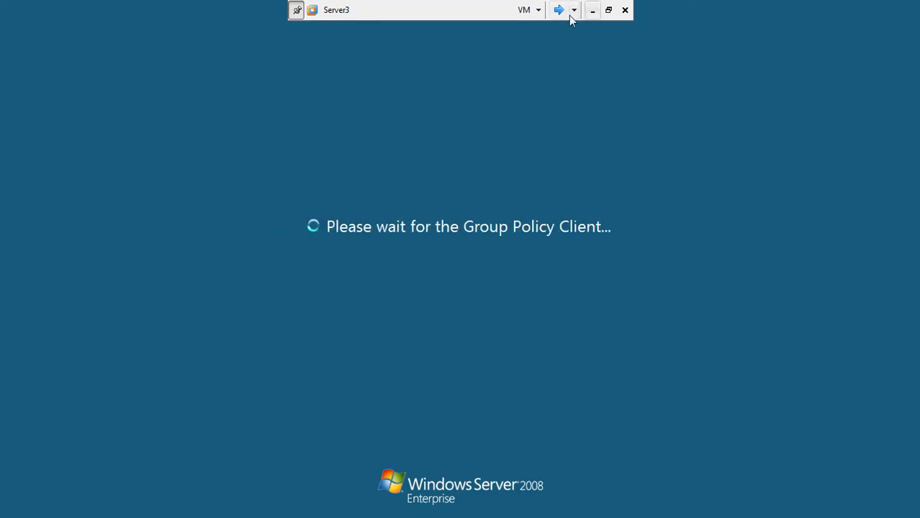
Step: Cycle the running VMs to check Server3, unlock Router2008 with Ctrl+Alt+End, then reach Server2
{"action": "left_click", "coordinate": [559, 10]}
{"action": "left_click", "coordinate": [558, 11]}
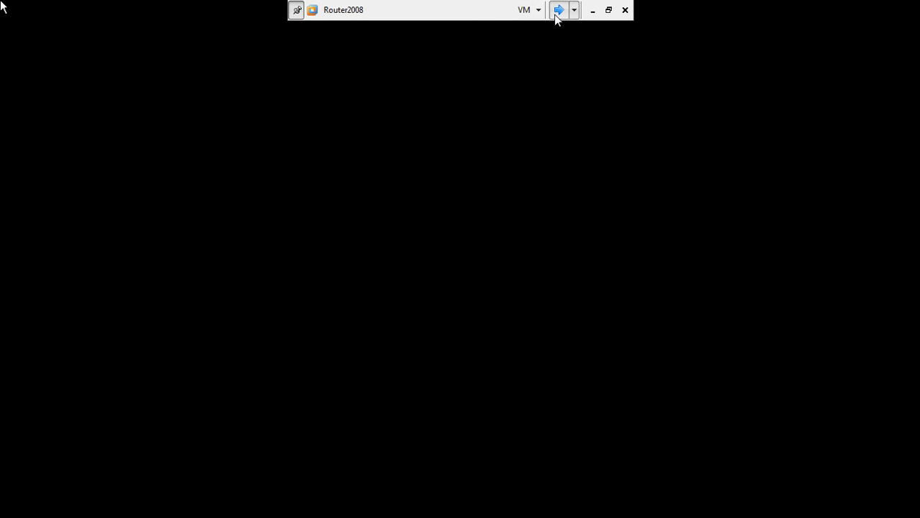
{"action": "left_click", "coordinate": [562, 10]}
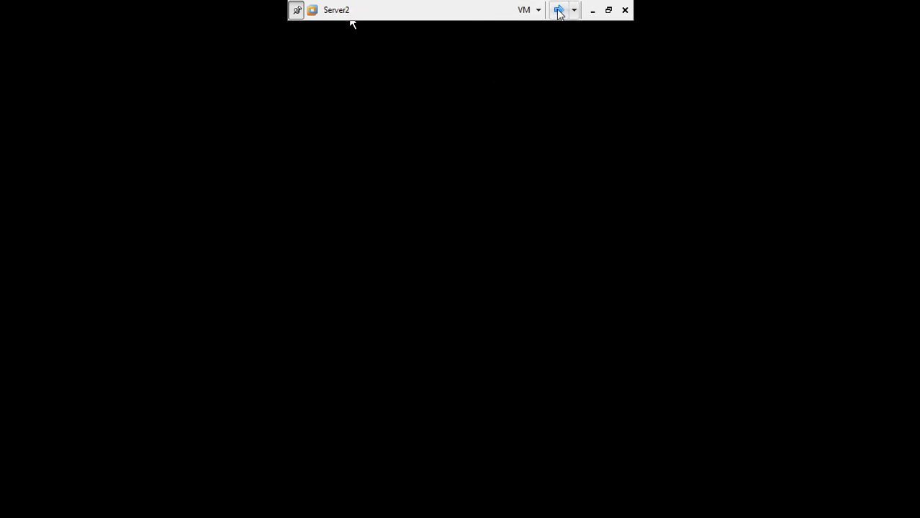
{"action": "left_click", "coordinate": [561, 12]}
{"action": "left_click", "coordinate": [560, 11]}
{"action": "left_click", "coordinate": [559, 11]}
{"action": "left_click", "coordinate": [560, 11]}
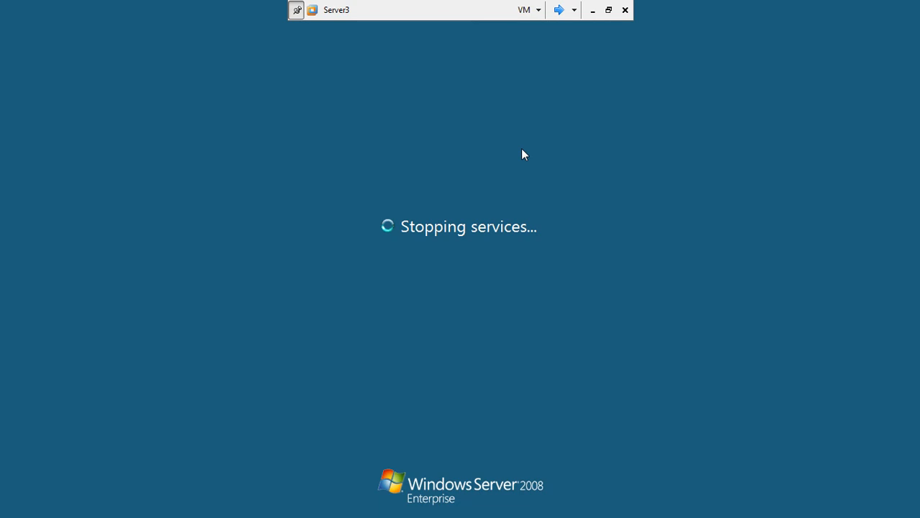
{"action": "left_click", "coordinate": [560, 13]}
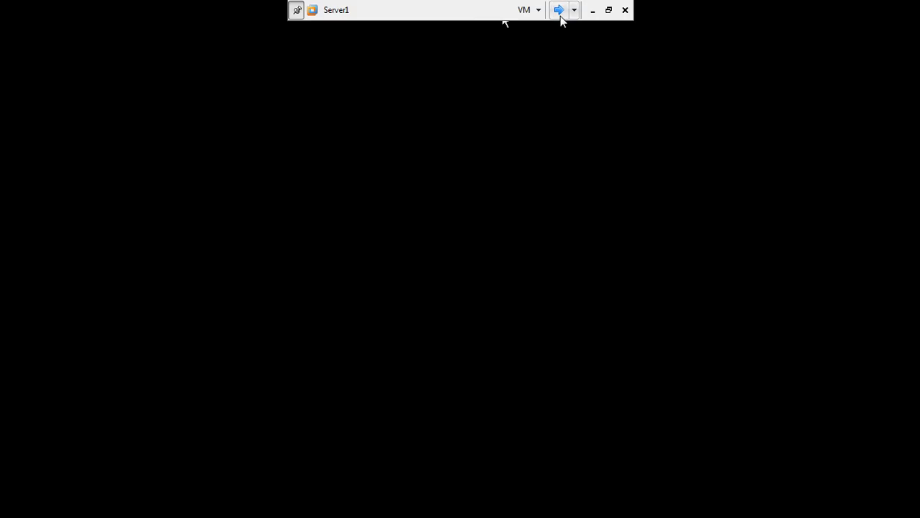
{"action": "left_click", "coordinate": [560, 13]}
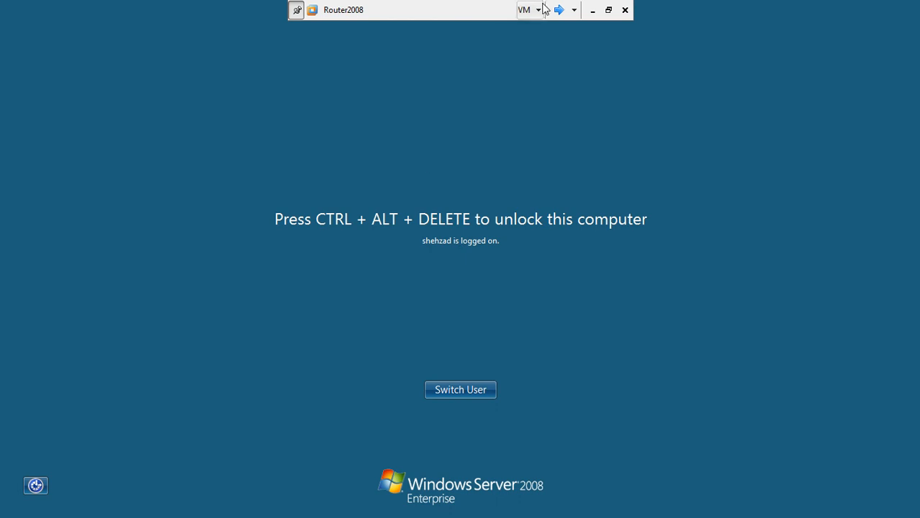
{"action": "key", "text": "ctrl+alt+End"}
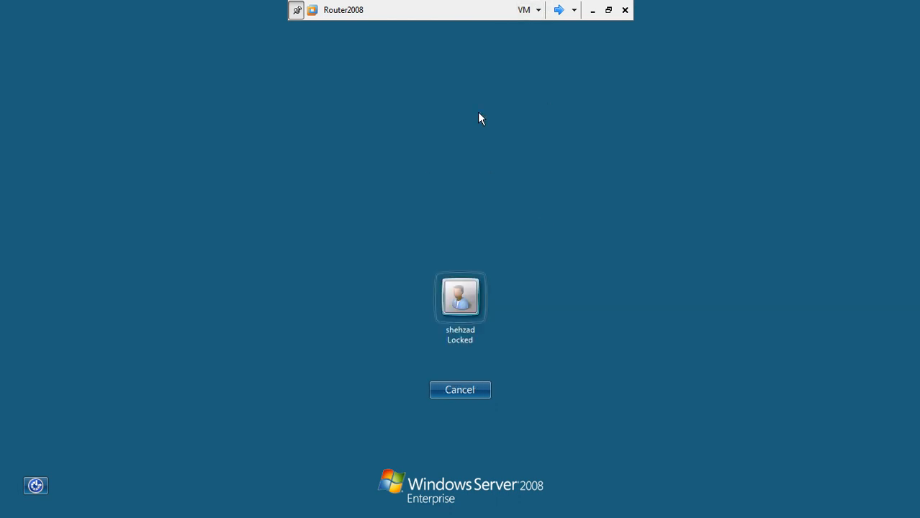
{"action": "left_click", "coordinate": [460, 314]}
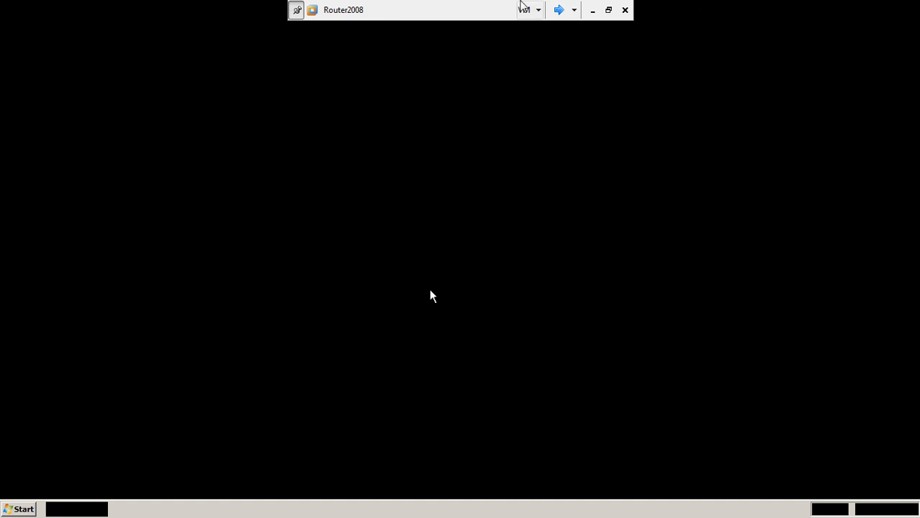
{"action": "left_click", "coordinate": [558, 10]}
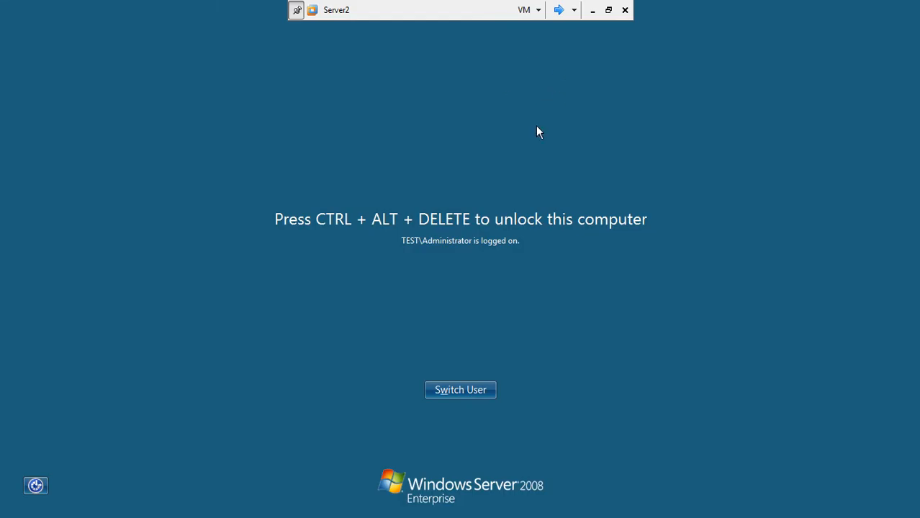
Step: Sign in to Server2 with the administrator password and close Active Directory Sites and Services
{"action": "key", "text": "ctrl+alt+End"}
{"action": "type", "text": "Pa$$w0rd"}
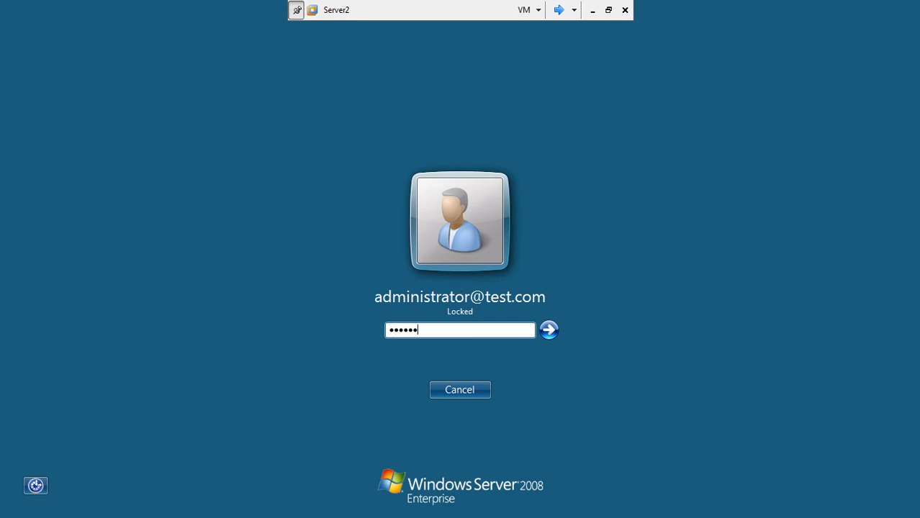
{"action": "key", "text": "Return"}
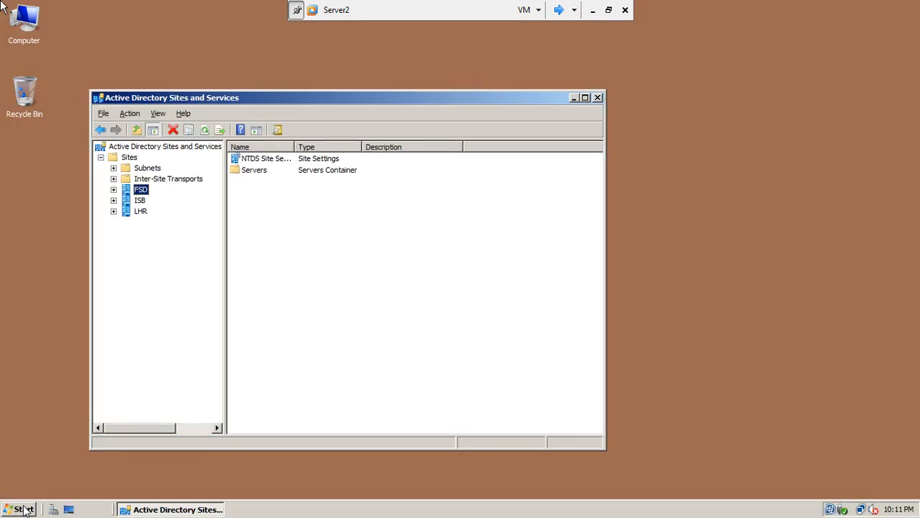
{"action": "left_click", "coordinate": [597, 97]}
Step: Shut down Server2 with reason Hardware: Maintenance (Planned), then move to Server1
{"action": "left_click", "coordinate": [14, 511]}
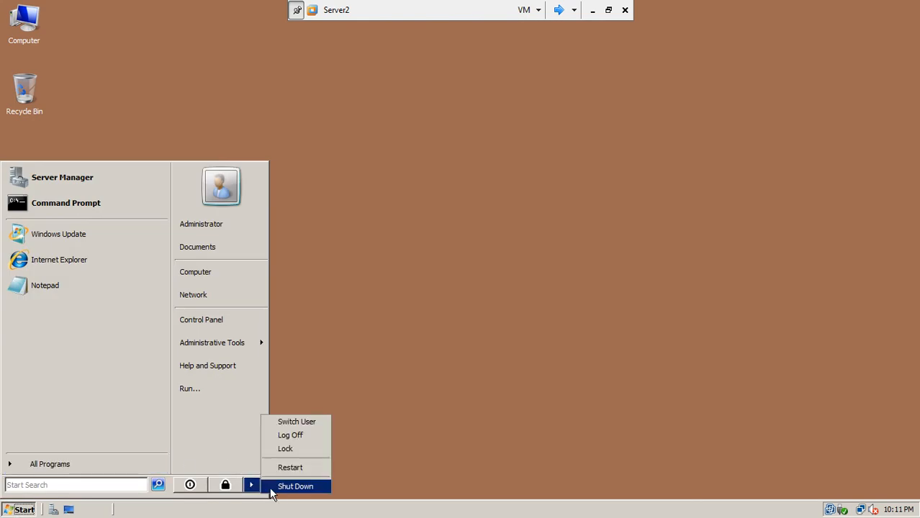
{"action": "left_click", "coordinate": [280, 489]}
{"action": "left_click", "coordinate": [426, 214]}
{"action": "left_click", "coordinate": [432, 235]}
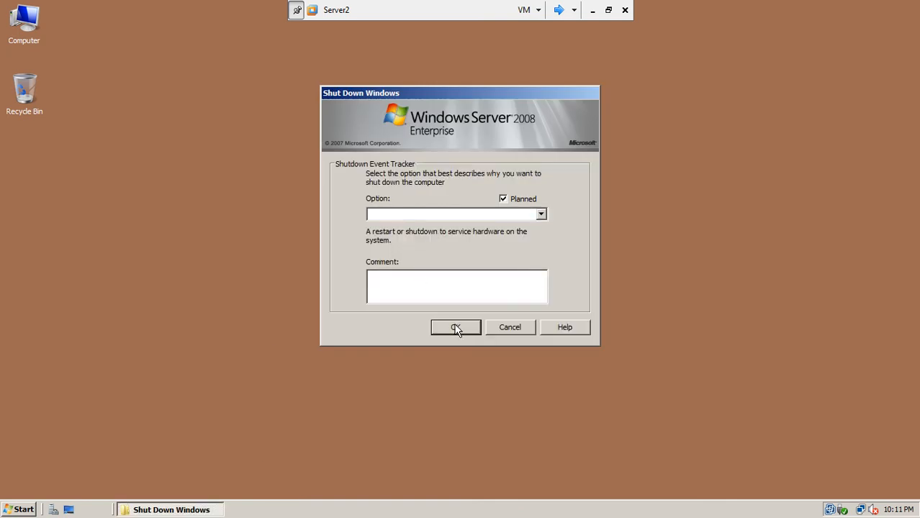
{"action": "left_click", "coordinate": [454, 328]}
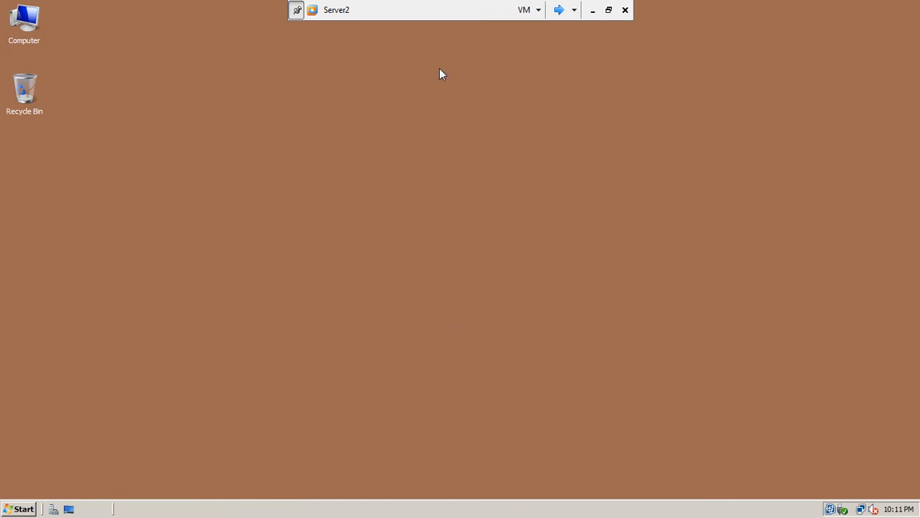
{"action": "left_click", "coordinate": [560, 10]}
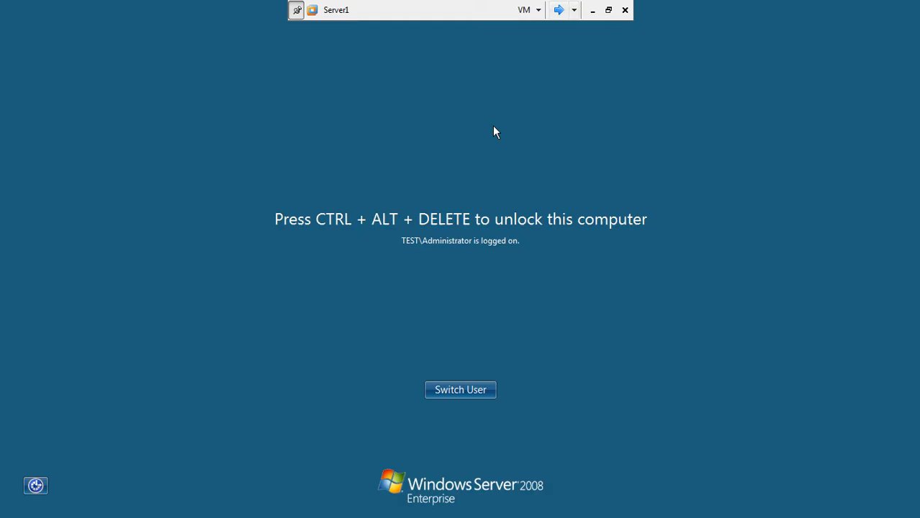
Step: Sign in to Server1, check on Server2's shutdown, and return to Server1
{"action": "key", "text": "ctrl+alt+End"}
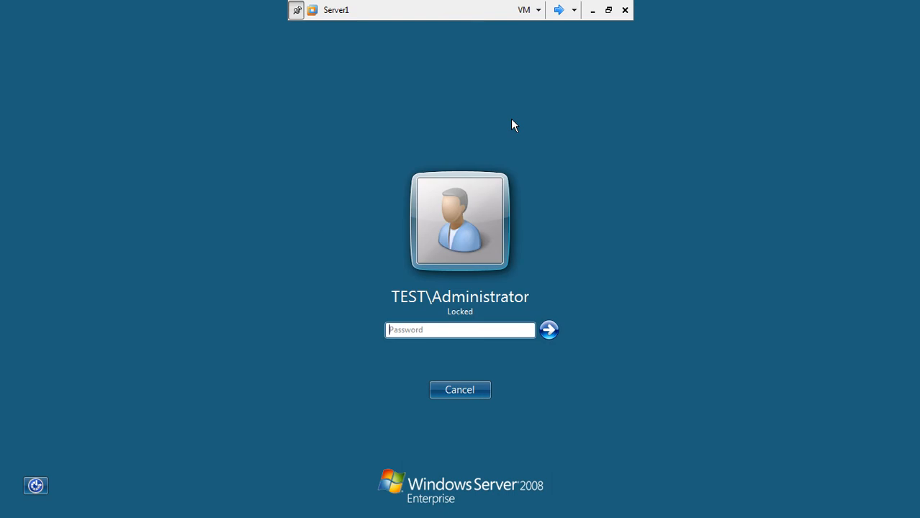
{"action": "type", "text": "•••••••"}
{"action": "key", "text": "Return"}
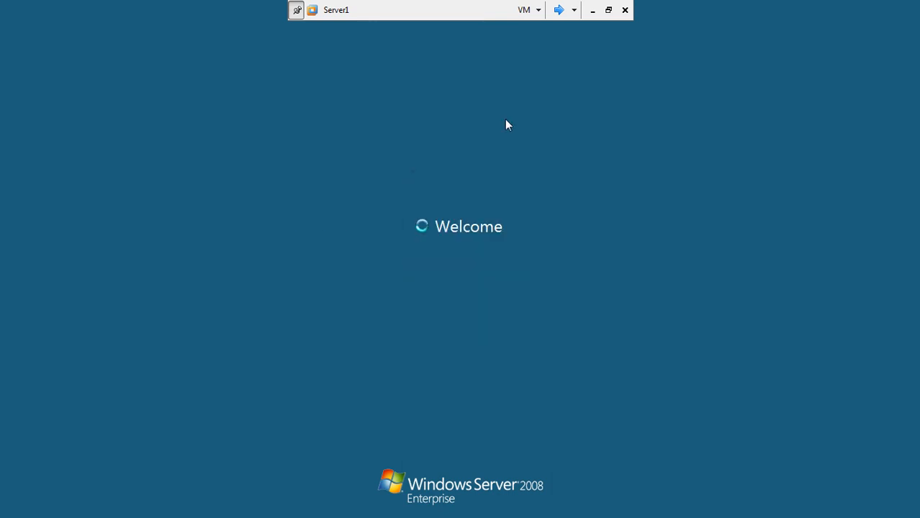
{"action": "left_click", "coordinate": [558, 10]}
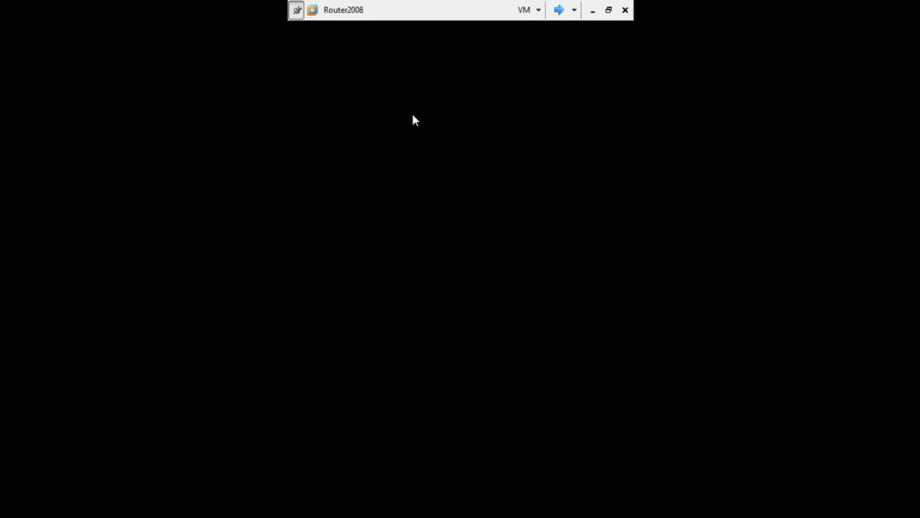
{"action": "left_click", "coordinate": [557, 9]}
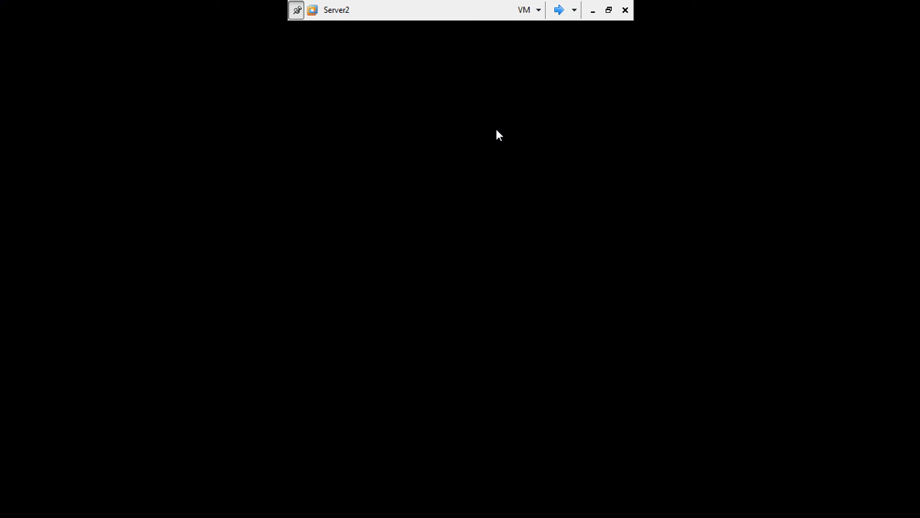
{"action": "left_click", "coordinate": [558, 9]}
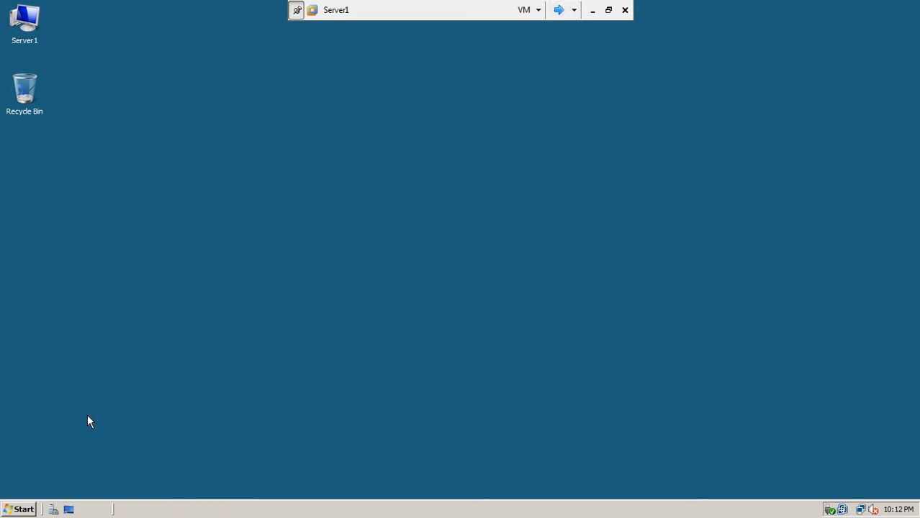
Step: Shut down Server1 with reason Hardware: Installation (Planned), then switch to Router2008
{"action": "left_click", "coordinate": [20, 512]}
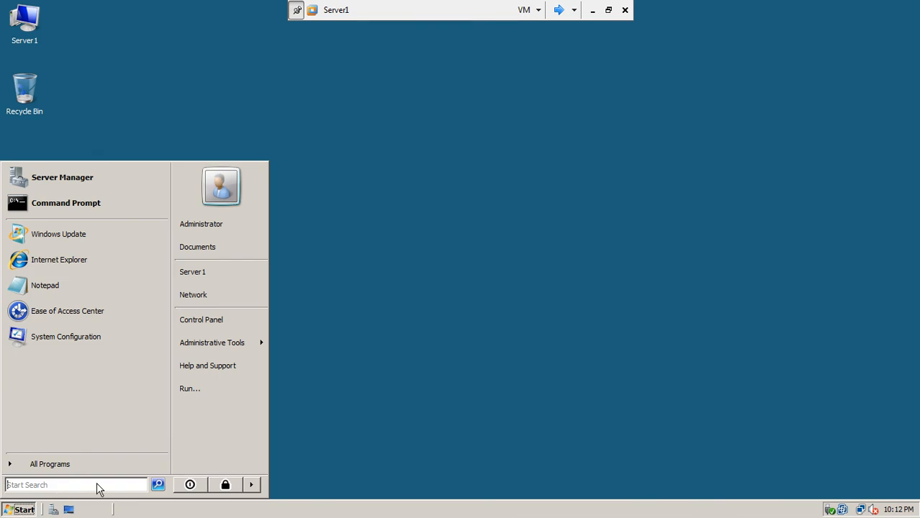
{"action": "left_click", "coordinate": [252, 485]}
{"action": "left_click", "coordinate": [282, 487]}
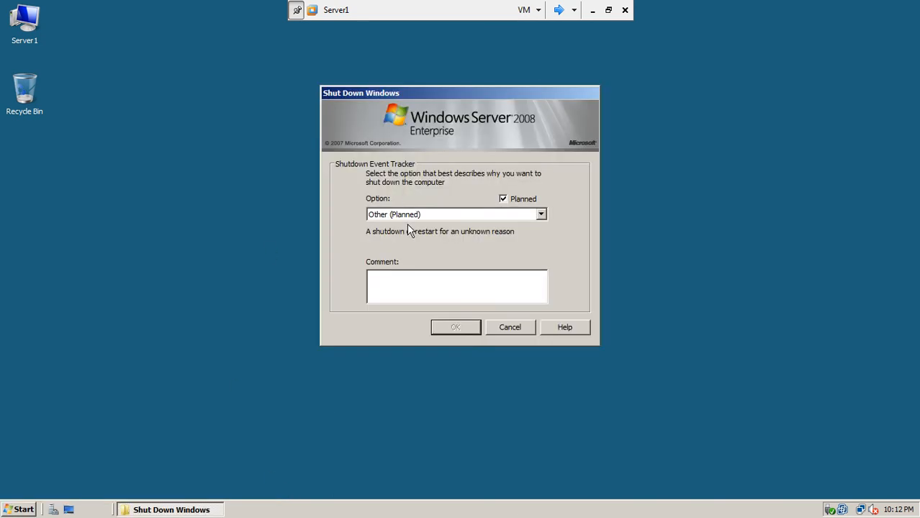
{"action": "left_click", "coordinate": [407, 214]}
{"action": "left_click", "coordinate": [407, 240]}
{"action": "left_click", "coordinate": [453, 328]}
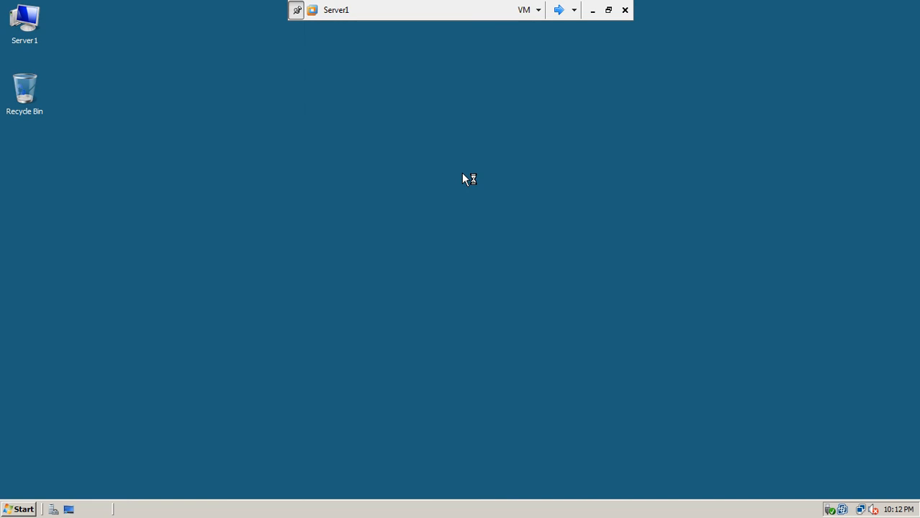
{"action": "left_click", "coordinate": [557, 10]}
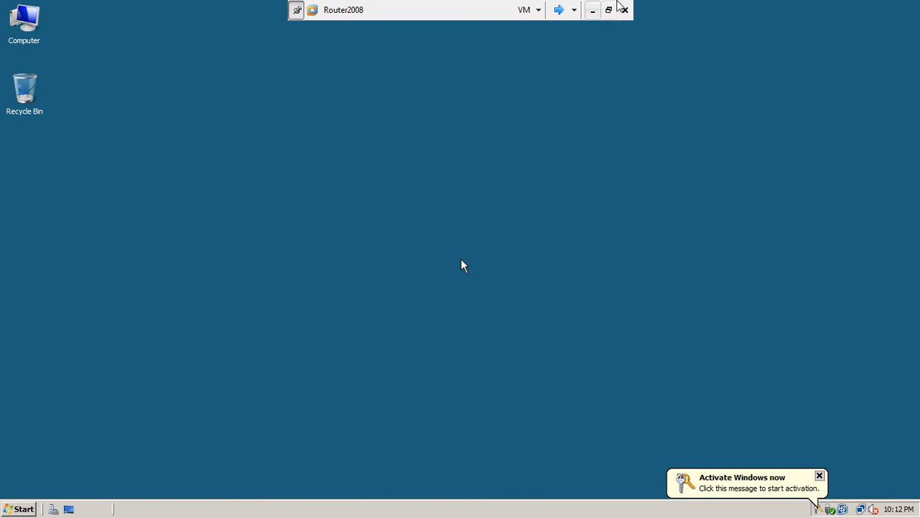
Step: Leave full screen, reopen Router2008 full screen, and switch to Server1 until its screen goes black
{"action": "left_click", "coordinate": [608, 9]}
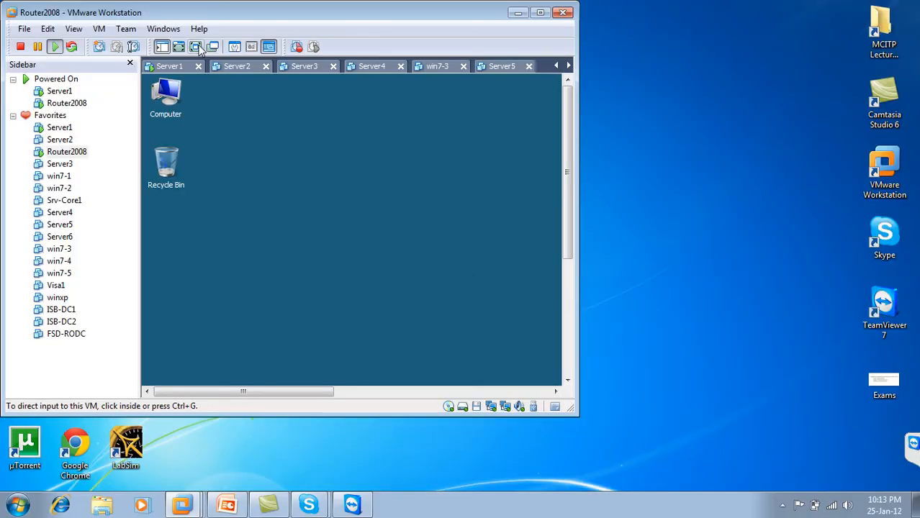
{"action": "left_click", "coordinate": [195, 46]}
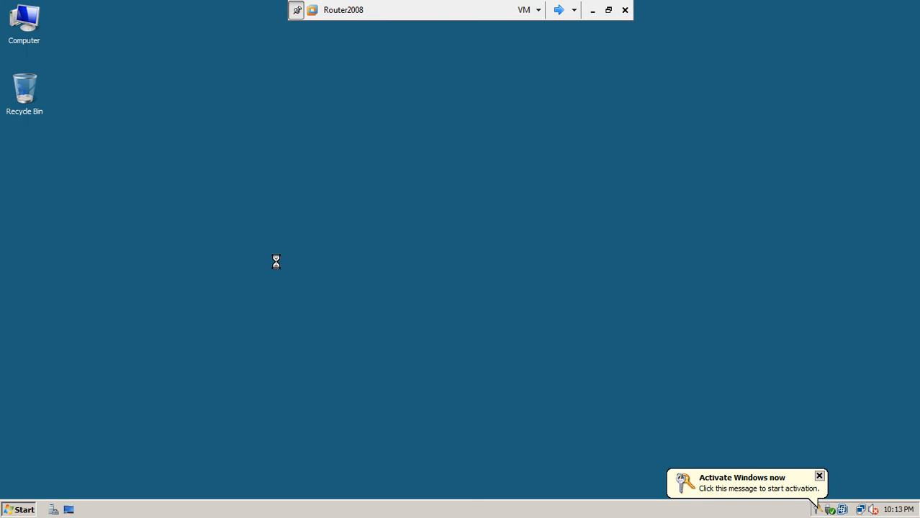
{"action": "left_click", "coordinate": [557, 9]}
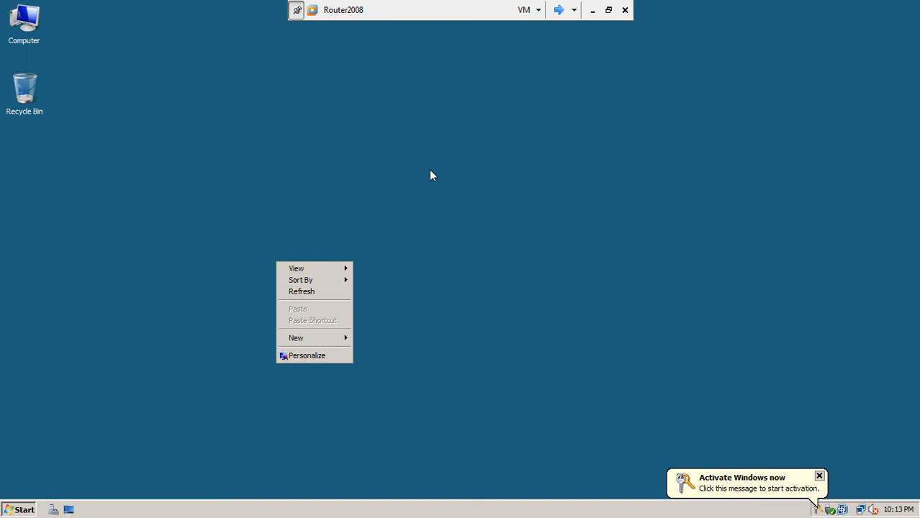
{"action": "left_click", "coordinate": [558, 10]}
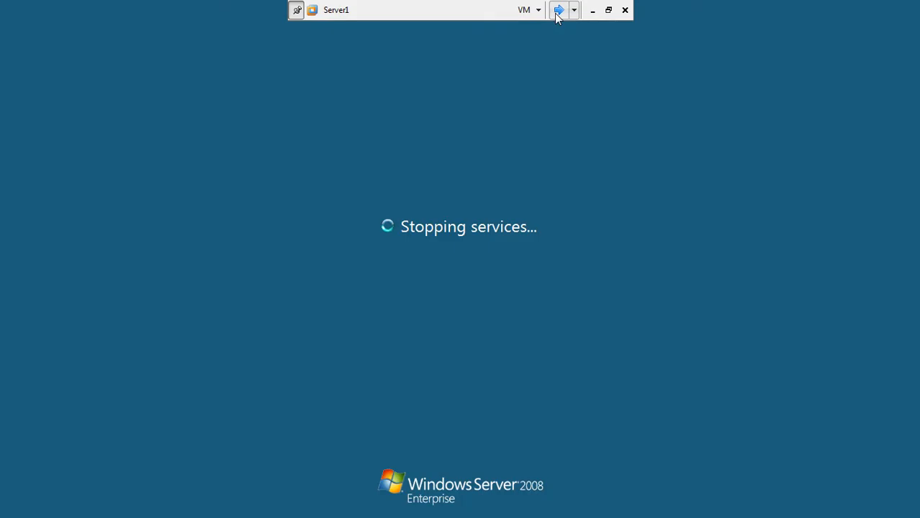
{"action": "left_click", "coordinate": [608, 10]}
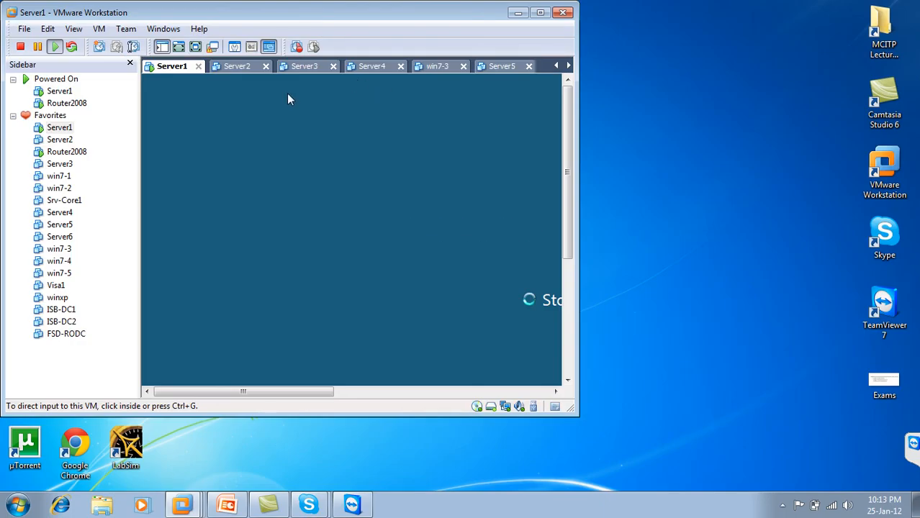
{"action": "left_click", "coordinate": [66, 152]}
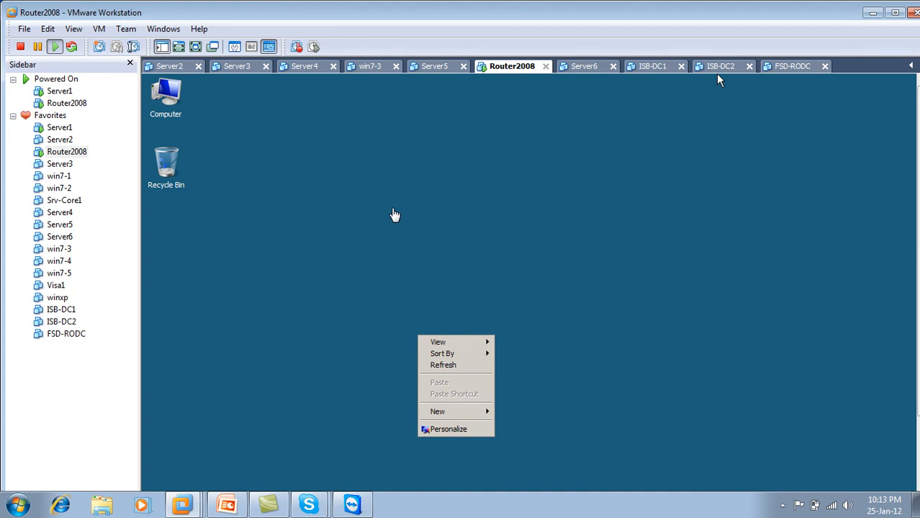
{"action": "left_click", "coordinate": [195, 48]}
{"action": "left_click", "coordinate": [559, 10]}
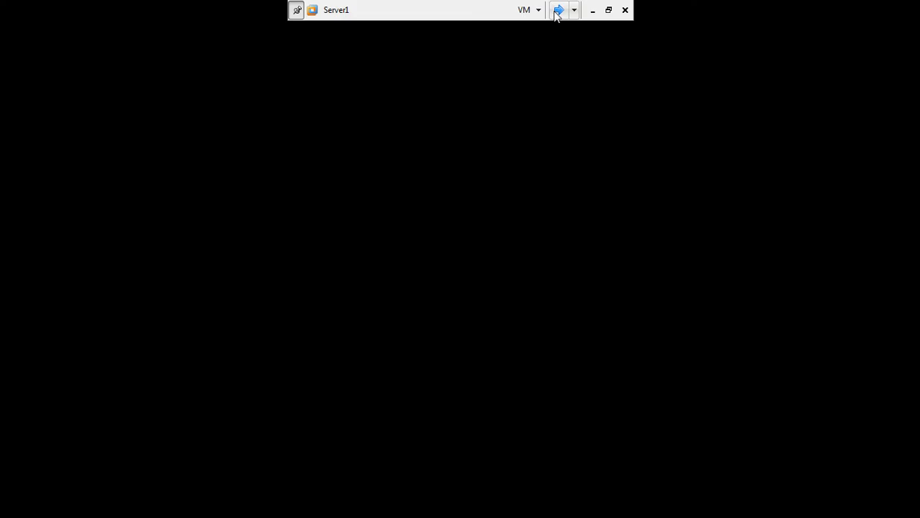
Step: Shut down Router2008 with reason Hardware: Maintenance (Planned), exit full screen, and close VMware Workstation
{"action": "left_click", "coordinate": [557, 10]}
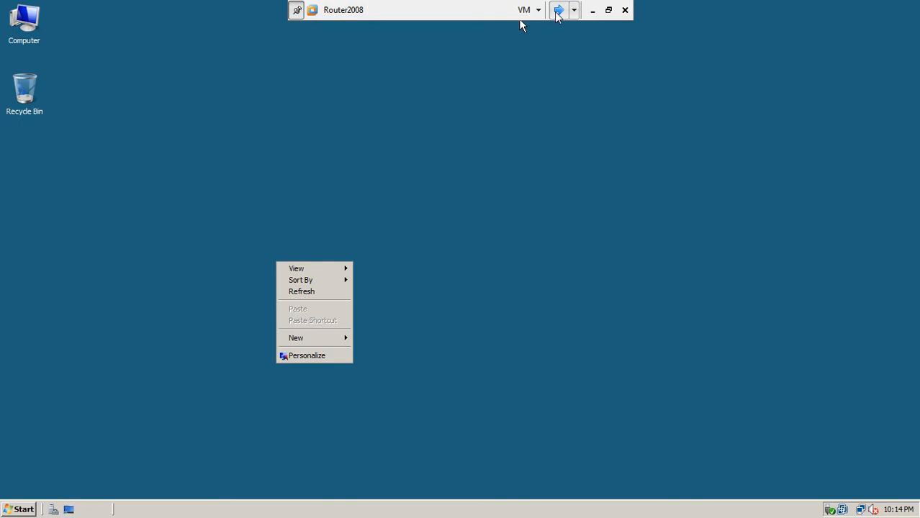
{"action": "right_click", "coordinate": [524, 81]}
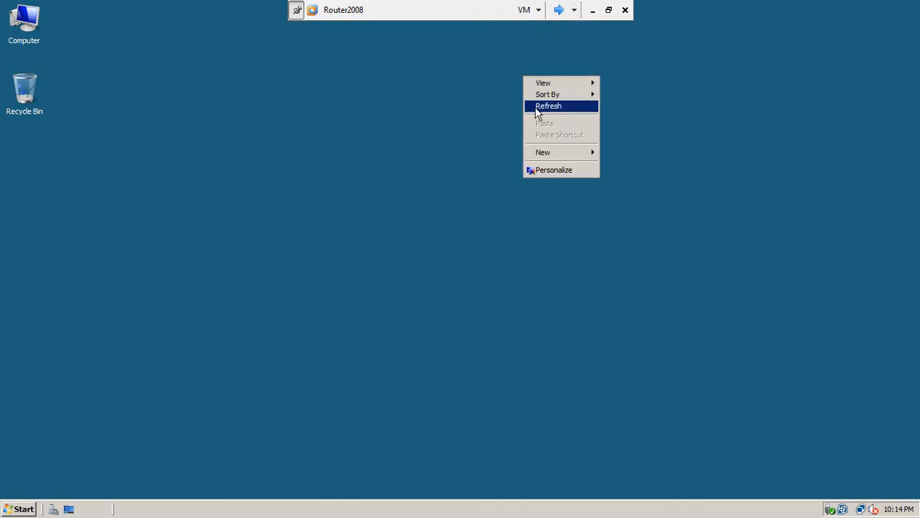
{"action": "left_click", "coordinate": [536, 107]}
{"action": "left_click", "coordinate": [29, 511]}
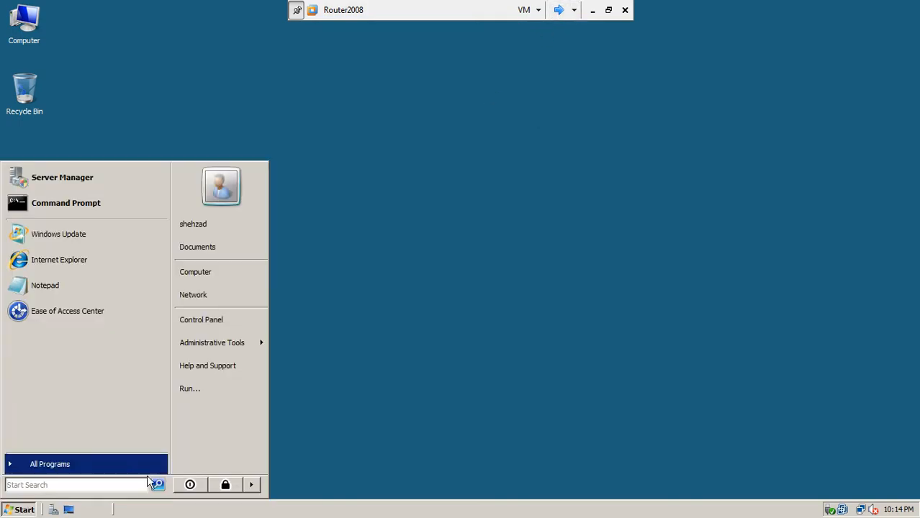
{"action": "mouse_move", "coordinate": [254, 491]}
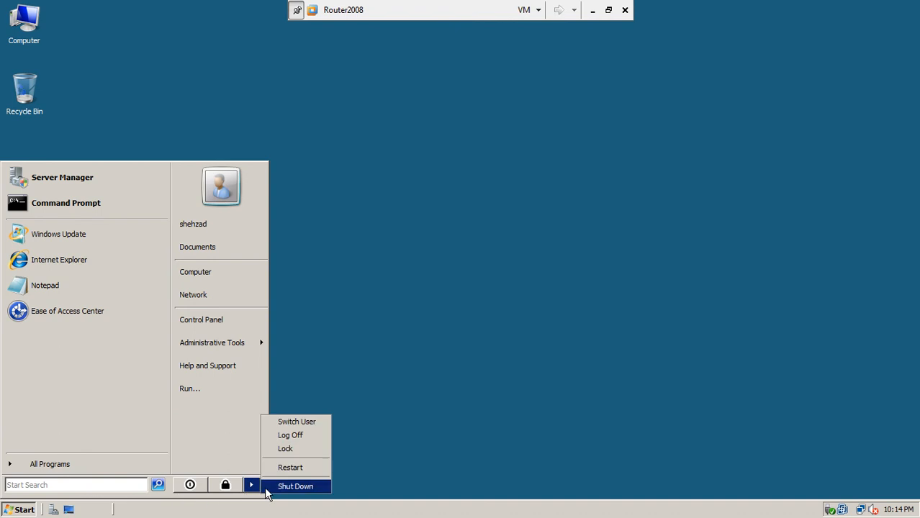
{"action": "left_click", "coordinate": [281, 487]}
{"action": "left_click", "coordinate": [455, 216]}
{"action": "left_click", "coordinate": [456, 236]}
{"action": "left_click", "coordinate": [452, 330]}
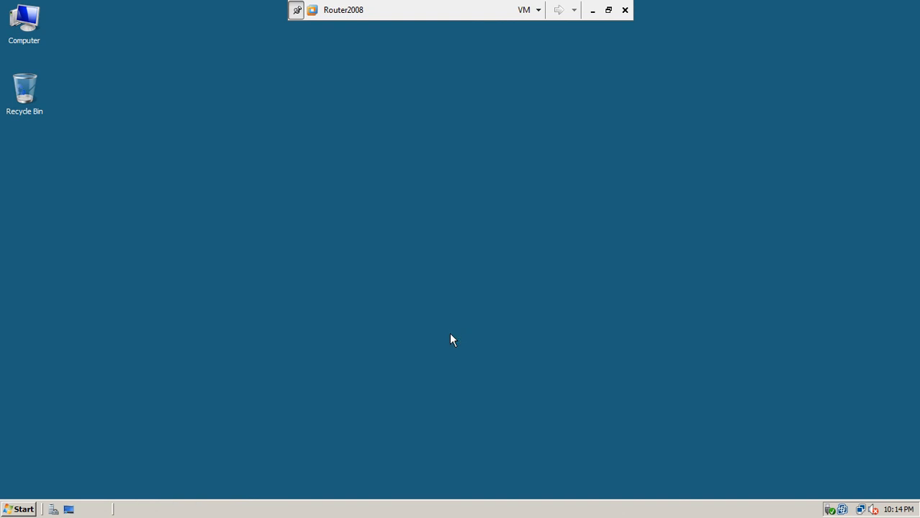
{"action": "left_click", "coordinate": [608, 10]}
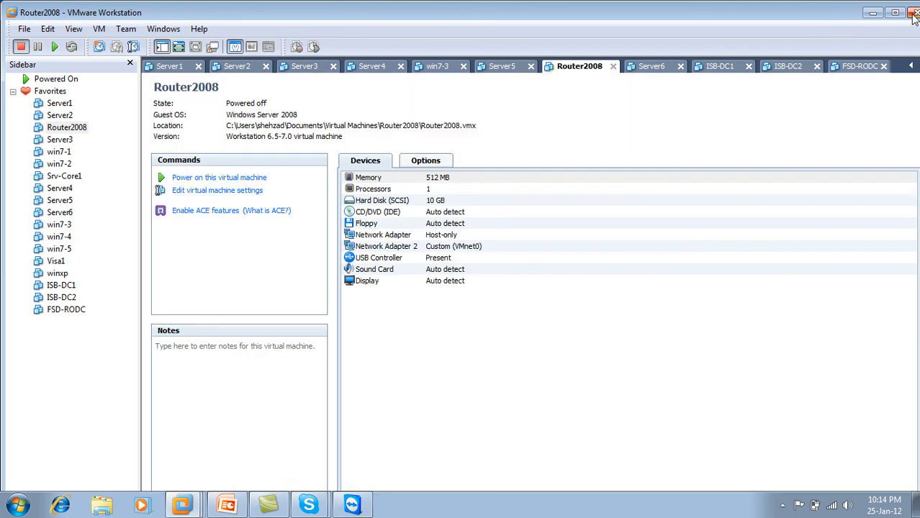
{"action": "left_click", "coordinate": [913, 16]}
Step: Confirm VMware is closed, refresh the desktop, and bring the RODC-ServerCore-Installation PowerPoint deck forward
{"action": "left_click", "coordinate": [913, 16]}
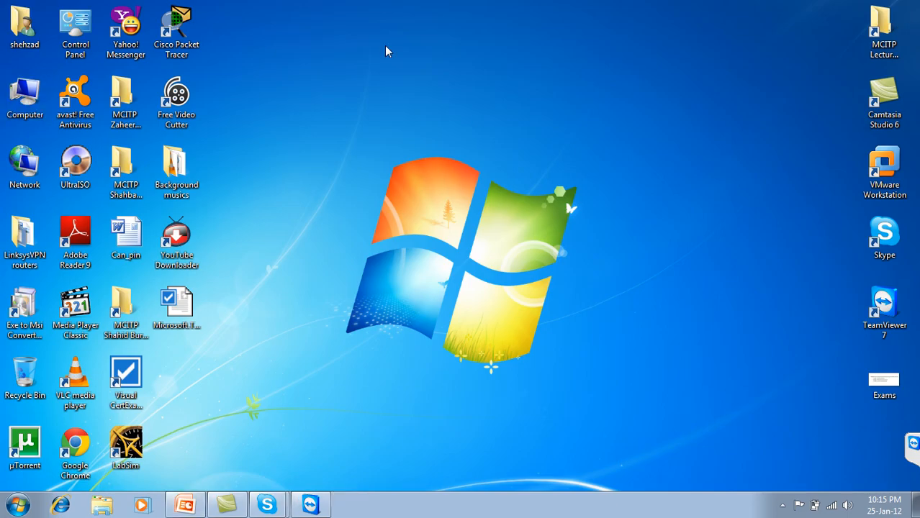
{"action": "right_click", "coordinate": [387, 47]}
{"action": "left_click", "coordinate": [414, 108]}
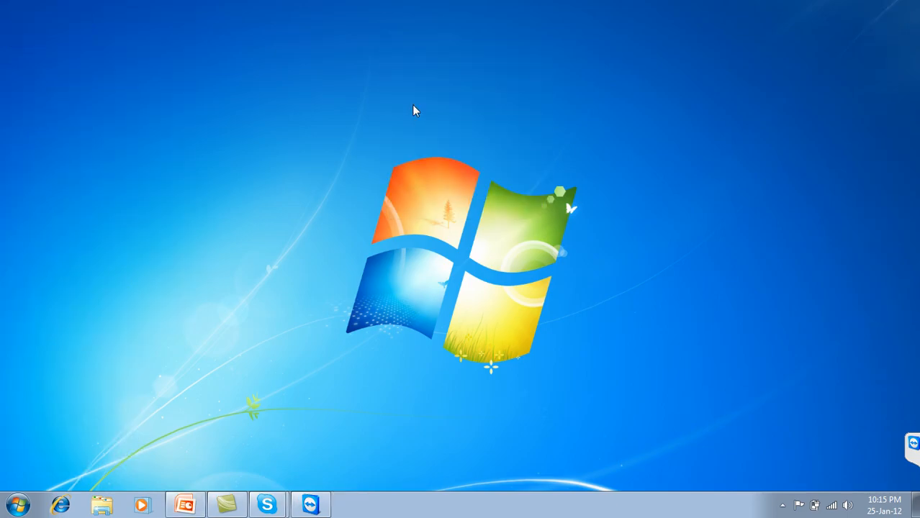
{"action": "right_click", "coordinate": [414, 106]}
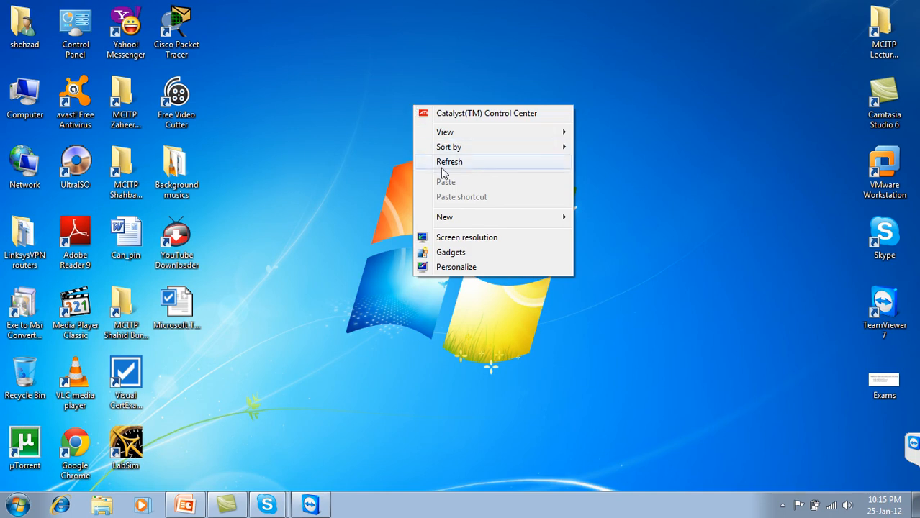
{"action": "left_click", "coordinate": [441, 164]}
{"action": "right_click", "coordinate": [441, 168]}
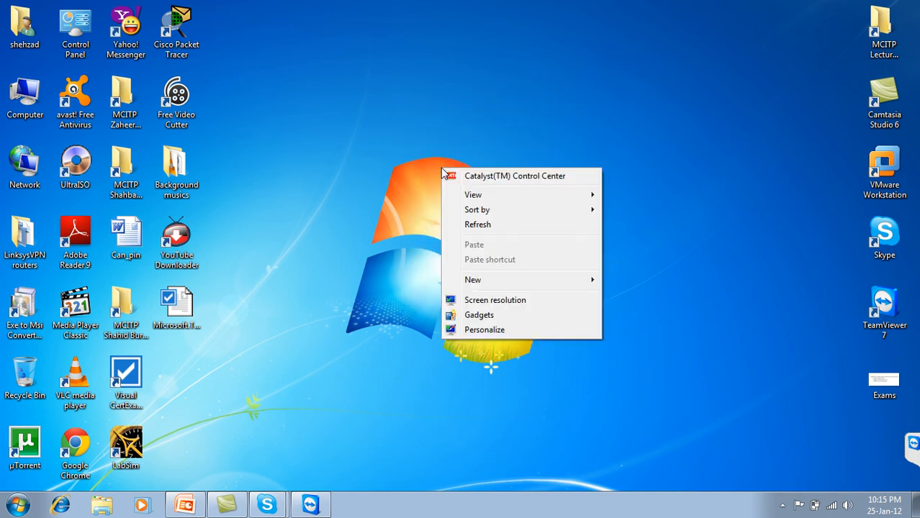
{"action": "left_click", "coordinate": [467, 227]}
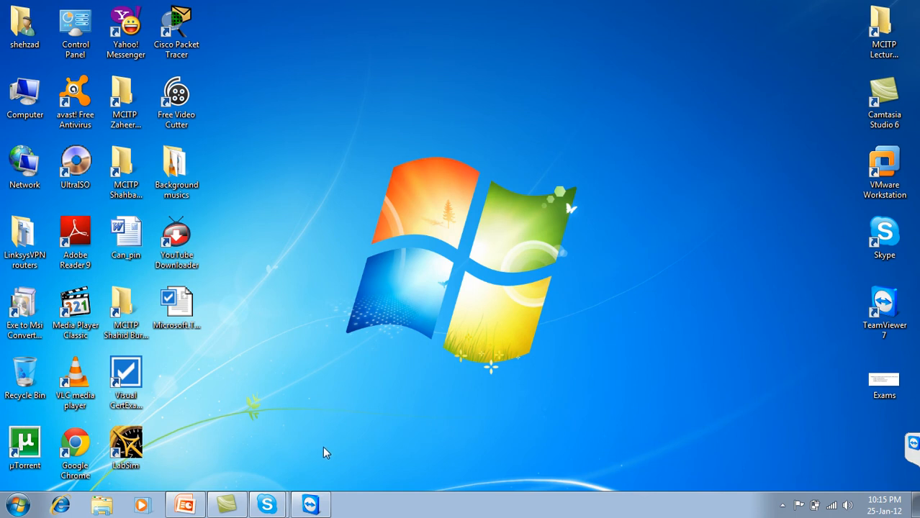
{"action": "mouse_move", "coordinate": [230, 499]}
{"action": "left_click", "coordinate": [184, 504]}
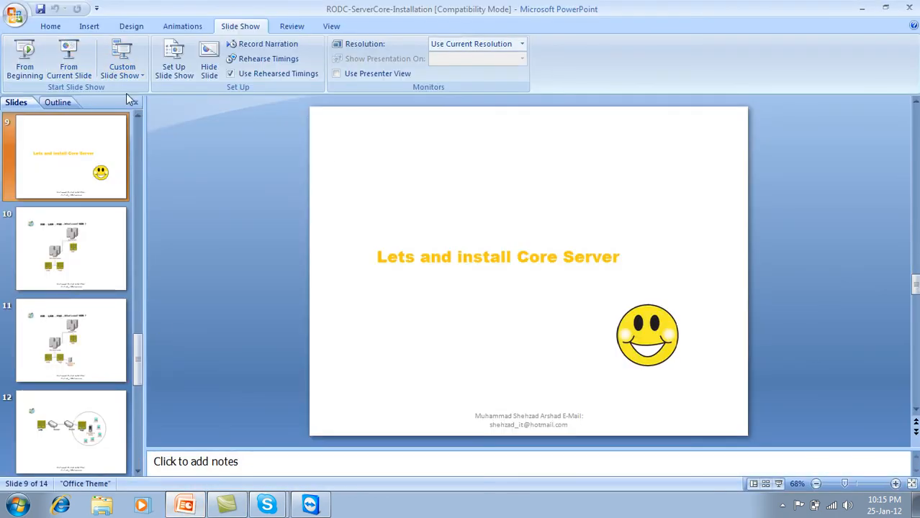
Step: Start the slideshow from the current diagram slide with the Felt Tip Pen pointer
{"action": "left_click", "coordinate": [80, 75]}
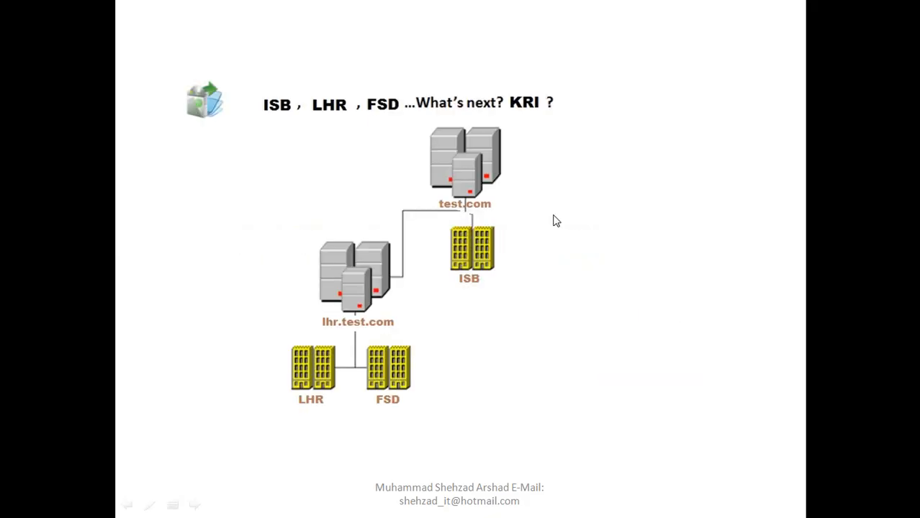
{"action": "right_click", "coordinate": [608, 179]}
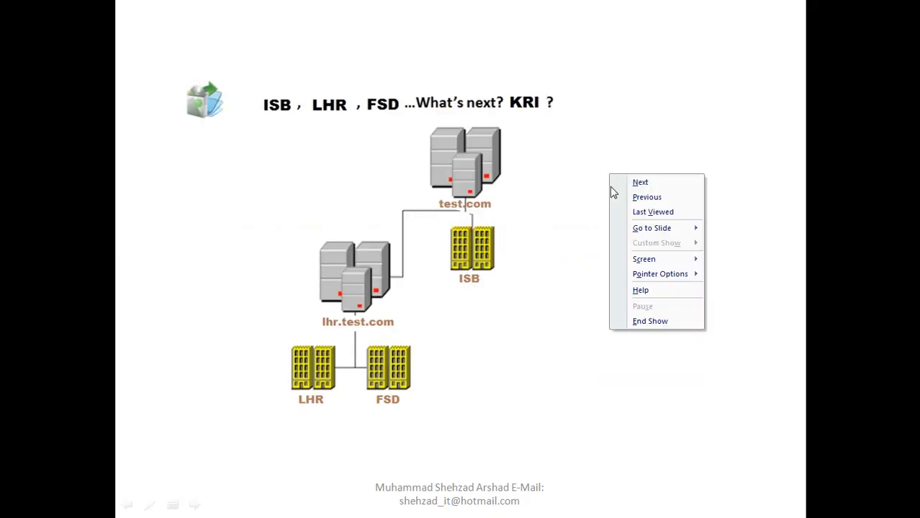
{"action": "mouse_move", "coordinate": [681, 279]}
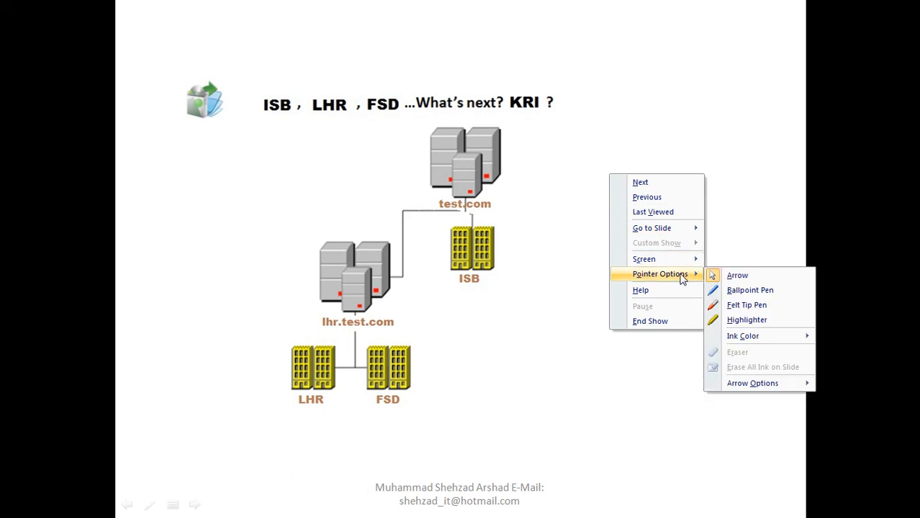
{"action": "left_click", "coordinate": [730, 304]}
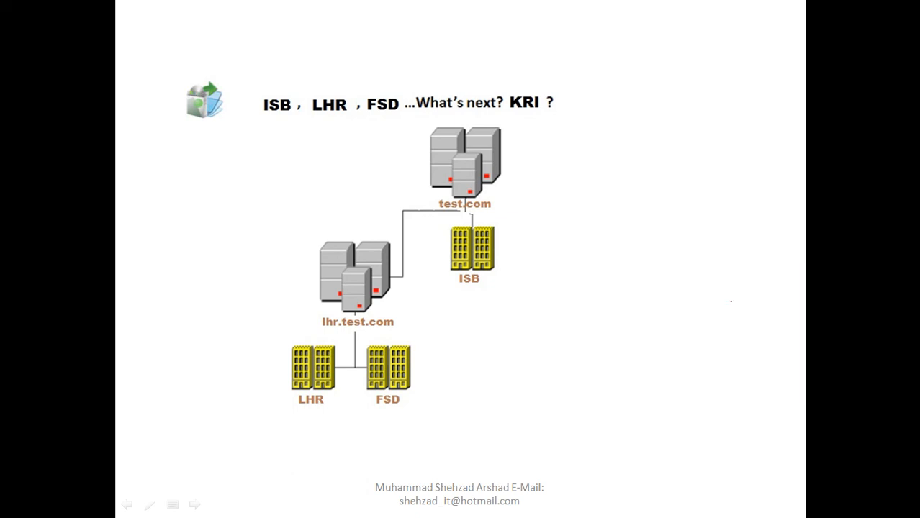
Step: Draw red ink beside test.com, around the ISB building and over the lhr.test.com server
{"action": "left_click_drag", "start_coordinate": [498, 202], "coordinate": [551, 198]}
{"action": "mouse_move", "coordinate": [442, 230]}
{"action": "left_mouse_down"}
{"action": "mouse_move", "coordinate": [471, 320]}
{"action": "mouse_move", "coordinate": [516, 249]}
{"action": "left_mouse_up"}
{"action": "mouse_move", "coordinate": [389, 238]}
{"action": "left_mouse_down"}
{"action": "mouse_move", "coordinate": [382, 231]}
{"action": "mouse_move", "coordinate": [287, 267]}
{"action": "left_mouse_up"}
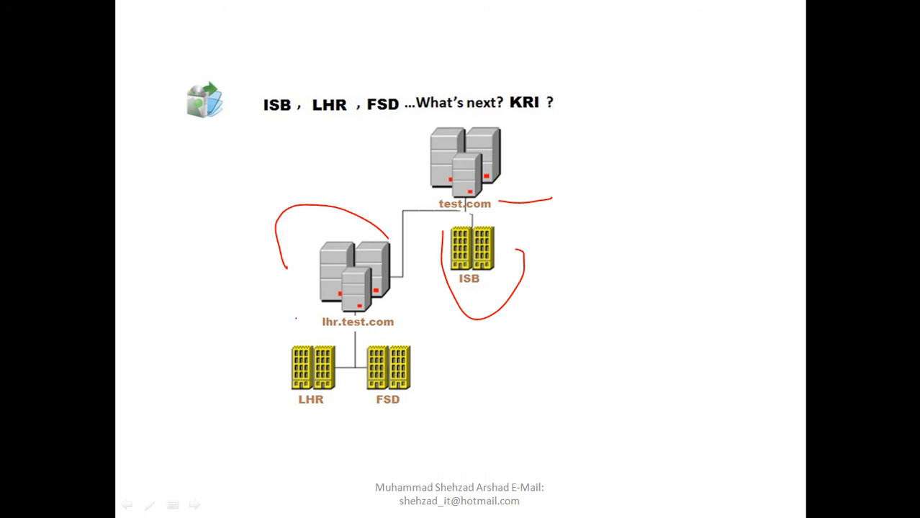